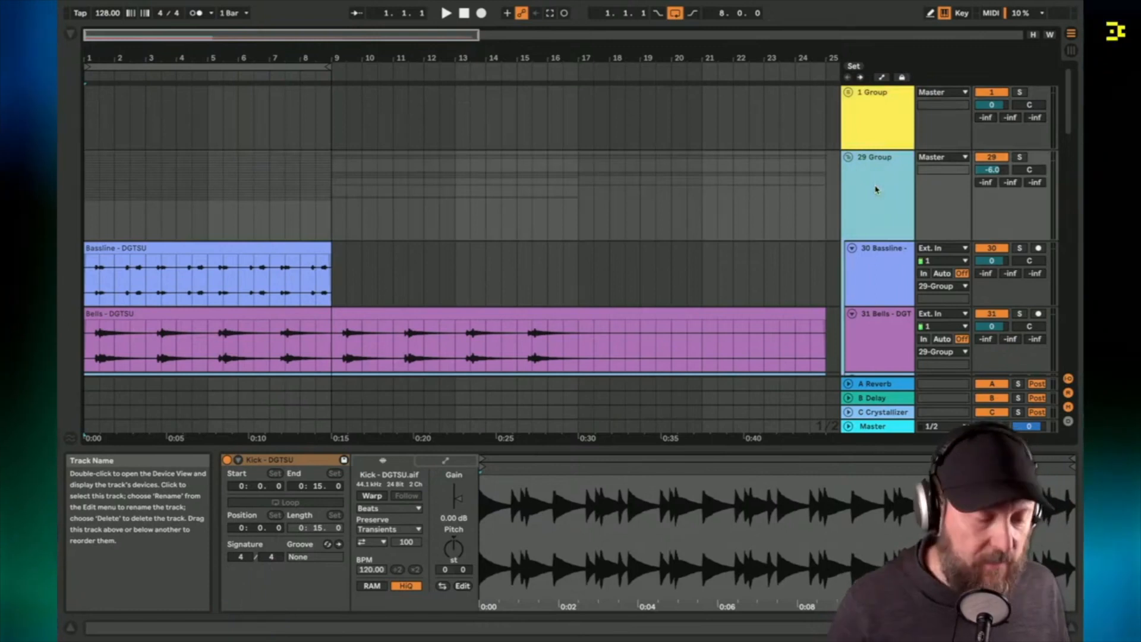
Step: Look through the stem tracks in the 29 Group and play the arrangement from bar 1
scroll(875, 190, "down", 1)
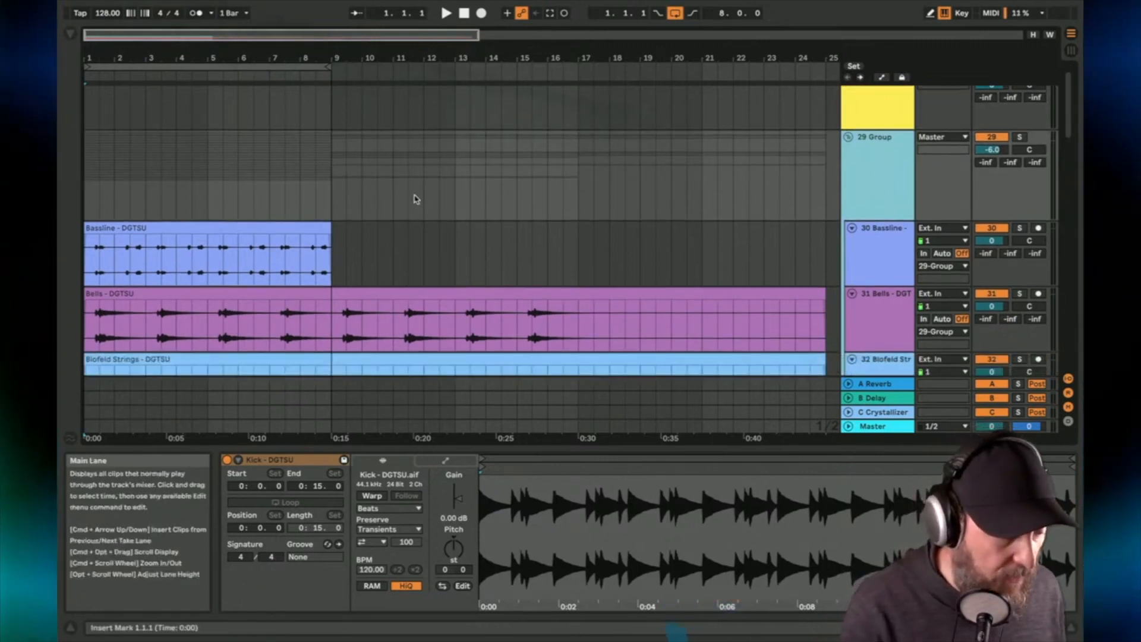
scroll(415, 198, "down", 3)
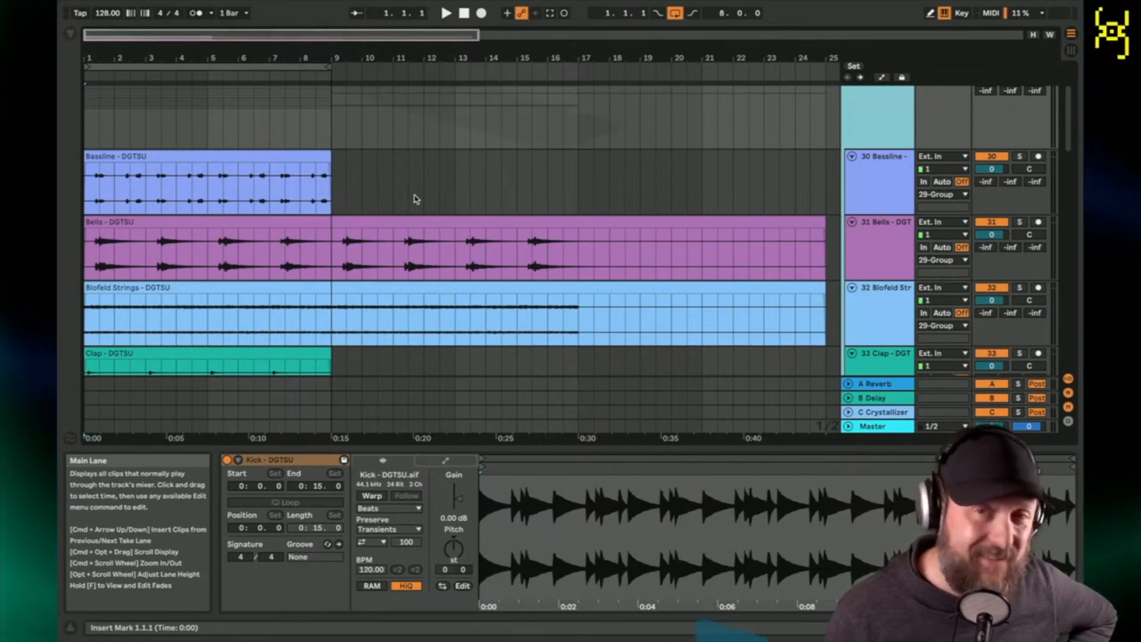
scroll(416, 198, "down", 8)
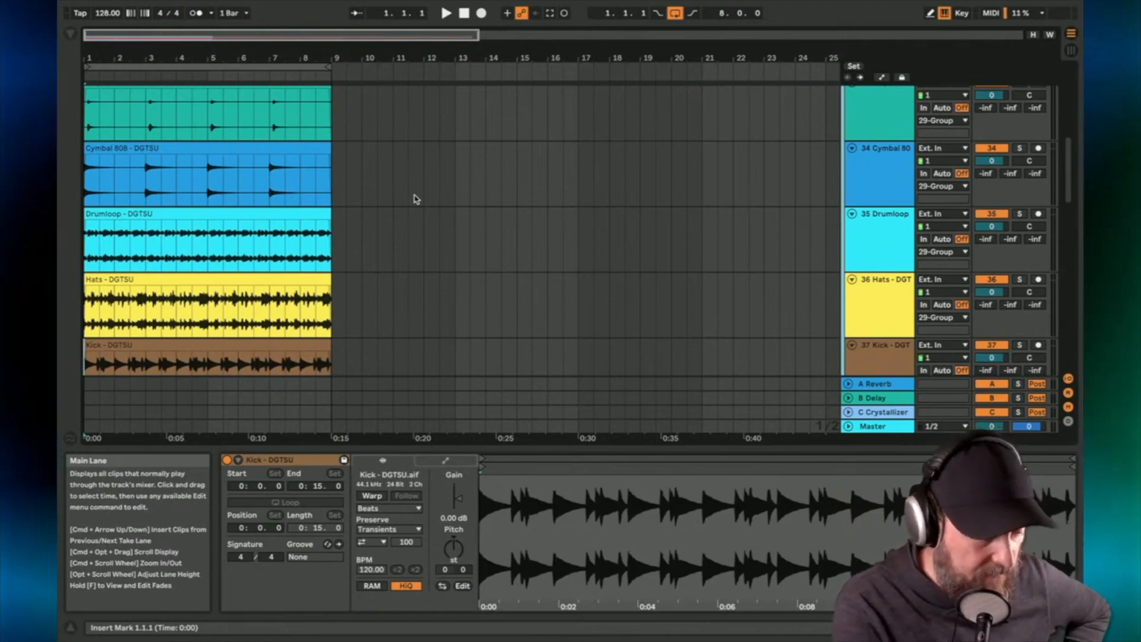
scroll(416, 199, "up", 10)
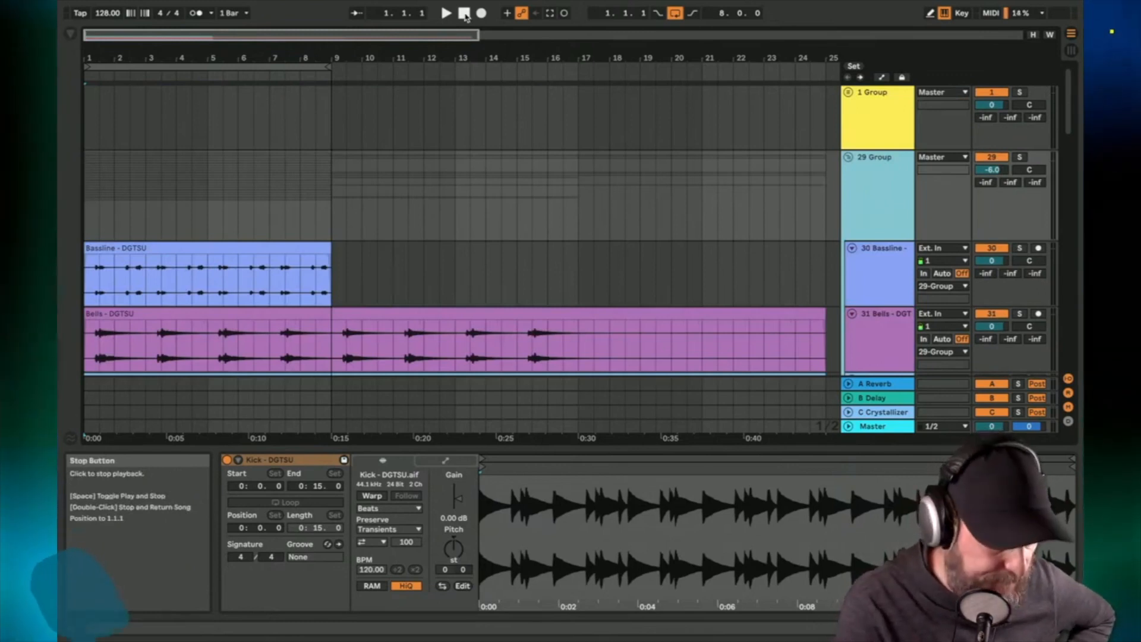
key("space")
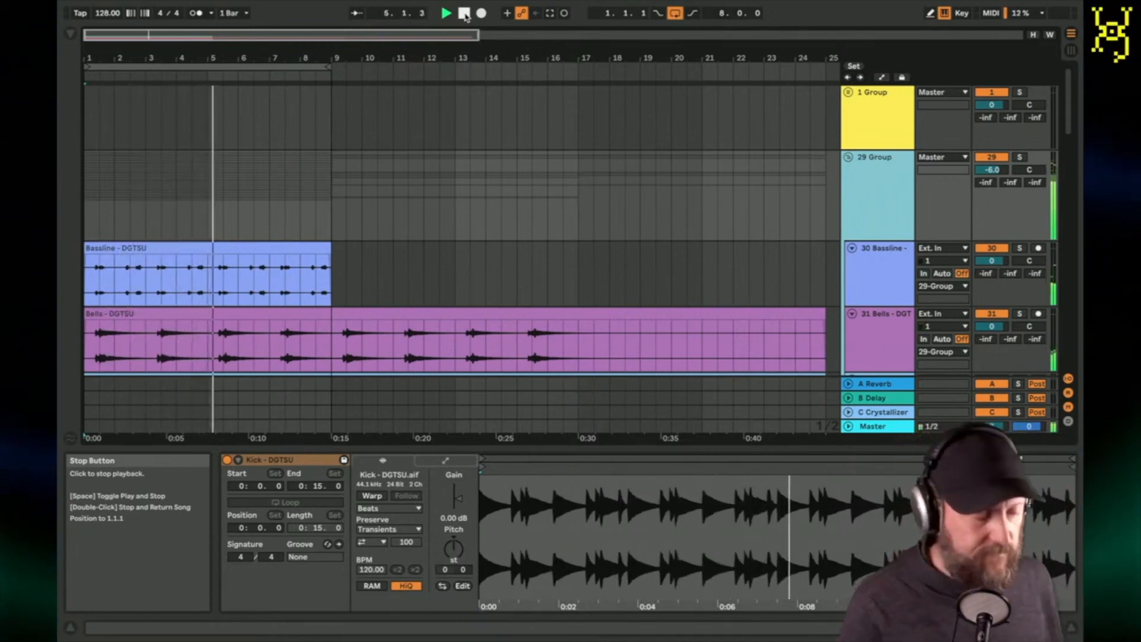
Step: Extend the arrangement loop to 16 bars, ending at bar 17, and turn looping off
scroll(337, 233, "down", 3)
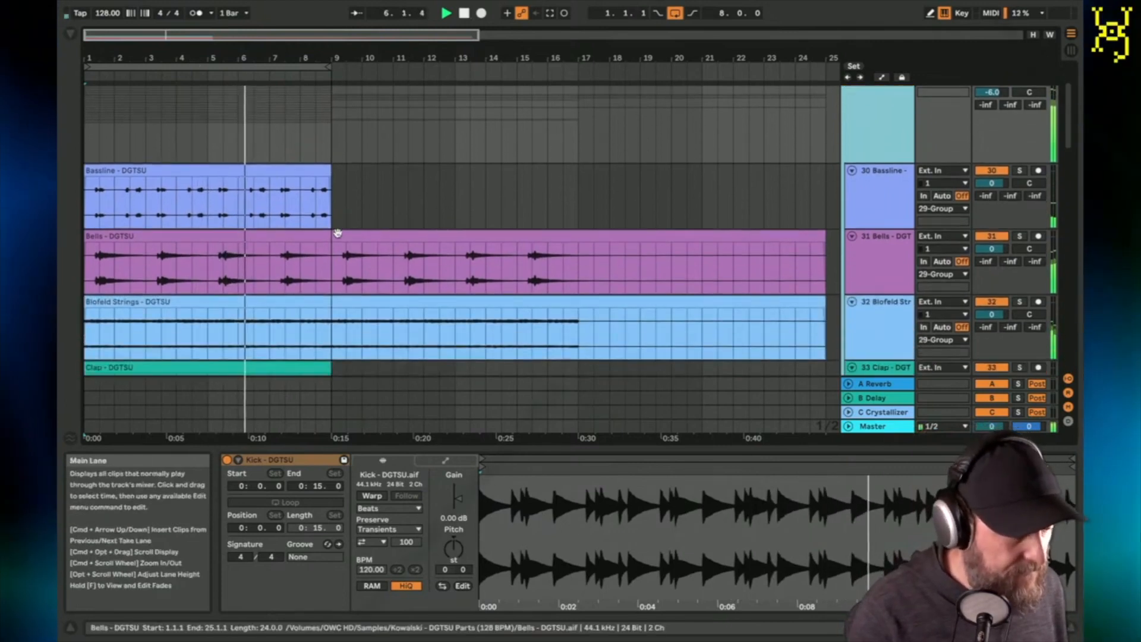
left_click_drag(330, 66, 345, 67)
left_click_drag(501, 93, 574, 105)
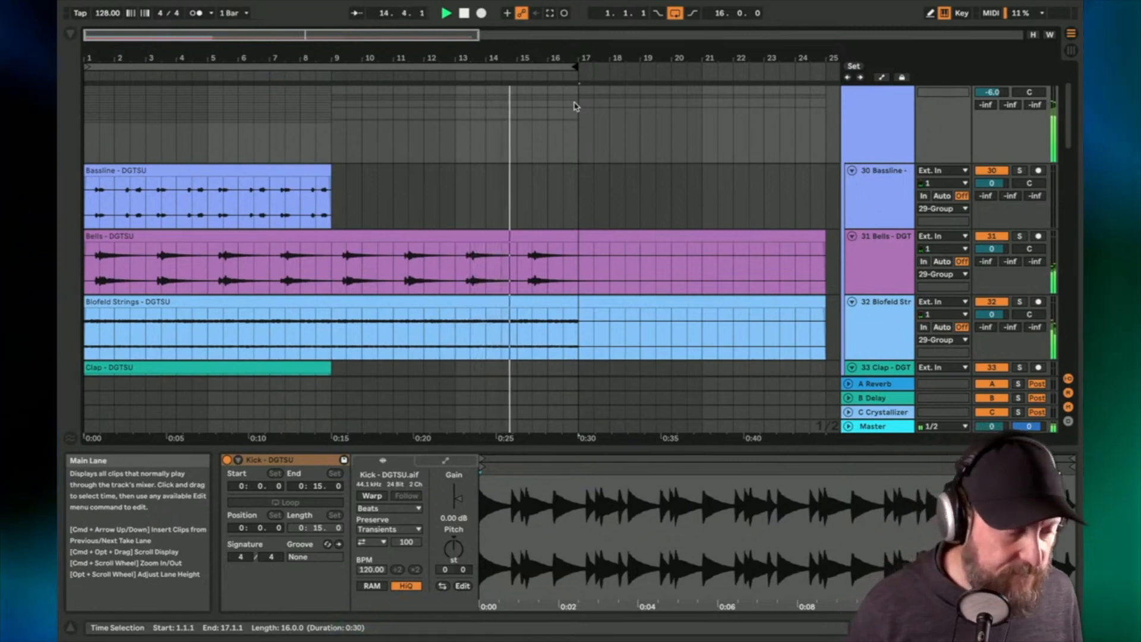
left_click(676, 14)
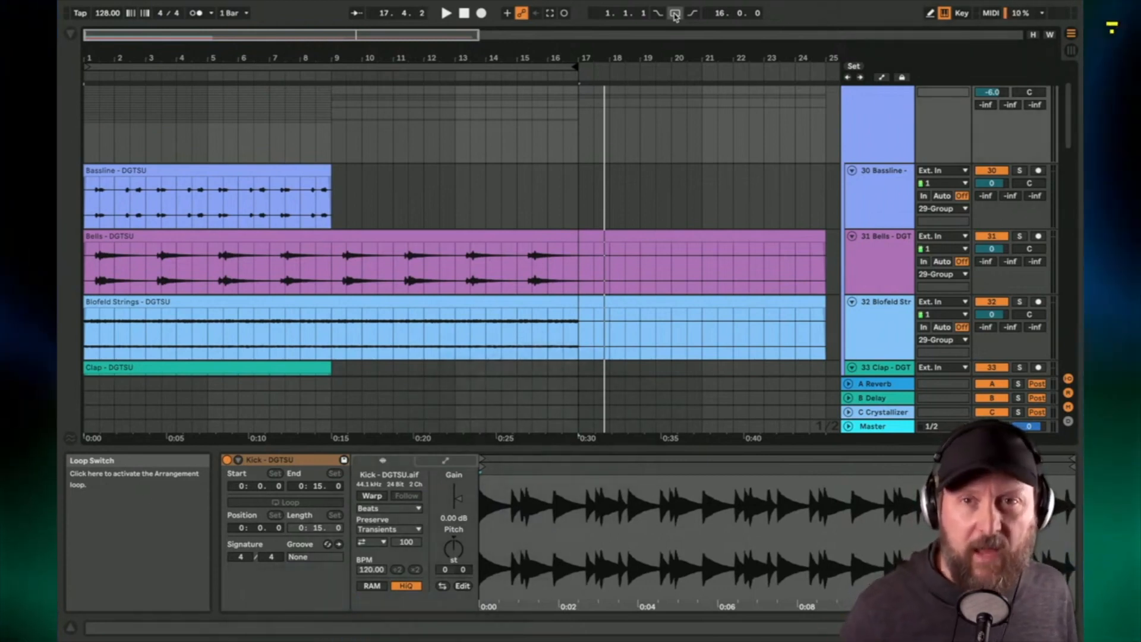
Step: Solo the Bassline track, raise its clip gain to 8.69 dB, and play it
left_click(137, 180)
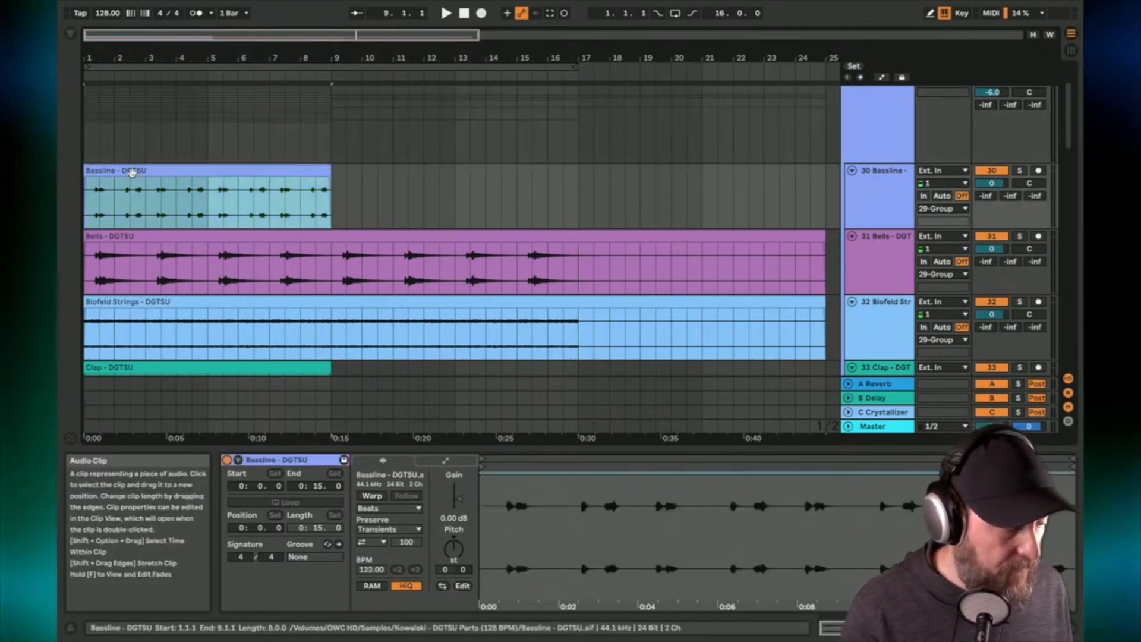
left_click(1021, 171)
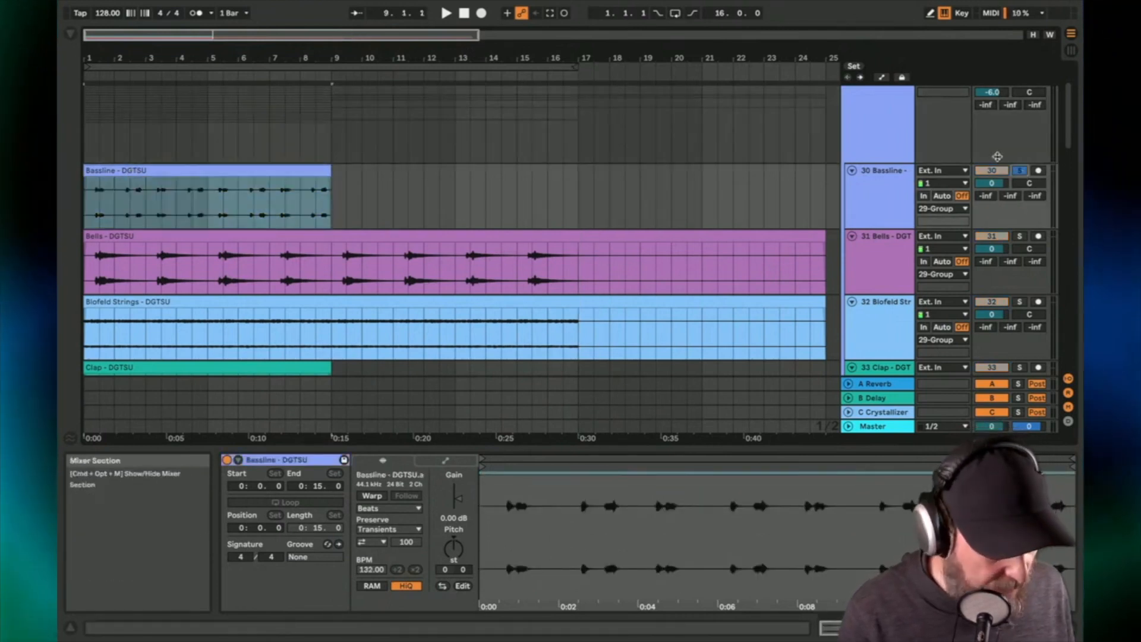
left_click(453, 519)
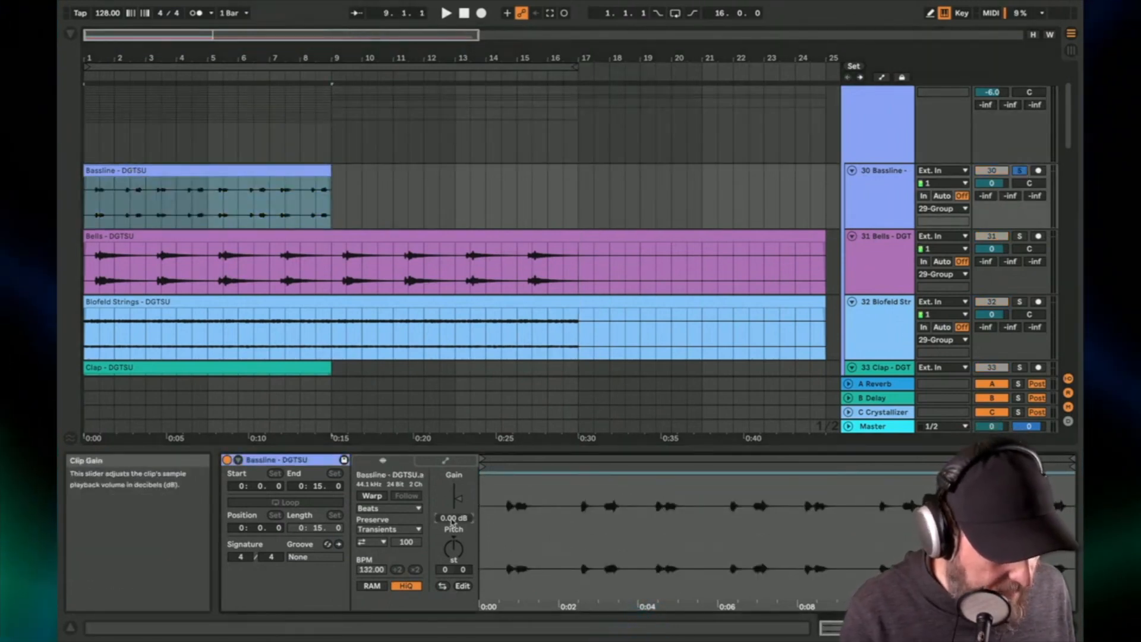
left_click_drag(453, 520, 453, 522)
key("space")
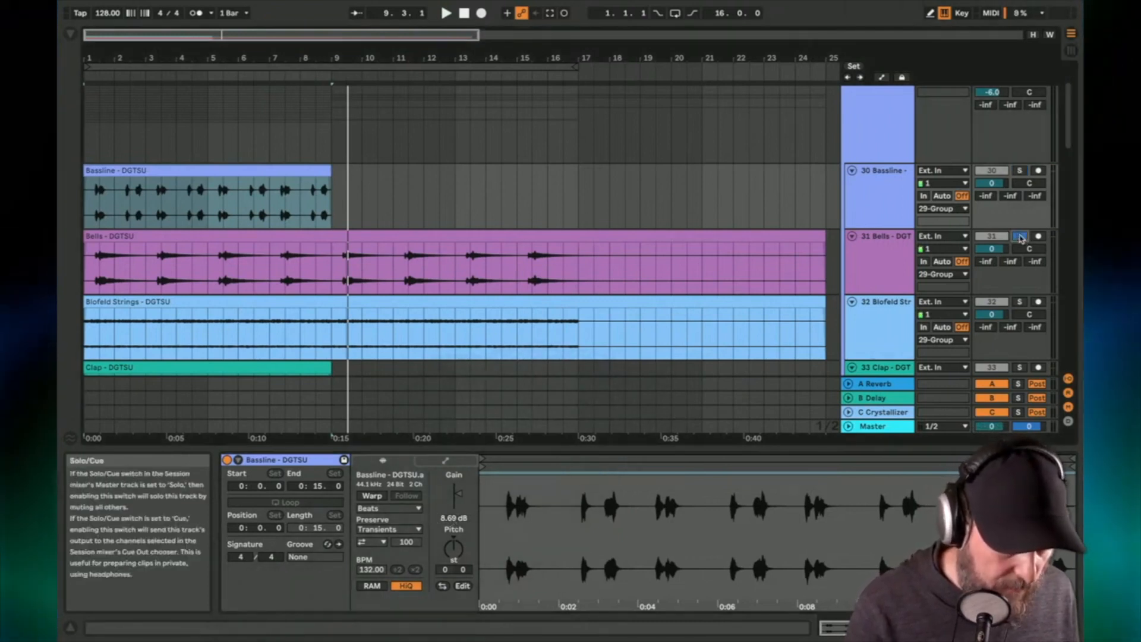
Step: Solo the Bells track and listen to its clip from bar 1
left_click(85, 269)
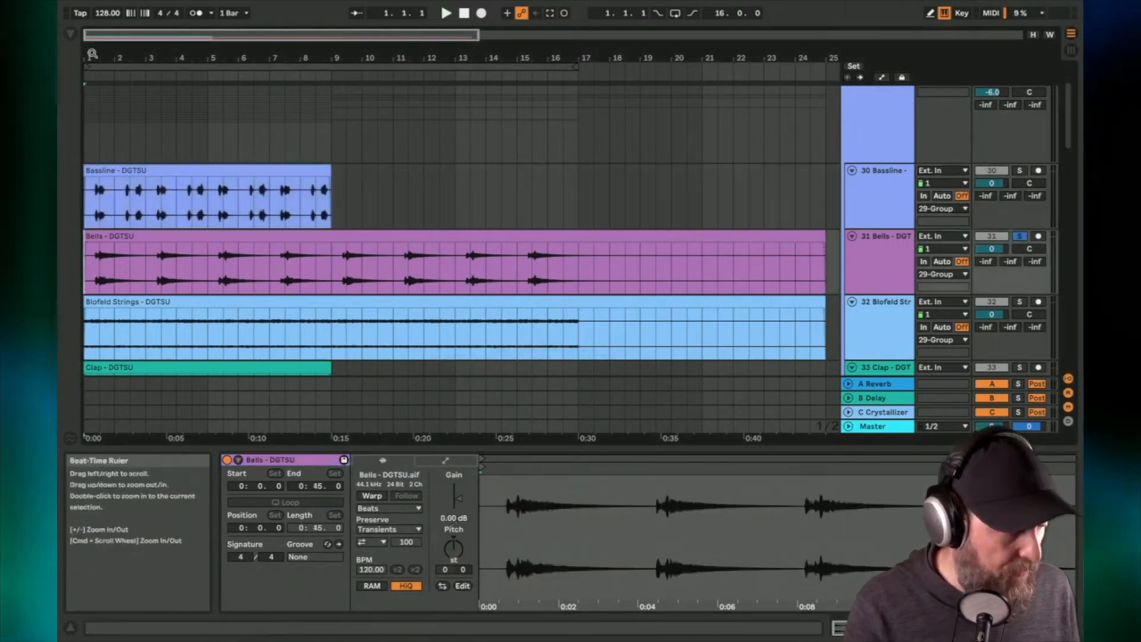
left_click_drag(84, 52, 84, 54)
key("space")
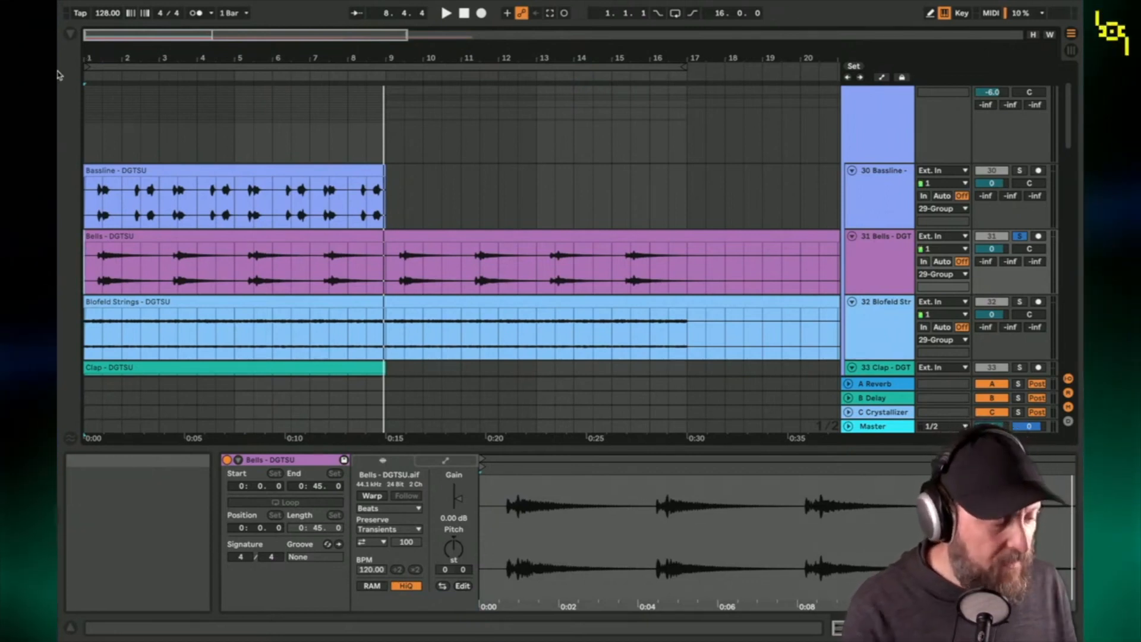
left_click(89, 262)
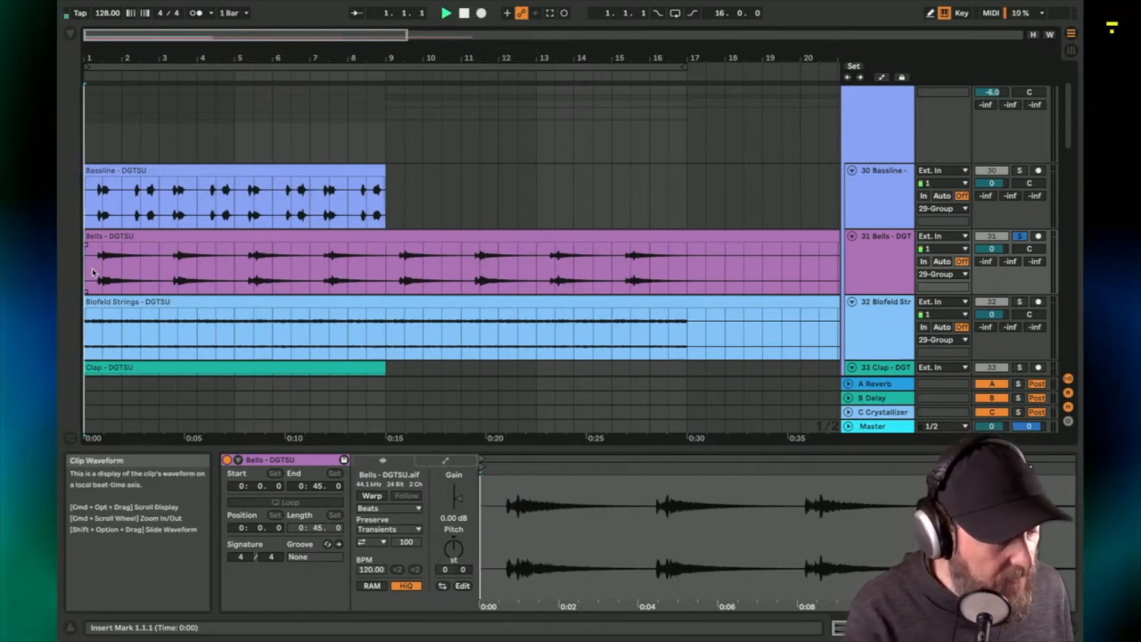
key("space")
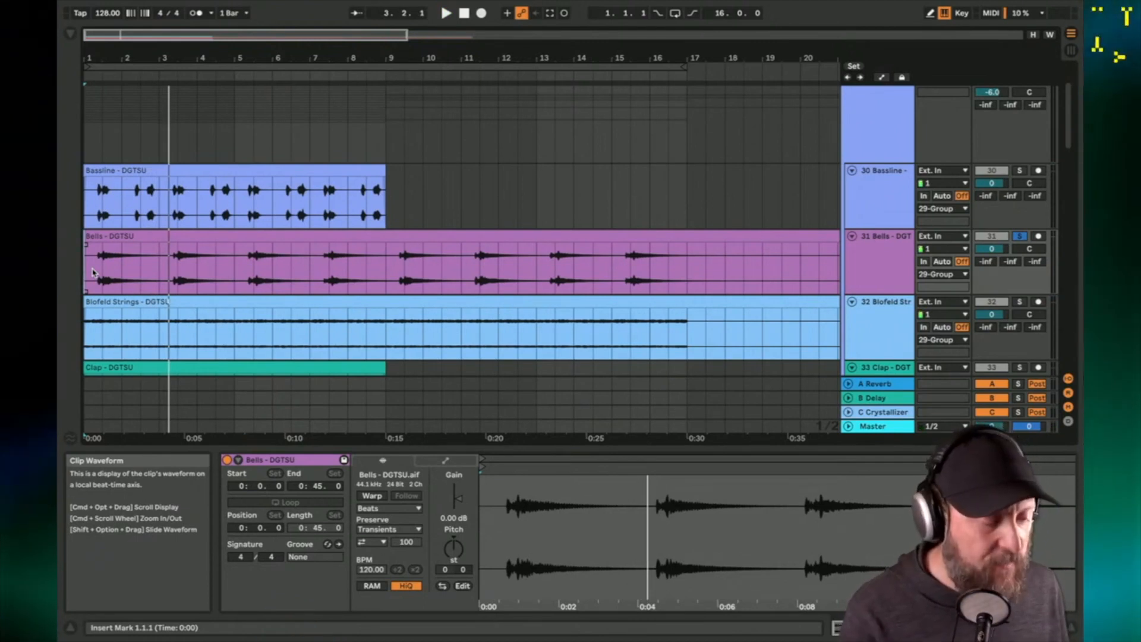
Step: Solo the Blofeld Strings track and listen to its clip from bar 1
scroll(92, 272, "down", 2)
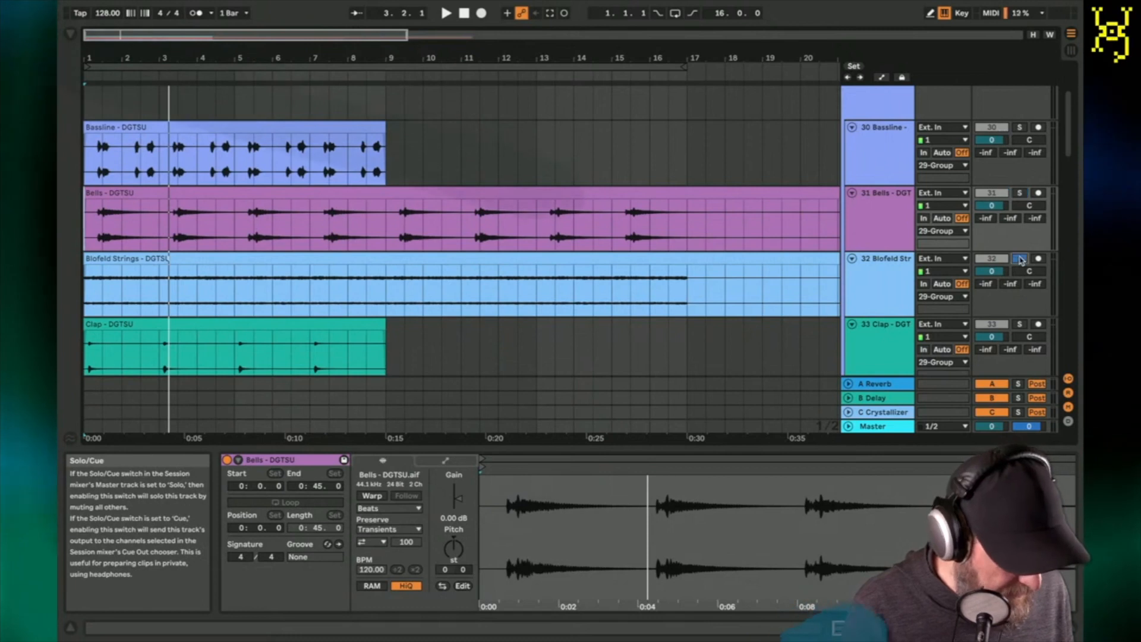
left_click(1020, 259)
left_click(90, 302)
key("space")
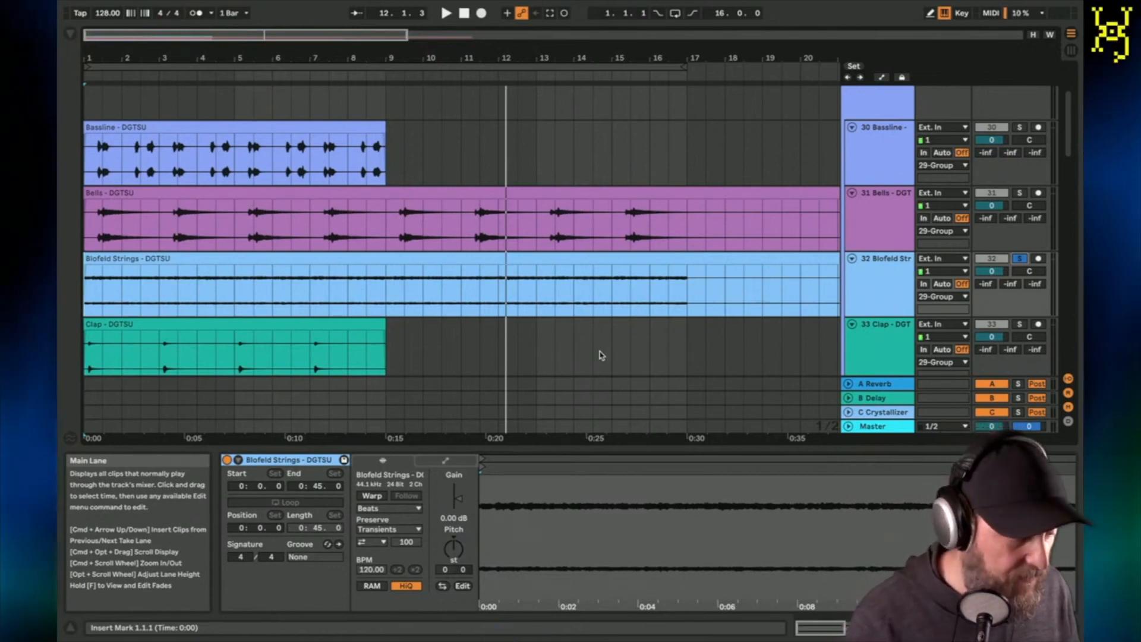
Step: Solo the Clap track in place of the strings and listen to it
scroll(880, 310, "down", 2)
left_click(1019, 279)
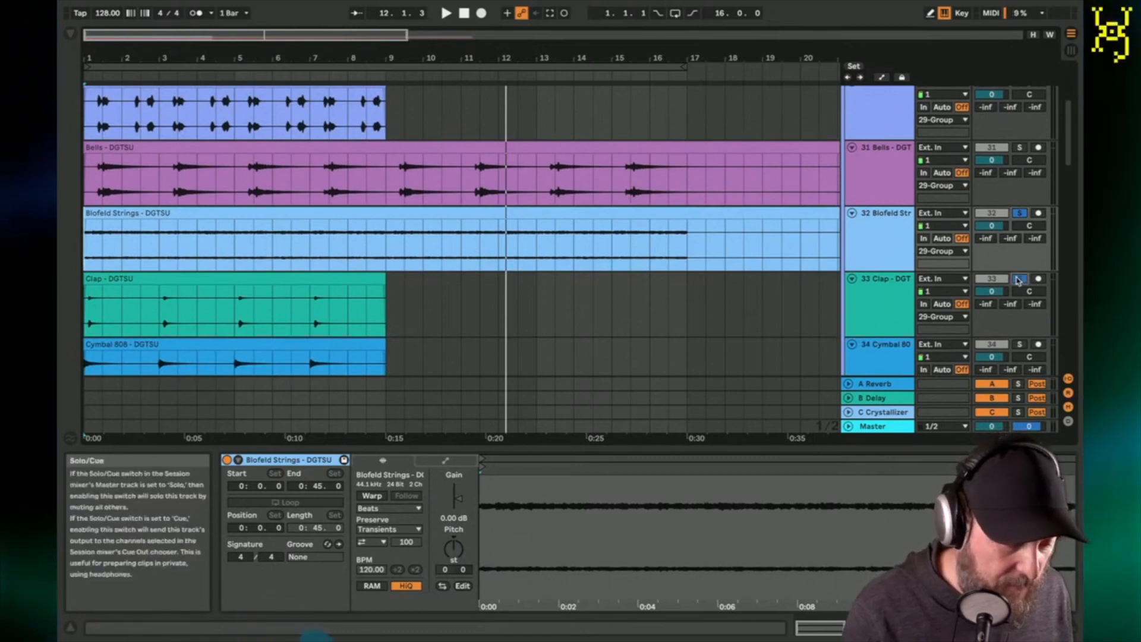
key("space")
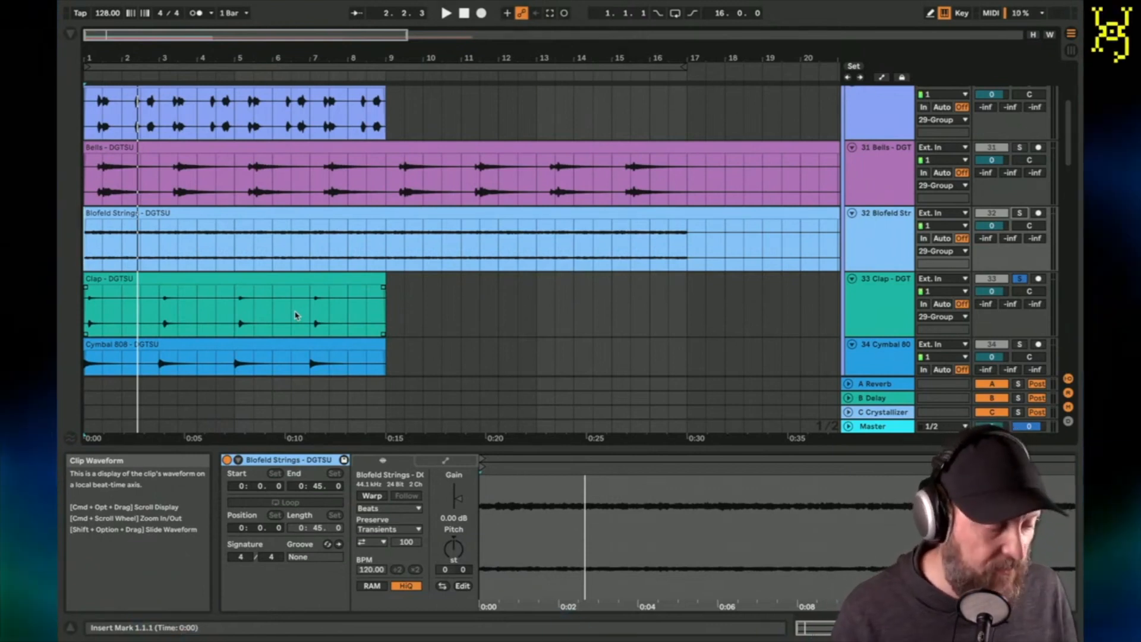
Step: Listen to the Cymbal 808 track soloed together with the Clap, and clear both solos
scroll(296, 315, "down", 2)
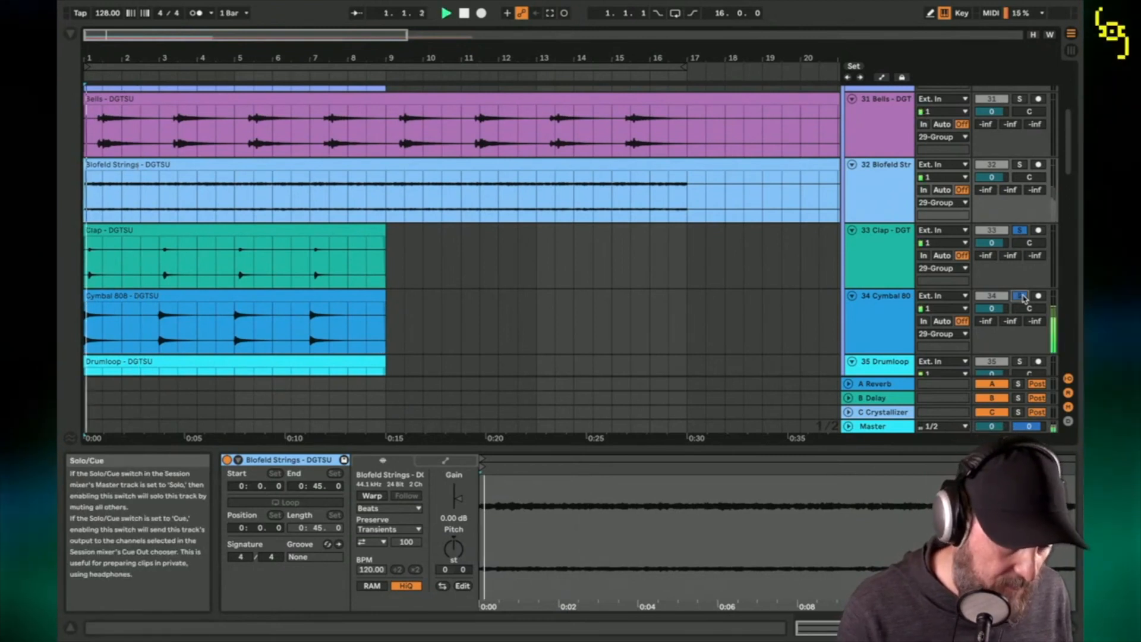
scroll(482, 308, "down", 3)
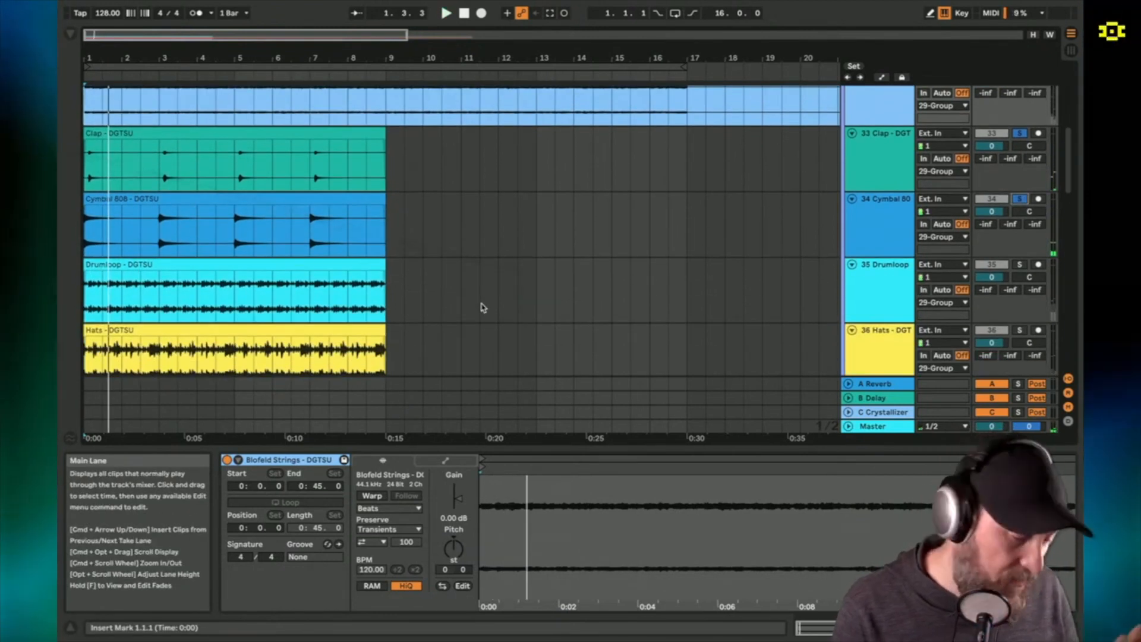
left_click(1025, 134)
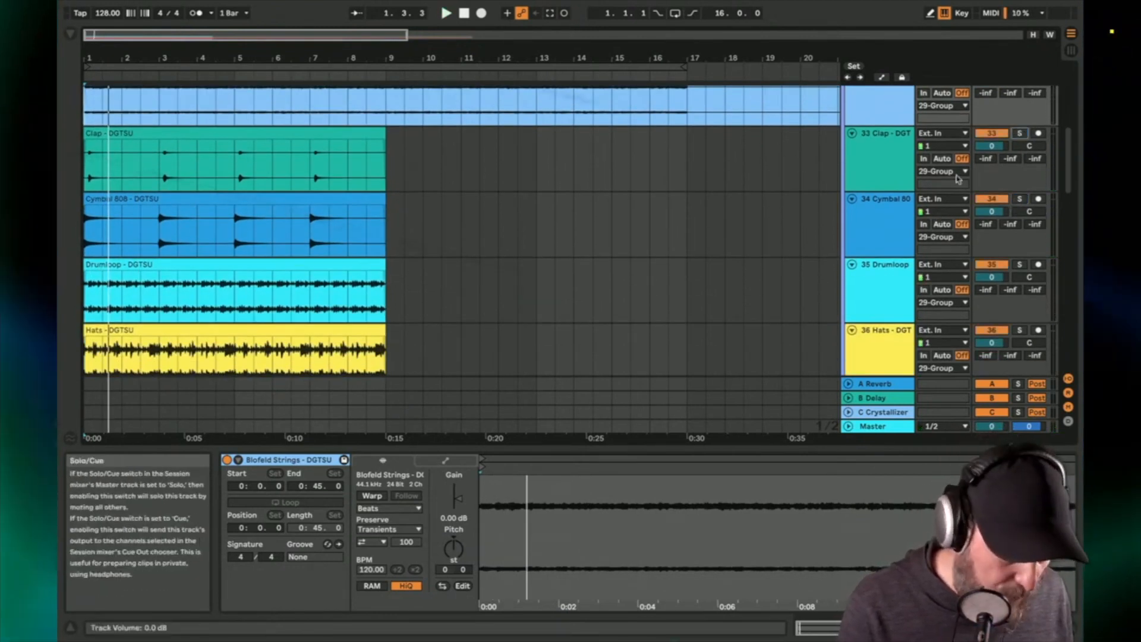
Step: Solo the Drumloop track, play it from 1.3.1, and release its solo
scroll(394, 395, "down", 1)
left_click(106, 288)
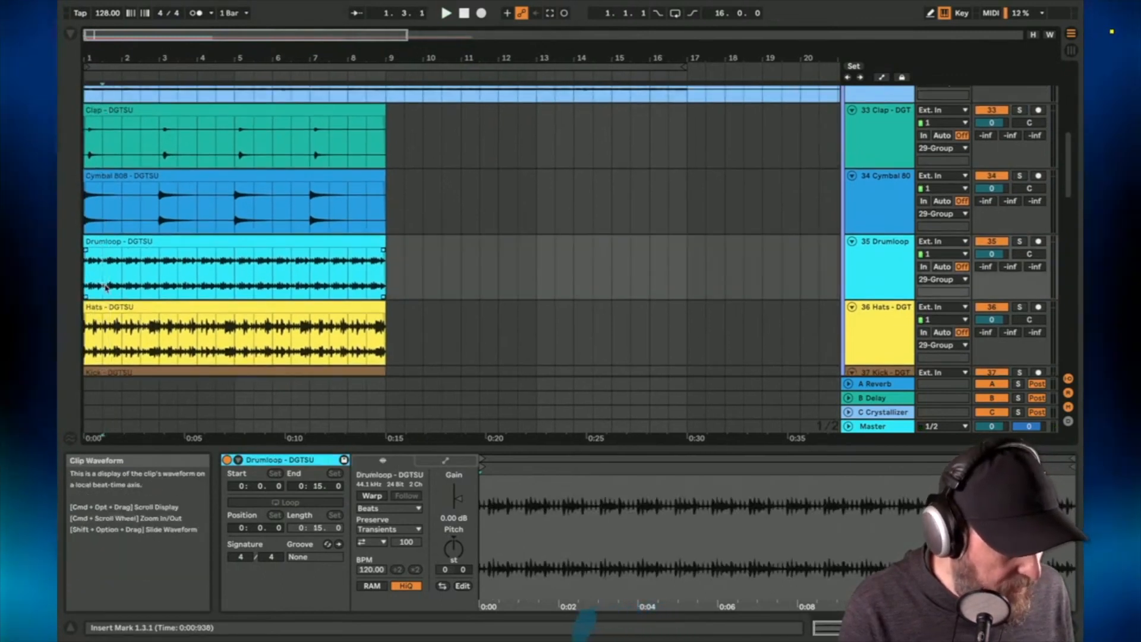
key("space")
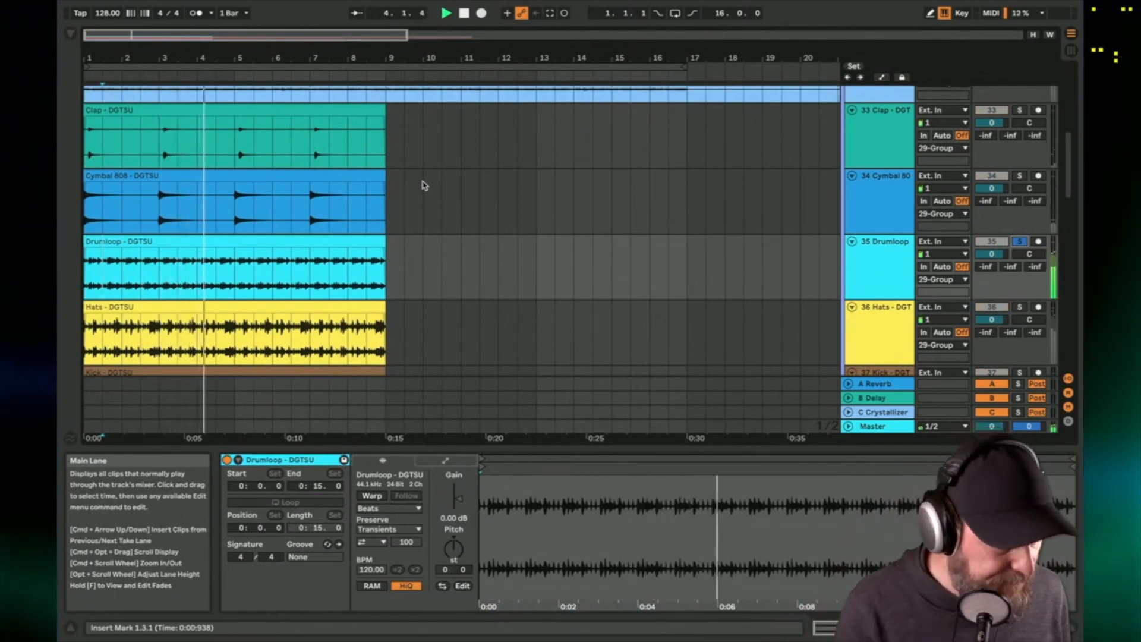
scroll(476, 221, "down", 1)
left_click(1021, 198)
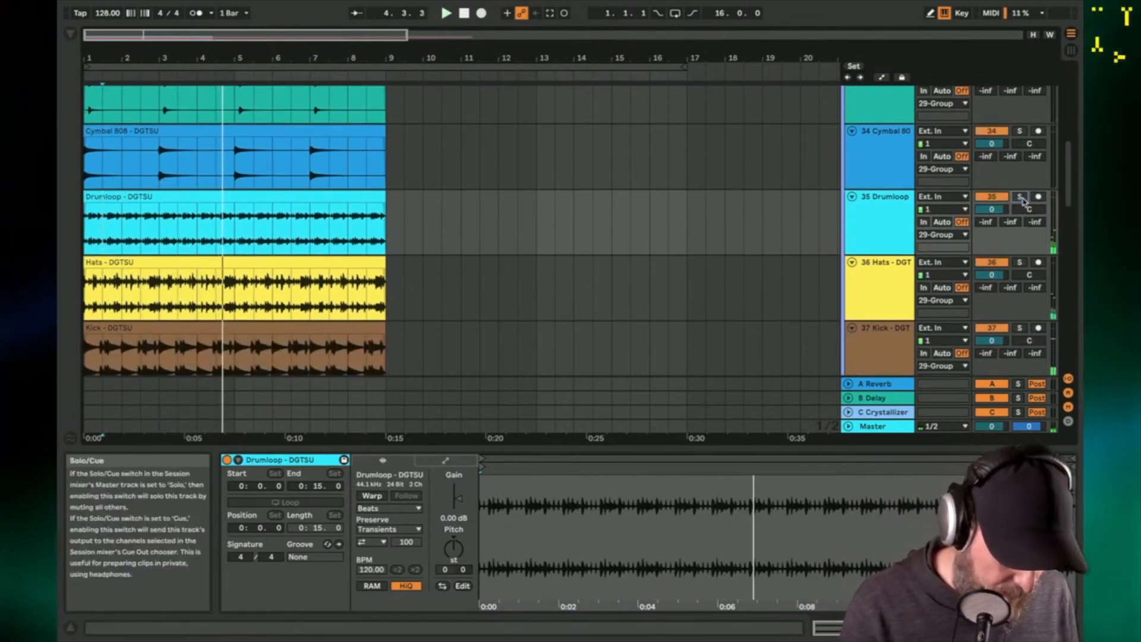
Step: Solo the Hats track and listen to it, adding the Kick track to the solo
left_click(1020, 264)
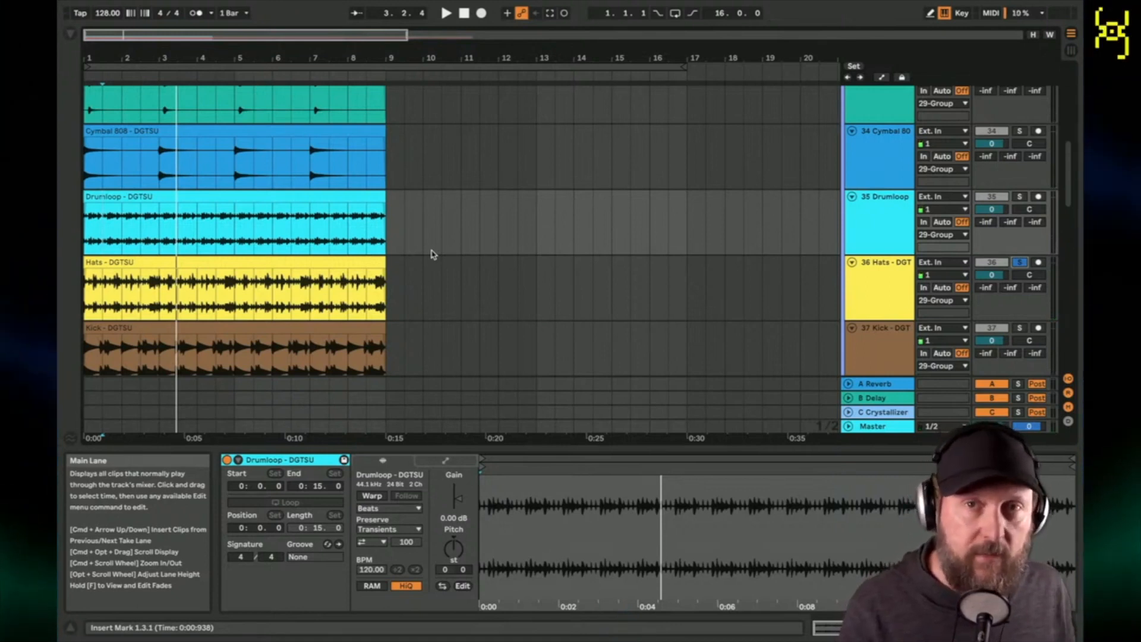
scroll(433, 255, "down", 2)
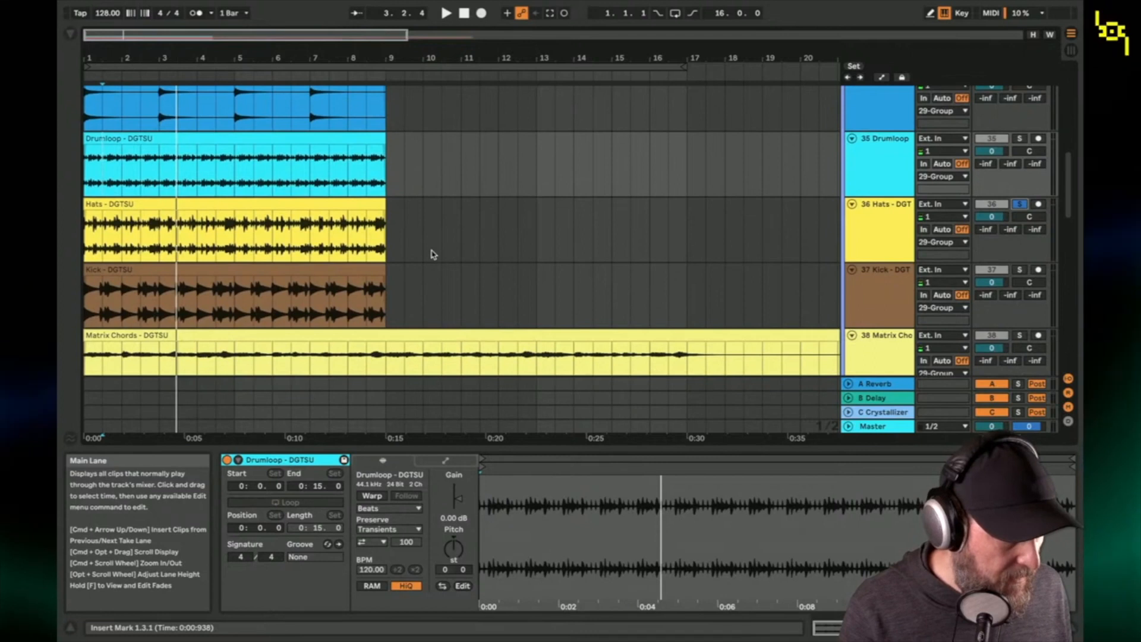
key("space")
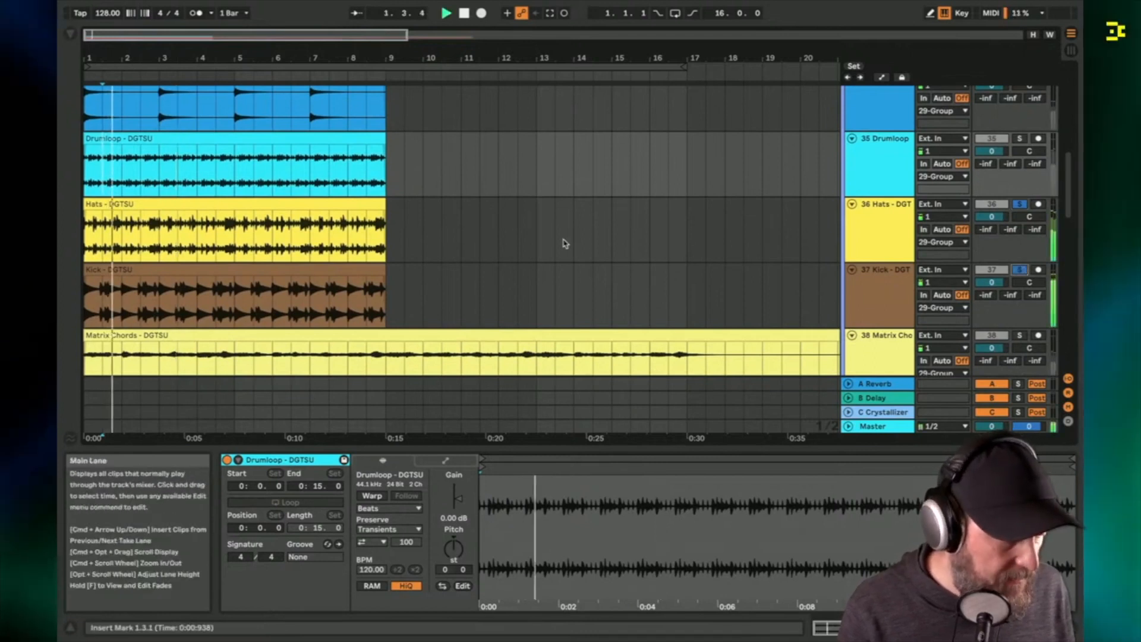
Step: Remove the Hats from the solo and listen to the Kick track alone
key("space")
left_click(1020, 204)
key("space")
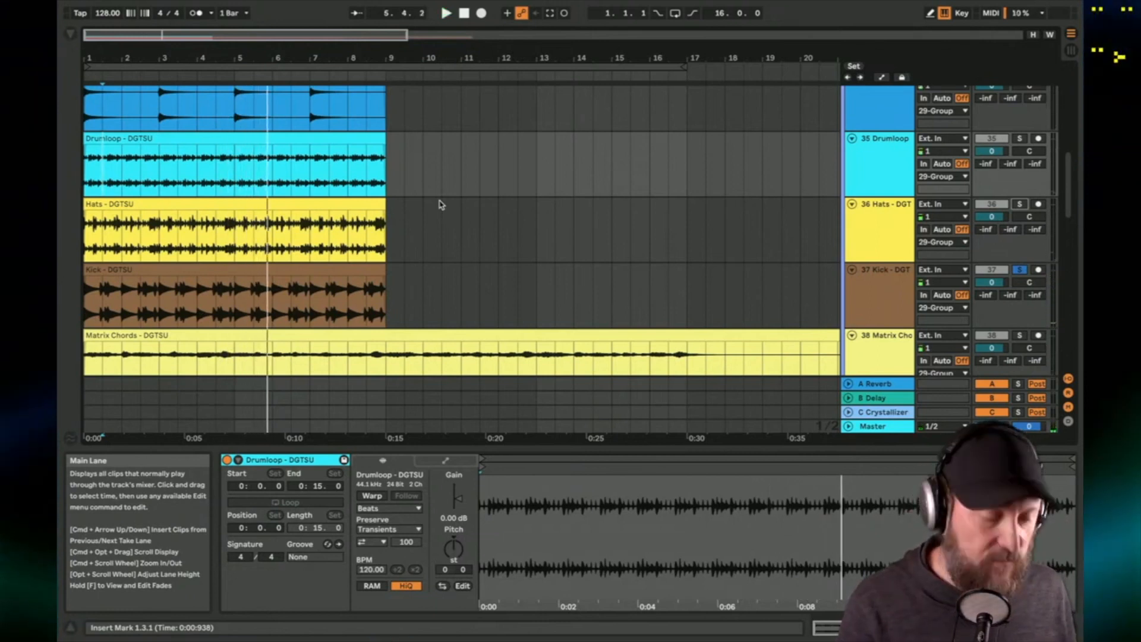
scroll(441, 205, "down", 2)
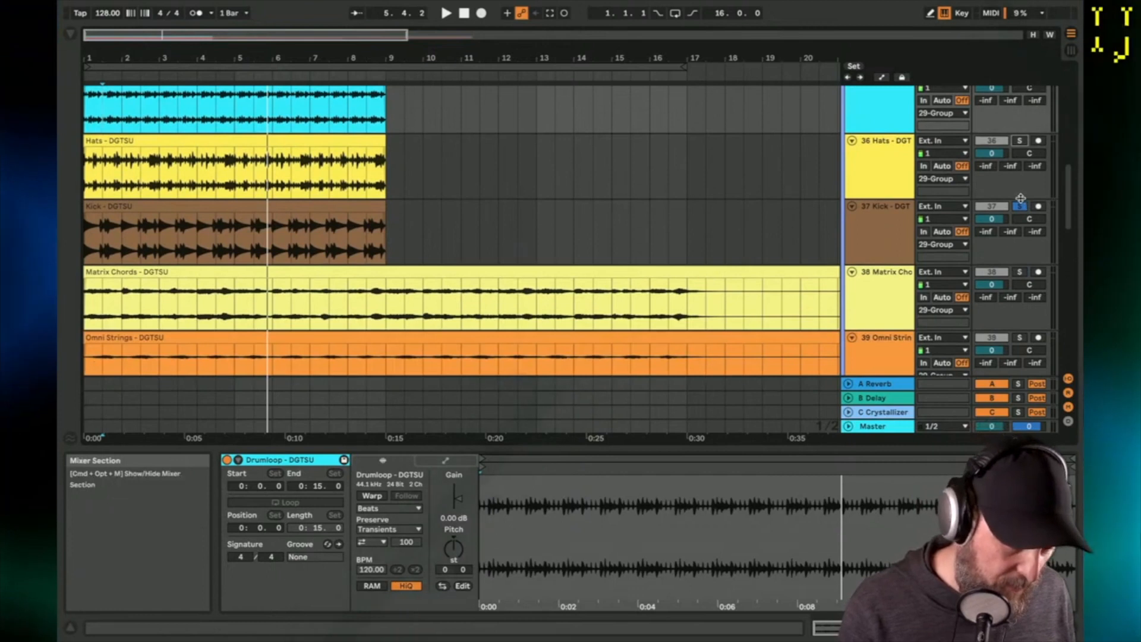
Step: Listen to the Matrix Chords and Omni Strings tracks one after the other, each soloed
left_click(1020, 205)
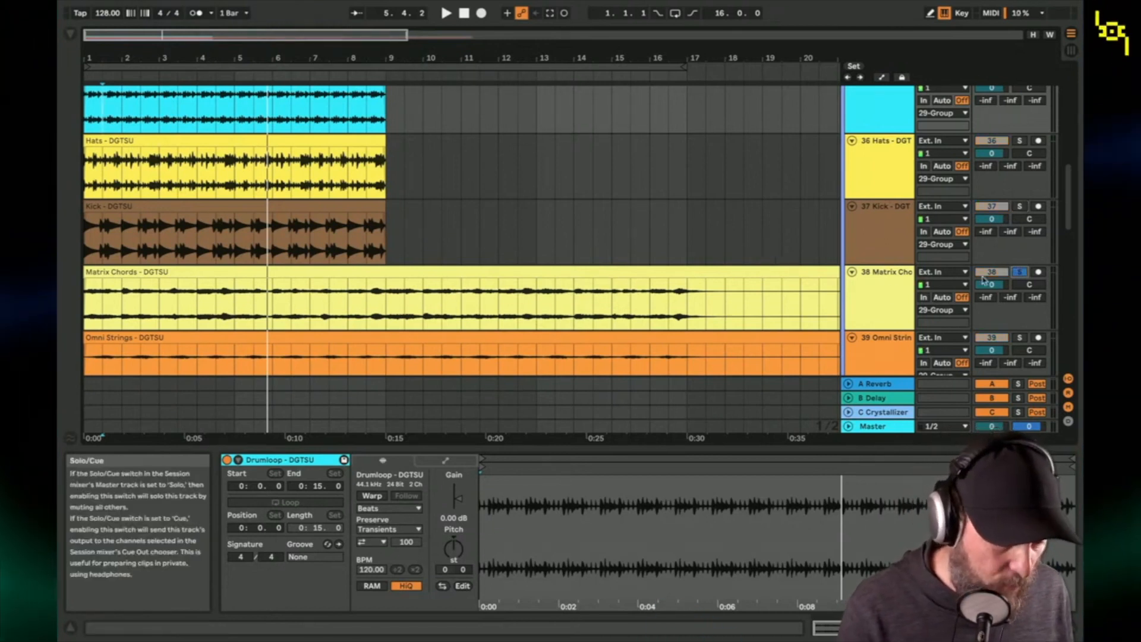
scroll(555, 281, "down", 2)
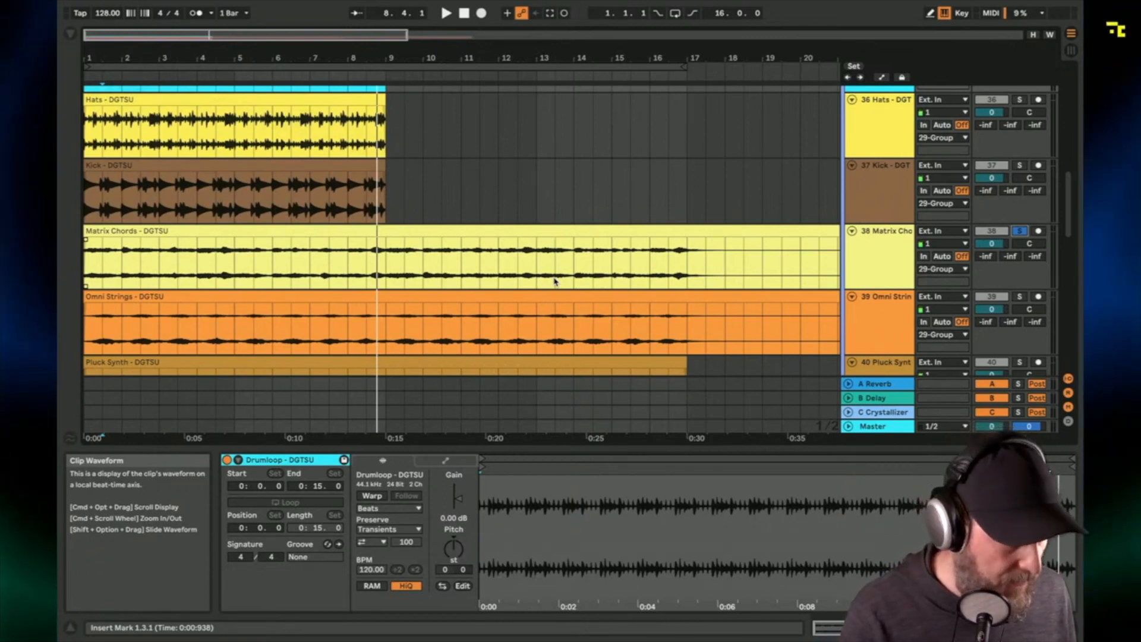
left_click(1020, 232)
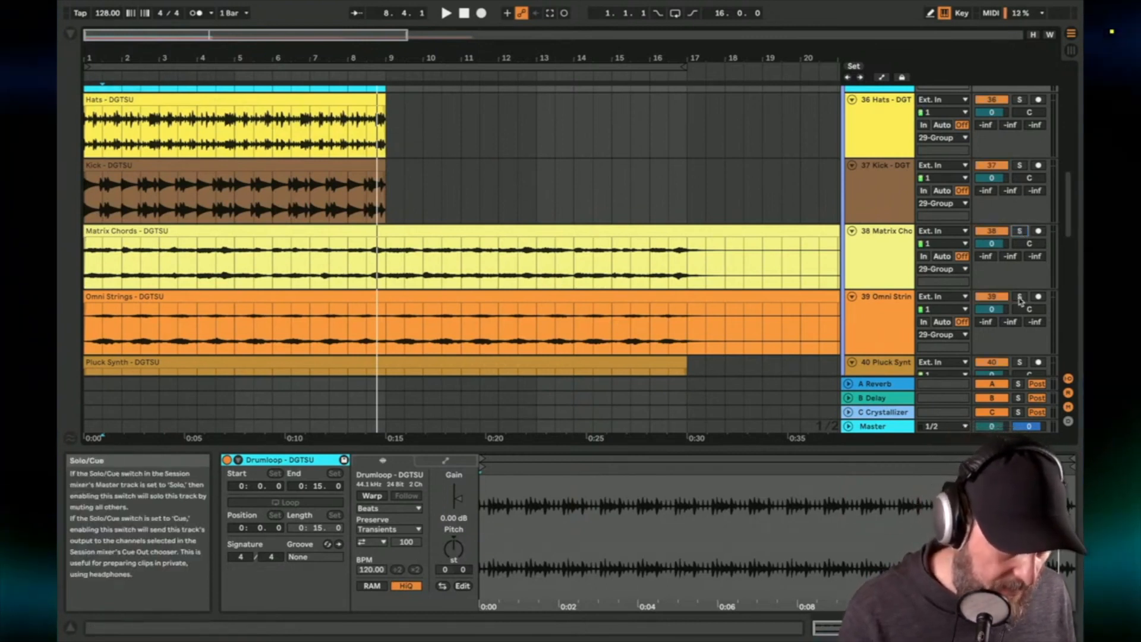
key("space")
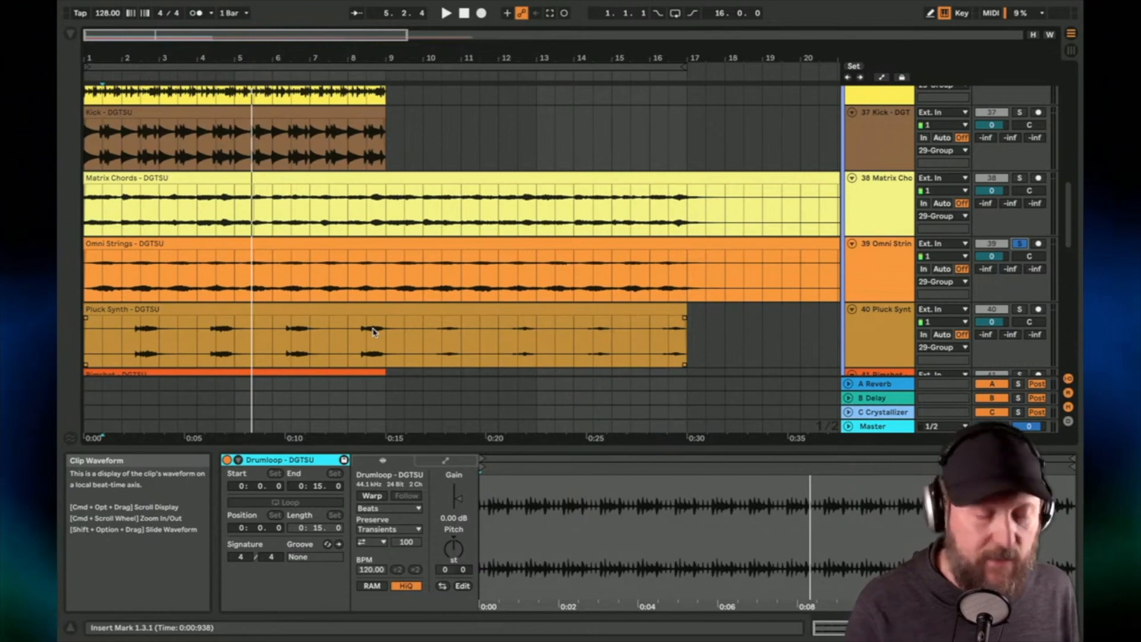
Step: Delete the Omni Strings track and listen to the Pluck Synth track in solo
left_click(890, 283)
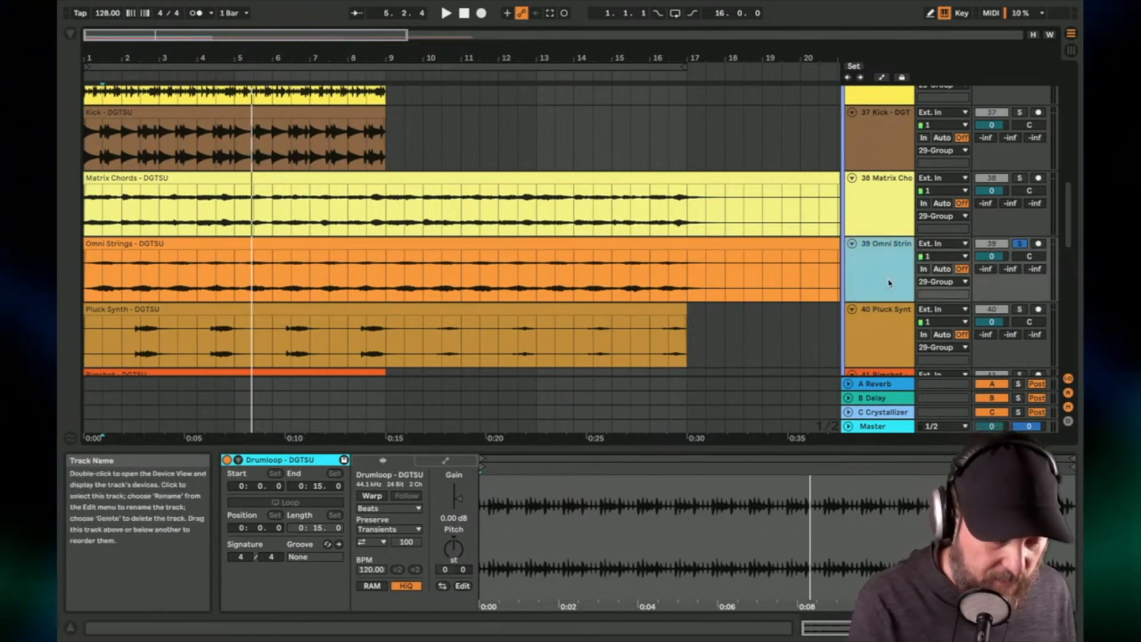
key("Delete")
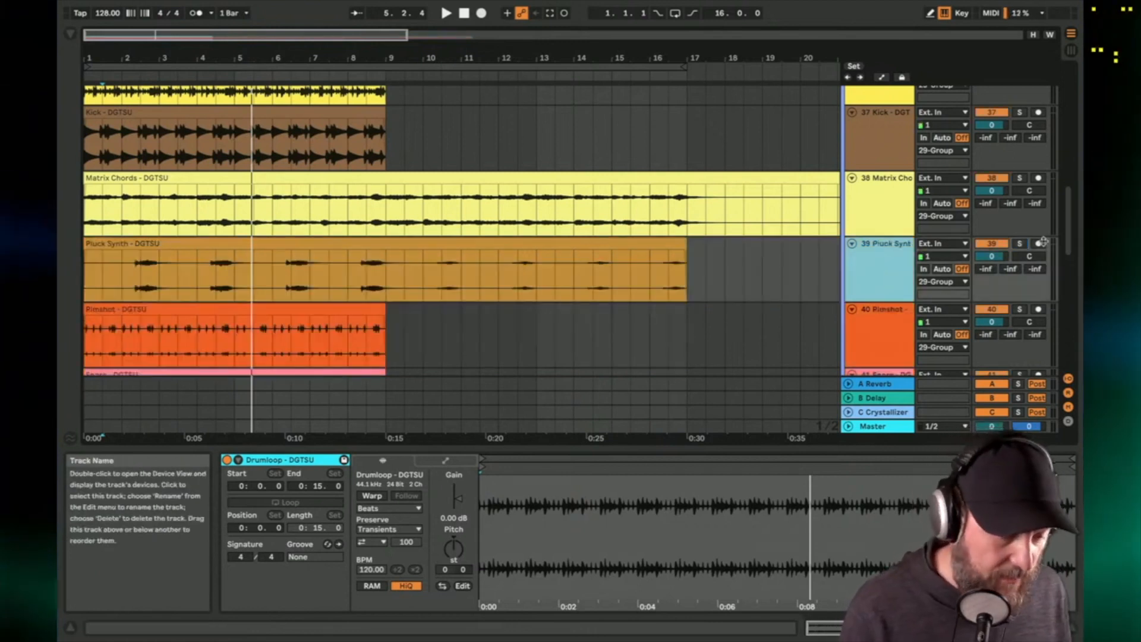
left_click(1021, 244)
key("space")
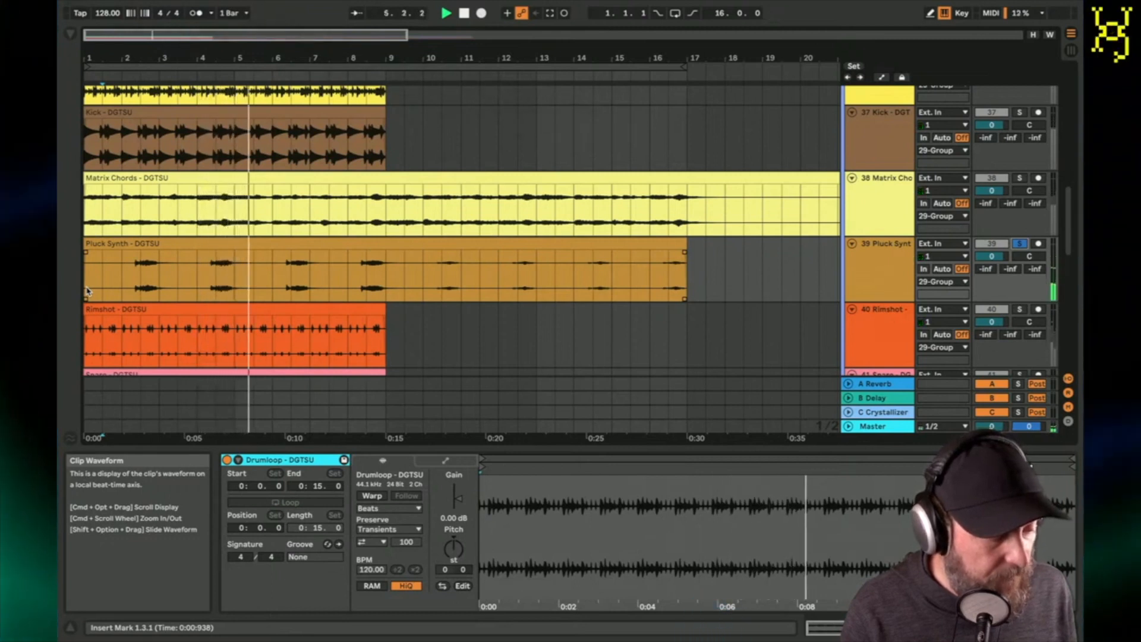
key("space")
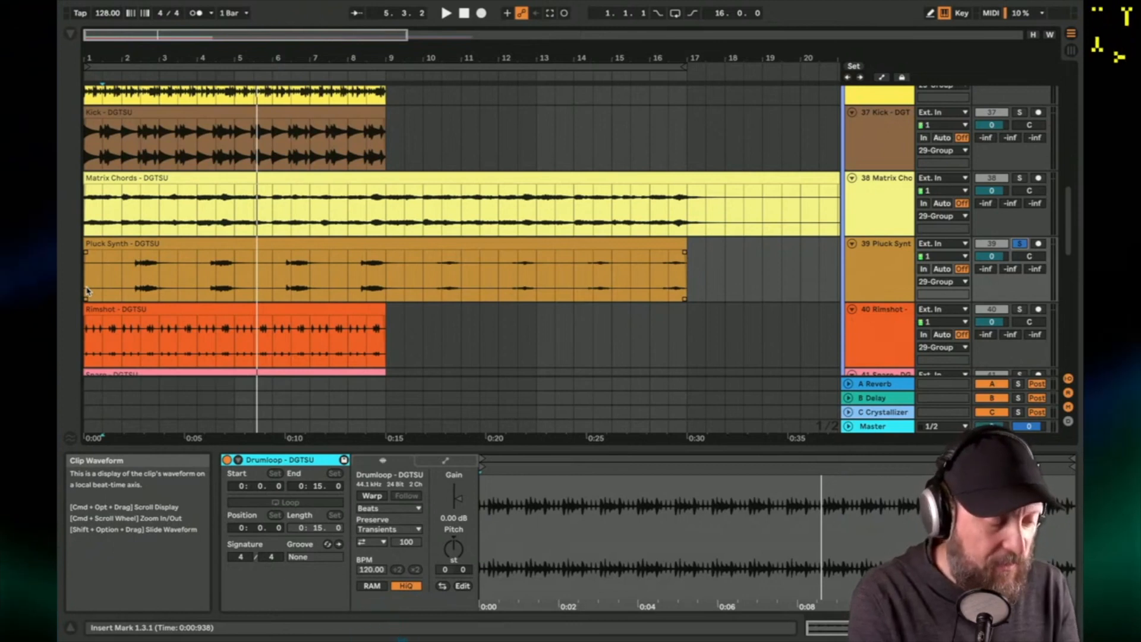
Step: Add the Rimshot track to the solo, remove the Pluck Synth from it, and listen to the Rimshot alone
scroll(87, 291, "down", 1)
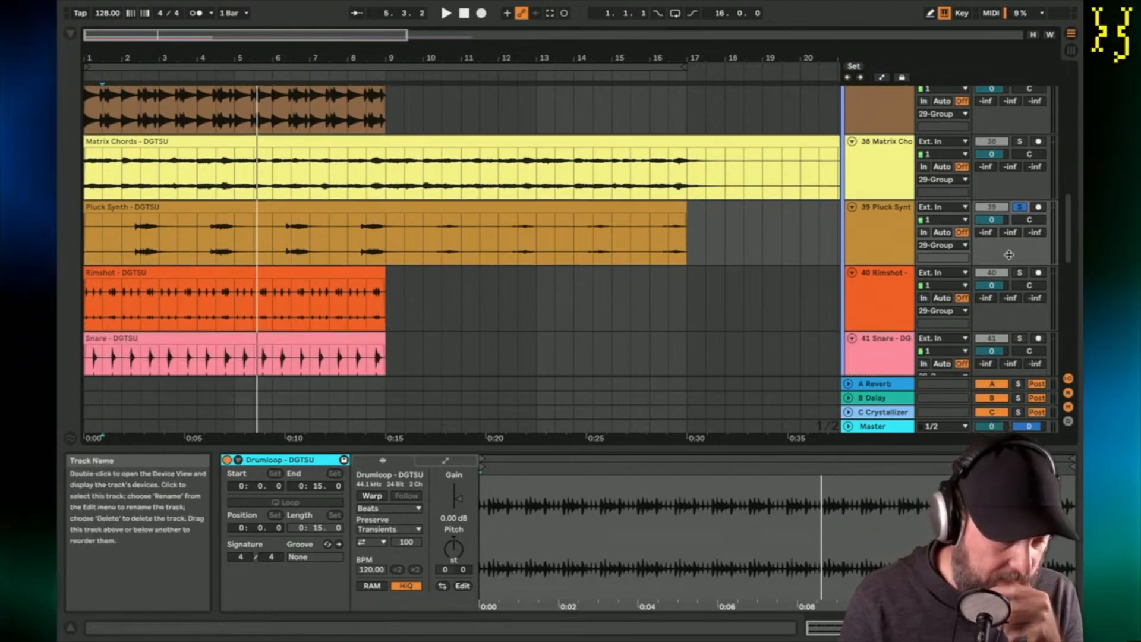
key("space")
left_click(1018, 273)
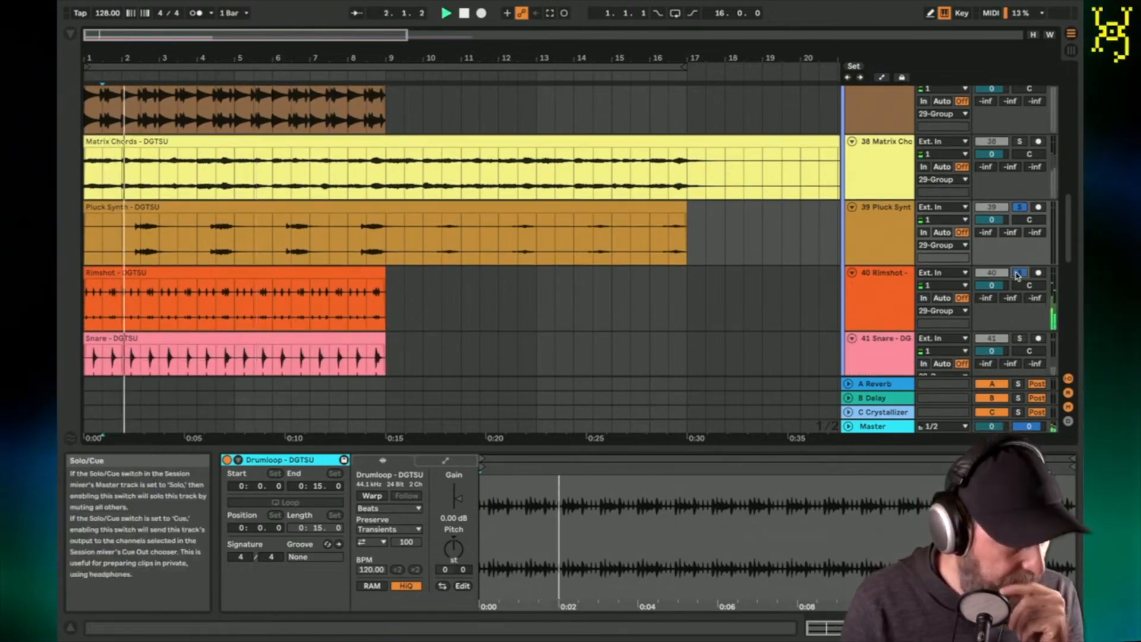
key("space")
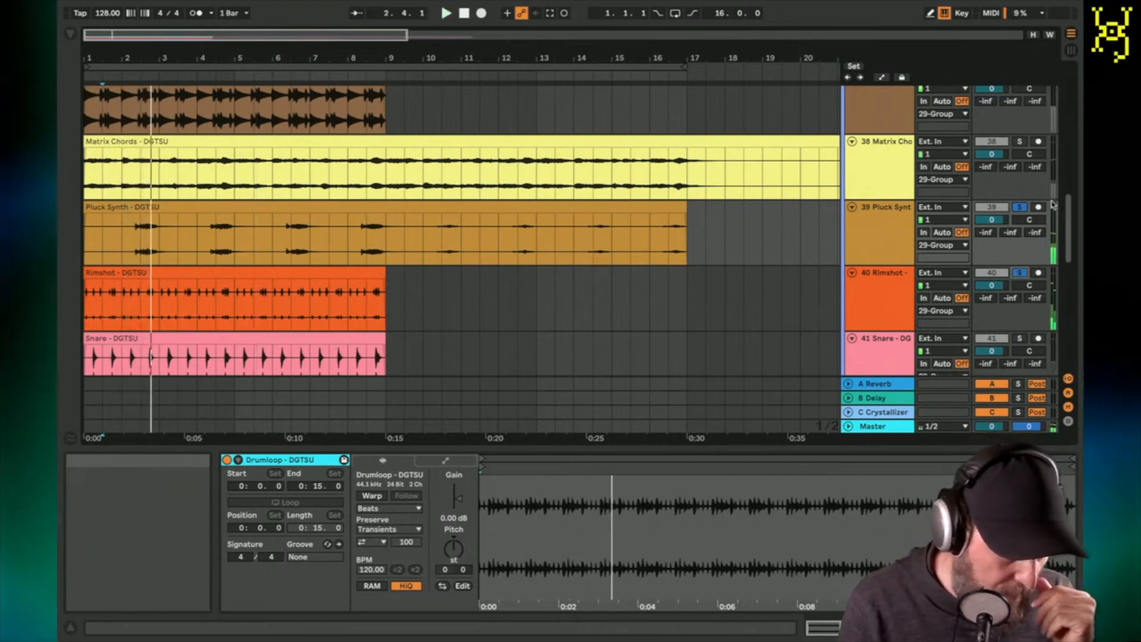
left_click(1022, 207)
key("space")
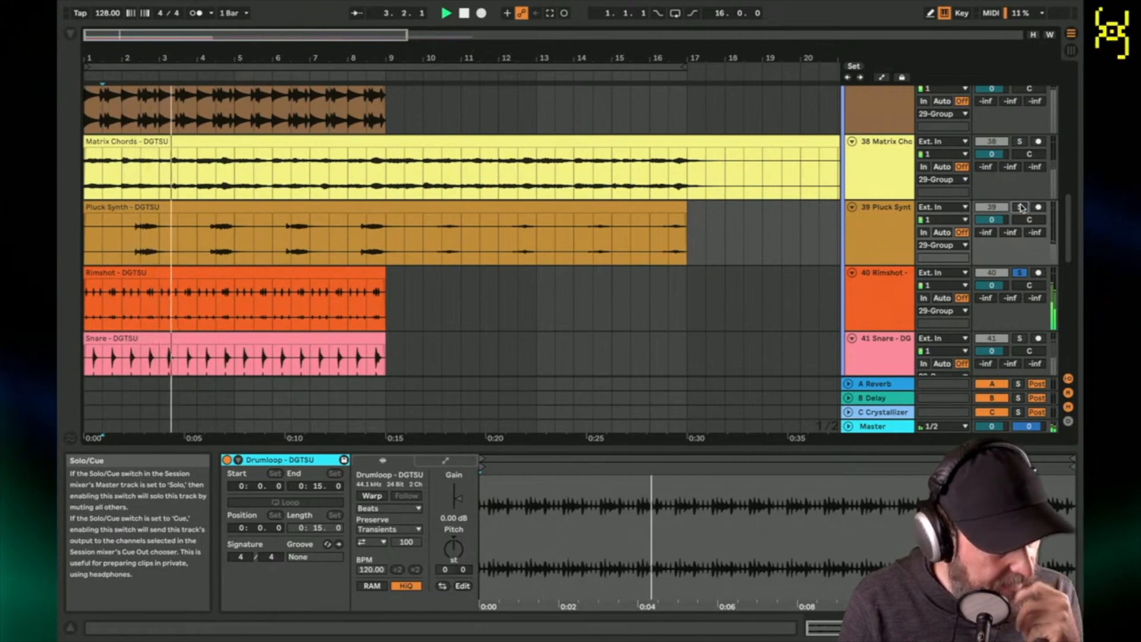
Step: Release the Rimshot solo and listen to the Snare and Solina Strings tracks one after the other, each soloed
left_click(1026, 272)
scroll(1025, 273, "down", 1)
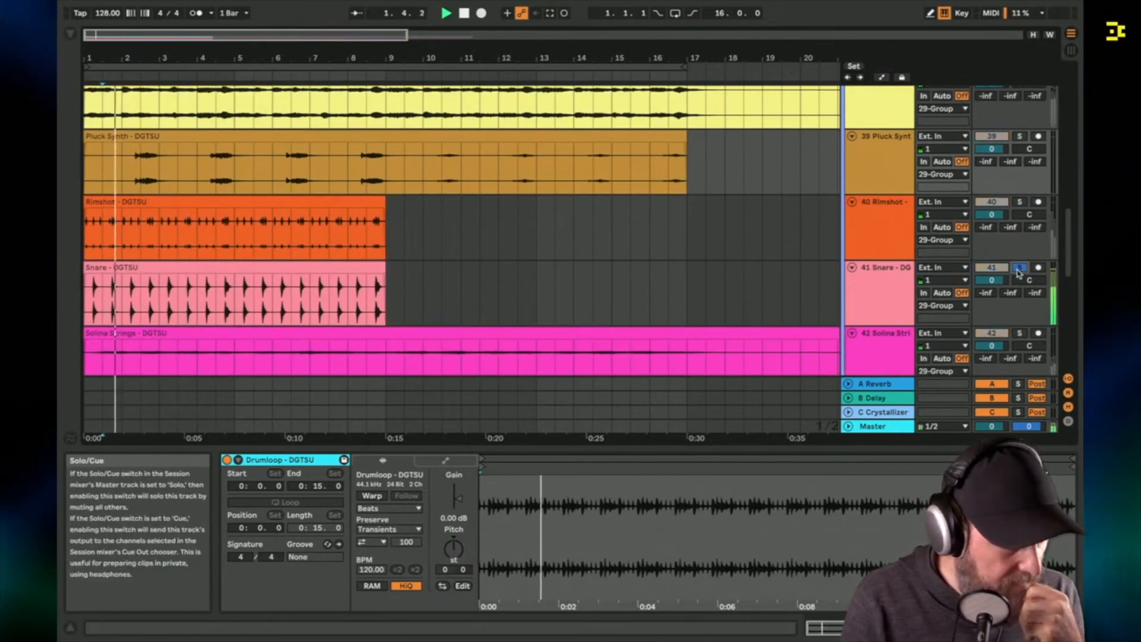
scroll(1019, 272, "down", 1)
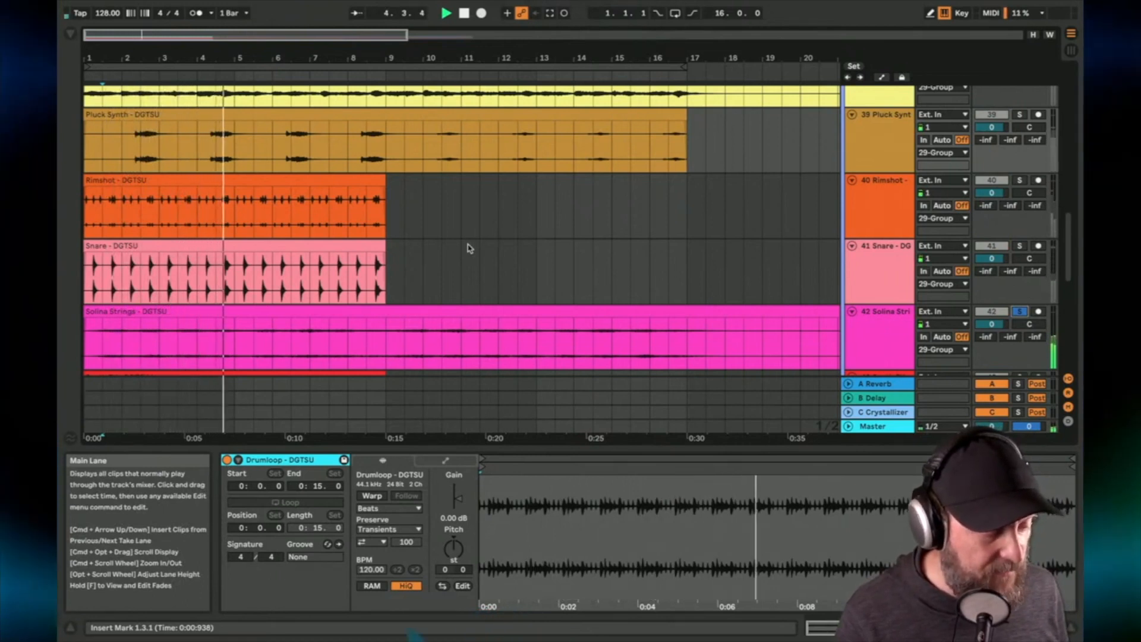
scroll(468, 248, "down", 2)
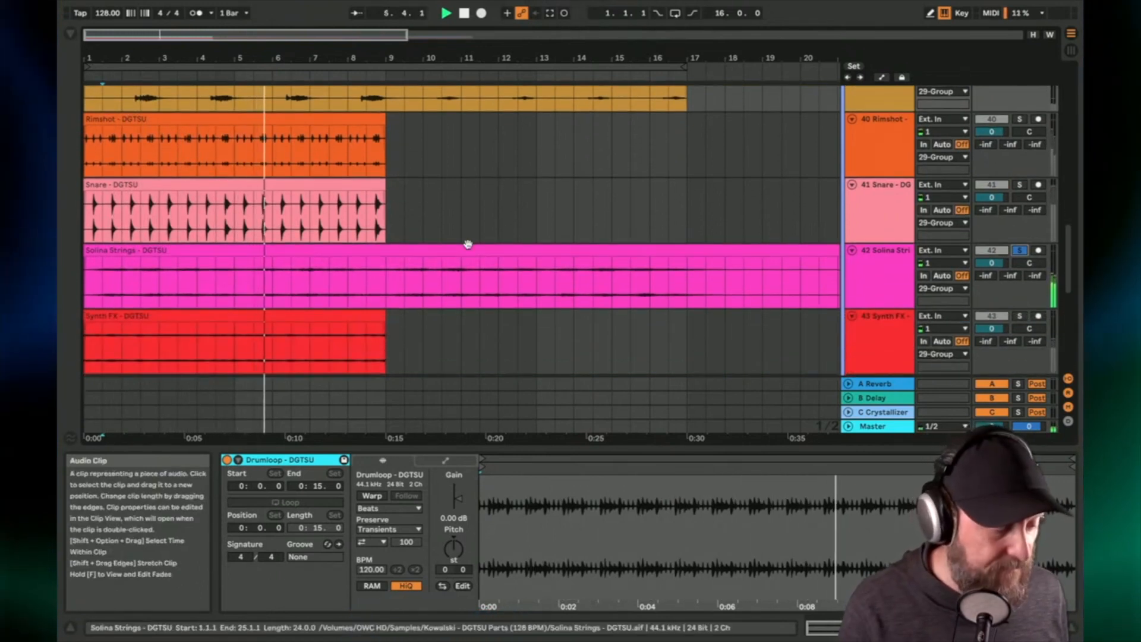
key("space")
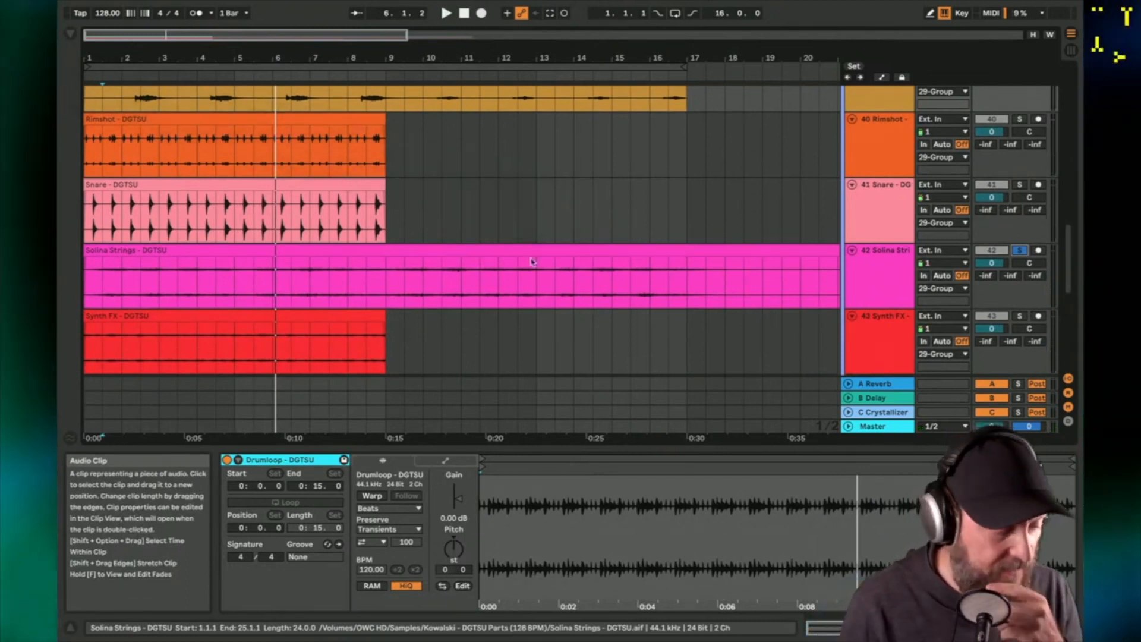
Step: Listen to the Synth FX track in solo and delete that track
scroll(601, 252, "down", 2)
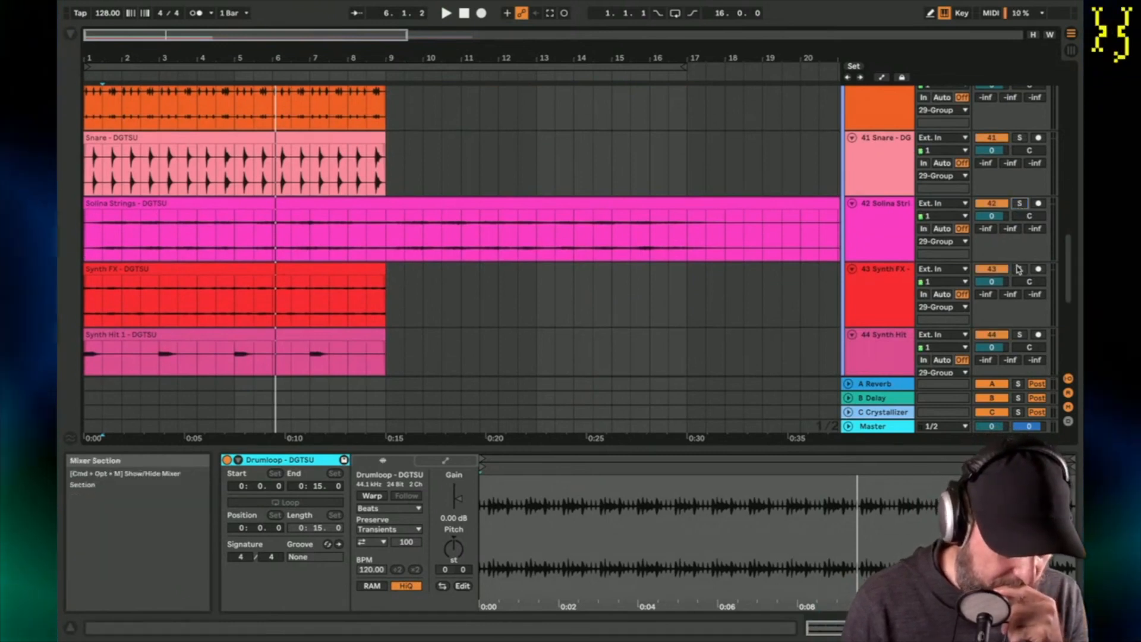
left_click(1020, 269)
key("space")
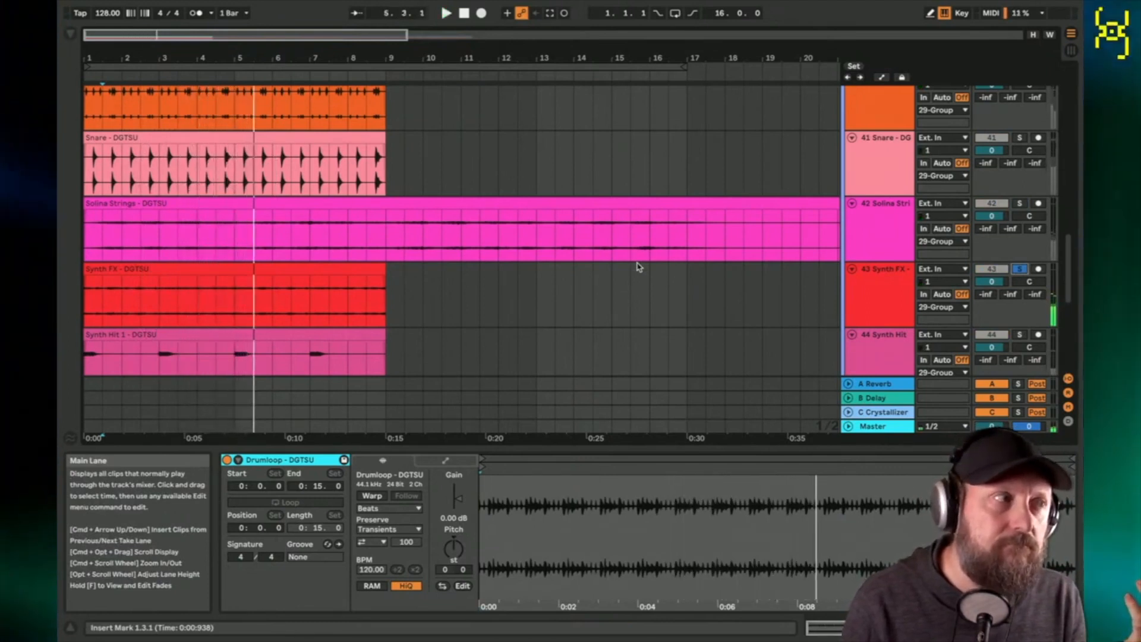
left_click(875, 305)
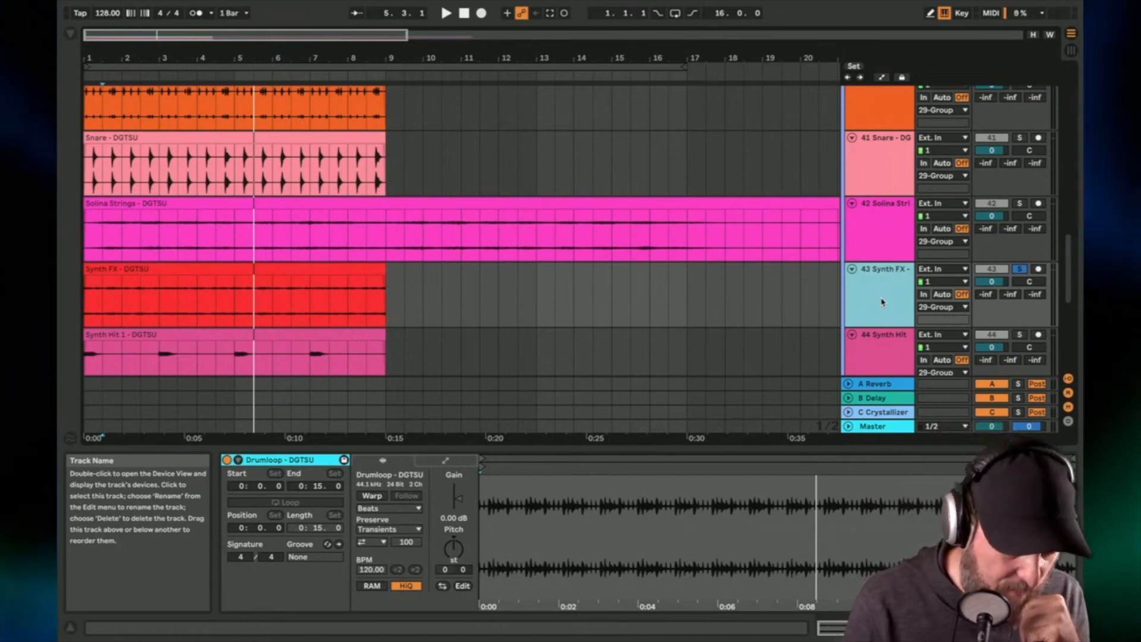
key("Delete")
Step: Listen to Synth Hit 1 from the start and Synth Hit 2 from 3.1.1, each soloed
key("space")
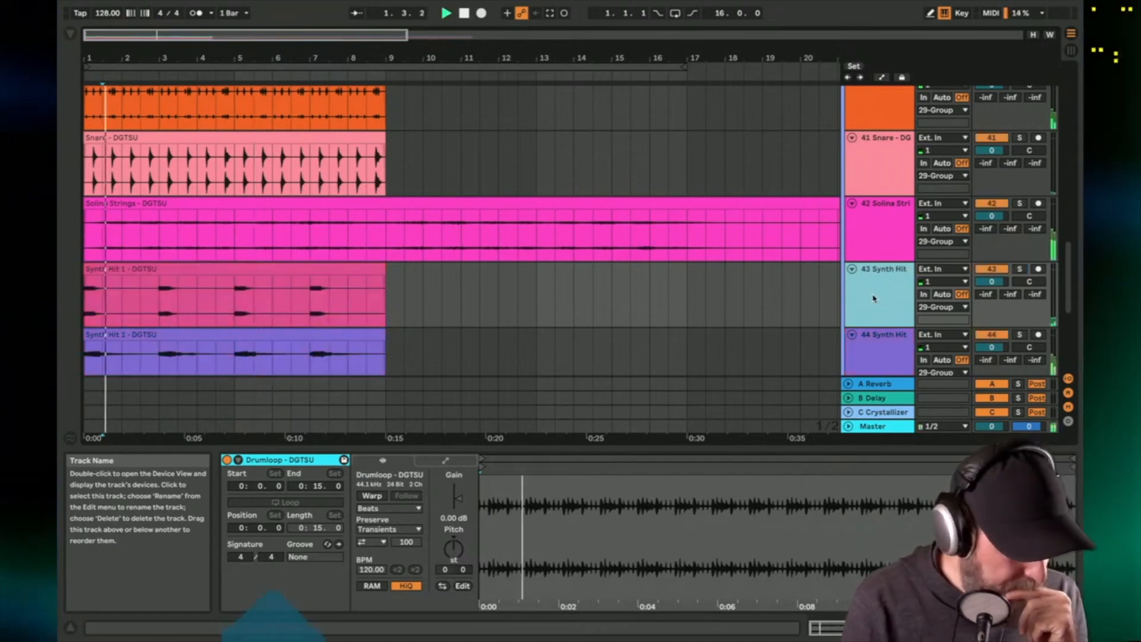
key("space")
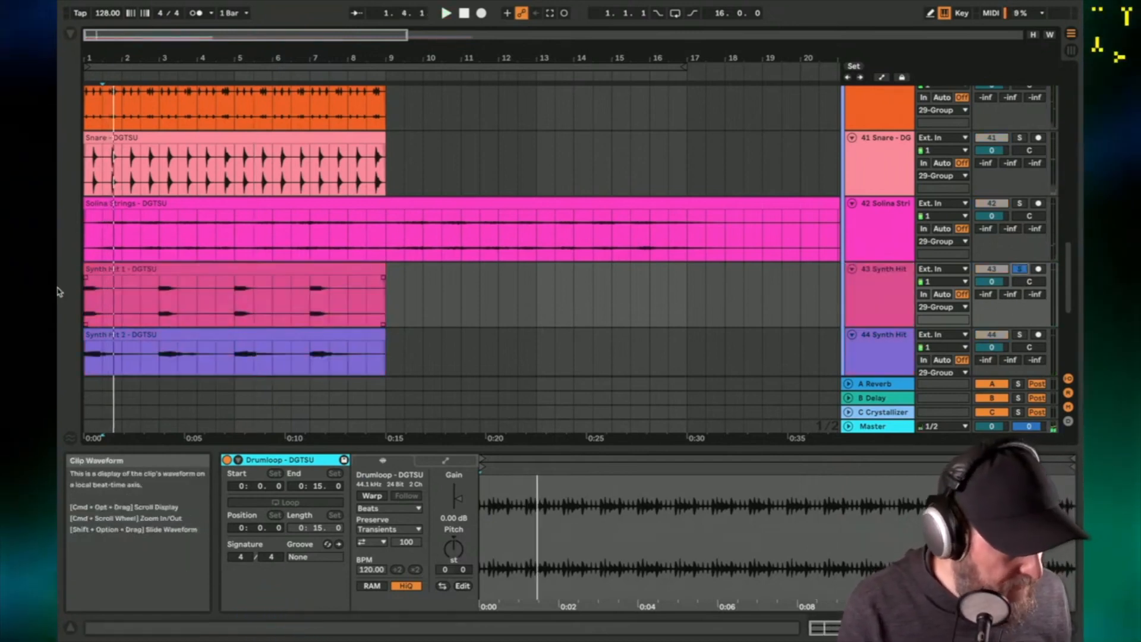
left_click(237, 312)
scroll(268, 306, "down", 3)
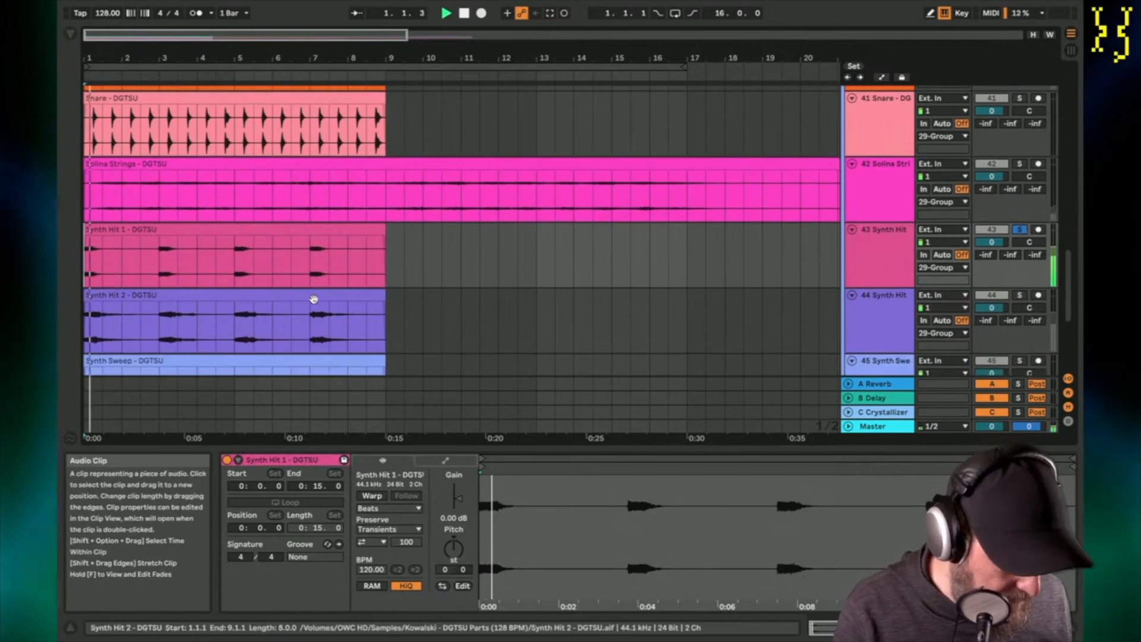
key("space")
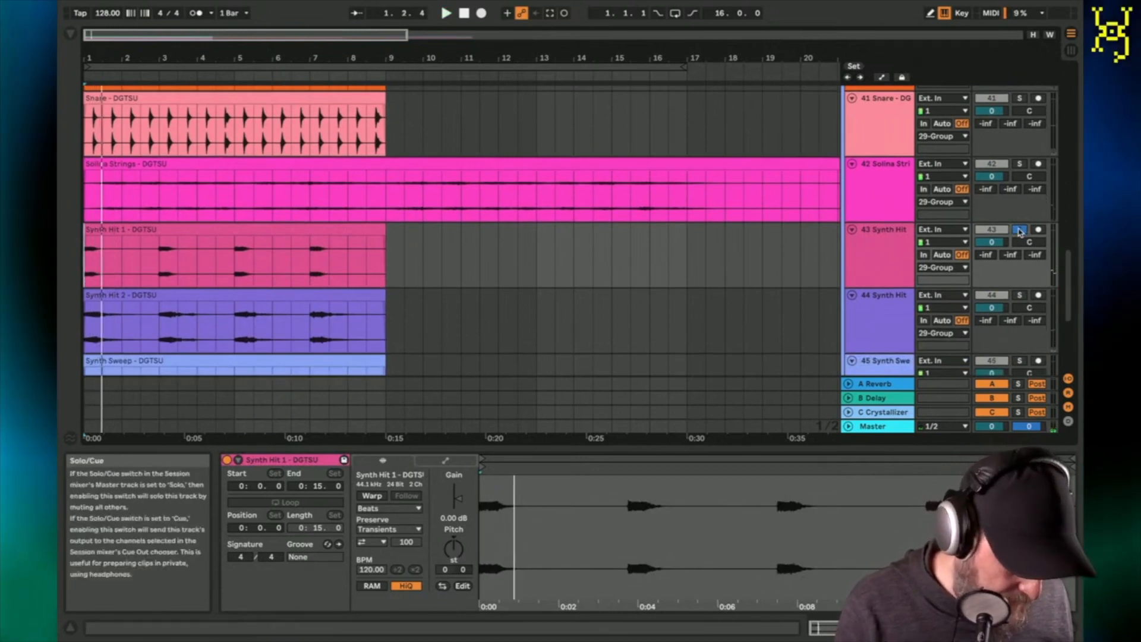
left_click(1021, 295)
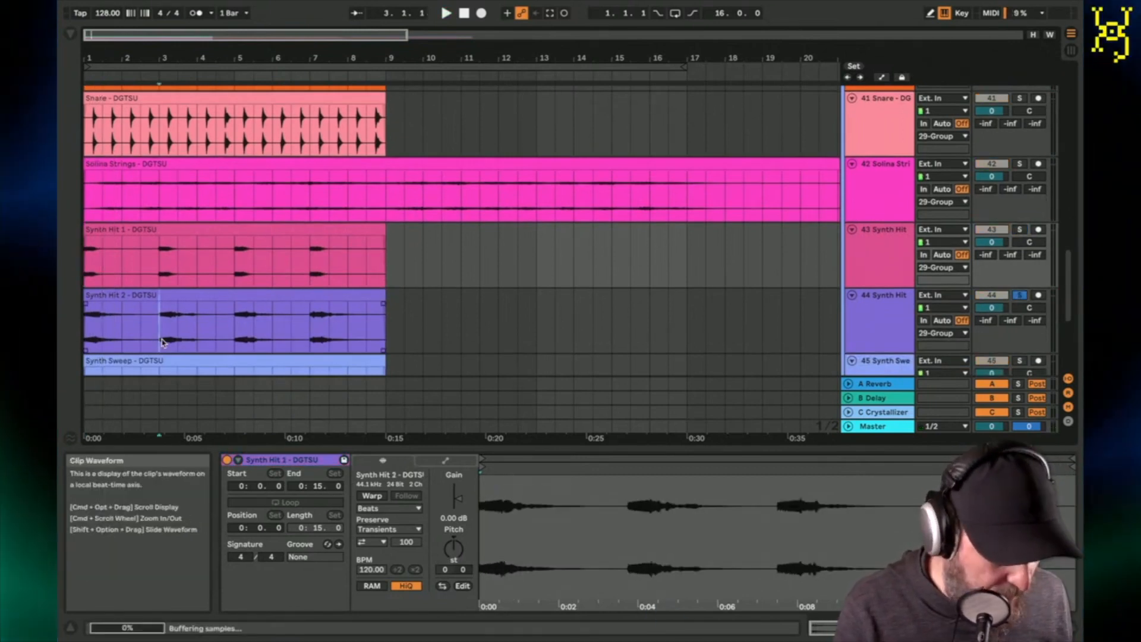
left_click(162, 343)
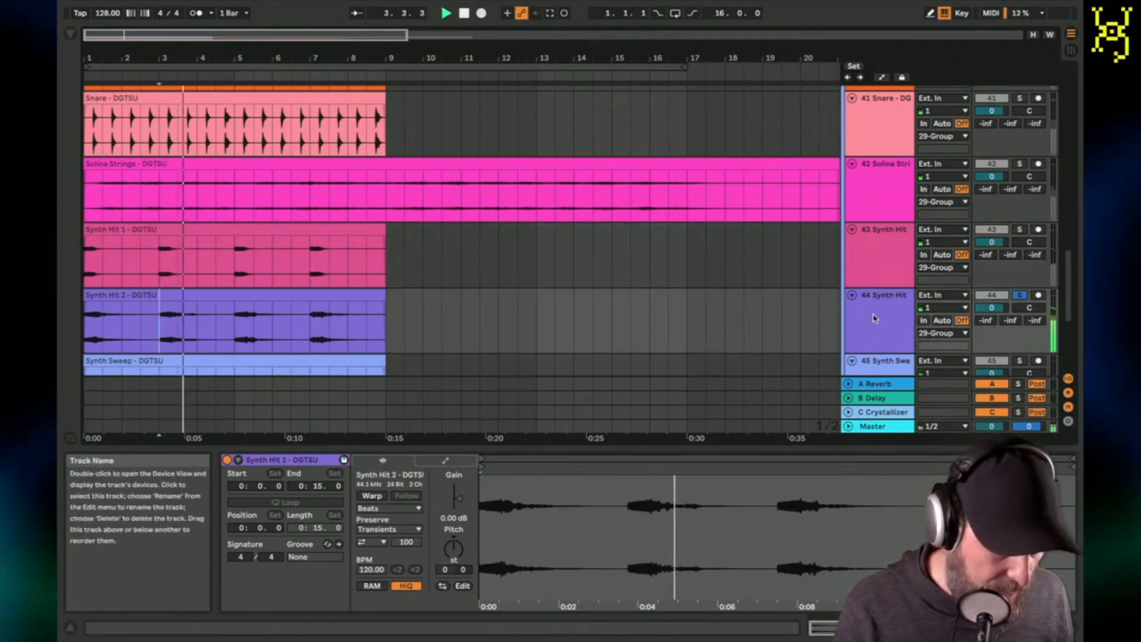
Step: Solo the Synth Sweep track in place of Synth Hit 2 and play it from 3.3.1
scroll(834, 310, "down", 2)
scroll(834, 310, "down", 1)
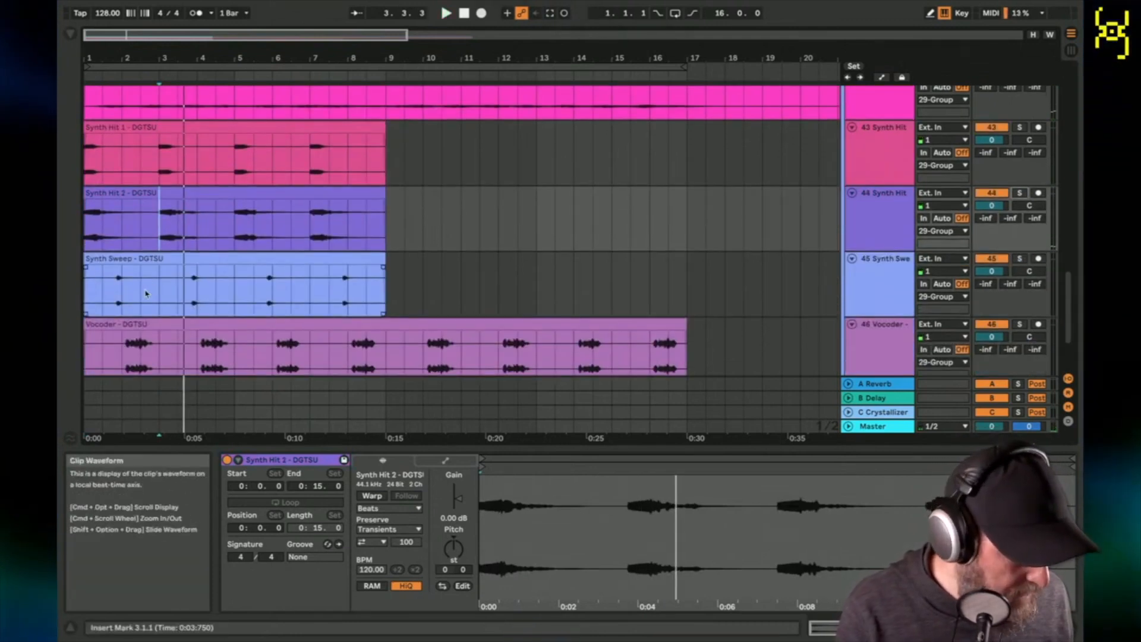
left_click(1019, 259)
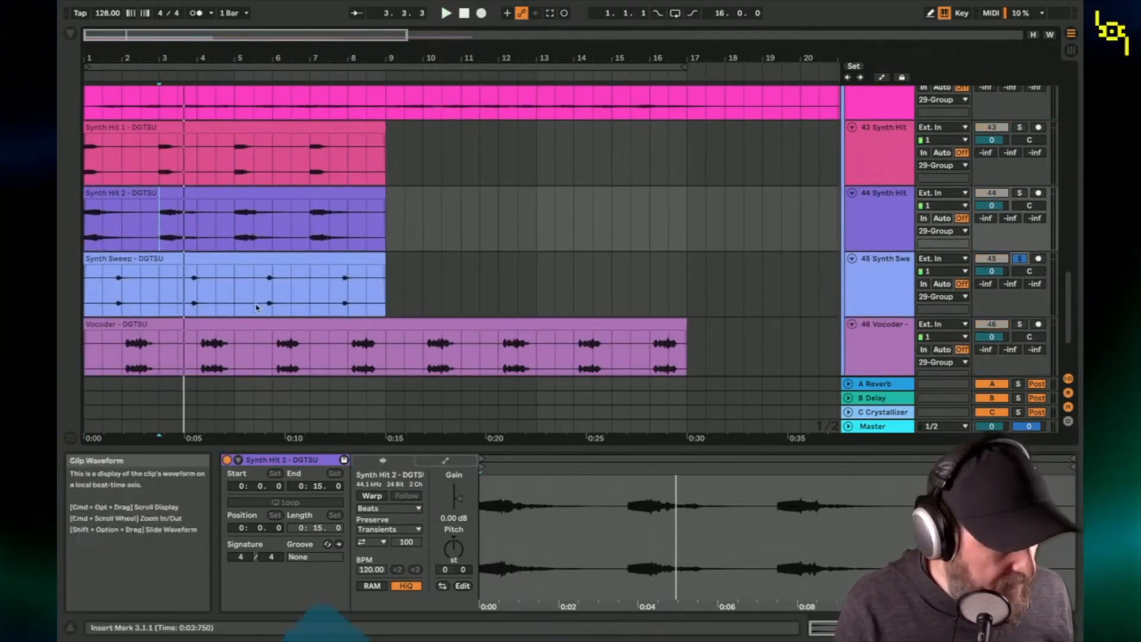
left_click(181, 294)
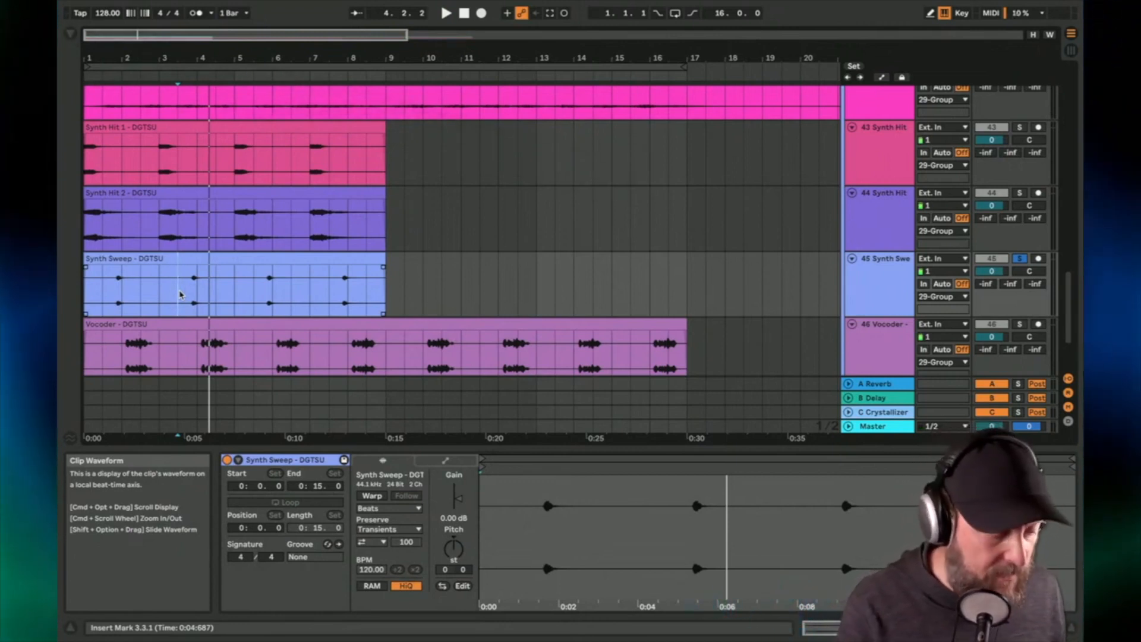
Step: Add the Vocoder track to the solo and play it from 2.1.1
scroll(148, 297, "down", 2)
left_click(125, 304)
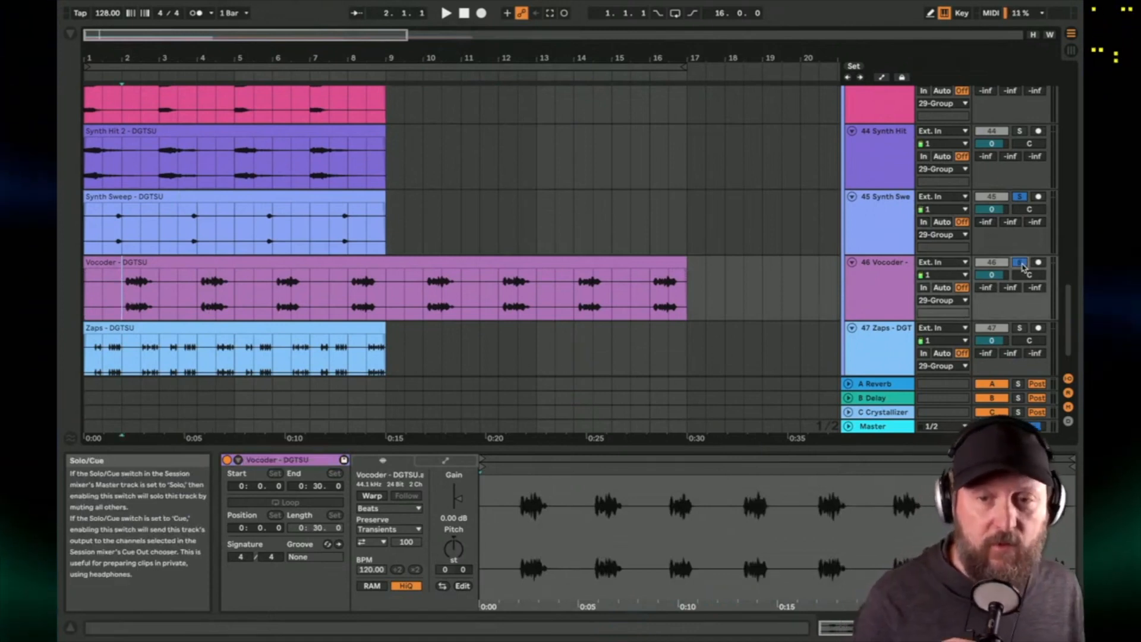
key("space")
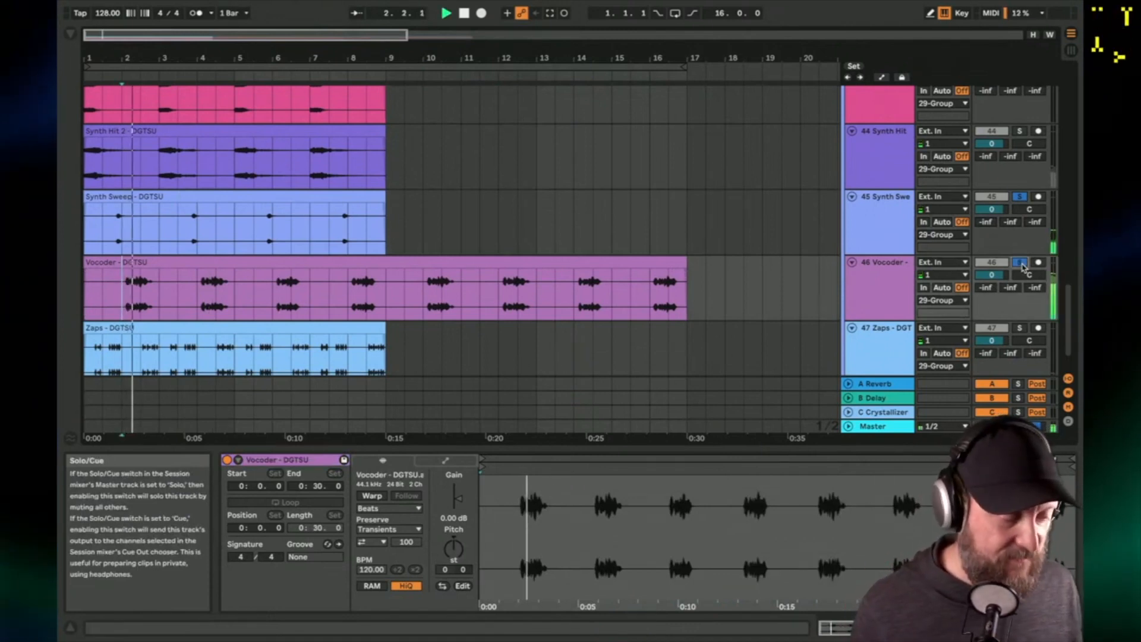
key("space")
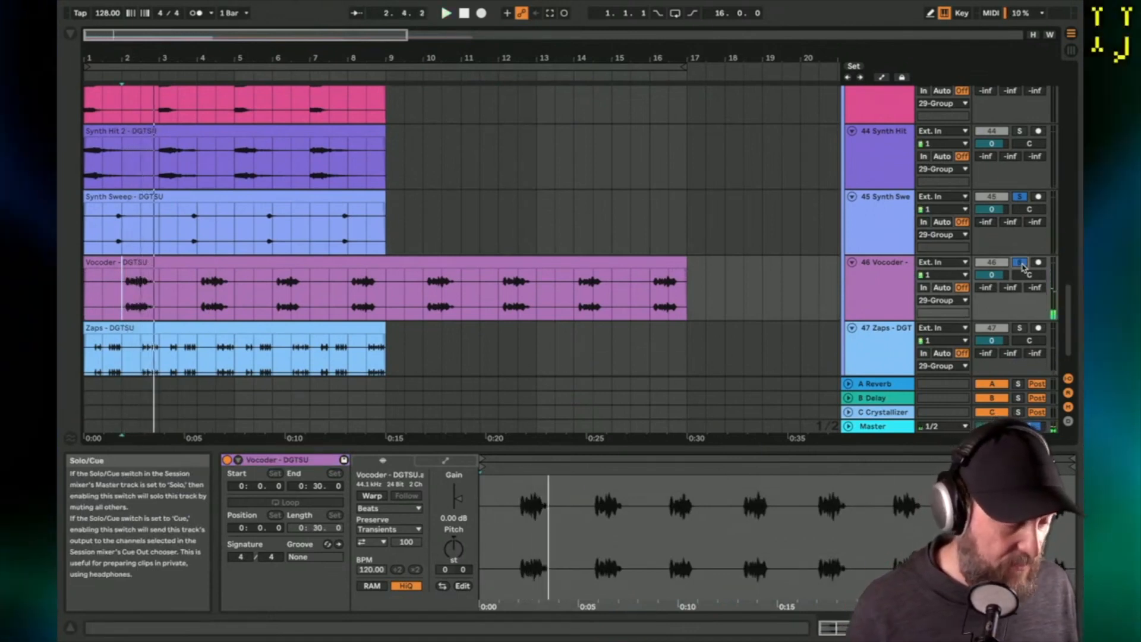
Step: Remove the Vocoder from the solo and listen to the Zaps track with its solo on
scroll(914, 277, "down", 1)
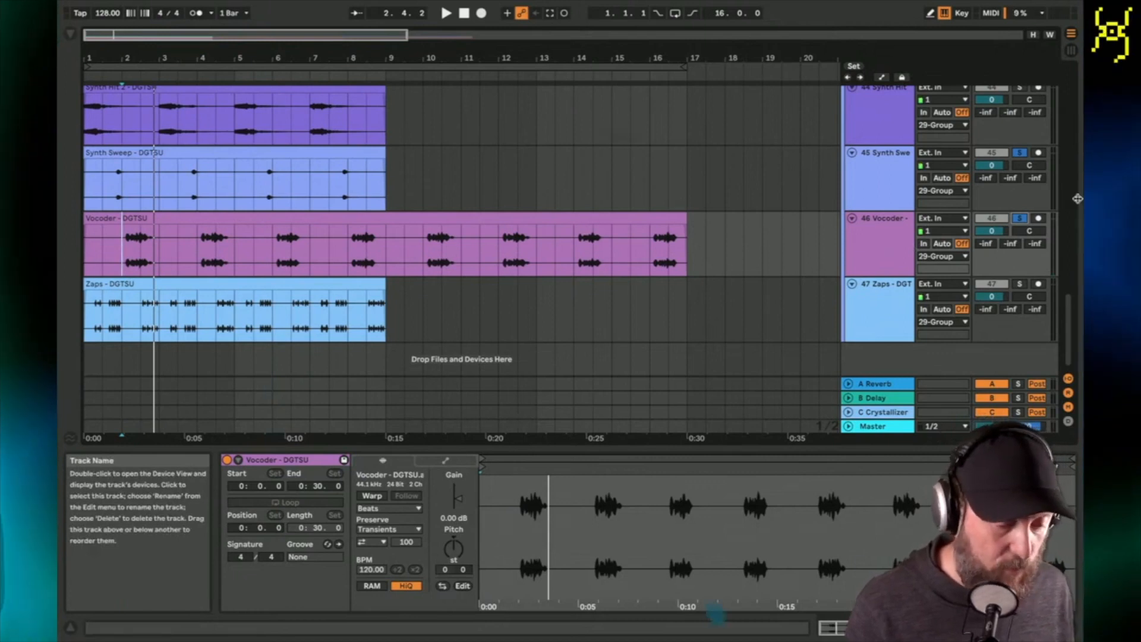
left_click(1021, 218)
left_click(1022, 285)
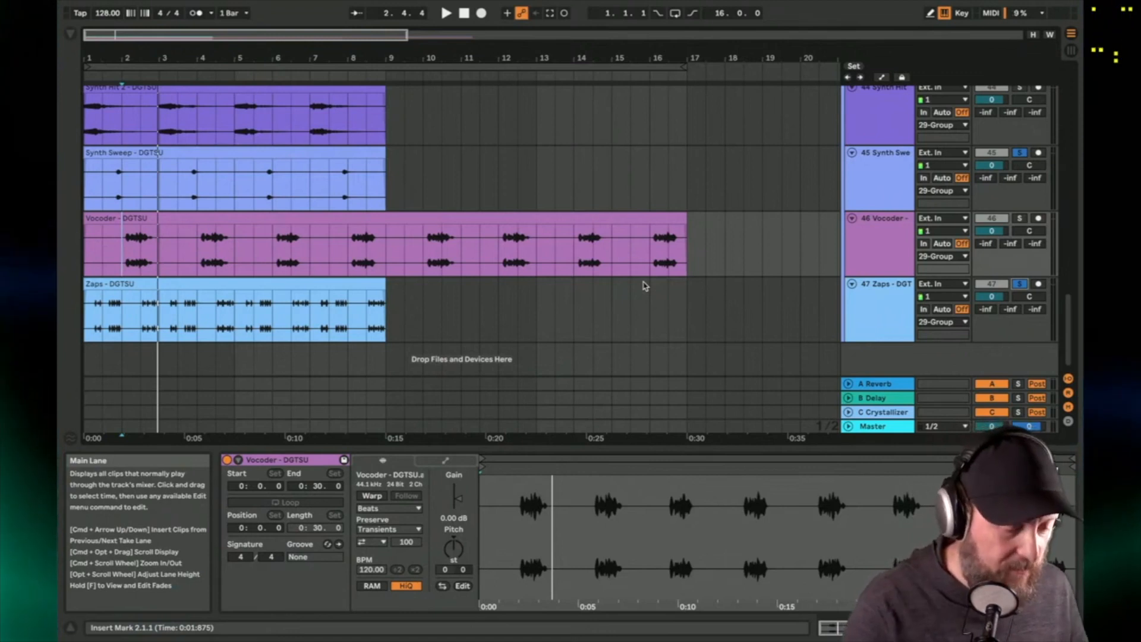
Step: Delete the 29 Group together with all the DGTSU stem tracks inside it
scroll(806, 170, "up", 5)
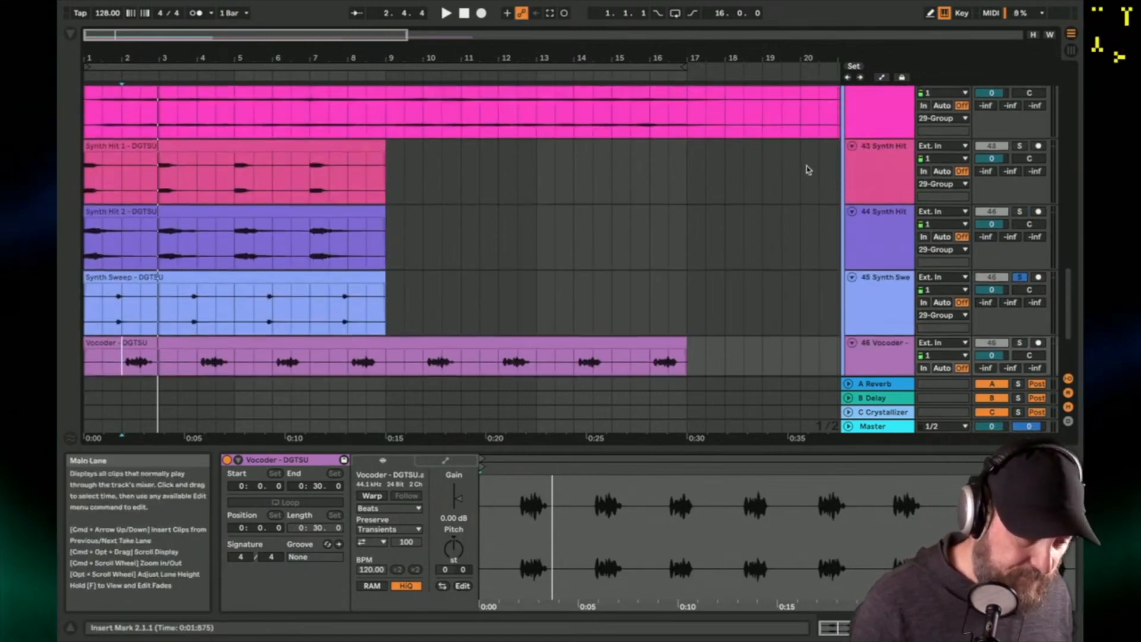
scroll(806, 170, "up", 3)
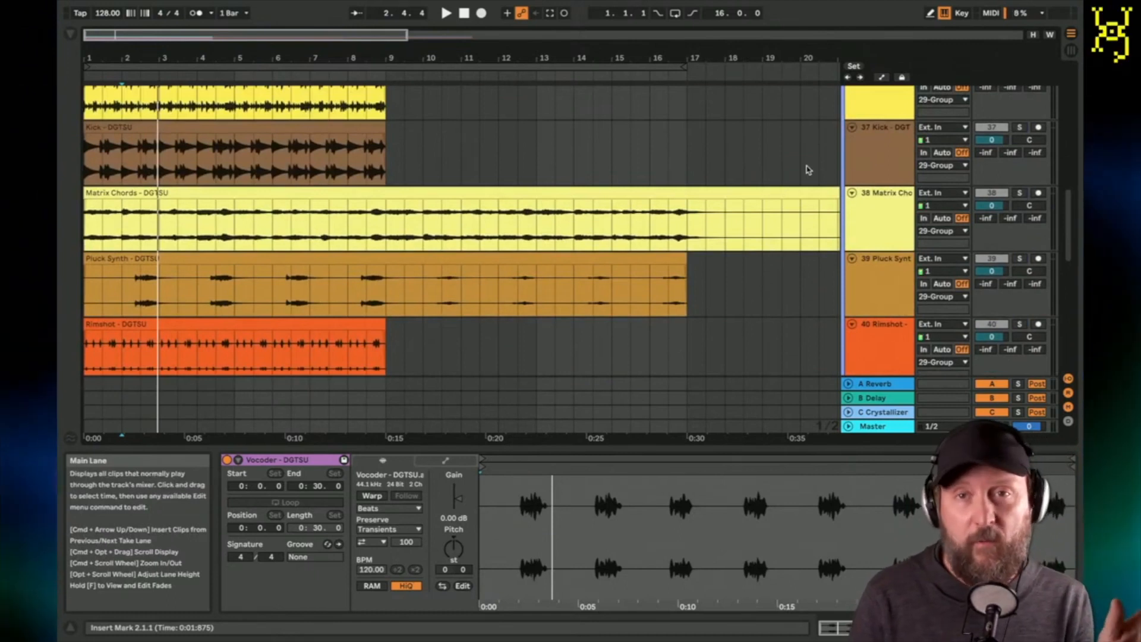
scroll(806, 170, "up", 1)
scroll(808, 171, "up", 1)
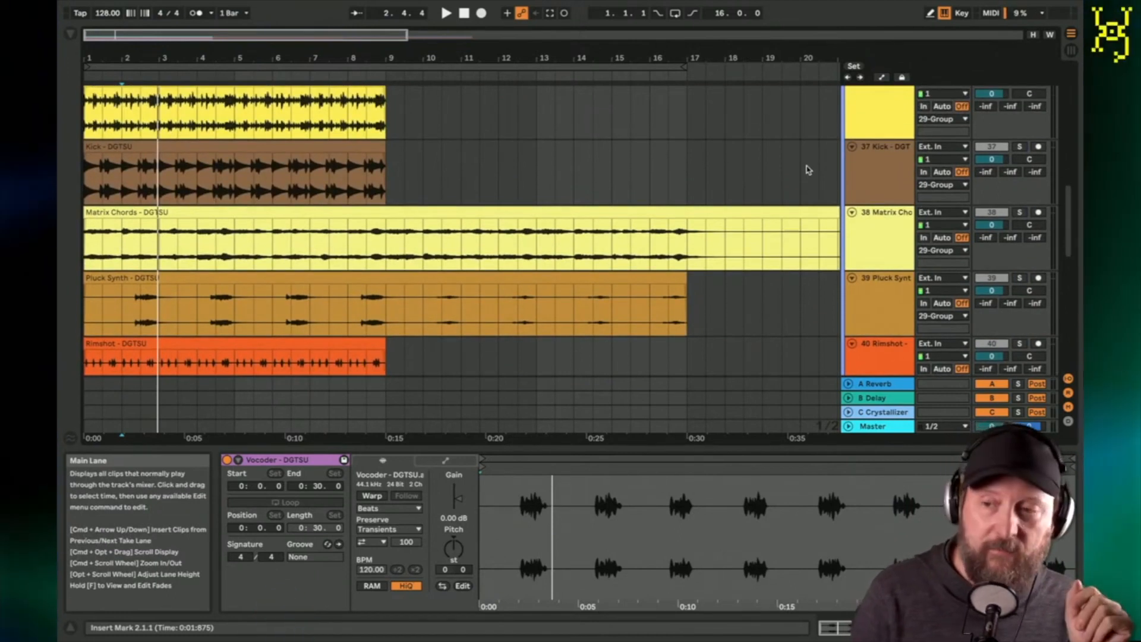
scroll(809, 171, "up", 10)
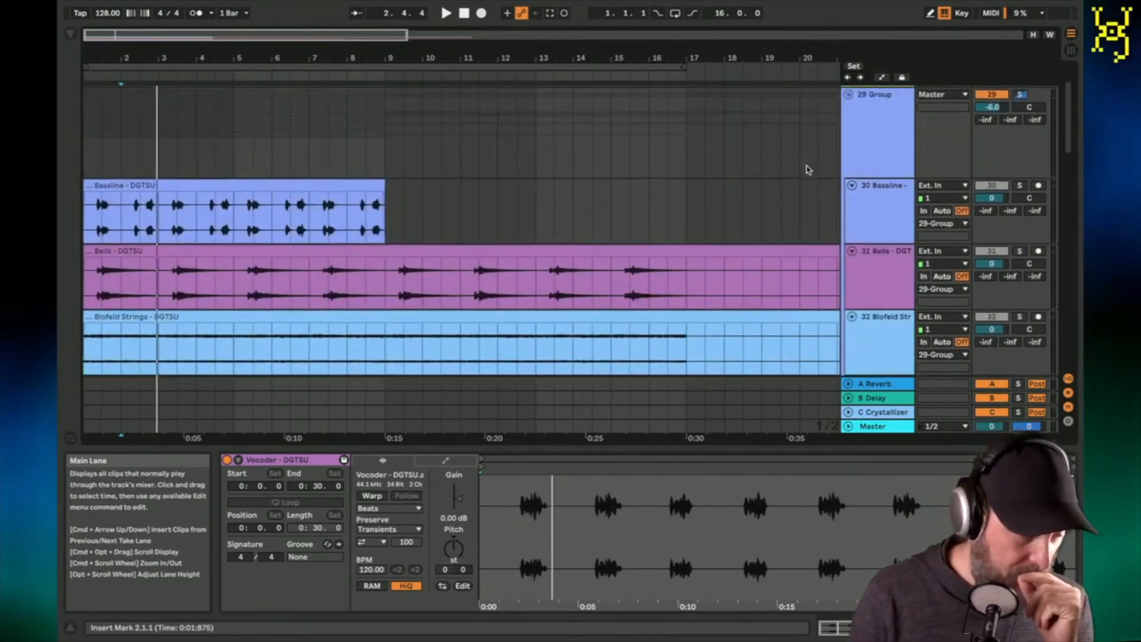
left_click(883, 202)
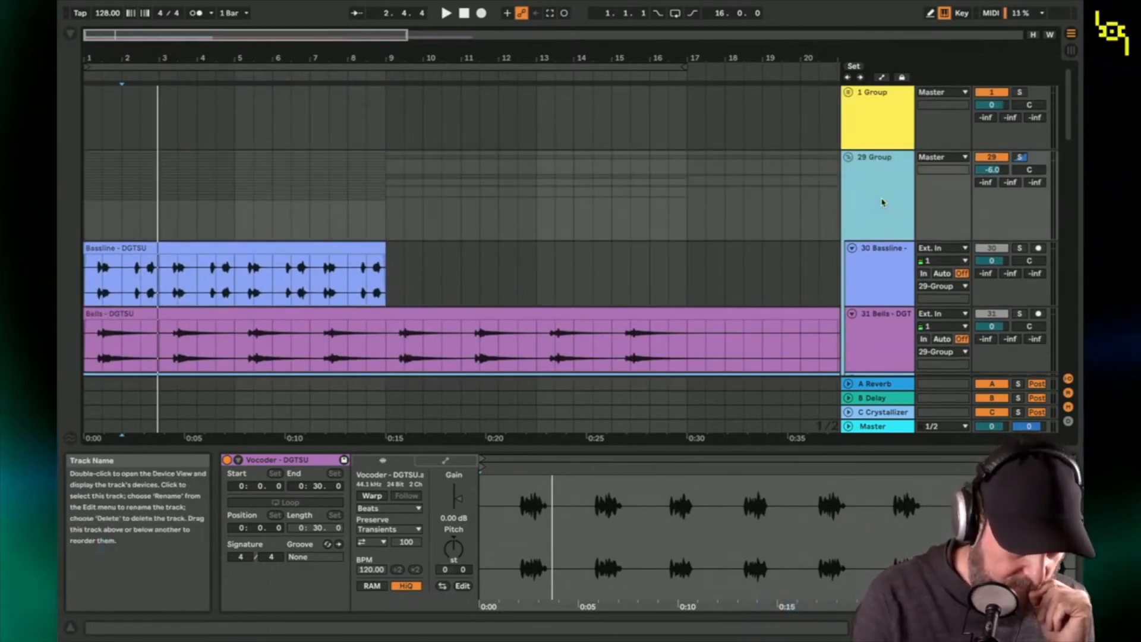
key("Delete")
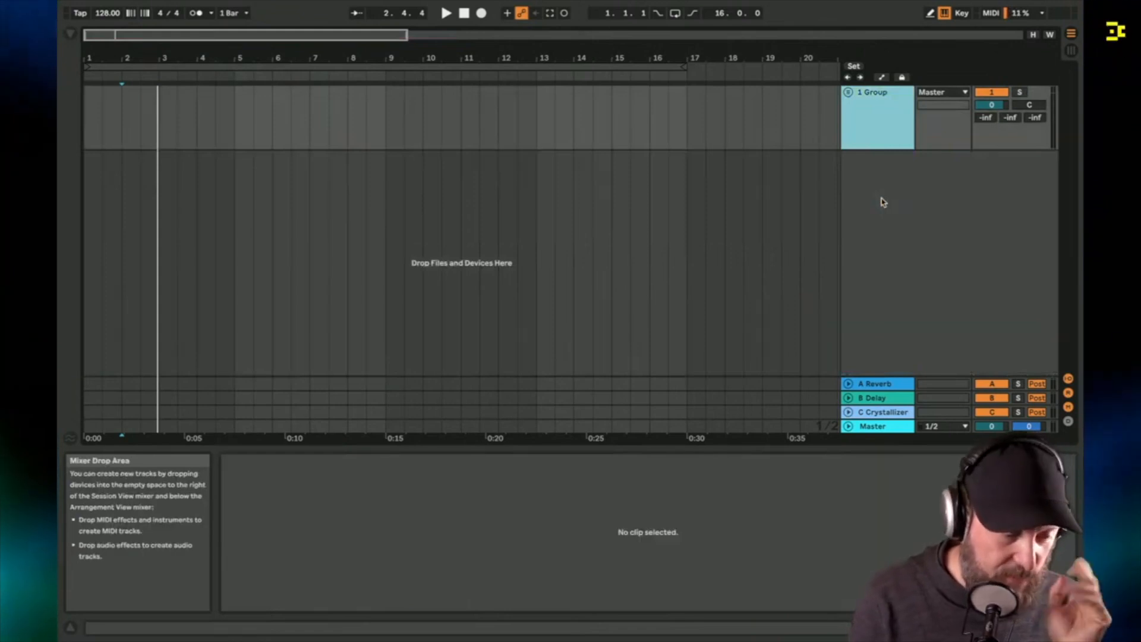
Step: Unfold the 1 Group and look over its tracks and clips in Session View
left_click(849, 93)
scroll(540, 199, "down", 10)
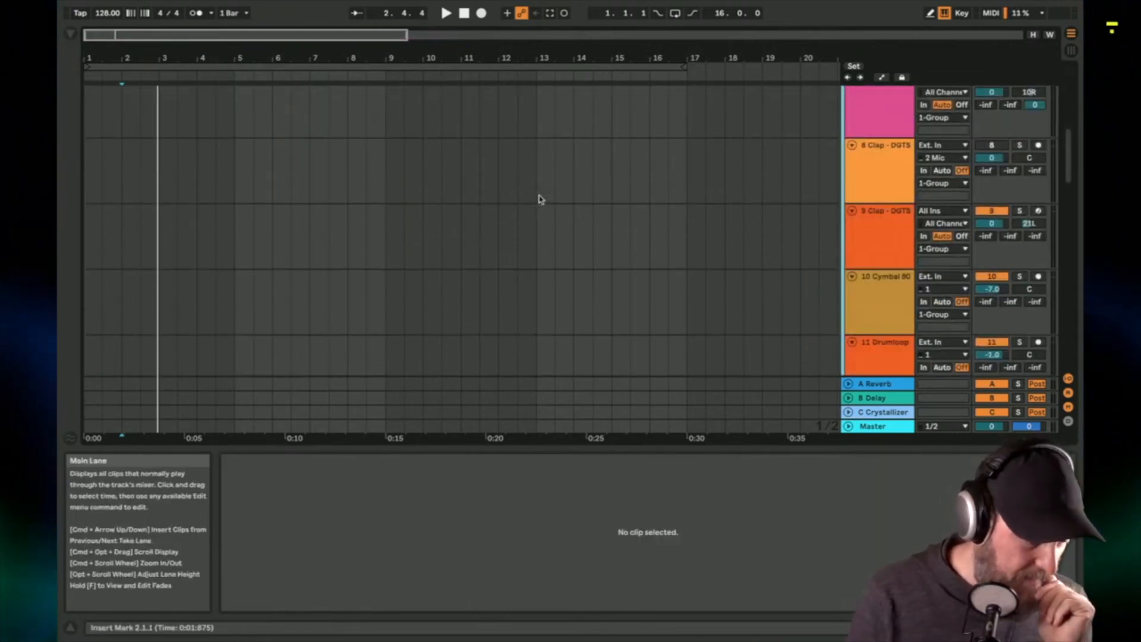
key("Tab")
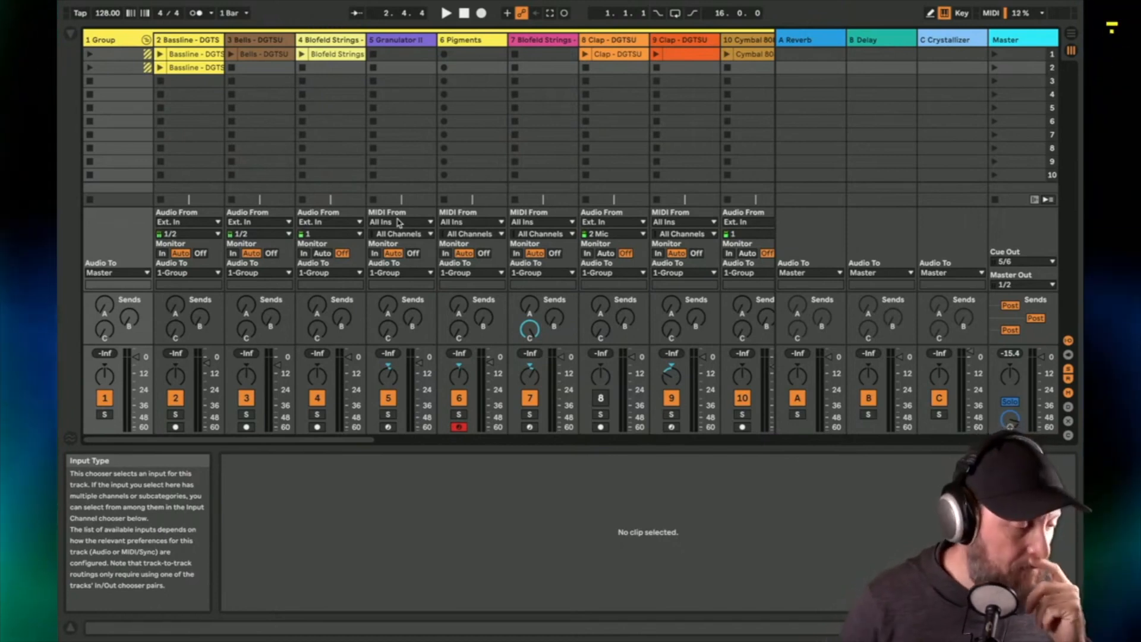
scroll(363, 104, "right", 8)
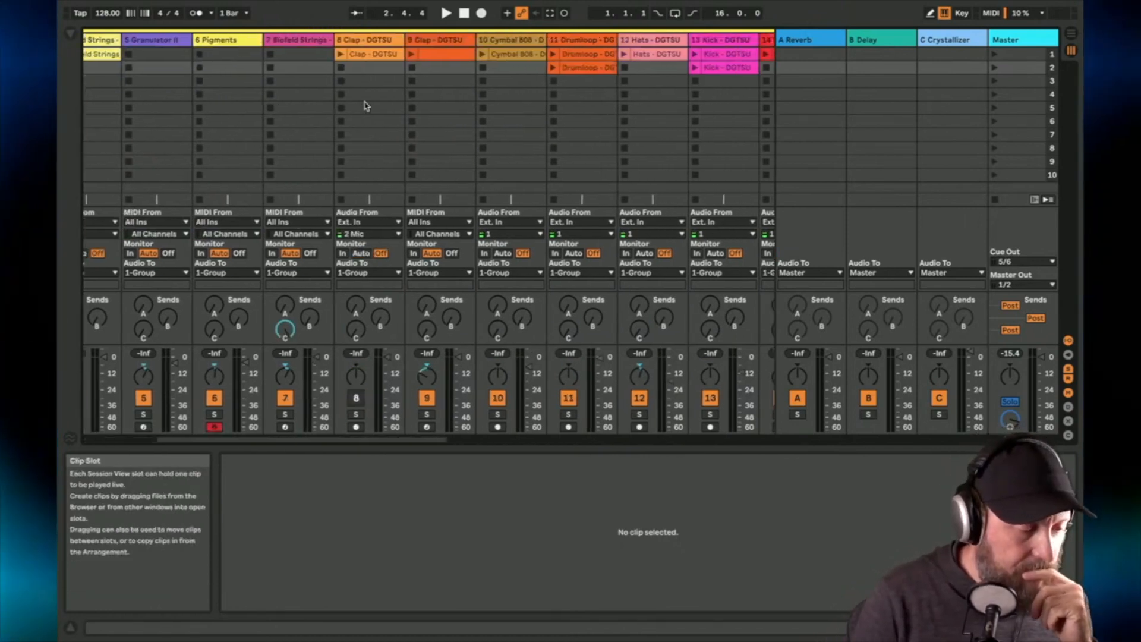
scroll(364, 104, "left", 8)
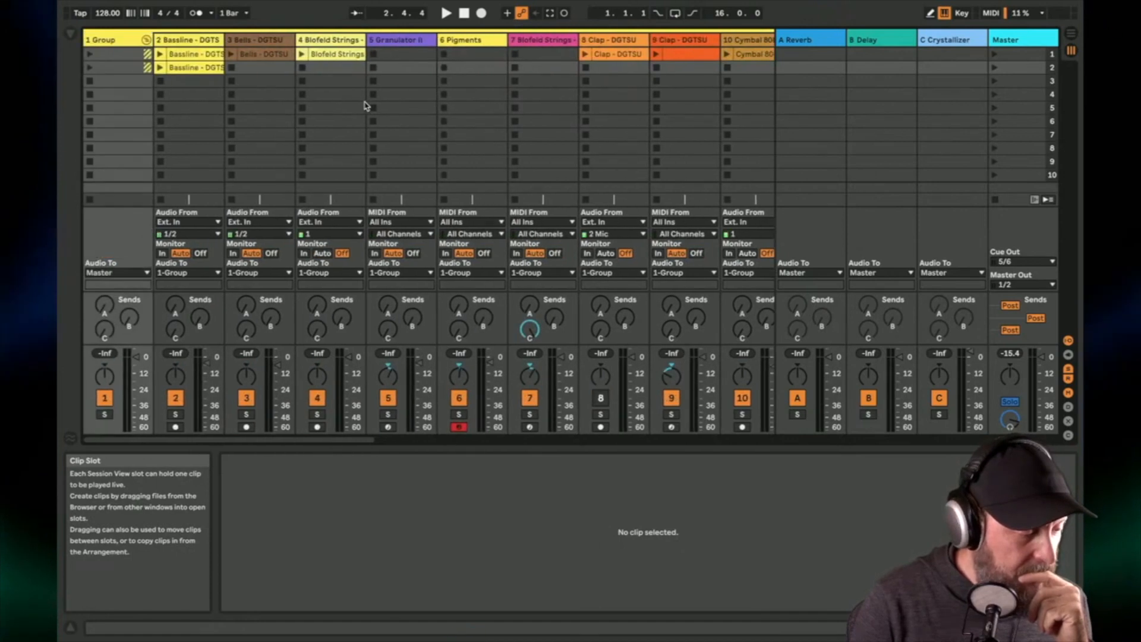
Step: Launch the first Bassline clip and open the Crystallizer plug-in window from the Bassline track's device chain
left_click(181, 67)
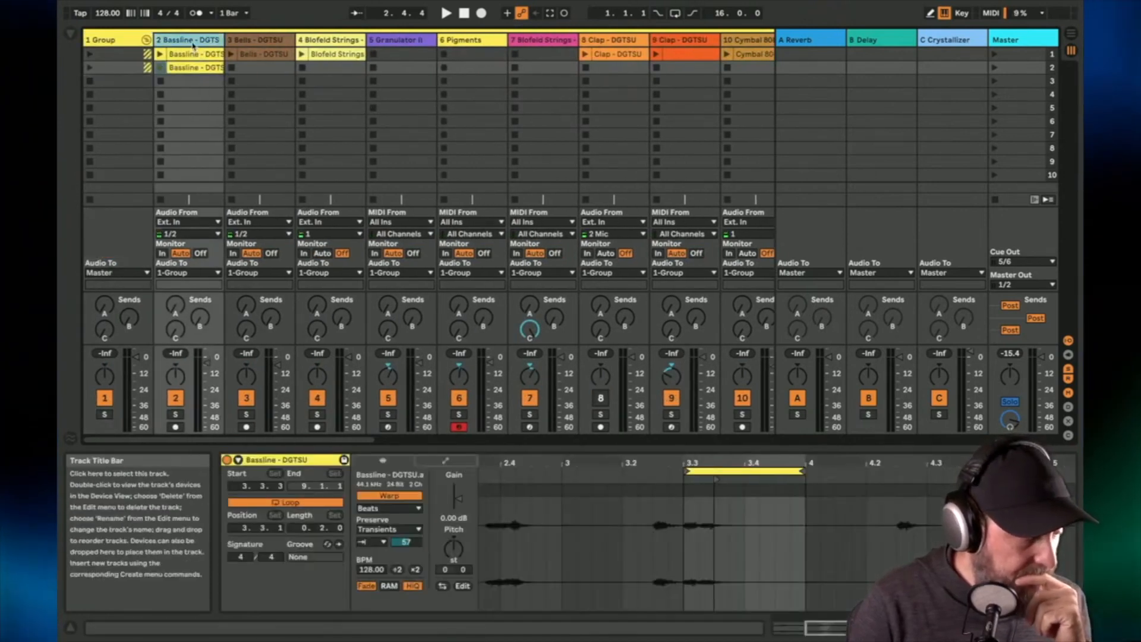
left_click(161, 54)
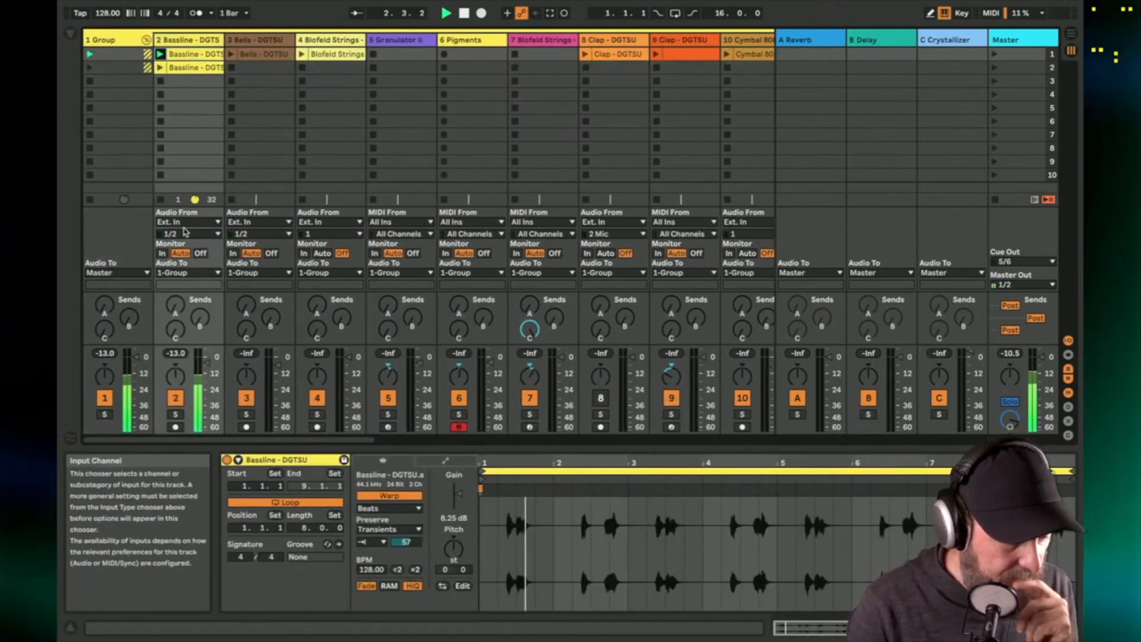
double_click(194, 40)
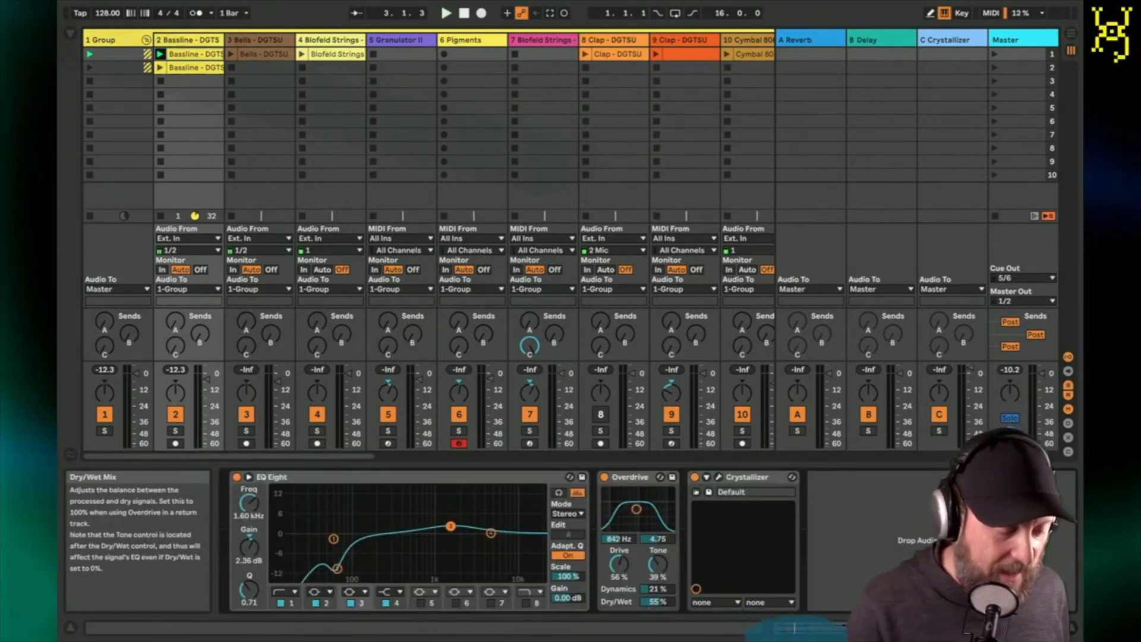
left_click(719, 478)
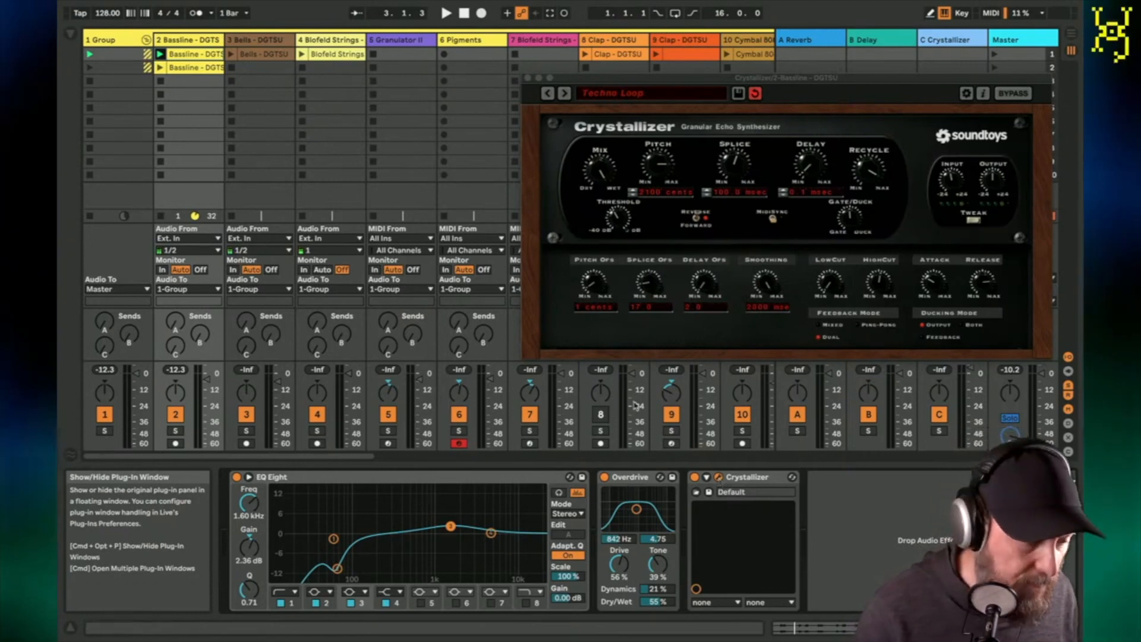
Step: Bypass Crystallizer and Overdrive on the Bassline track and play its first clip without them
left_click(694, 477)
left_click(605, 477)
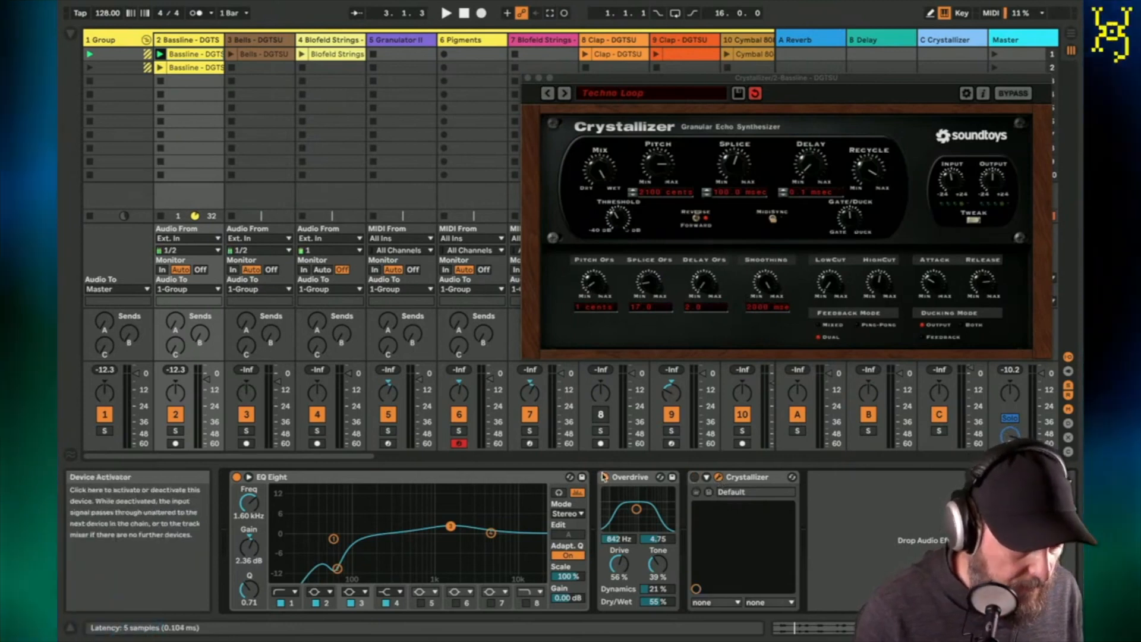
key("space")
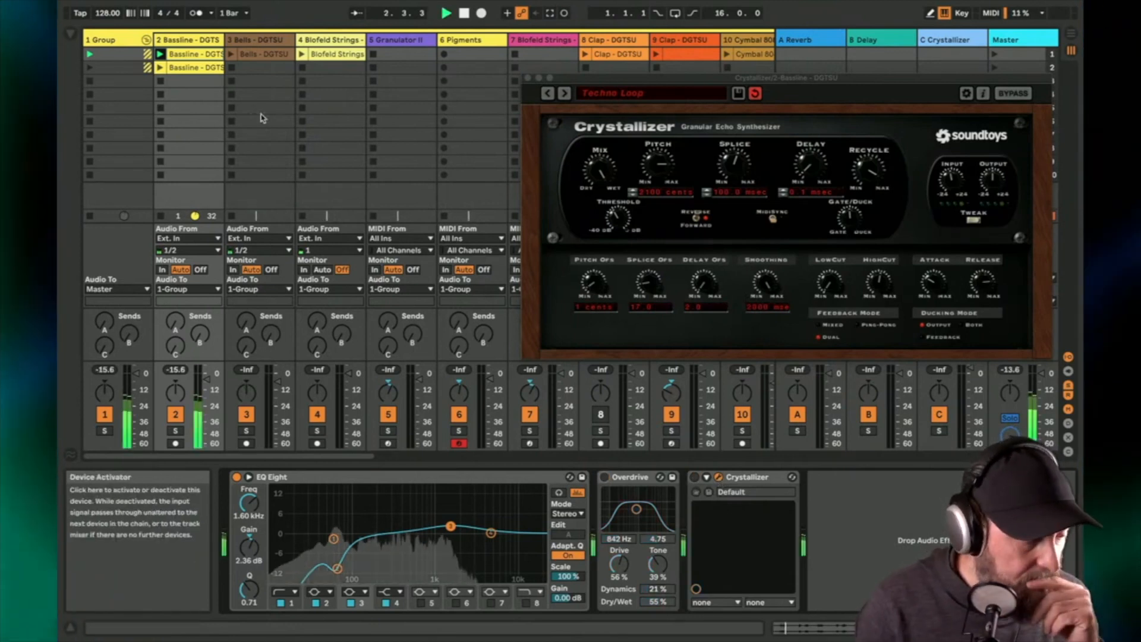
left_click(193, 55)
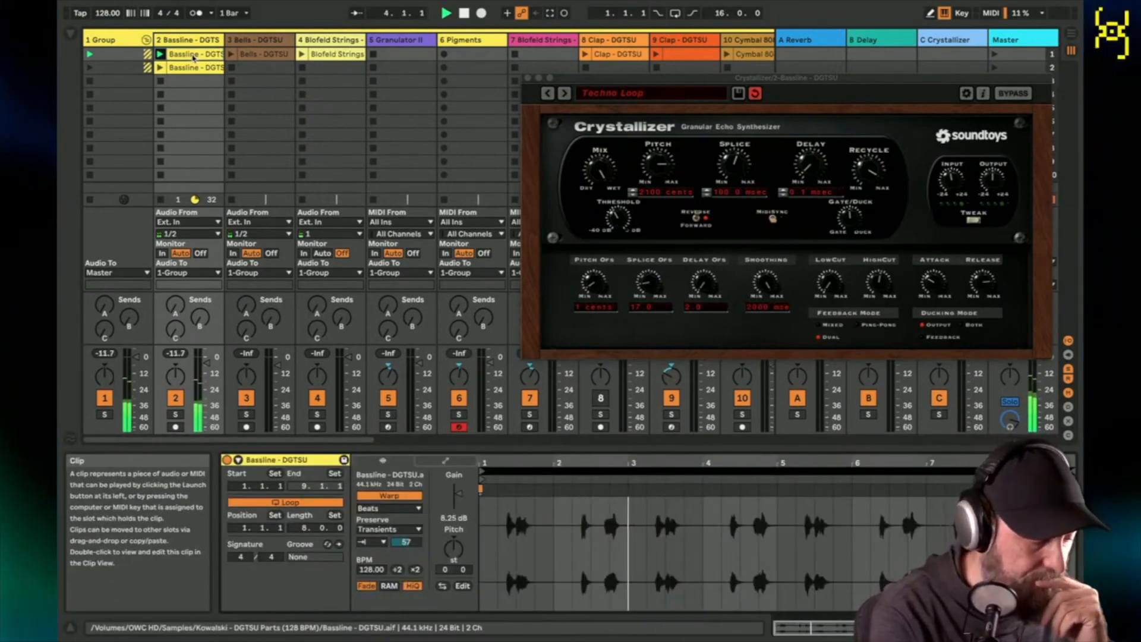
left_click(194, 40)
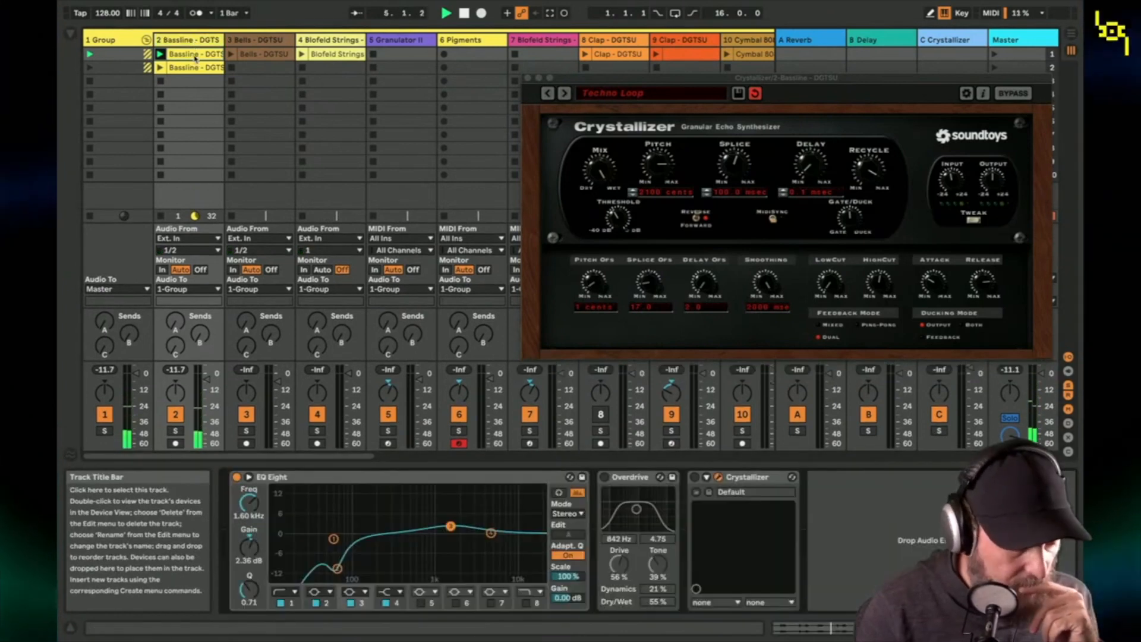
Step: Reactivate Overdrive with Drive at 40% and Tone at 29%, and audition the bassline with Crystallizer back on while adjusting its mix and pitch
left_click(605, 477)
left_click_drag(663, 563, 620, 565)
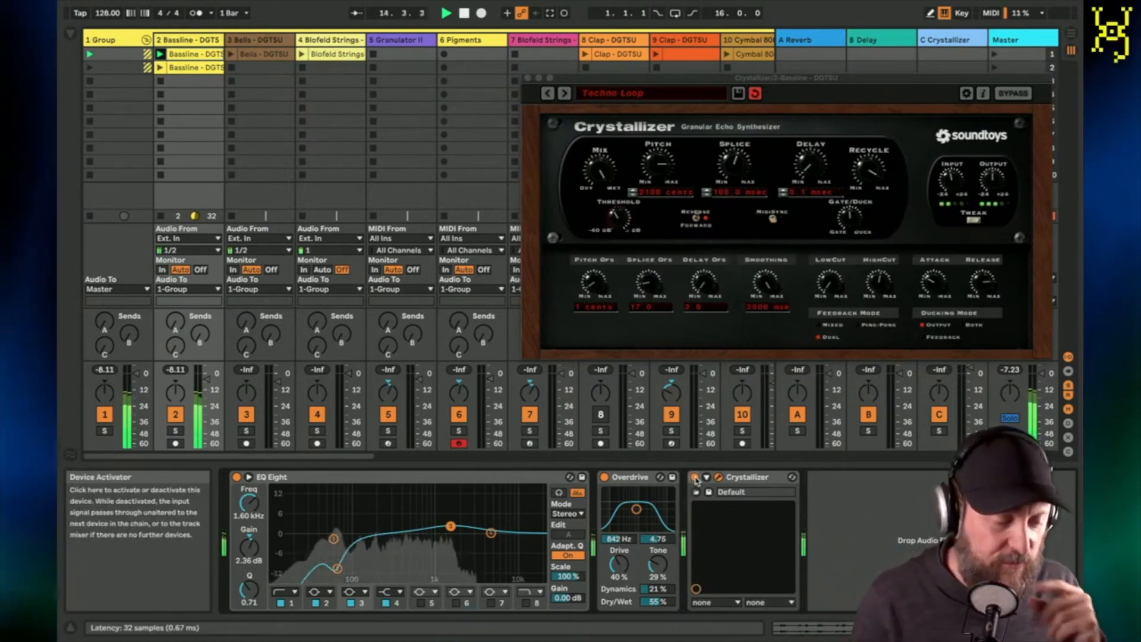
left_click_drag(602, 177, 603, 210)
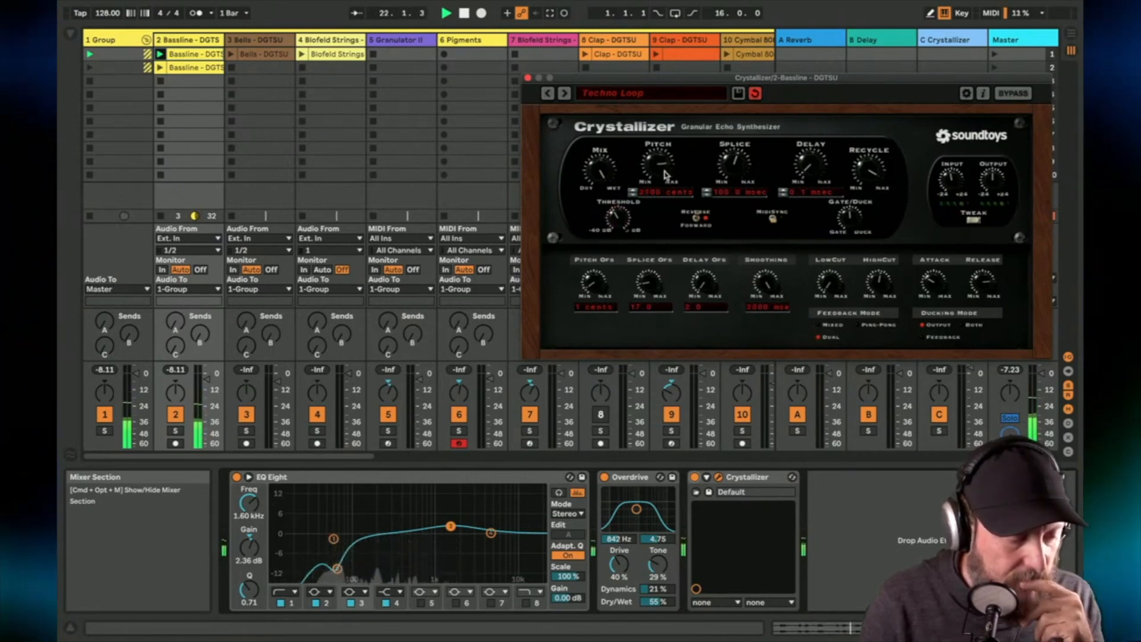
key("space")
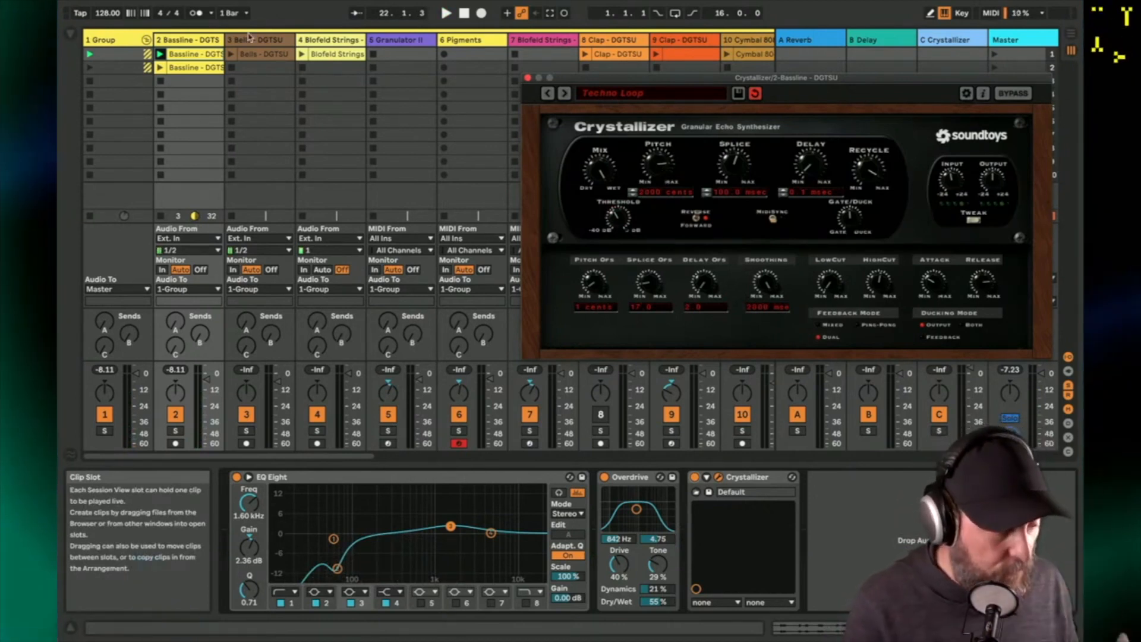
Step: Launch the kick and Hihat Open clips and adjust the Fade Out of the smith kick sample
left_click(164, 82)
scroll(164, 82, "right", 10)
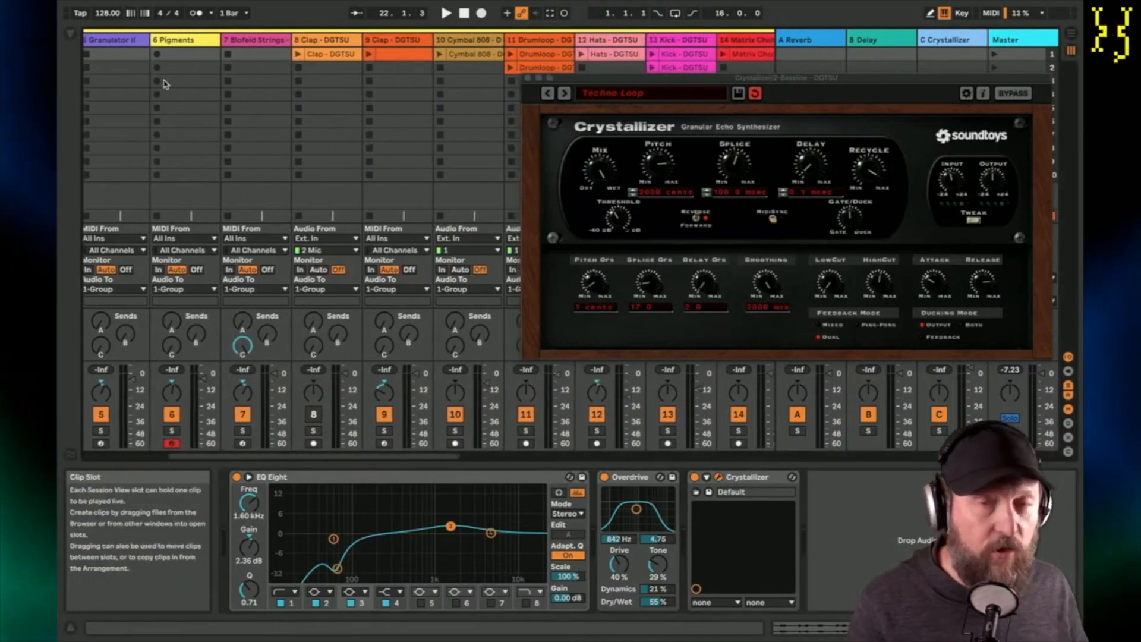
left_click(528, 78)
scroll(528, 83, "right", 10)
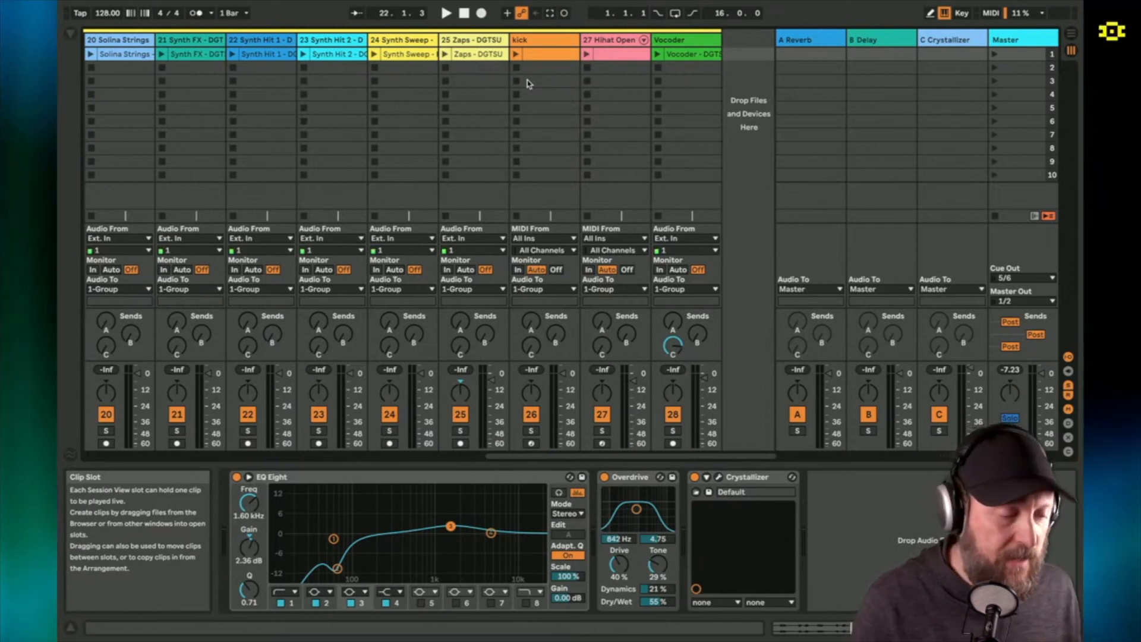
left_click(516, 54)
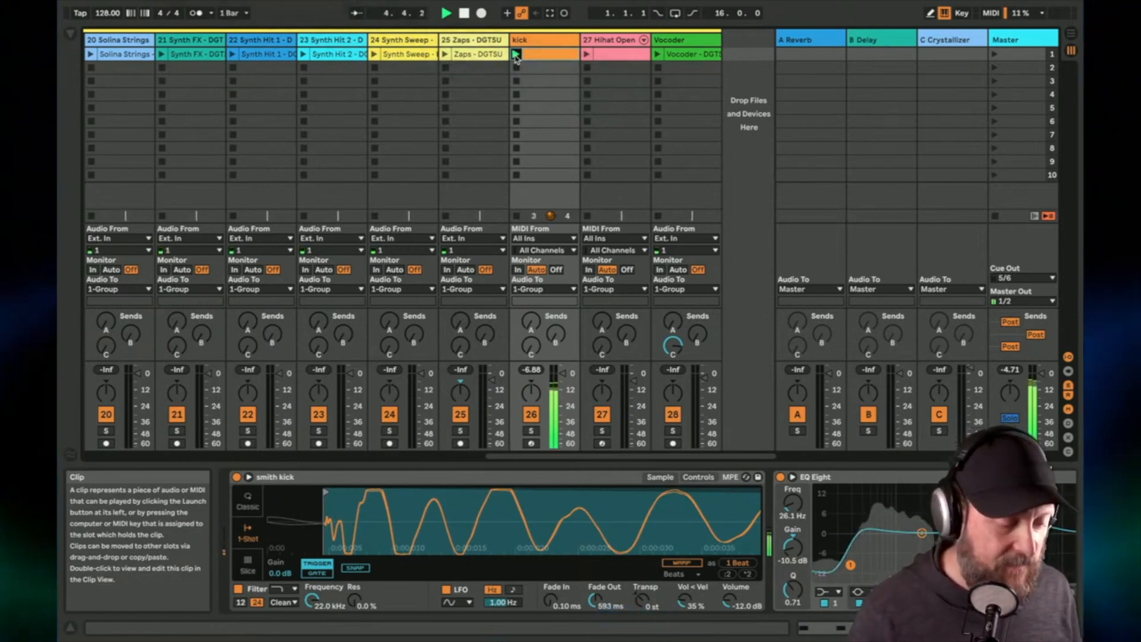
left_click_drag(579, 516, 291, 510)
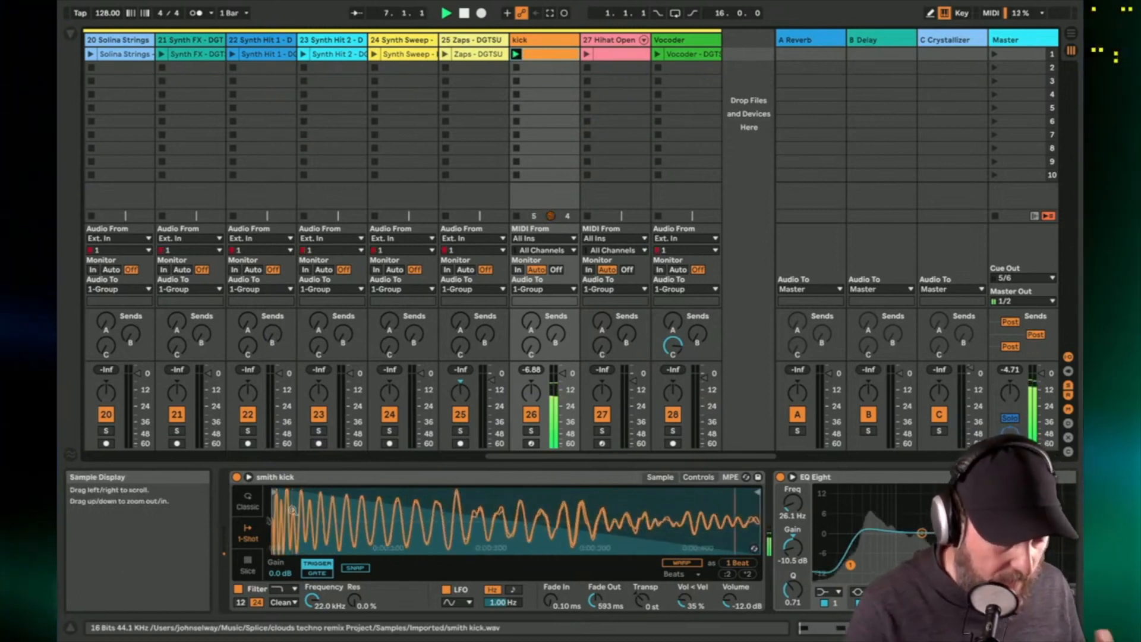
mouse_move(593, 601)
left_mouse_down()
mouse_move(594, 616)
mouse_move(595, 571)
mouse_move(593, 604)
left_mouse_up()
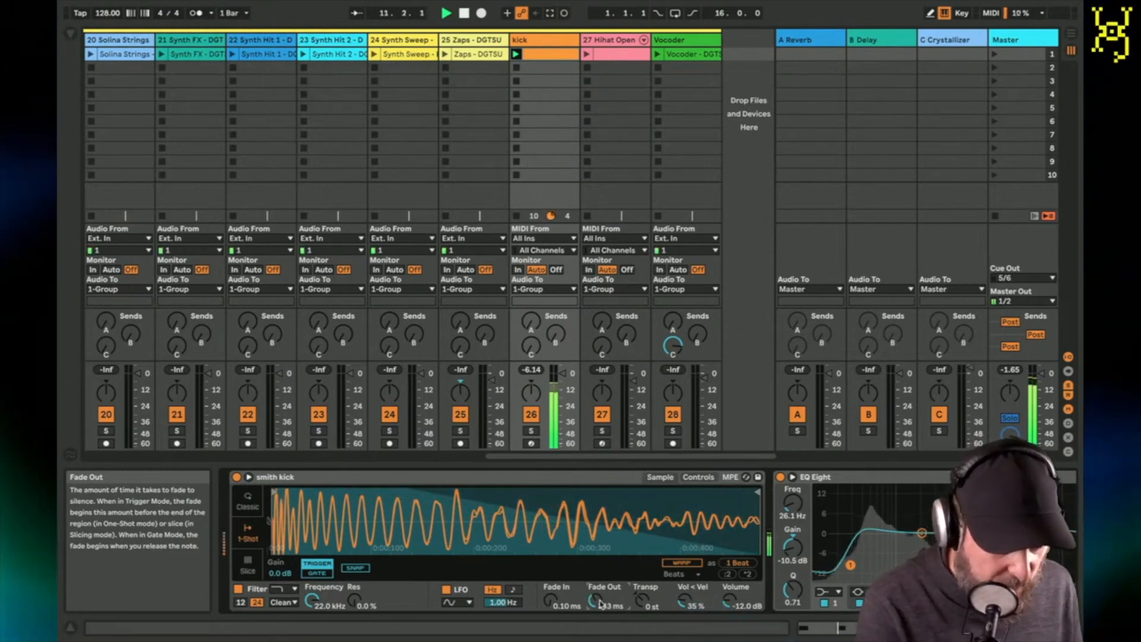
left_click(587, 55)
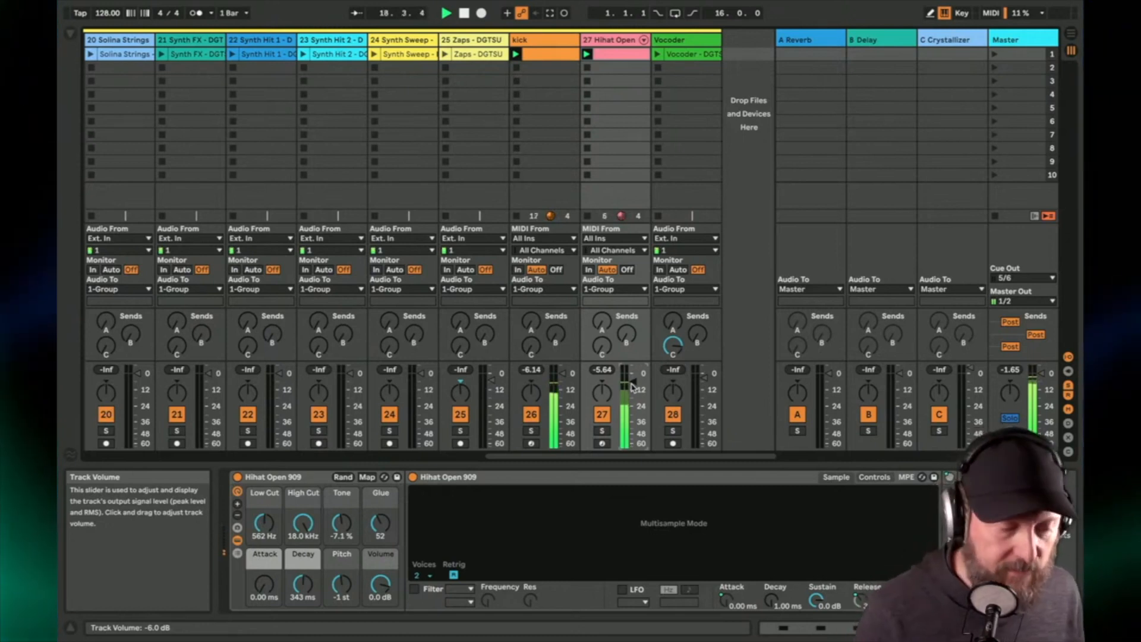
Step: Play the second Bassline clip with its loop position moved to 3.2.1 and raise the Bassline track's volume
scroll(492, 176, "left", 10)
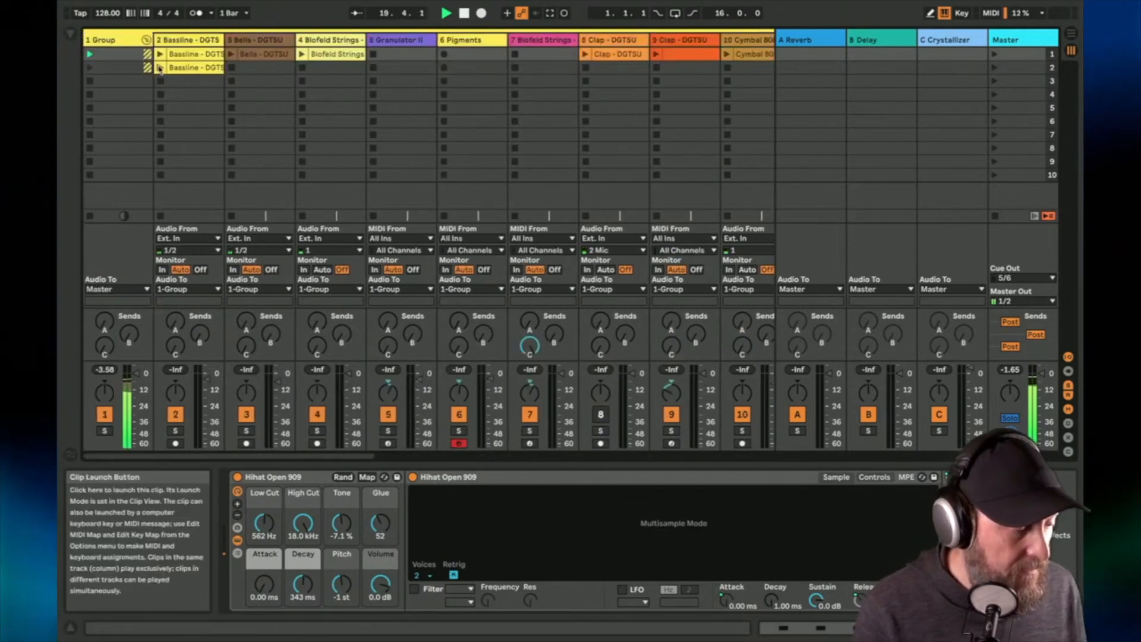
left_click(178, 70)
key("space")
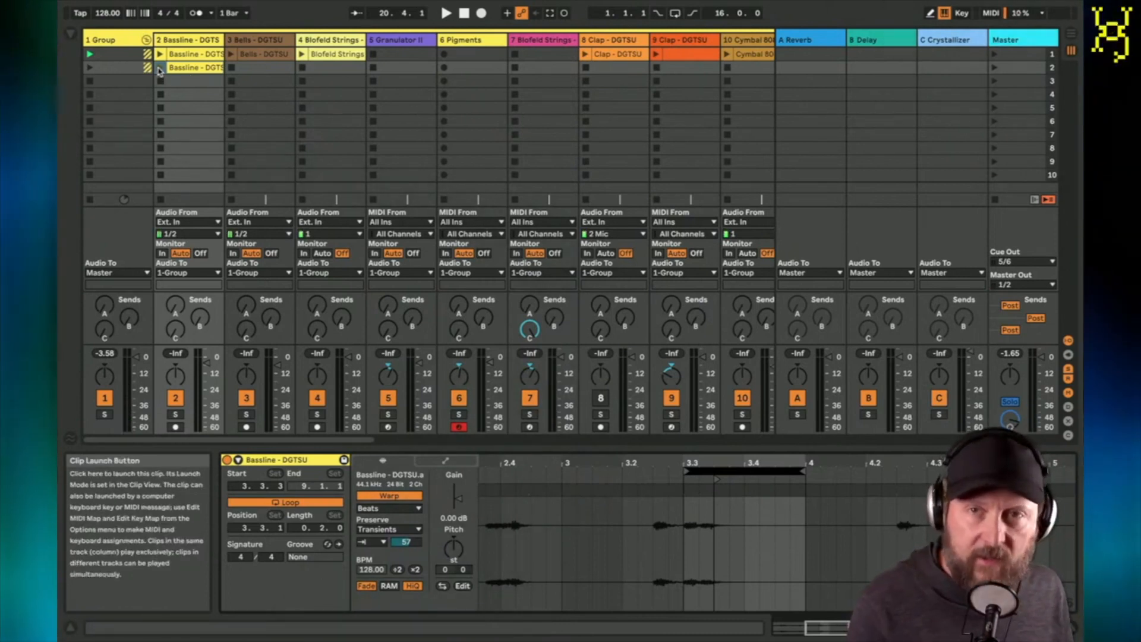
left_click(159, 71)
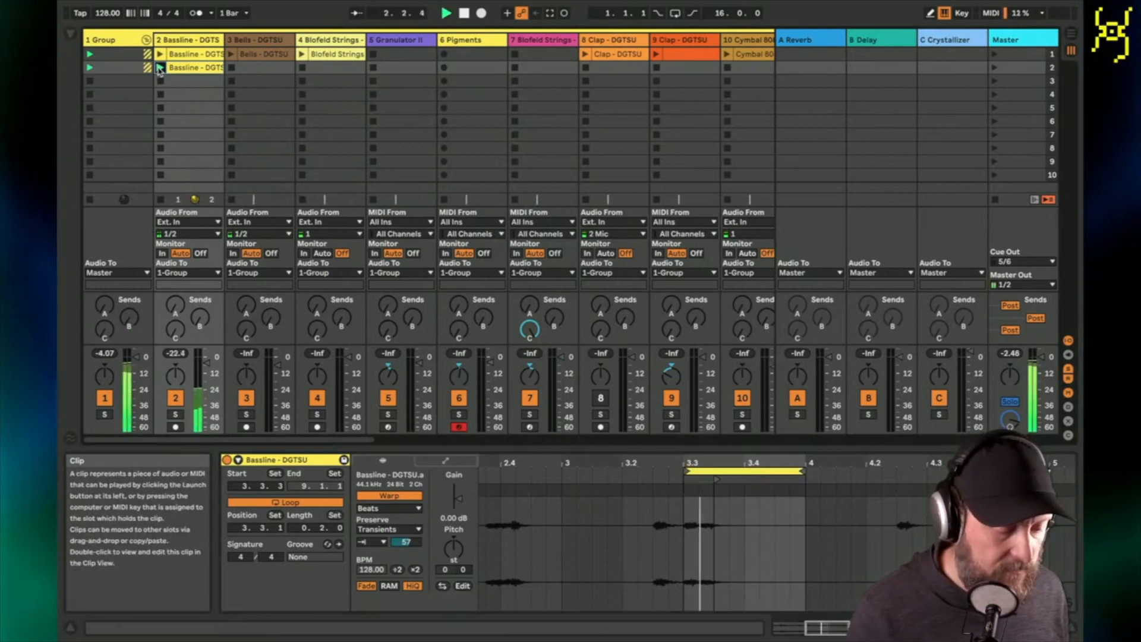
left_click_drag(749, 471, 688, 472)
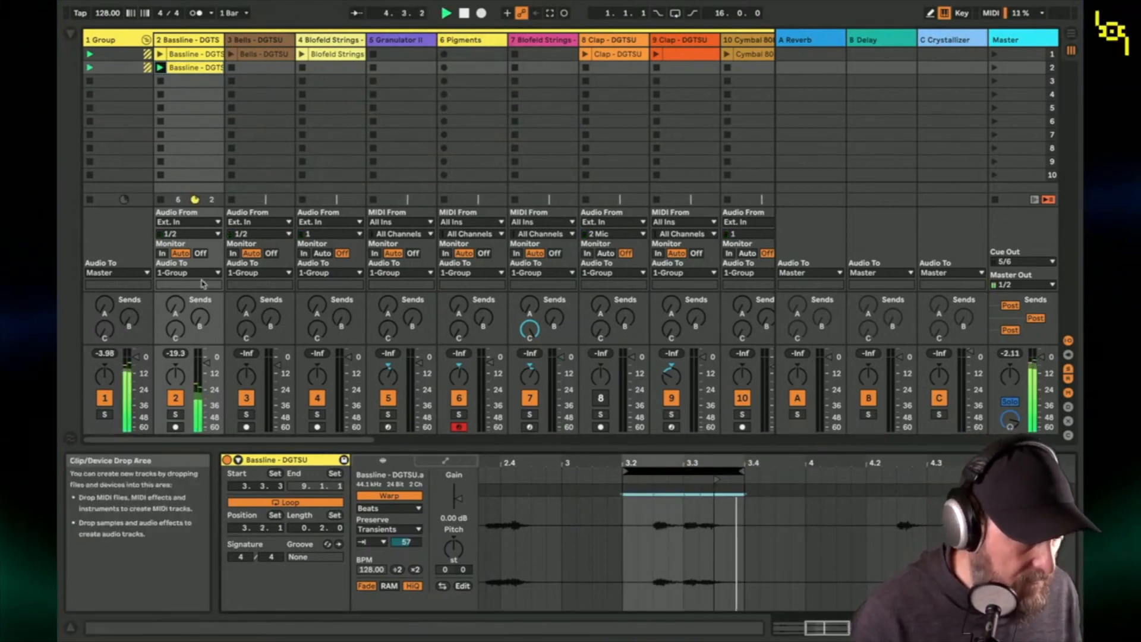
left_click_drag(206, 362, 207, 352)
Step: Reopen the Bassline track's Crystallizer window and lower the effect's mix
double_click(187, 40)
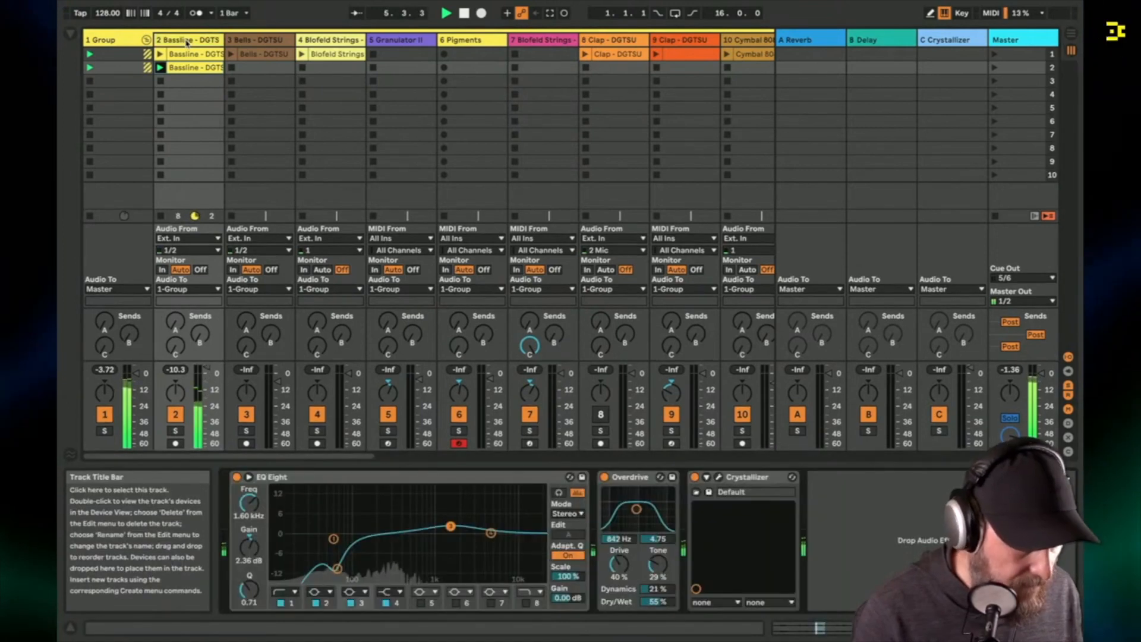
left_click(719, 477)
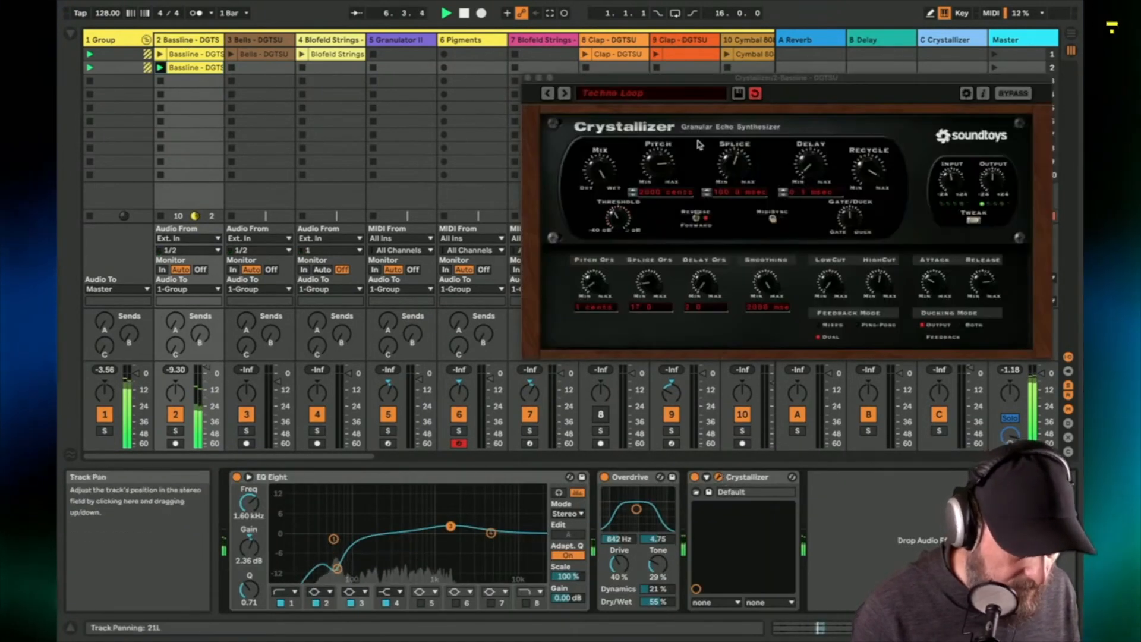
left_click_drag(599, 168, 606, 237)
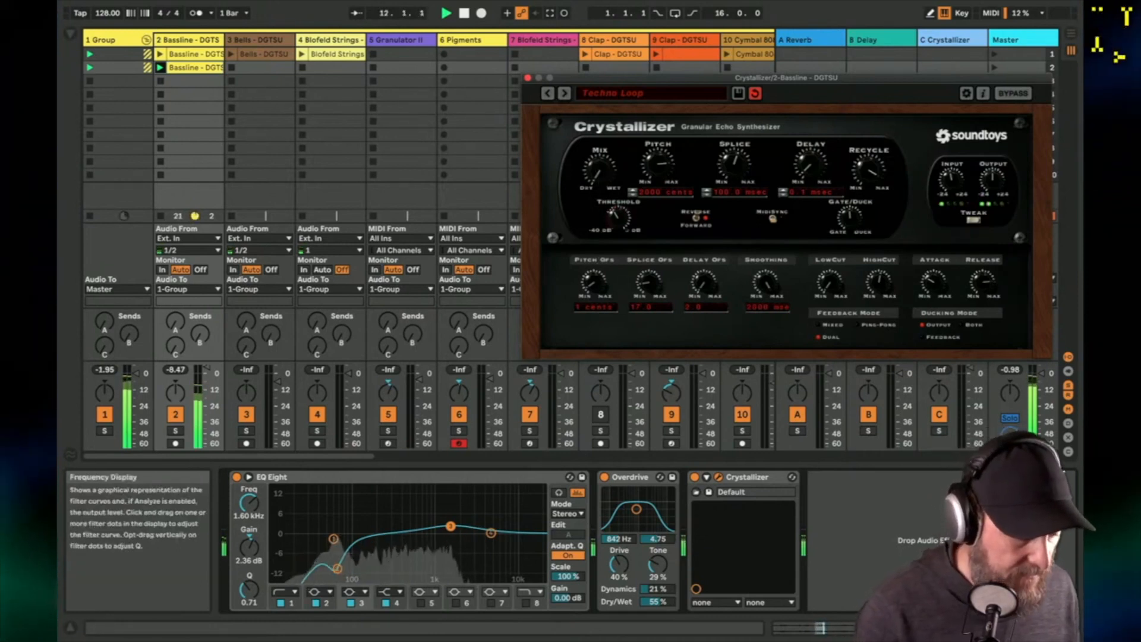
Step: Set the Bassline EQ Eight's mid band to 1.47 kHz at -1.36 dB, and Overdrive's Tone and Dynamics to 26%
left_click_drag(450, 526, 449, 541)
mouse_move(658, 565)
left_mouse_down()
mouse_move(658, 535)
mouse_move(658, 585)
left_mouse_up()
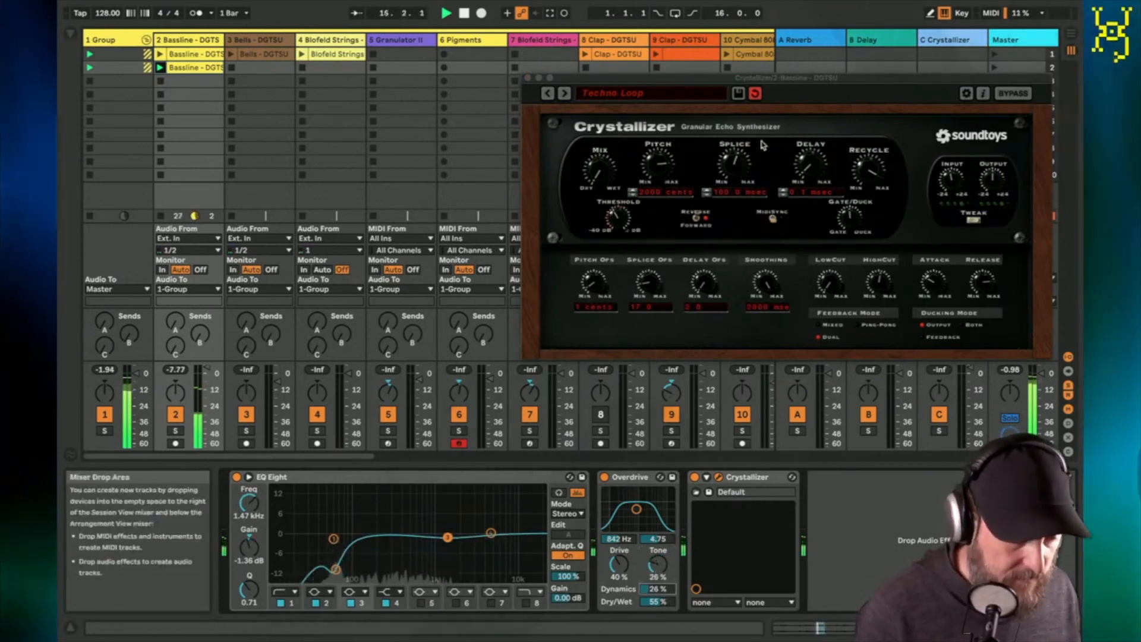
Step: Set Crystallizer's pitch to 1800 cents and its pitch offset to 0 cents
left_click(665, 168)
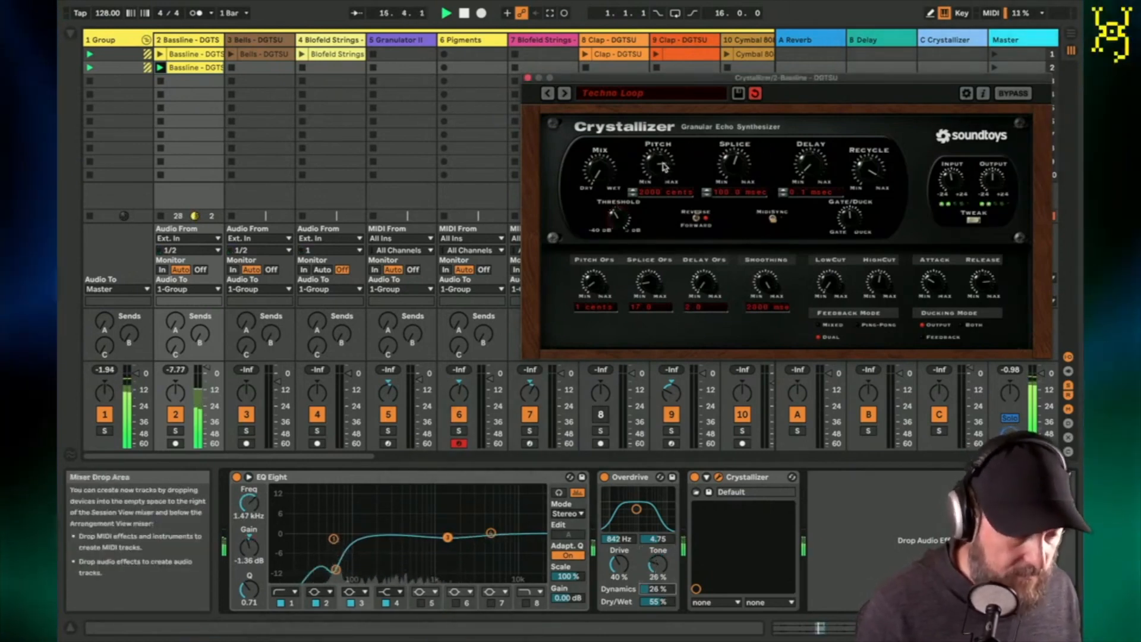
left_click(566, 94)
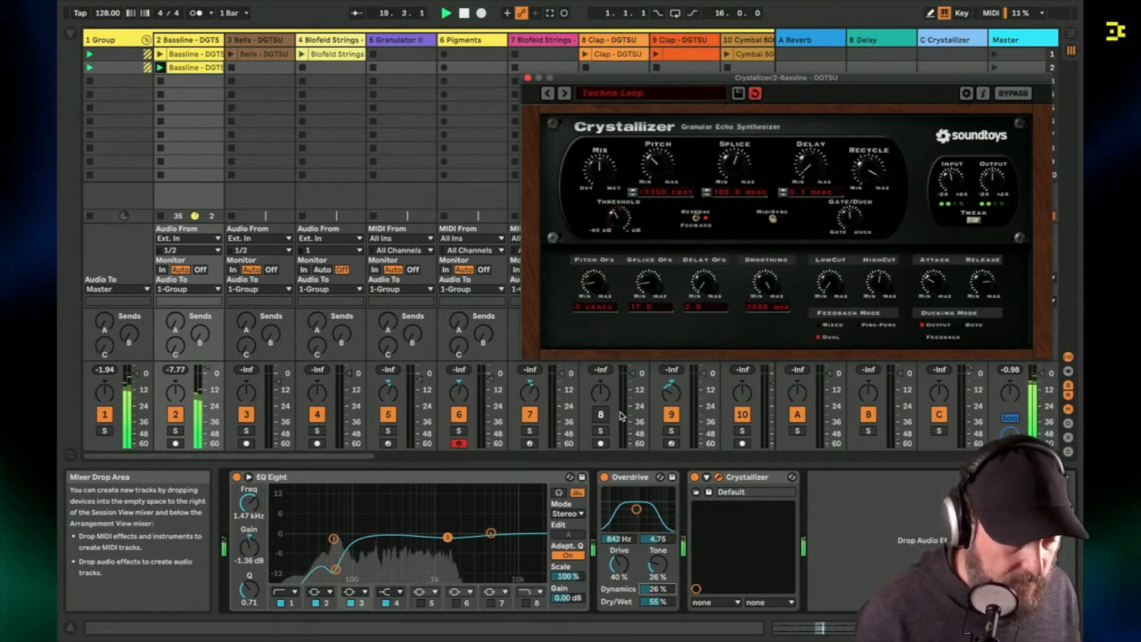
left_click_drag(595, 310, 592, 299)
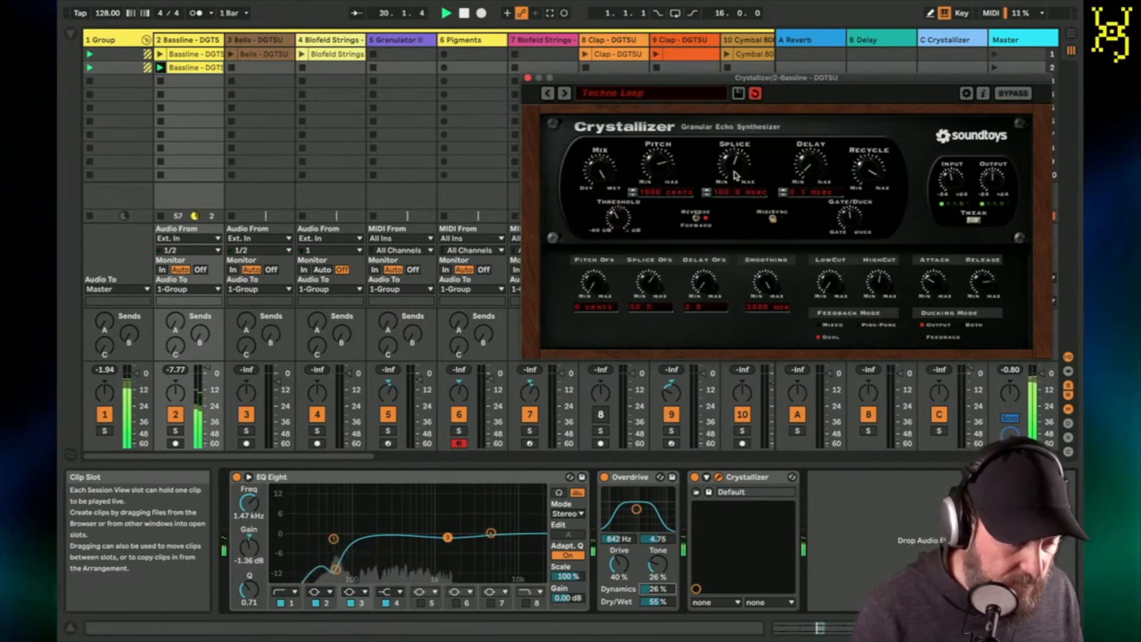
Step: Set Crystallizer's splice offset to 62.0 and pitch to 1400 cents, shortening the splice time and adjusting the threshold
left_click_drag(743, 82, 695, 87)
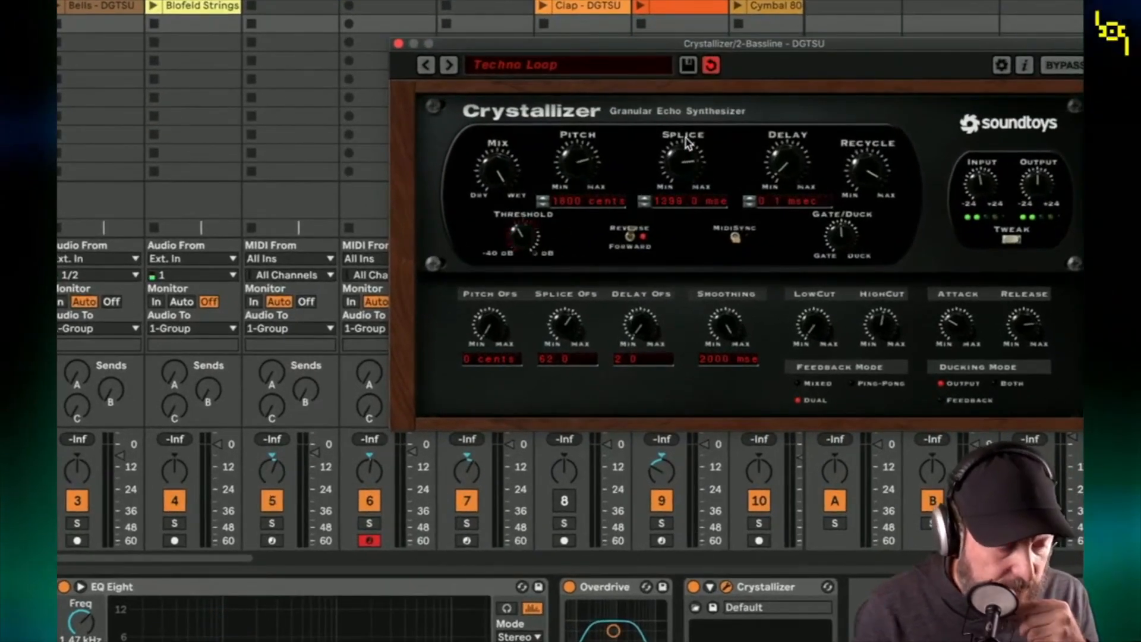
mouse_move(687, 166)
left_mouse_down()
mouse_move(683, 187)
mouse_move(684, 168)
left_mouse_up()
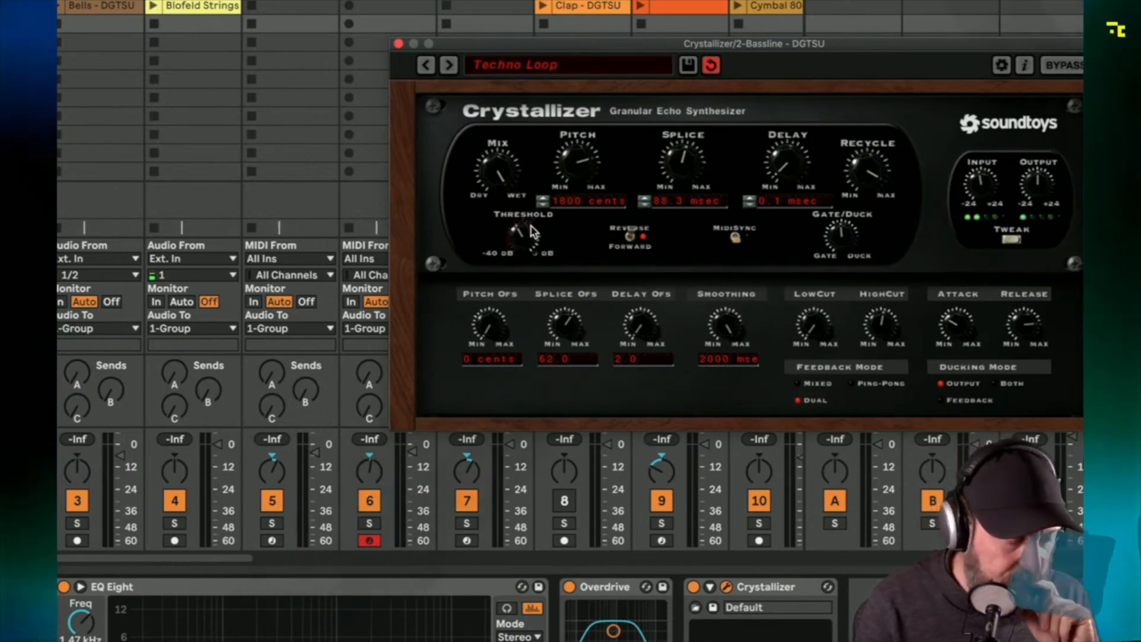
mouse_move(523, 244)
left_mouse_down()
mouse_move(519, 185)
mouse_move(520, 231)
left_mouse_up()
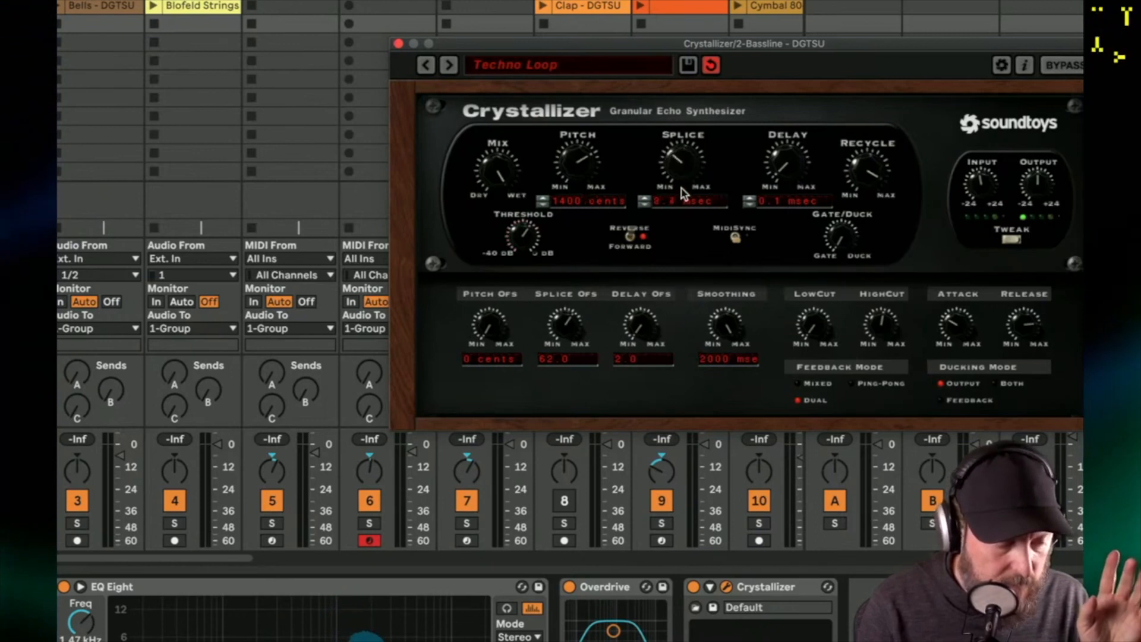
Step: Set Crystallizer's splice to 90.9 msec, lower its Recycle and Mix, and adjust the splice offset
left_click_drag(683, 193, 681, 153)
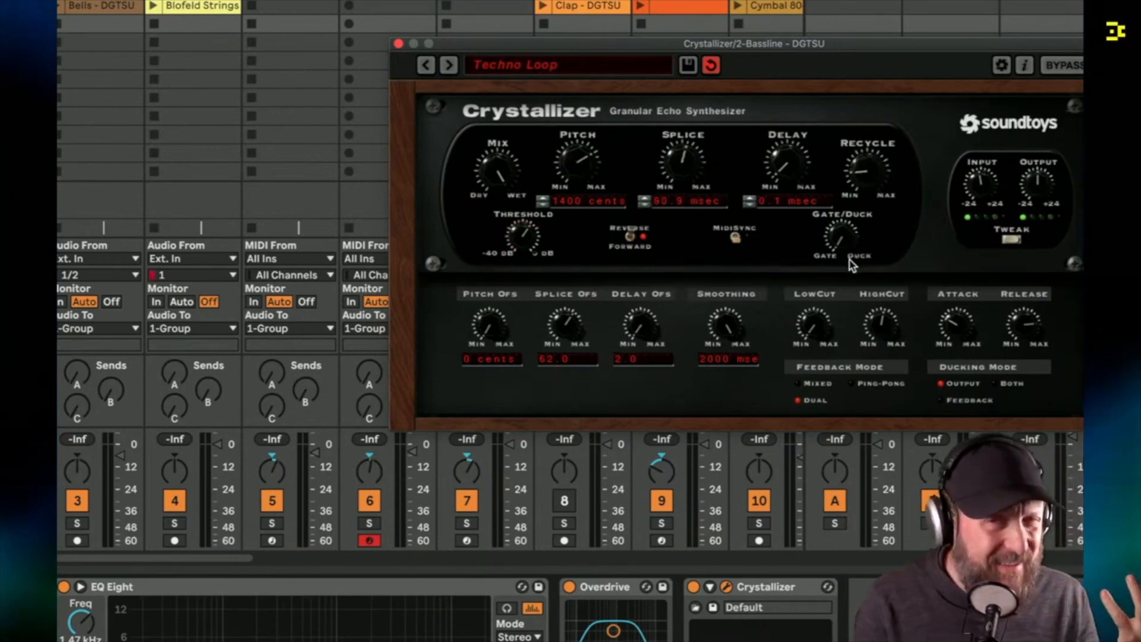
left_click_drag(853, 214, 847, 252)
left_click_drag(496, 169, 498, 275)
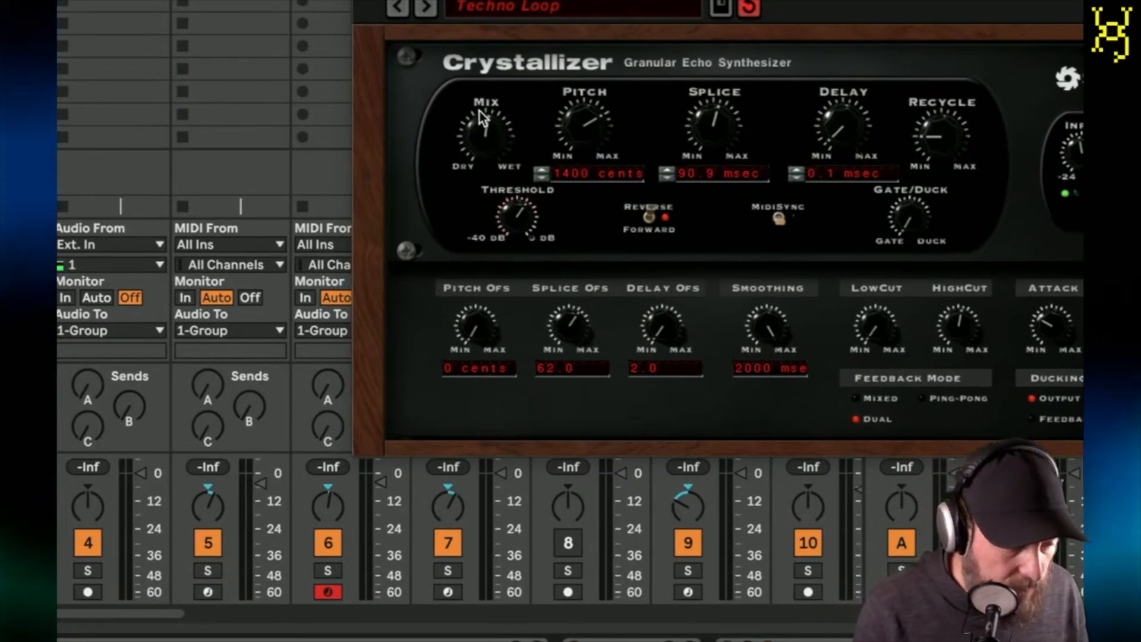
left_click_drag(555, 319, 476, 316)
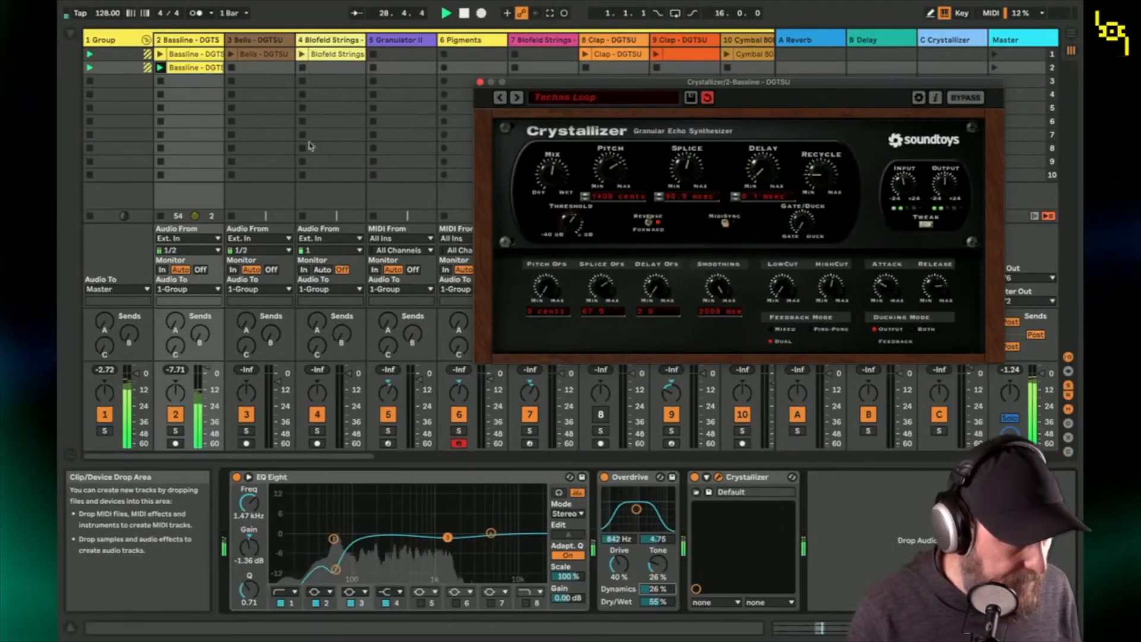
Step: Stop the playing Bassline clip and close the Crystallizer window
left_click(160, 82)
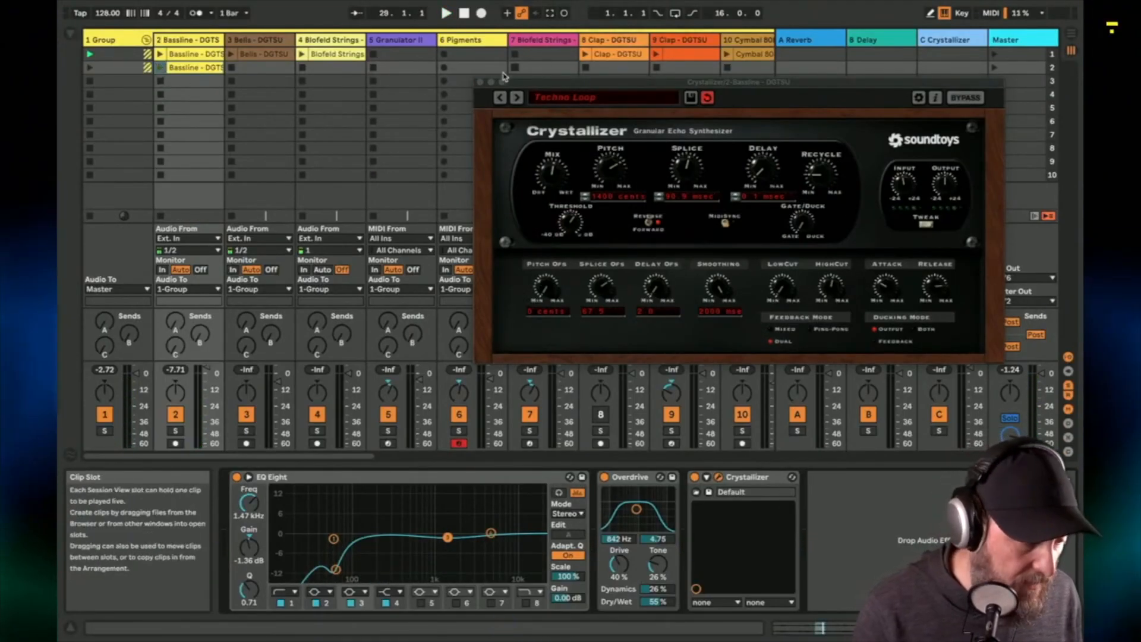
left_click(481, 84)
Step: Open the Vocoder - DGTSU clip, bring its loop around bar 8 into view, and launch it
scroll(482, 86, "right", 10)
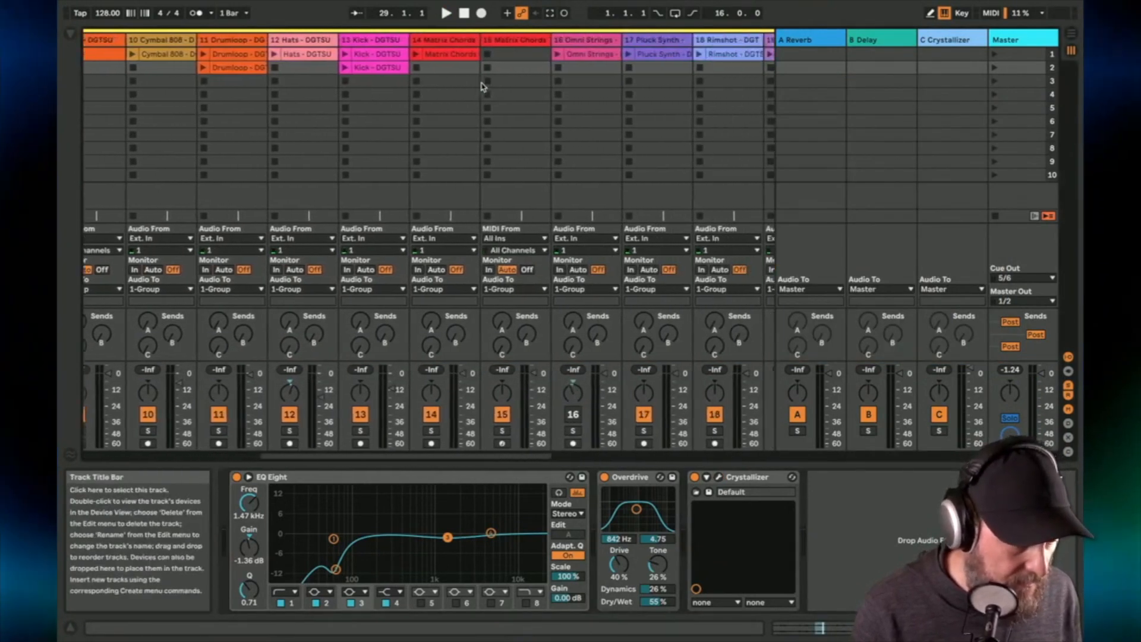
scroll(481, 86, "right", 10)
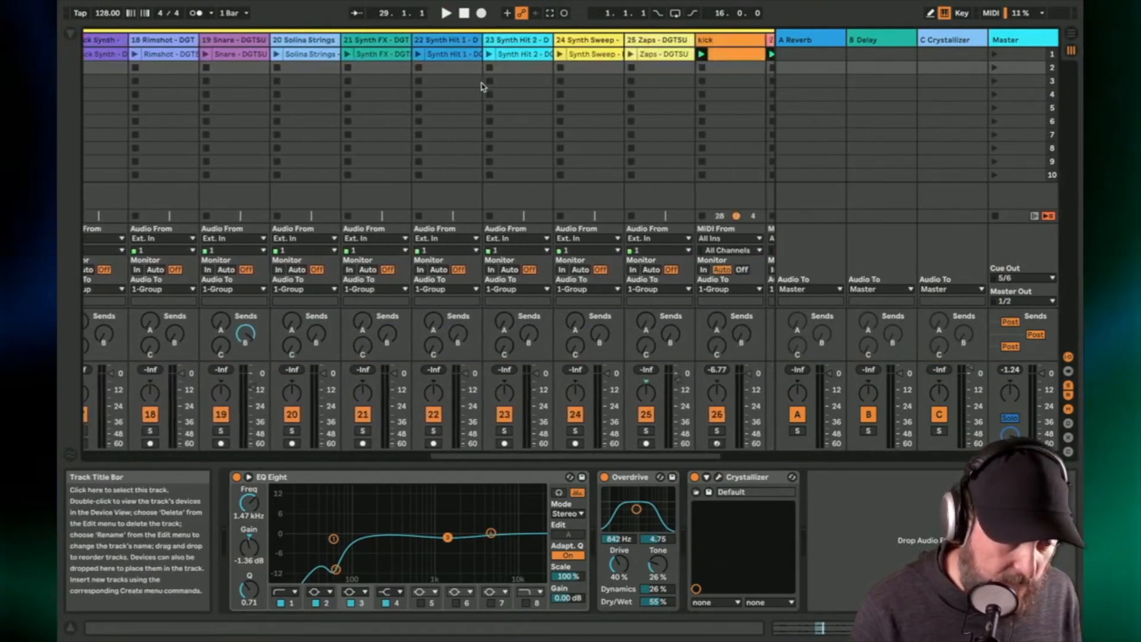
scroll(482, 86, "right", 2)
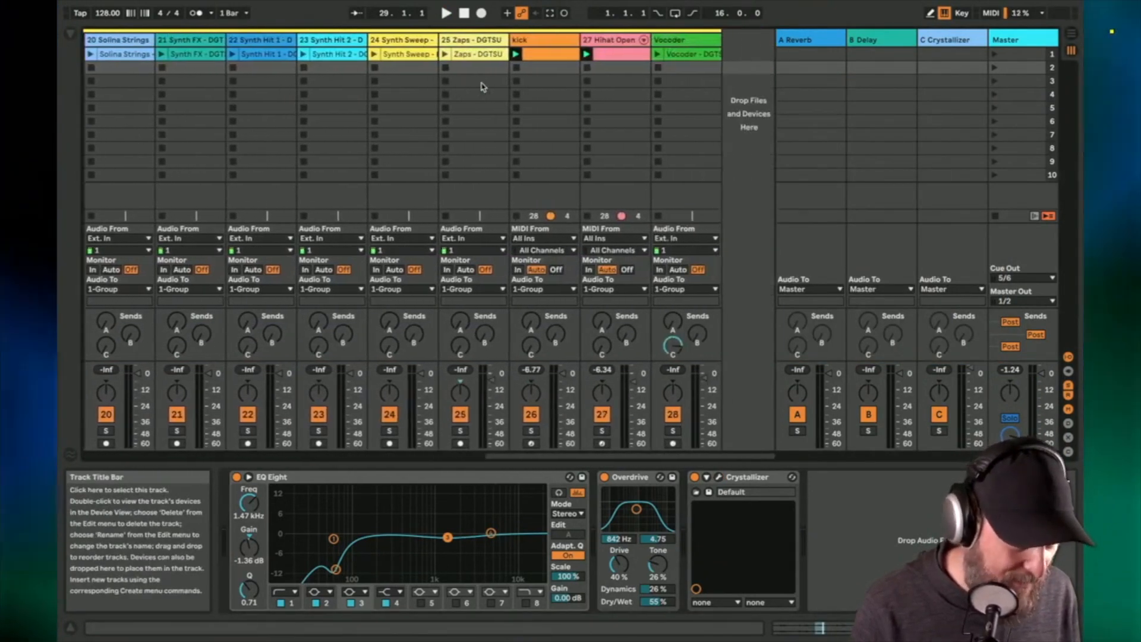
left_click(704, 55)
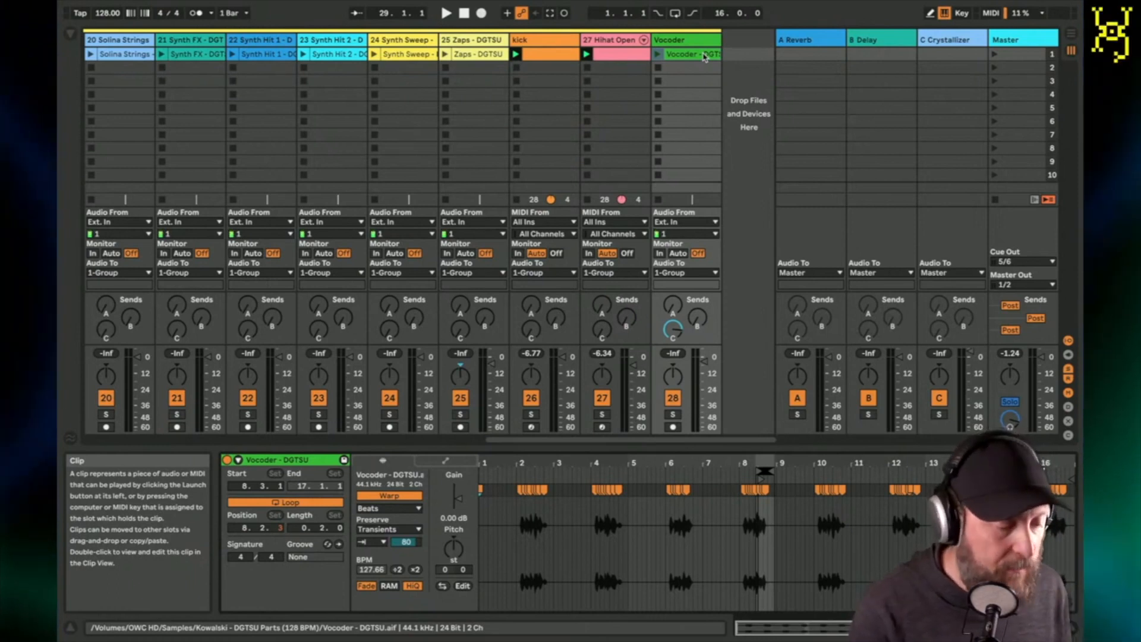
left_click_drag(771, 463, 772, 512)
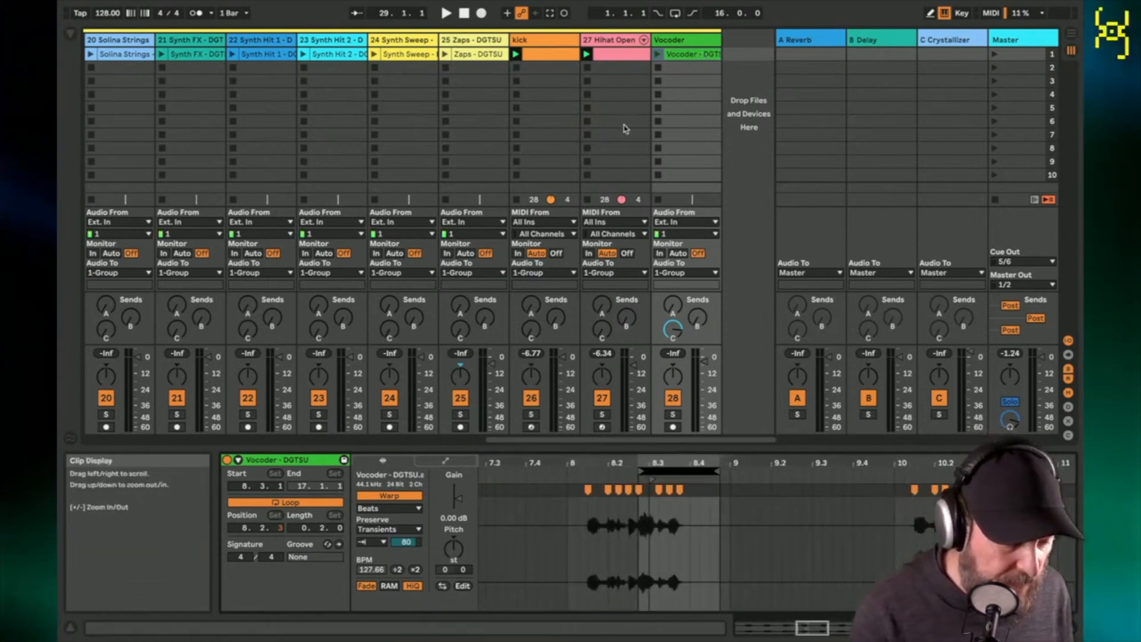
left_click(657, 55)
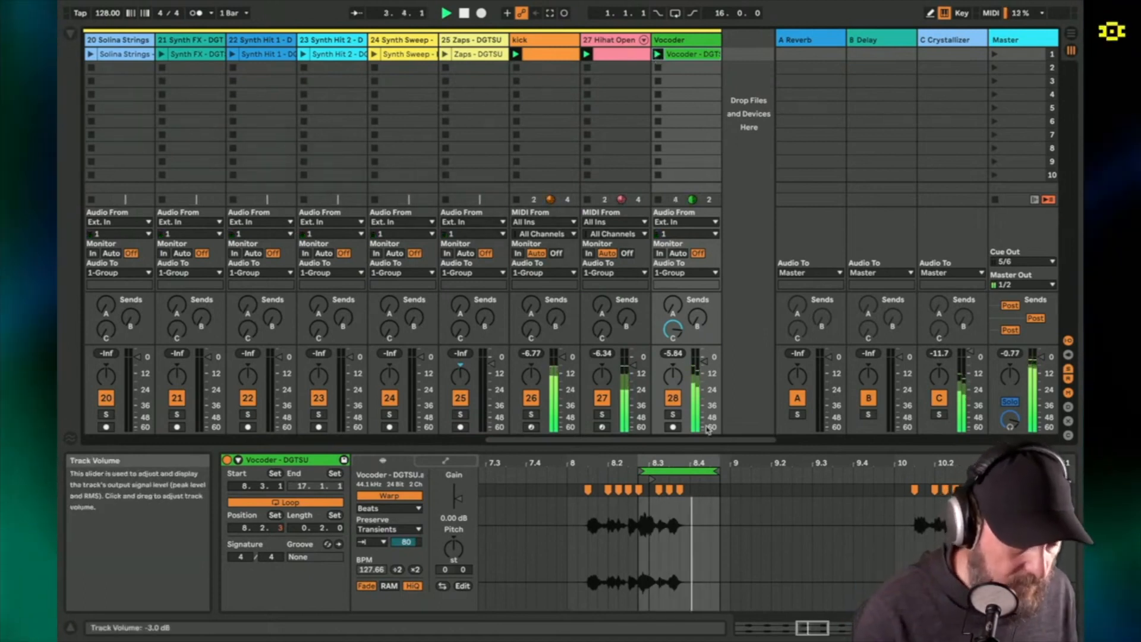
Step: Raise the Vocoder track's send to the B Delay return
left_click_drag(687, 464, 714, 453)
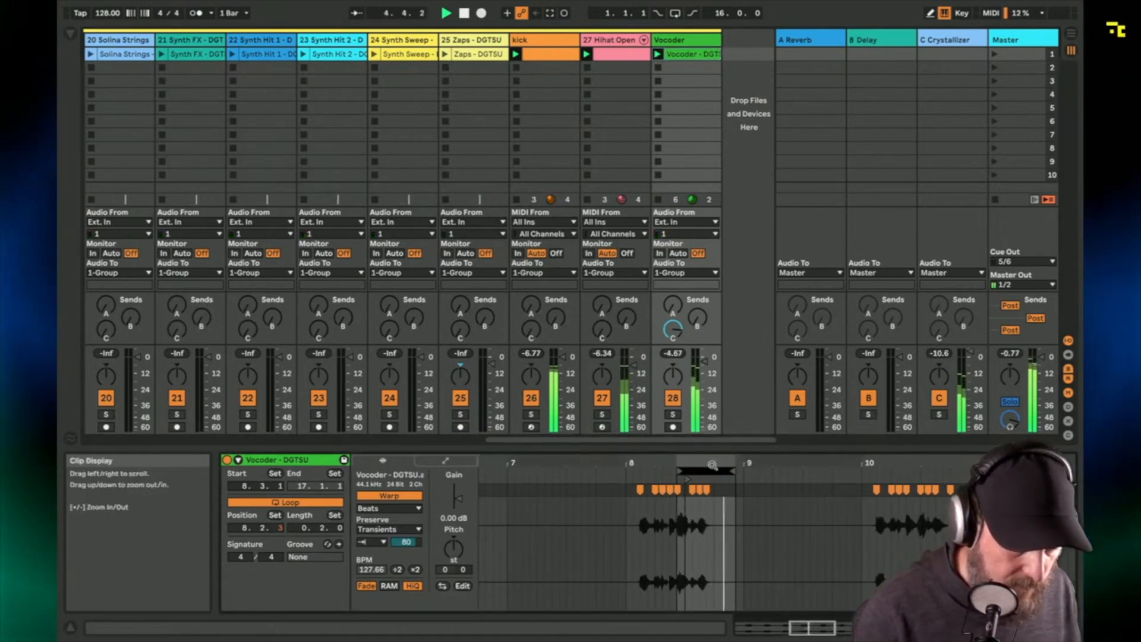
left_click_drag(698, 318, 697, 279)
left_click_drag(698, 318, 697, 313)
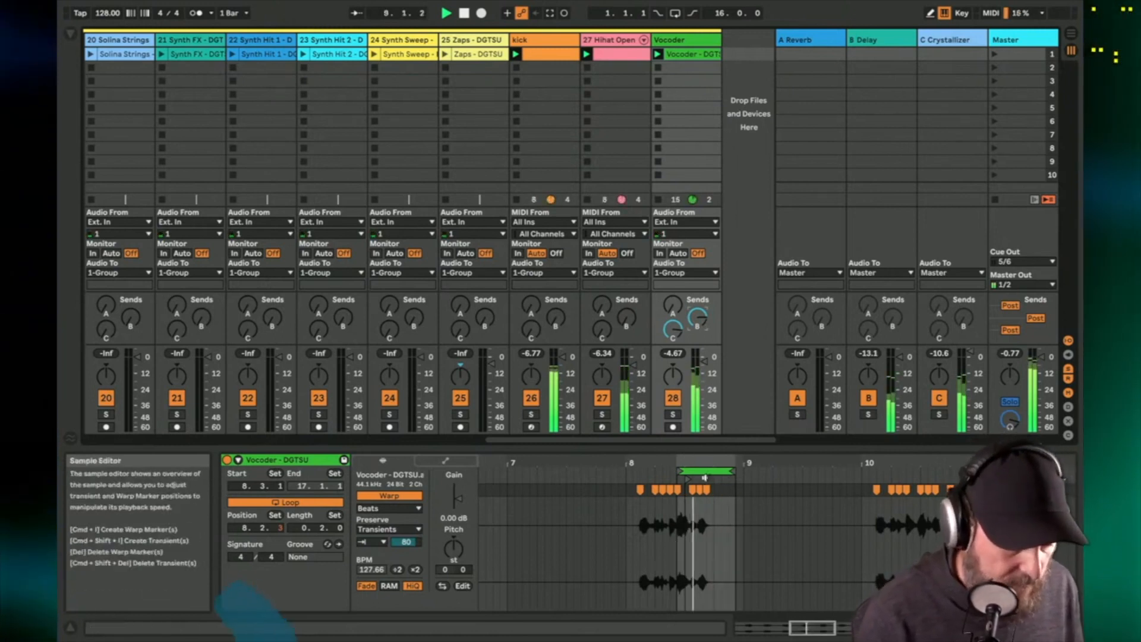
Step: Shift the Vocoder clip's loop brace earlier in the phrase, ending at loop position 7.4.3
left_click_drag(707, 473, 684, 473)
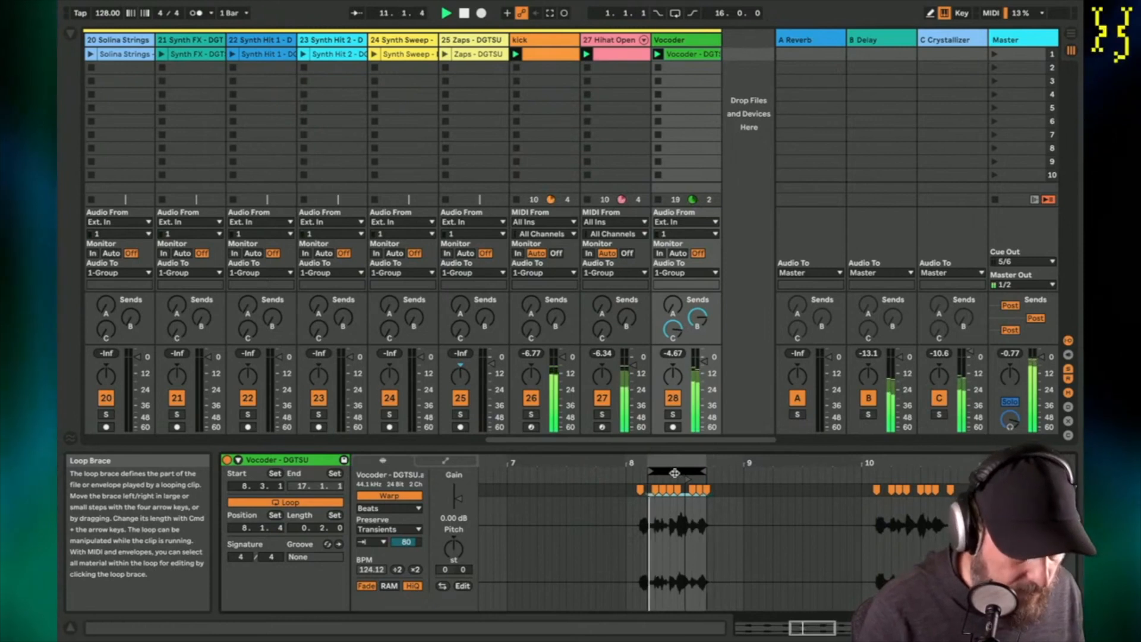
scroll(683, 473, "up", 3)
left_click_drag(677, 470, 624, 475)
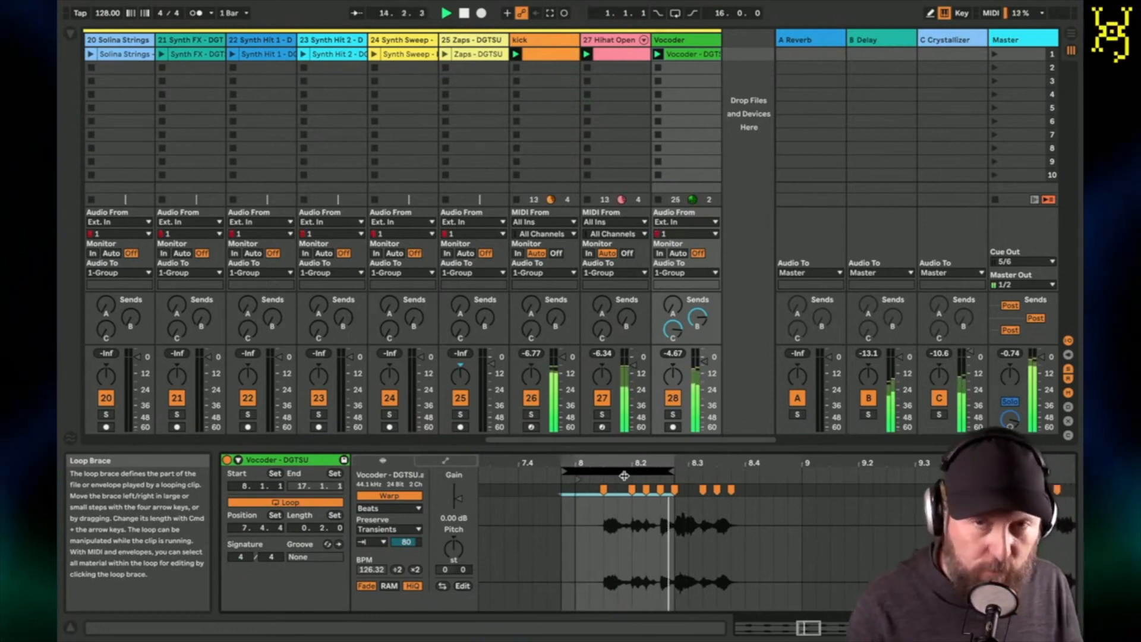
left_click_drag(618, 476, 608, 476)
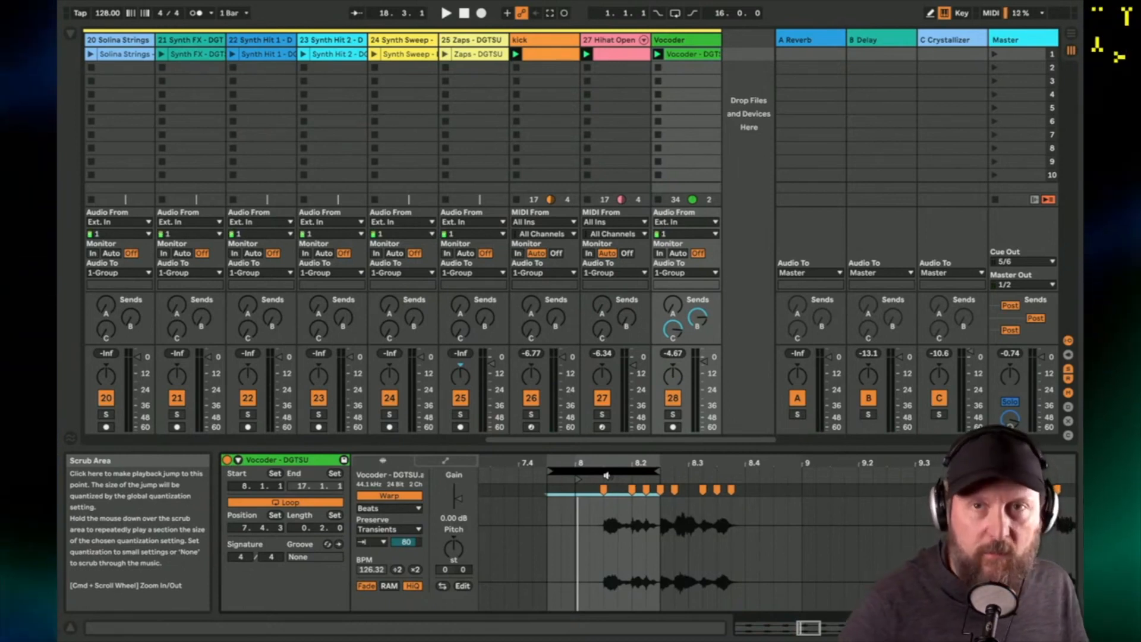
Step: Restart playback and move the Vocoder clip's loop forward, through 8.1.1 to position 8.2.2
key("space")
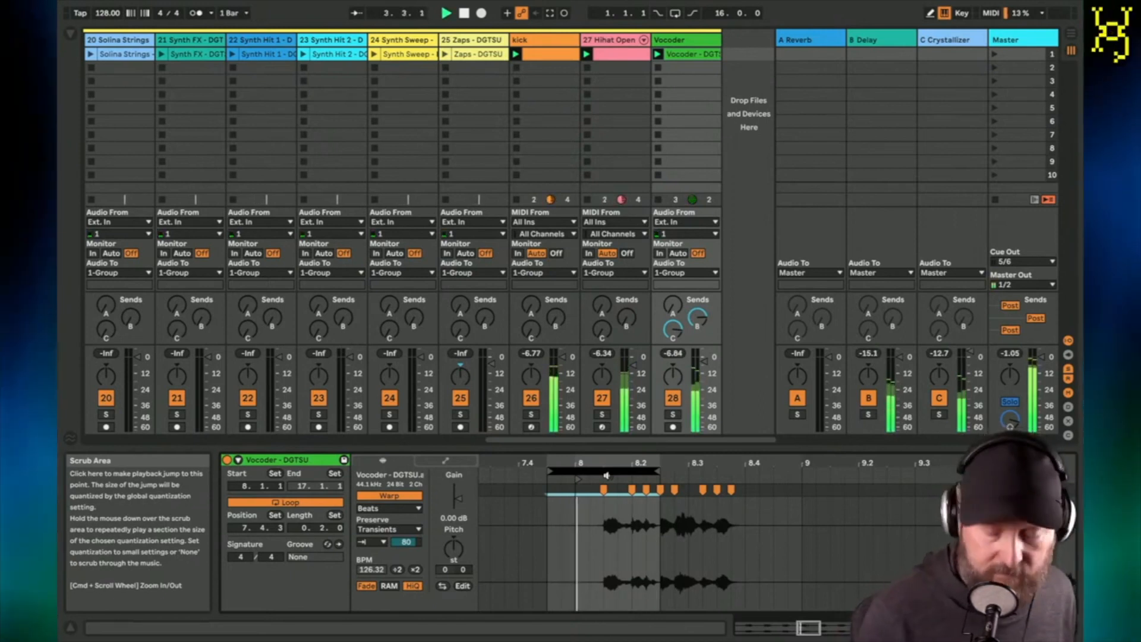
left_click_drag(621, 472, 656, 474)
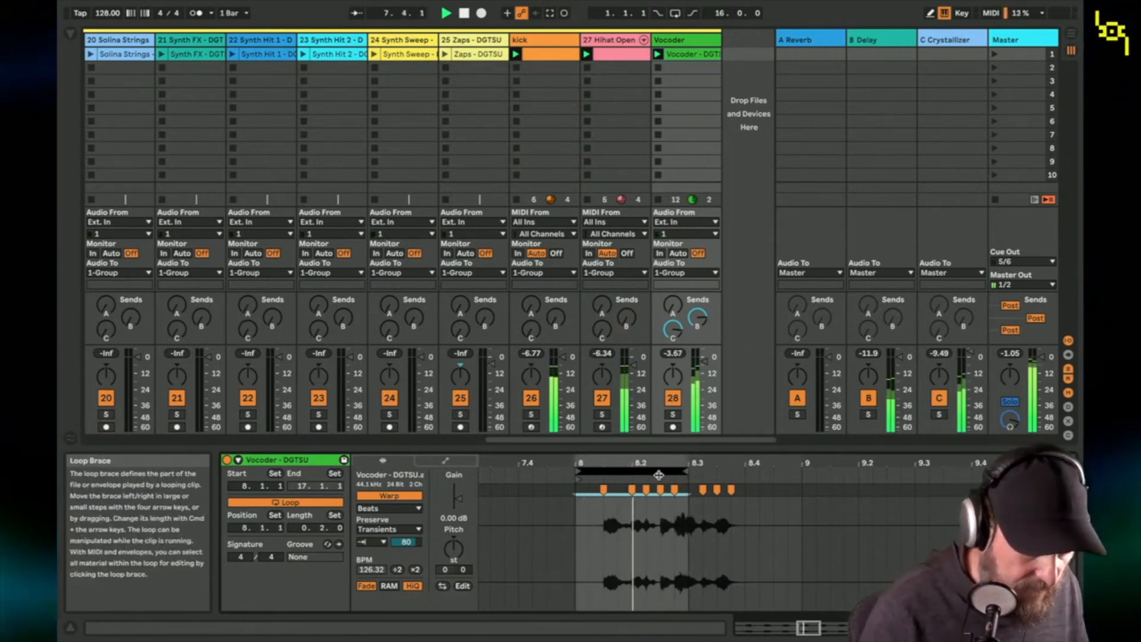
left_click_drag(658, 475, 729, 505)
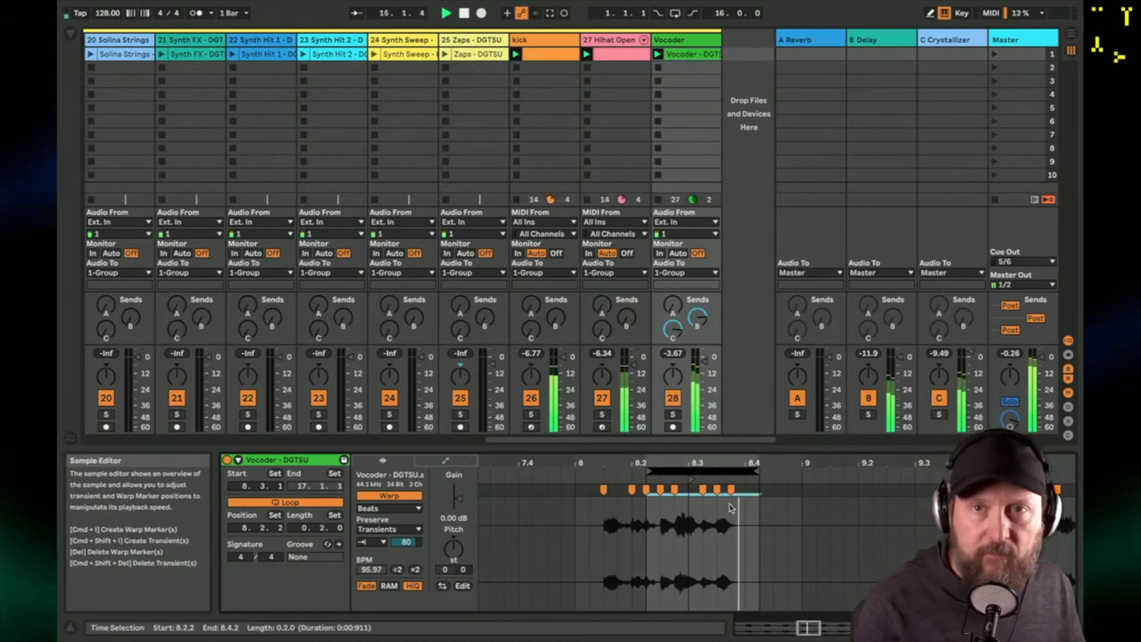
Step: Compare the Vocoder track's sound with Spectral Resonator bypassed and re-enabled during playback
key("shift+Tab")
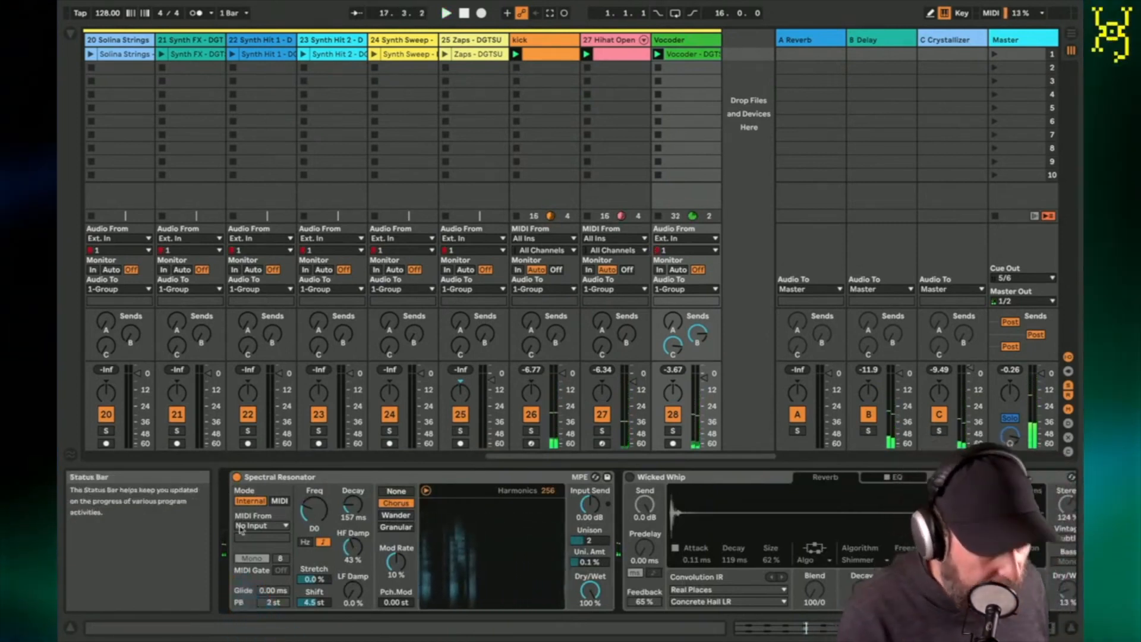
left_click(237, 478)
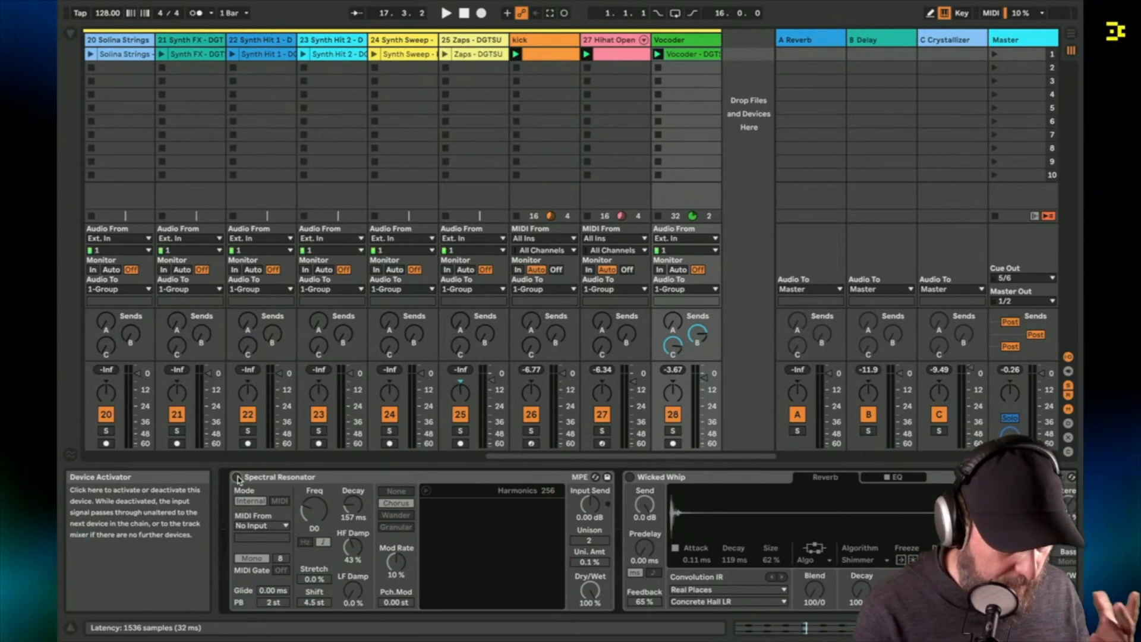
key("space")
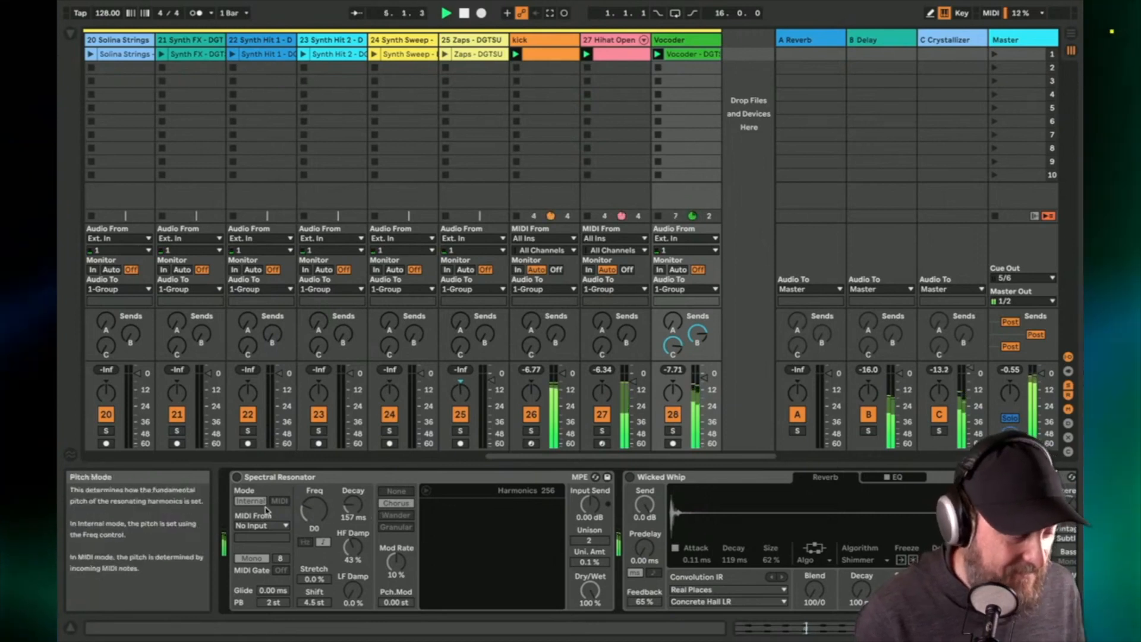
left_click(237, 477)
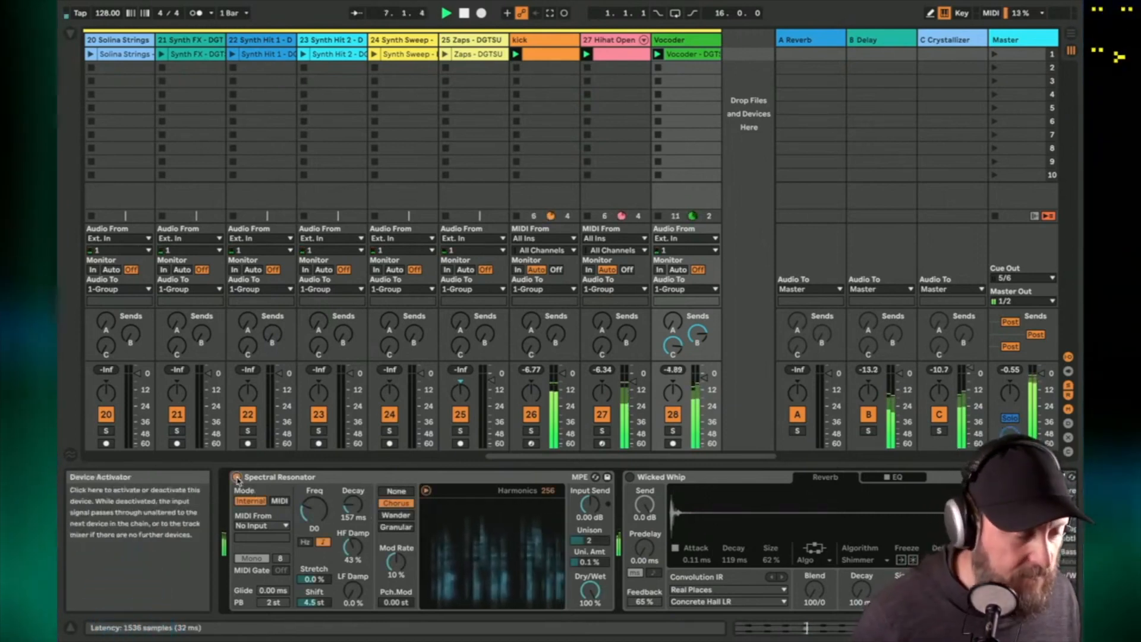
Step: Launch the Zaps clip and the second Drumloop clip, and solo the Drumloop track
left_click(445, 54)
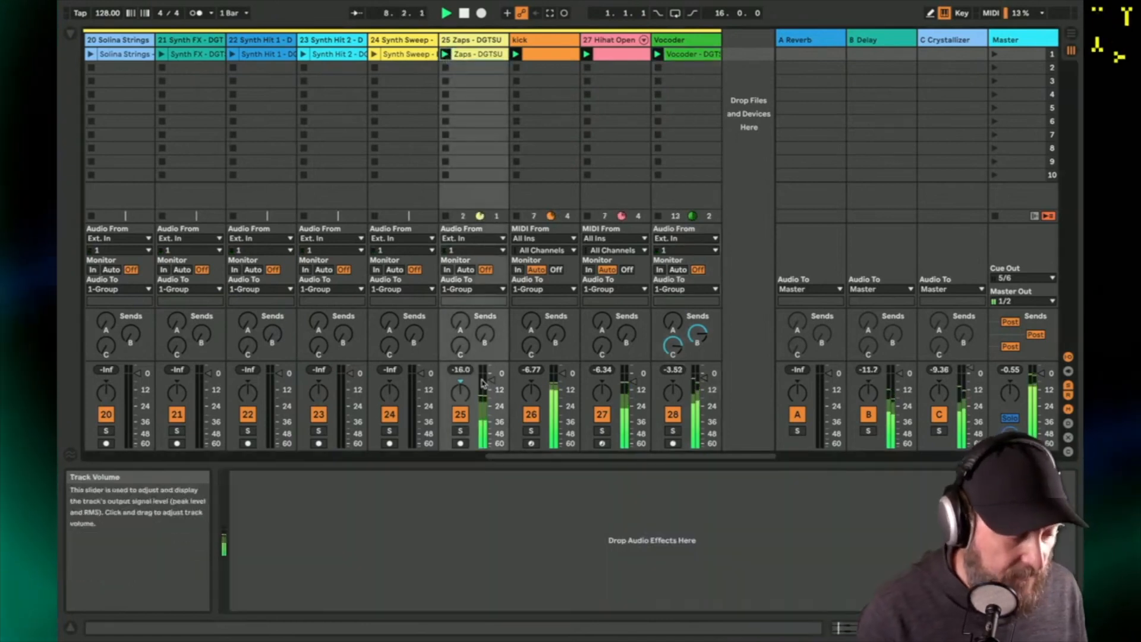
scroll(354, 102, "left", 4)
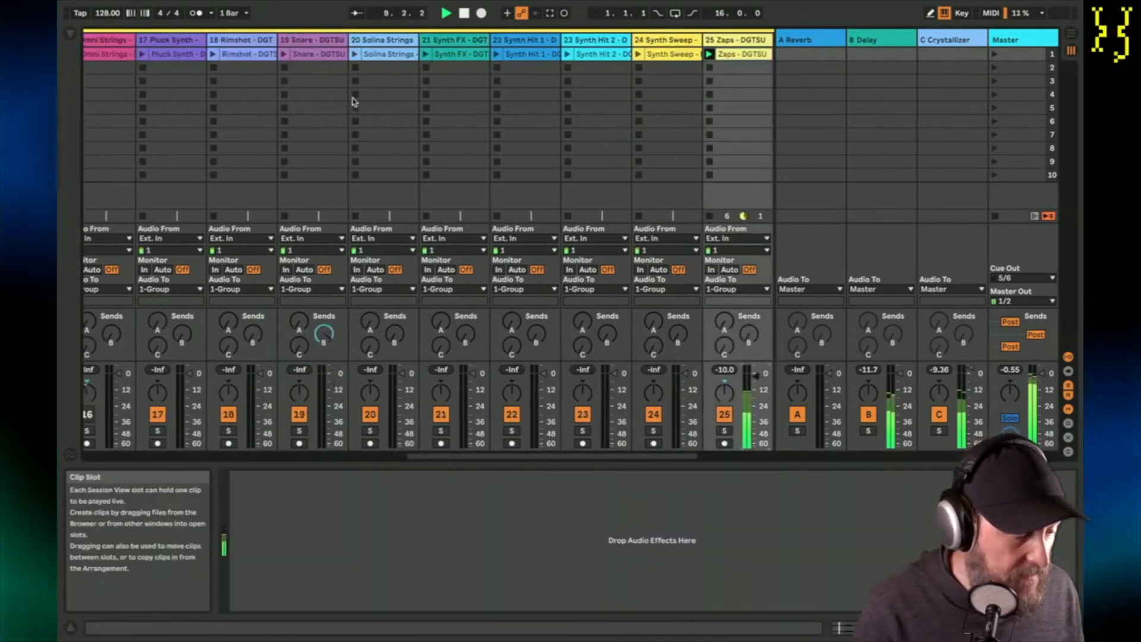
scroll(354, 101, "left", 5)
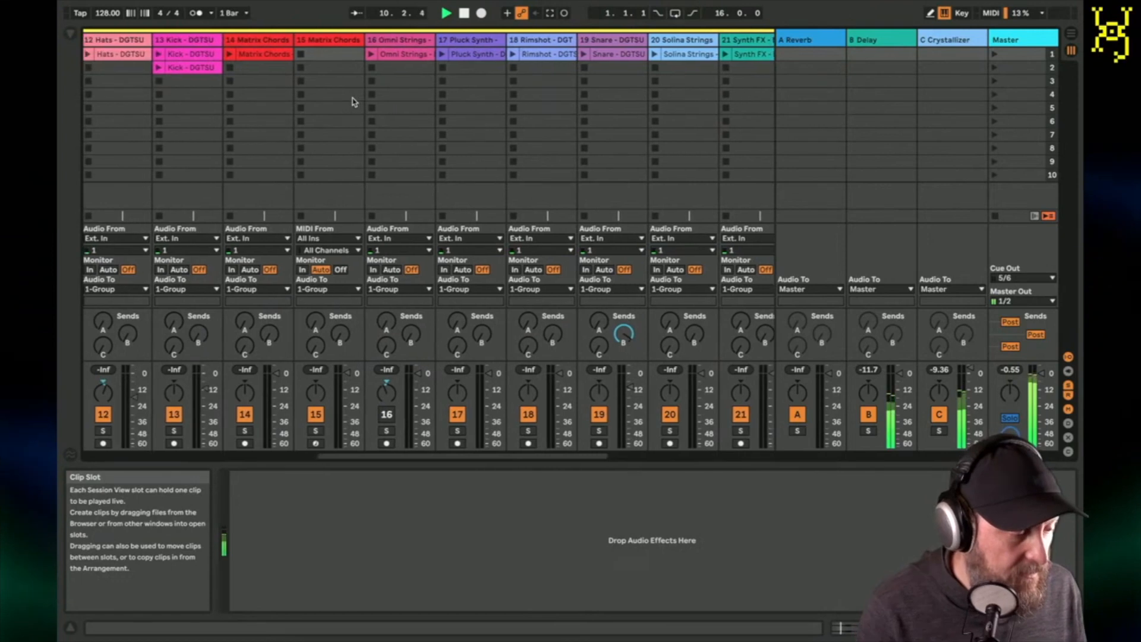
scroll(351, 100, "left", 2)
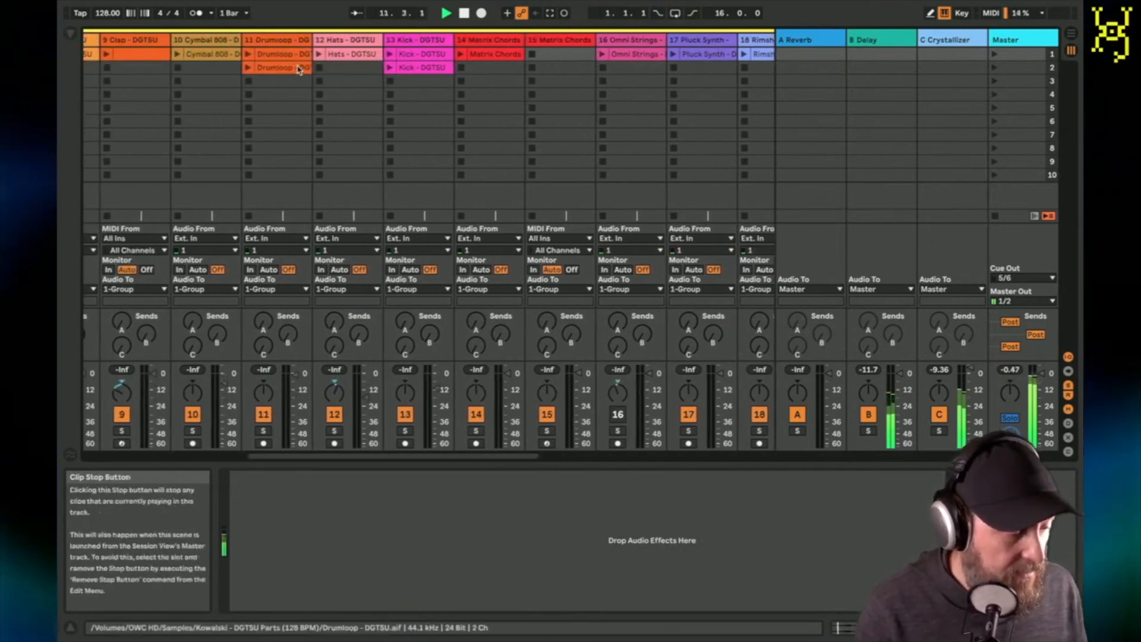
left_click(242, 64)
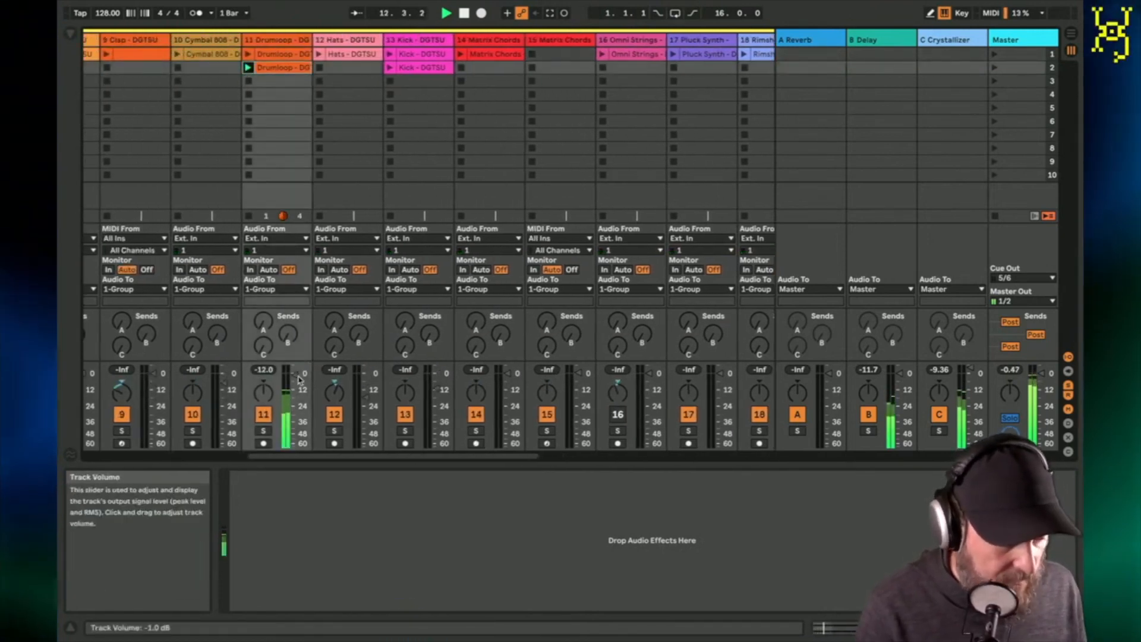
left_click(265, 431)
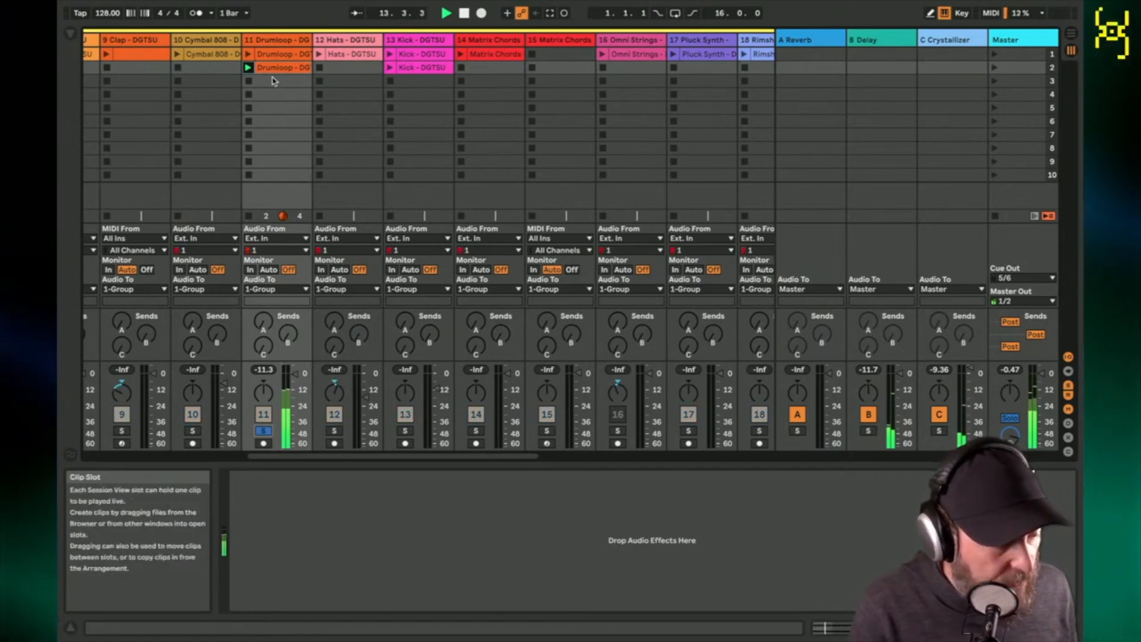
Step: Audition the first Drumloop clip, then open the second Drumloop clip and relaunch it
left_click(246, 55)
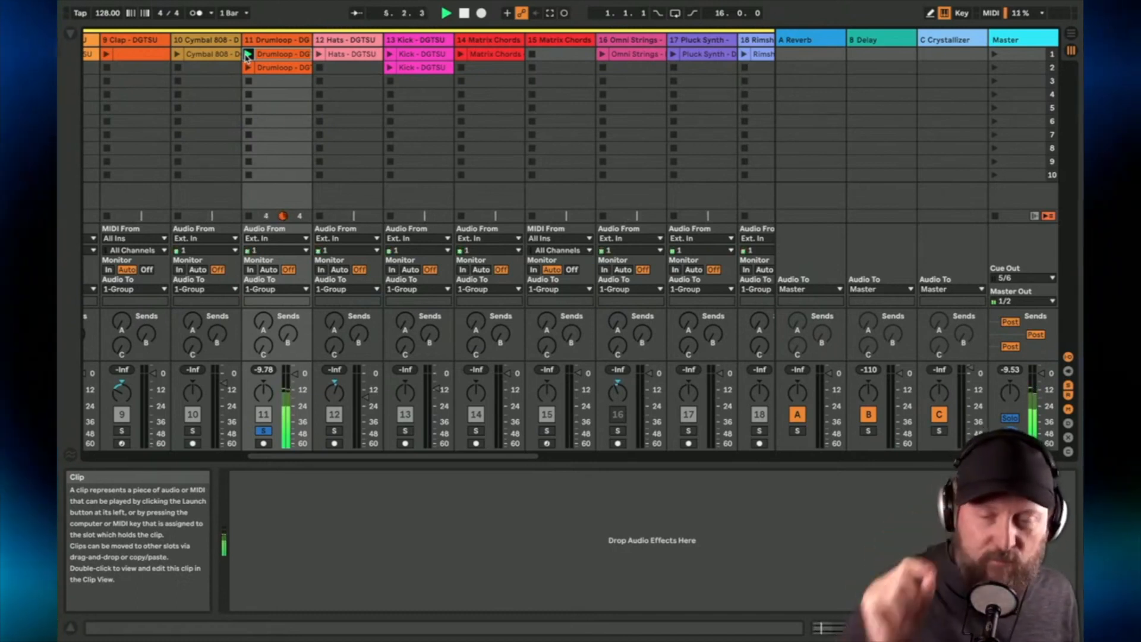
double_click(267, 70)
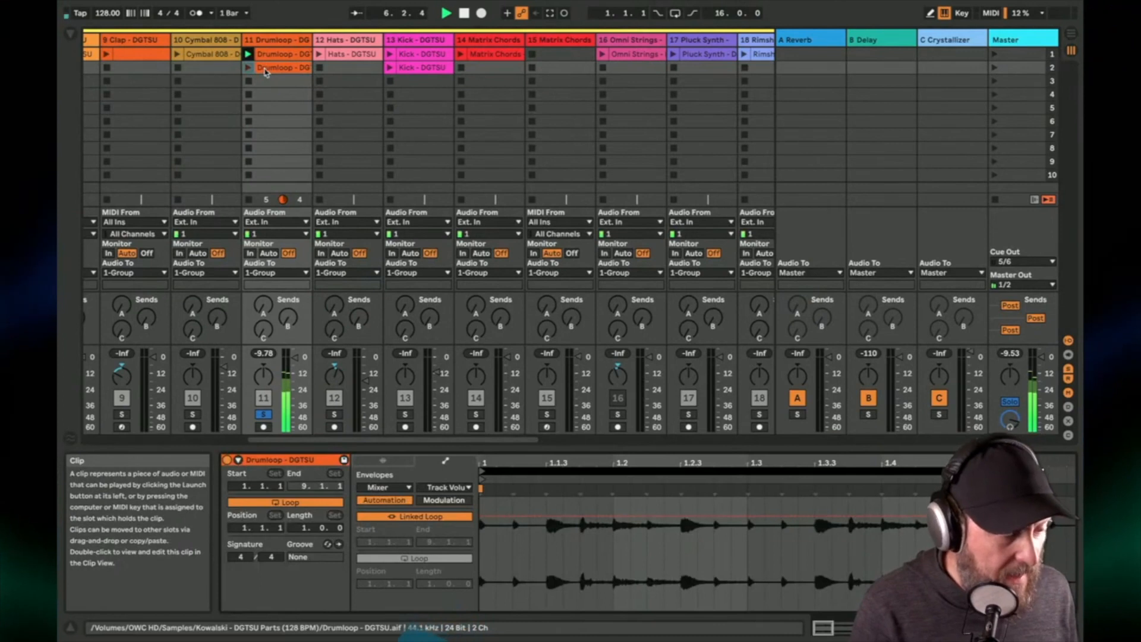
left_click(248, 67)
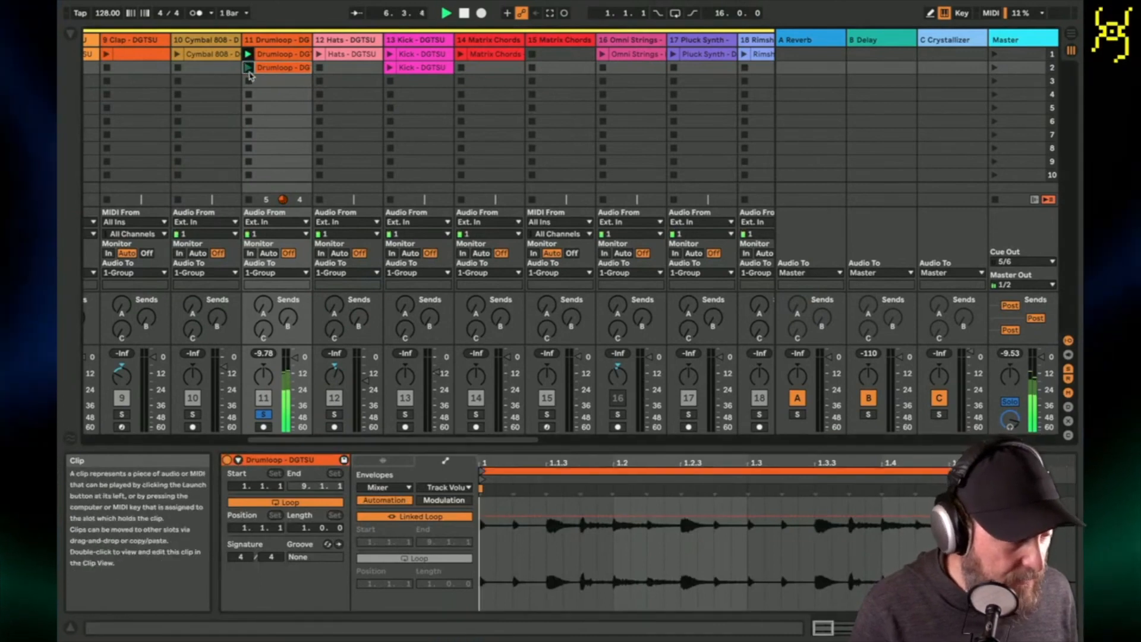
Step: Display the second Drumloop clip's Clip Gain envelope and restart playback
left_click(388, 489)
left_click(390, 504)
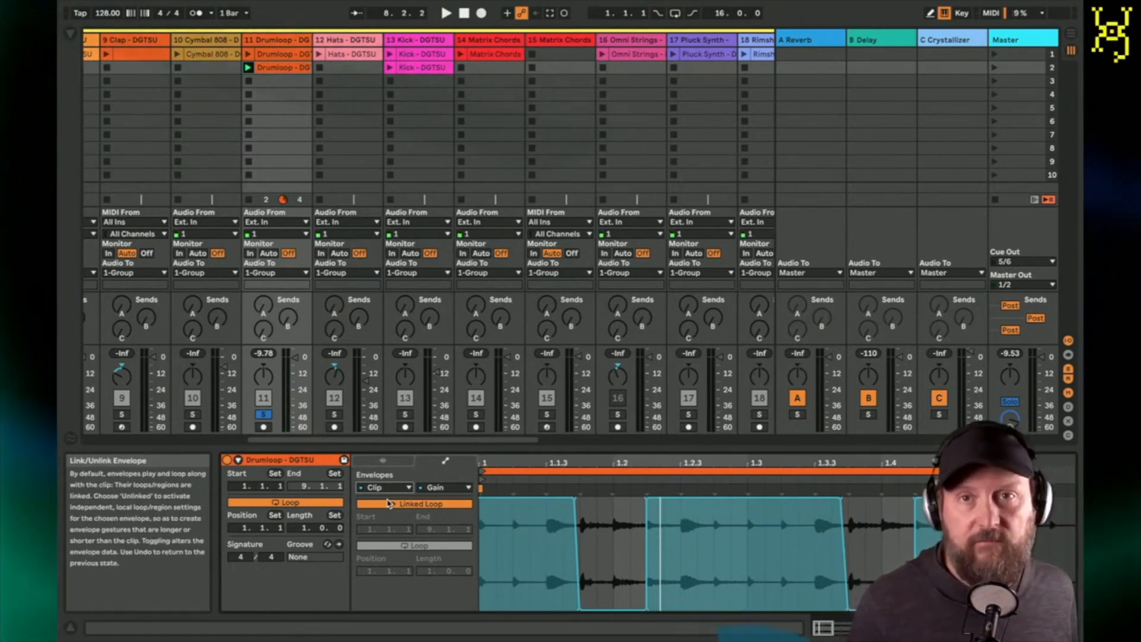
key("space")
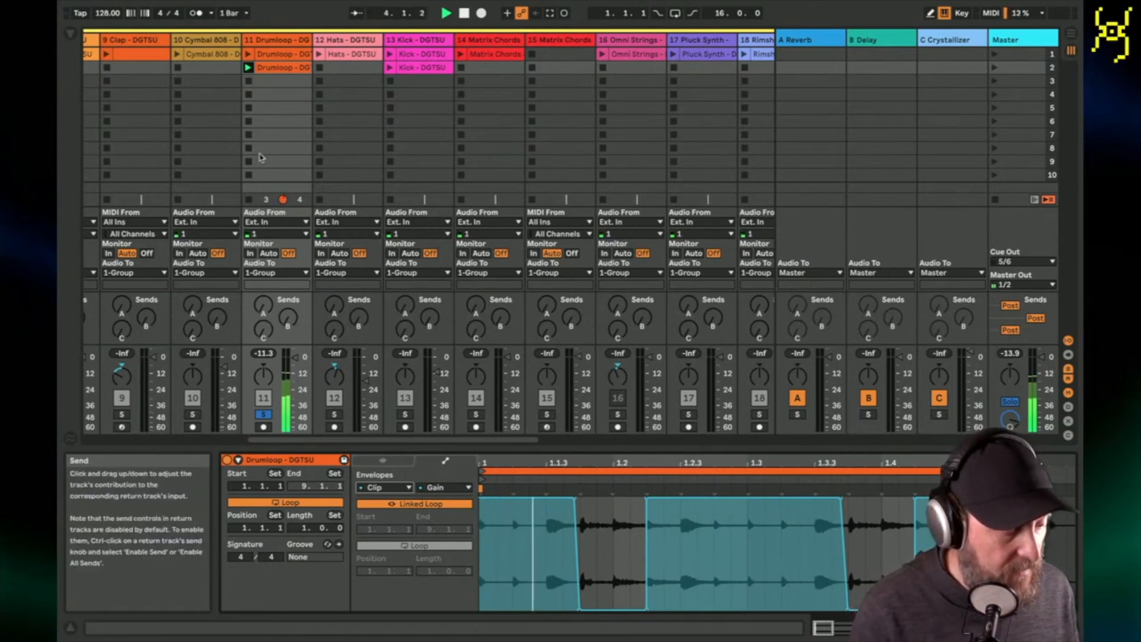
Step: Add the Delay audio effect from the Delay & Loop category to the Drumloop track
left_click(282, 43)
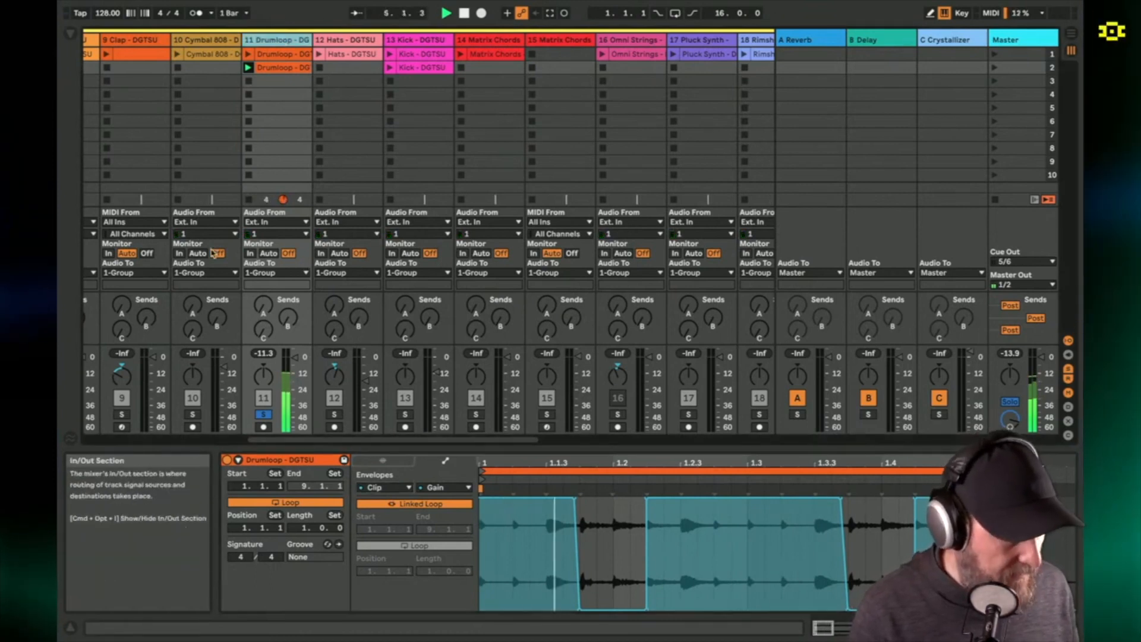
left_click(70, 36)
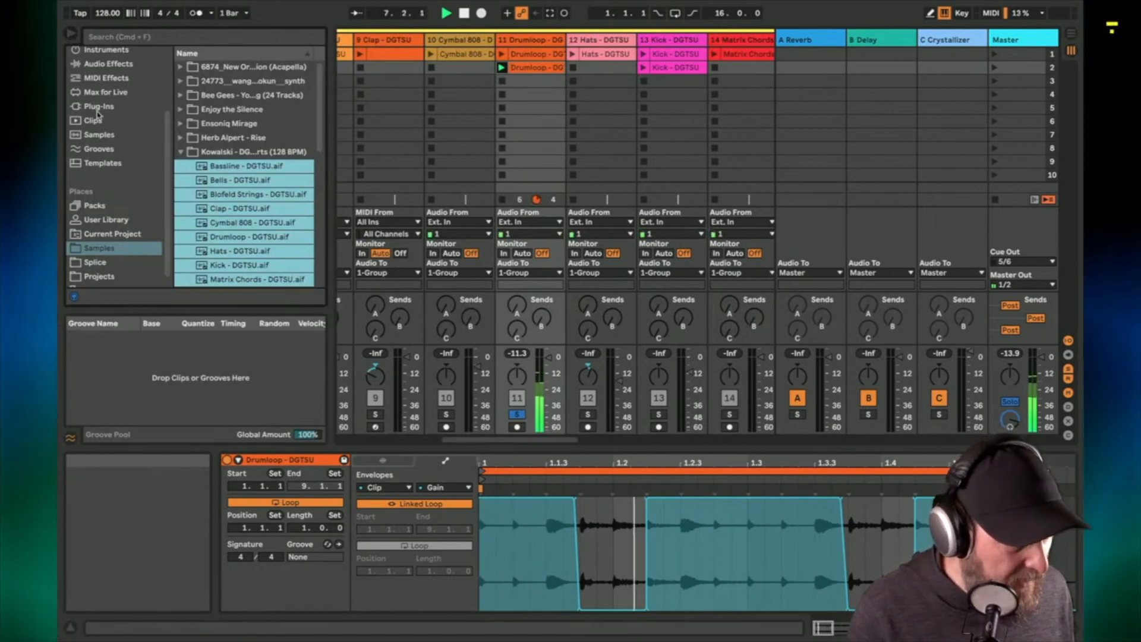
scroll(92, 199, "up", 3)
left_click(109, 152)
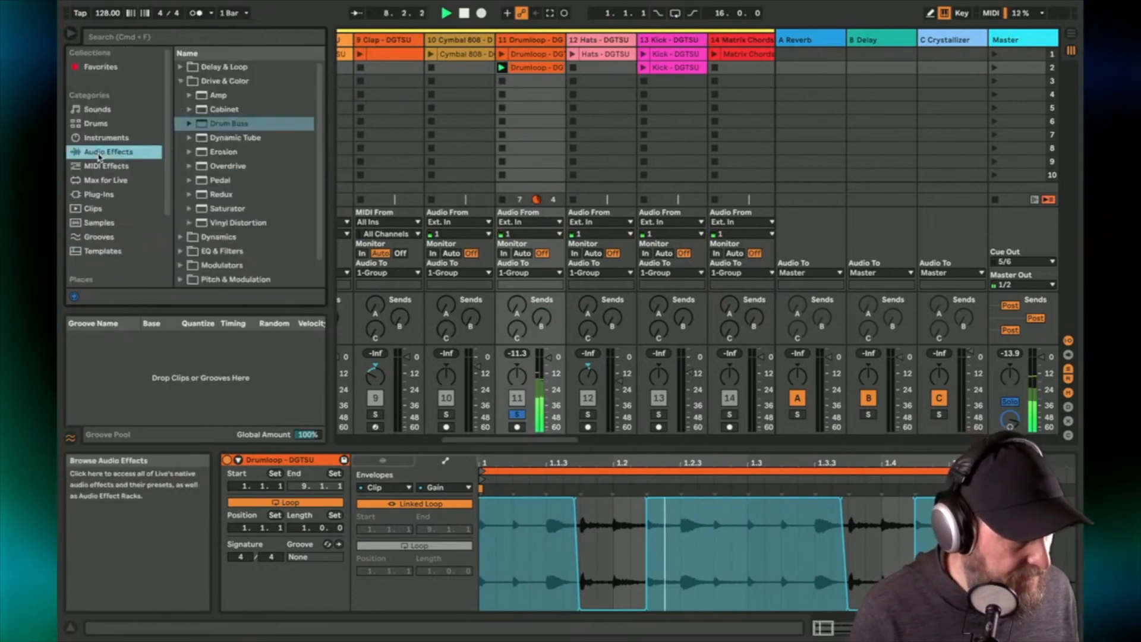
key("Left")
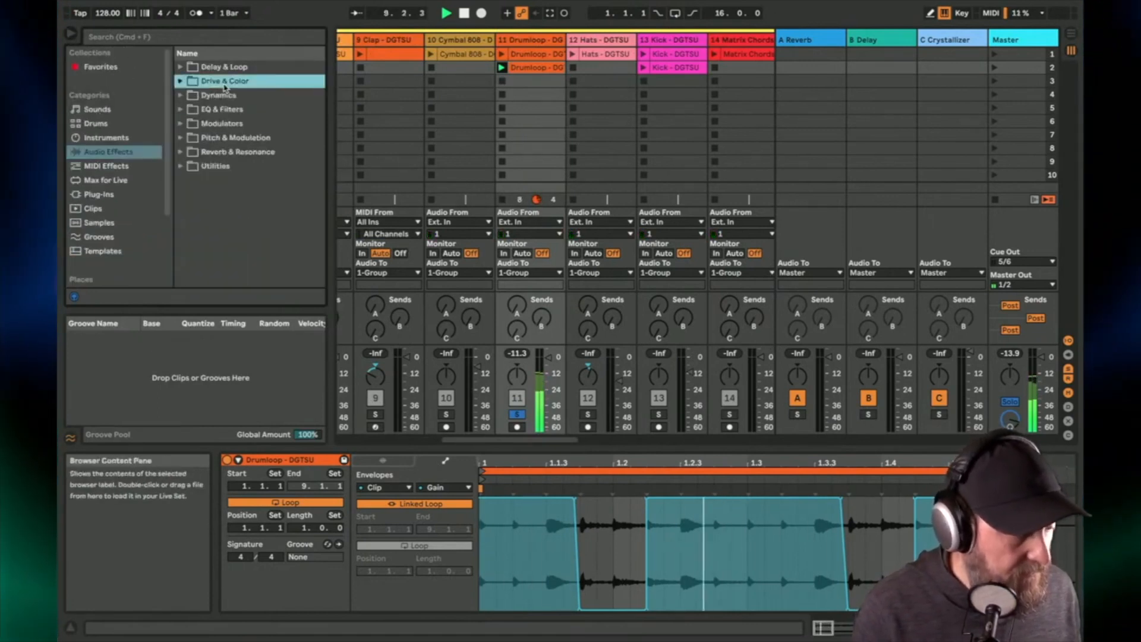
key("Up")
key("Right")
key("Down")
key("Down")
key("Down")
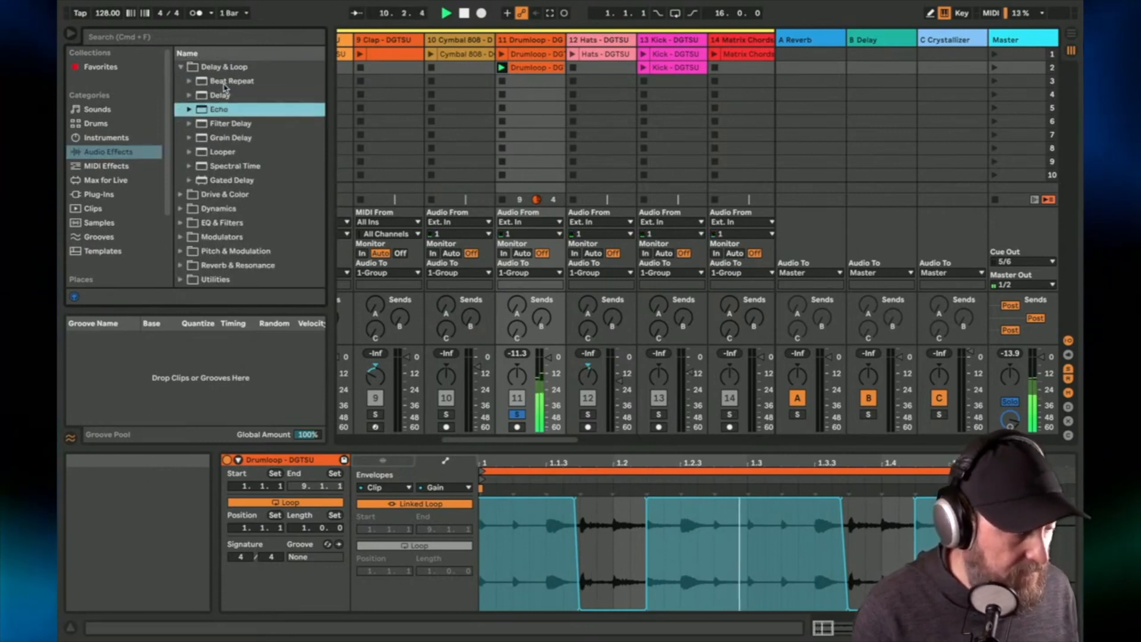
key("Up")
key("Return")
Step: Set the Delay's filter to 2.16 kHz, width 3.07 and feedback 40%, and unsolo the Drumloop track with its volume at 6.0 dB
left_click_drag(392, 498, 406, 529)
left_click_drag(286, 590, 285, 599)
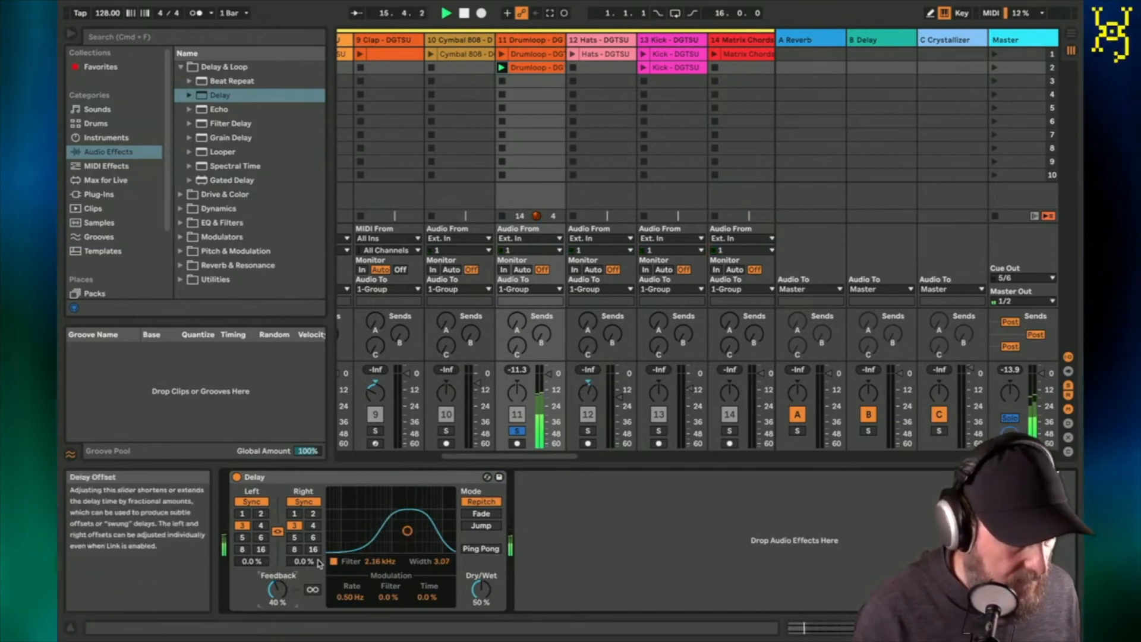
left_click(518, 432)
left_click_drag(549, 374, 549, 369)
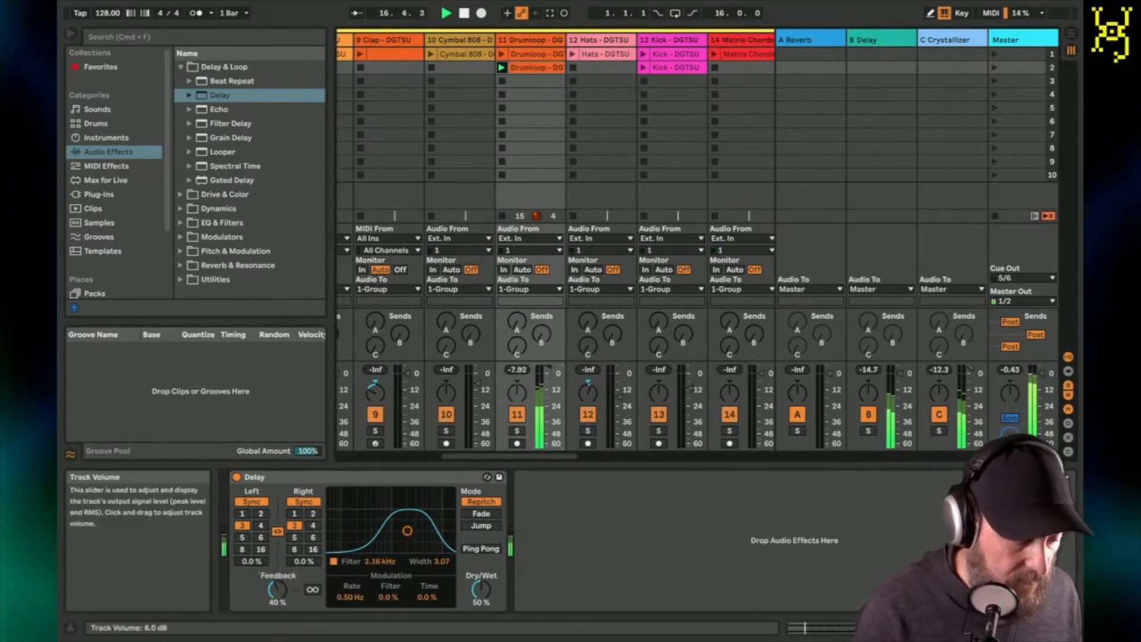
Step: Bypass the Drumloop track's Delay during full-mix playback
scroll(659, 75, "right", 10)
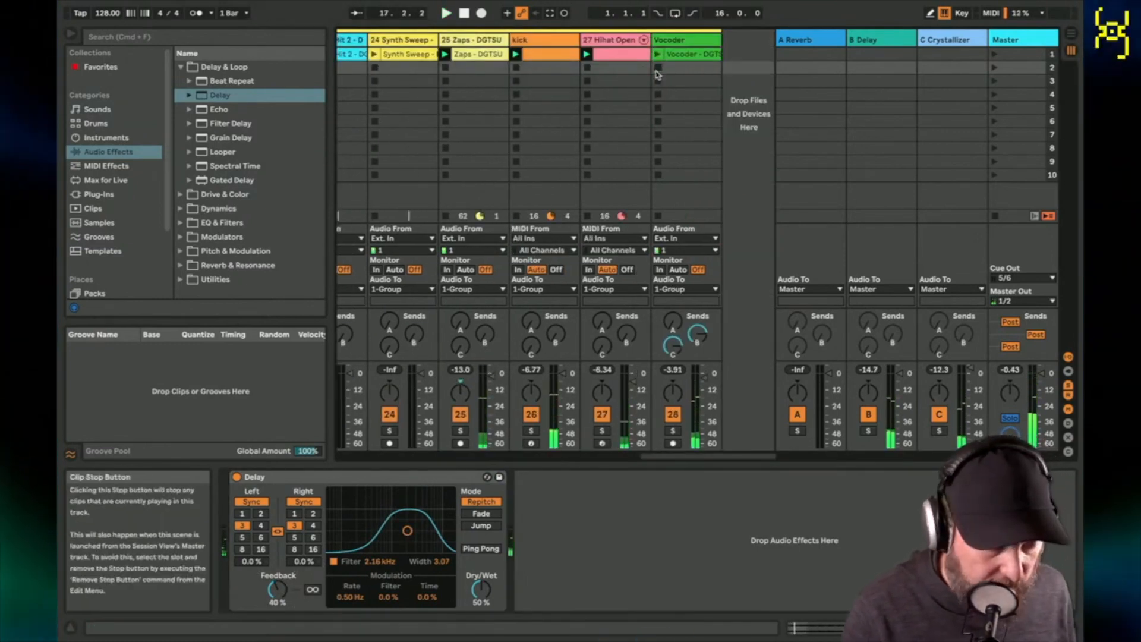
scroll(540, 181, "left", 5)
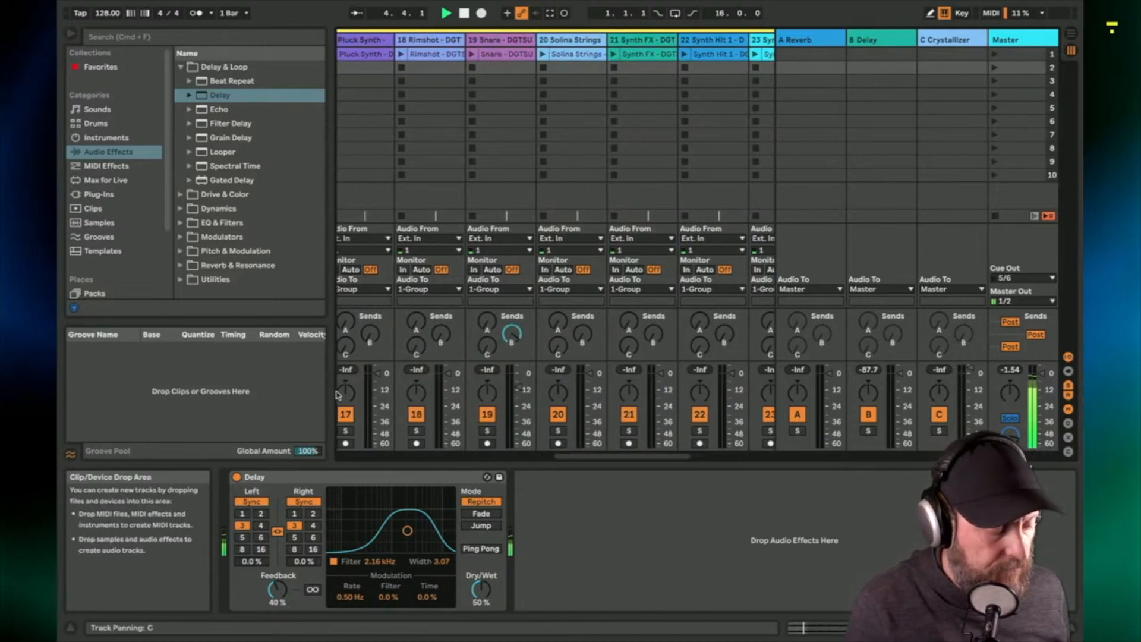
left_click(237, 478)
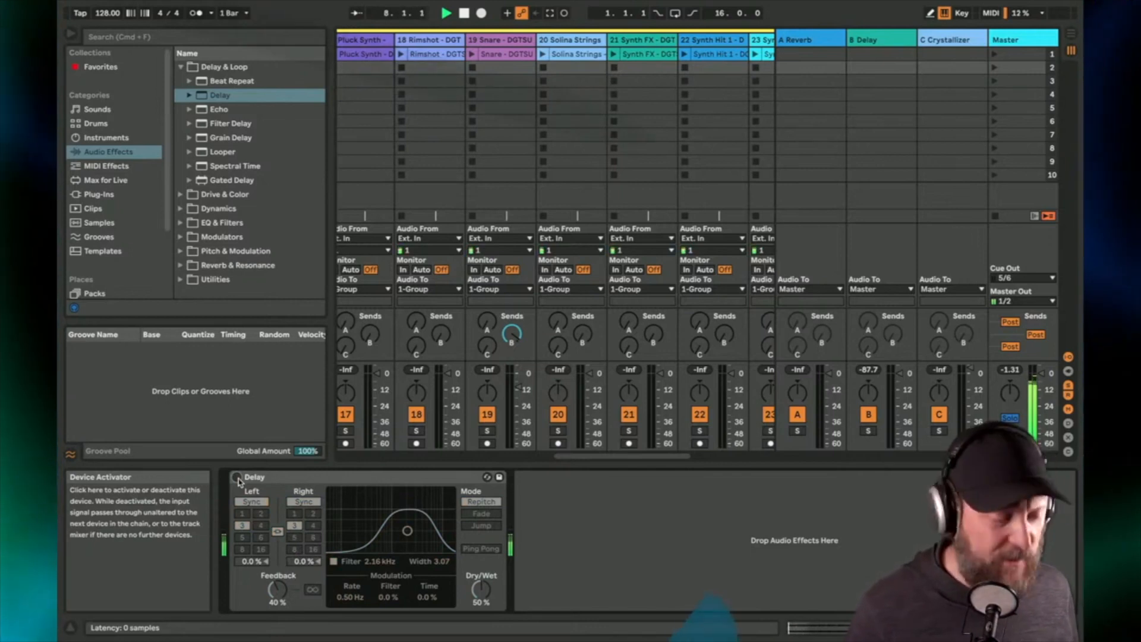
Step: Open the Snare clip, zoom in on its first hit in the sample editor and launch the clip
scroll(393, 124, "left", 1)
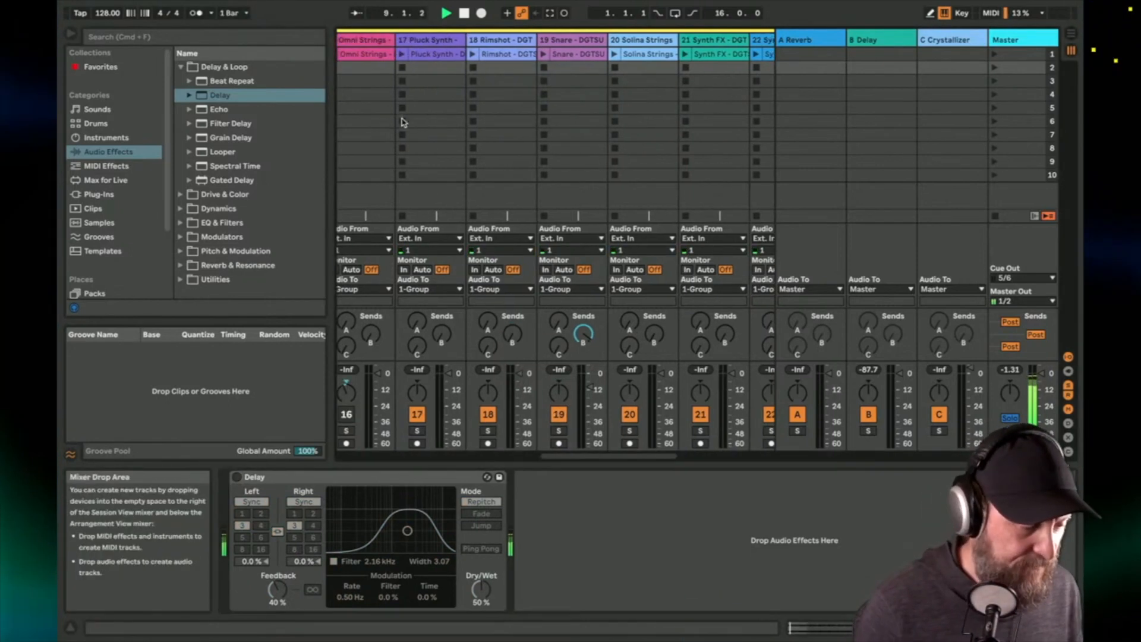
left_click(572, 55)
double_click(571, 55)
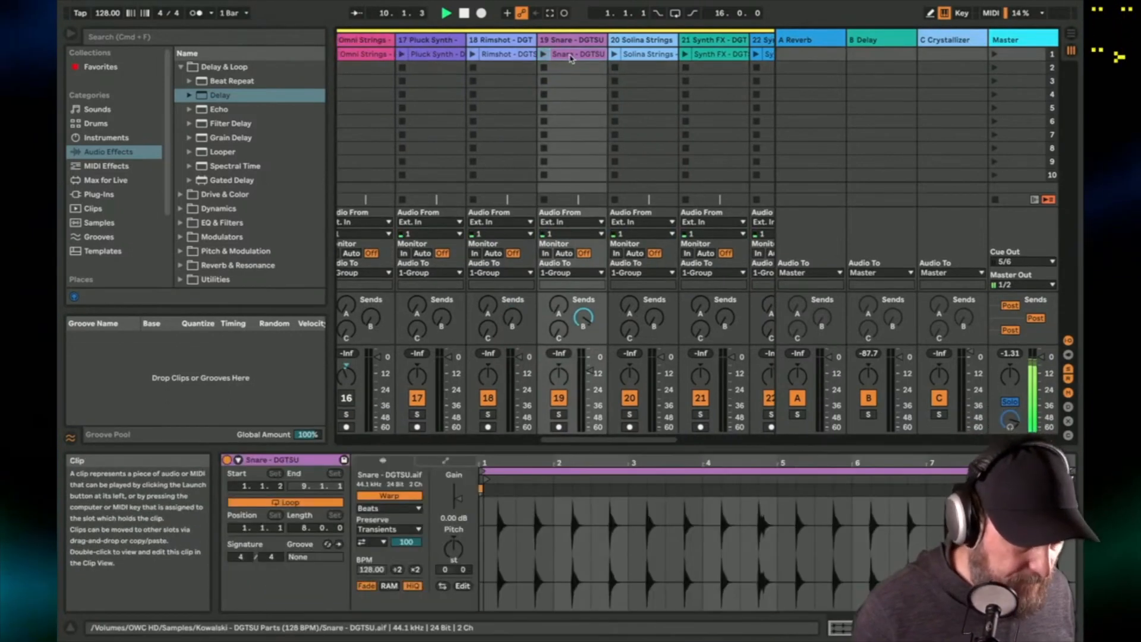
left_click_drag(487, 455, 487, 511)
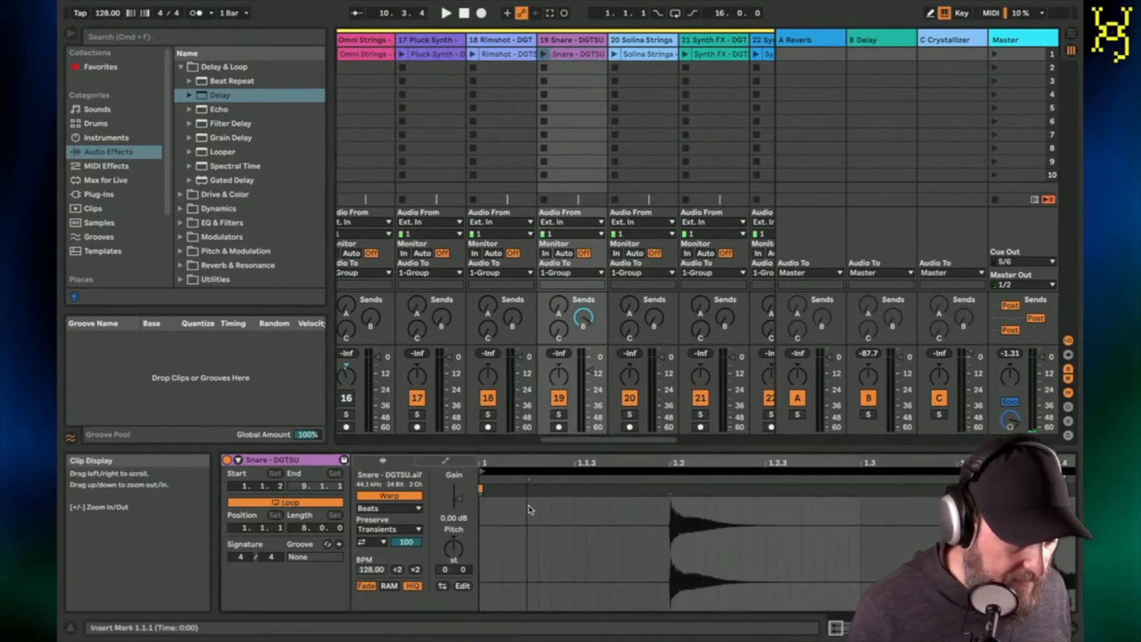
left_click(543, 55)
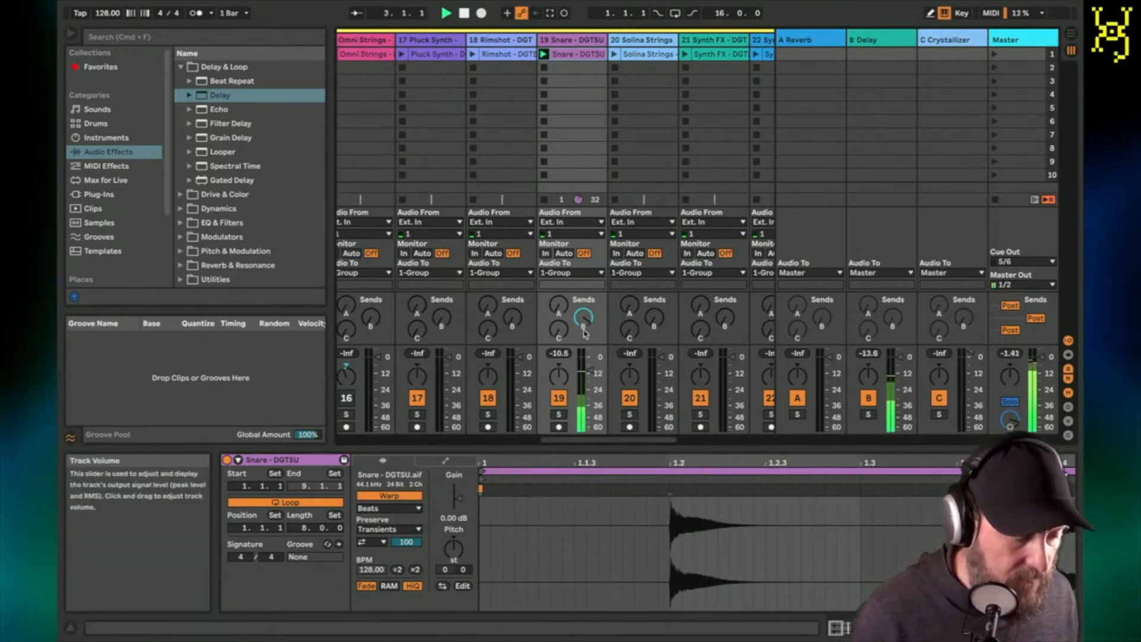
Step: Set the Snare track's volume to -6.0 dB and its clip's fixed grid to 1/16
left_click_drag(589, 370, 591, 359)
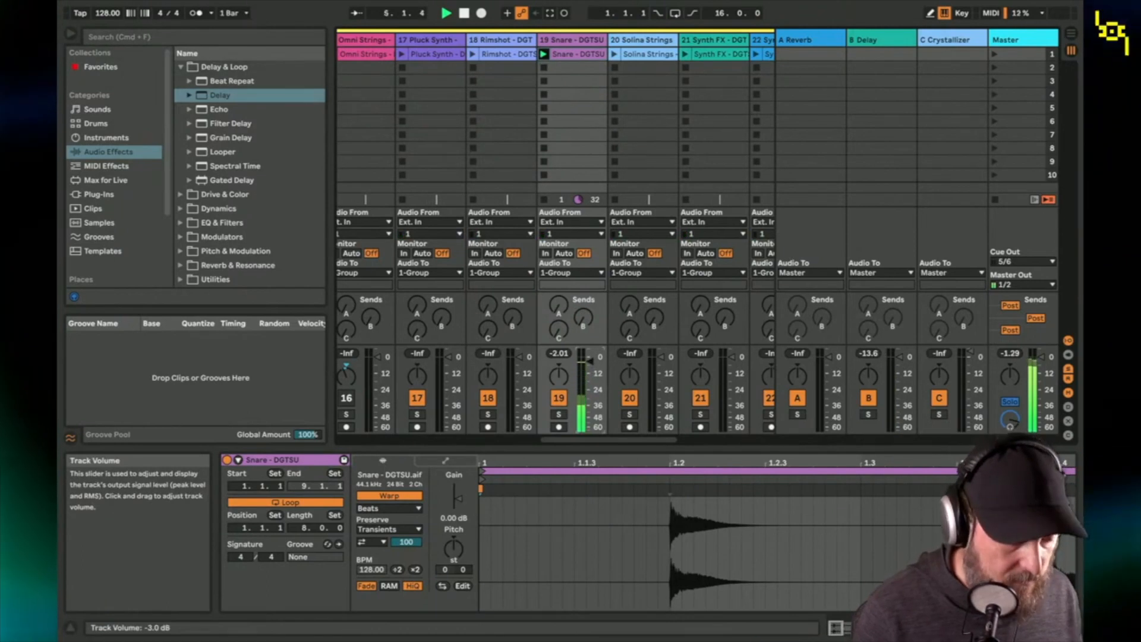
right_click(503, 516)
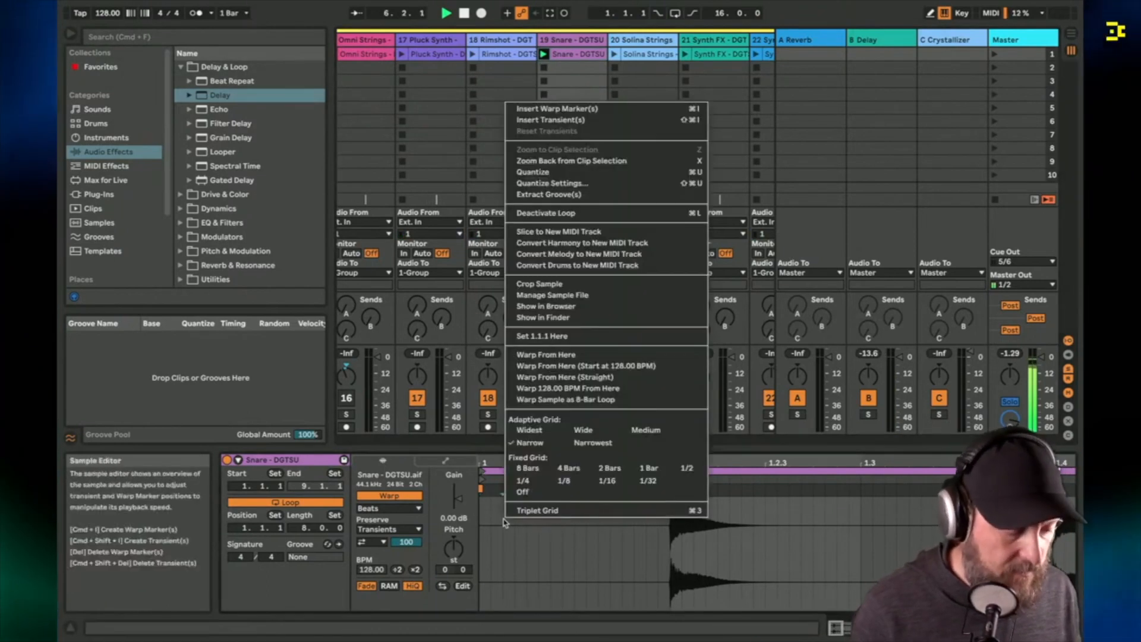
left_click(601, 481)
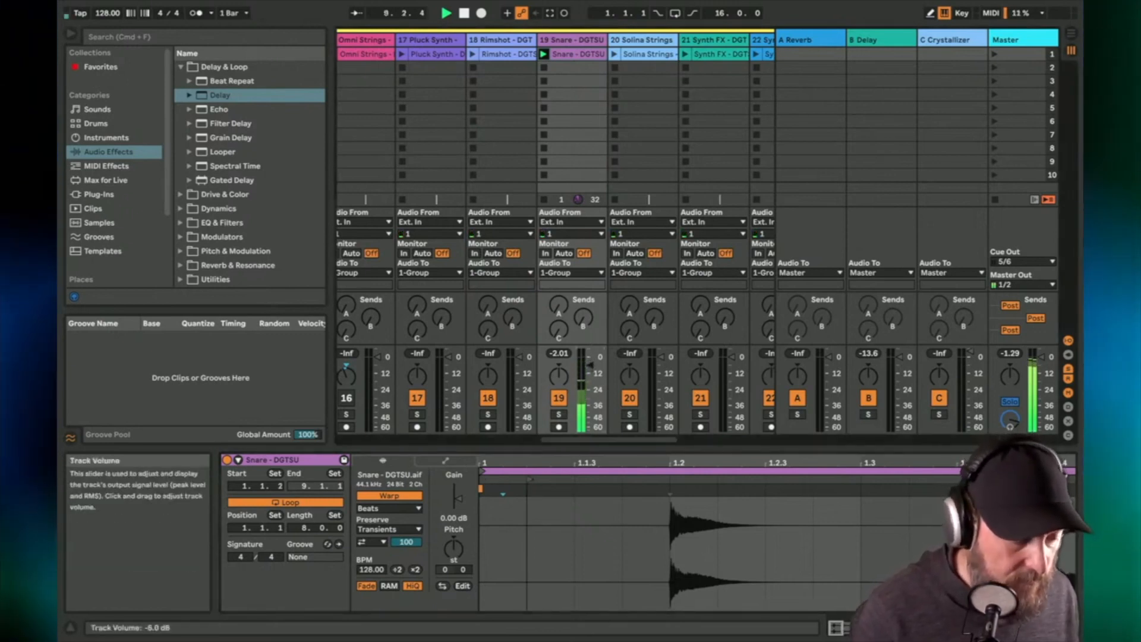
Step: Try the Delay, Crystallizer and Reverb sends on the Snare track, and stop the Snare clip
left_click_drag(584, 319, 584, 264)
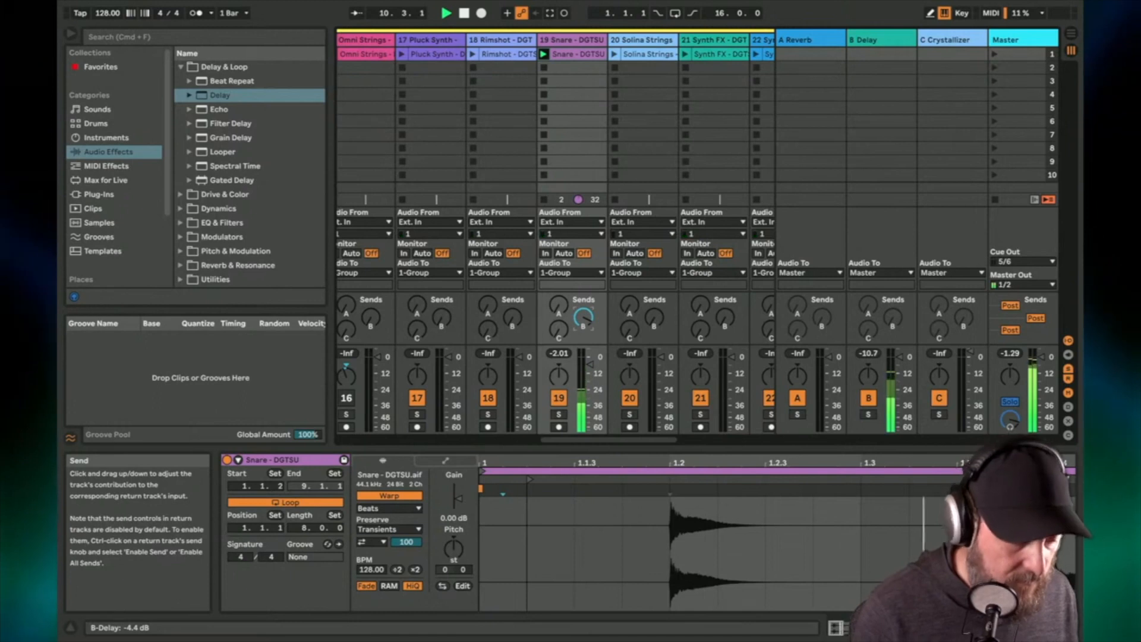
mouse_move(562, 337)
left_mouse_down()
mouse_move(563, 265)
mouse_move(565, 339)
left_mouse_up()
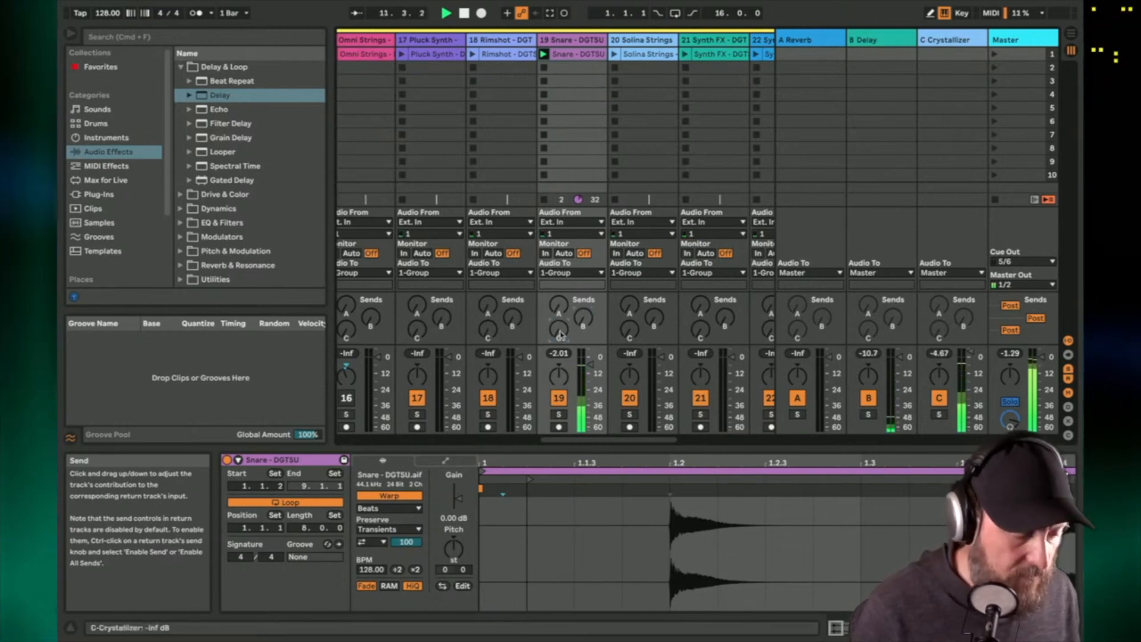
left_click_drag(559, 267, 559, 312)
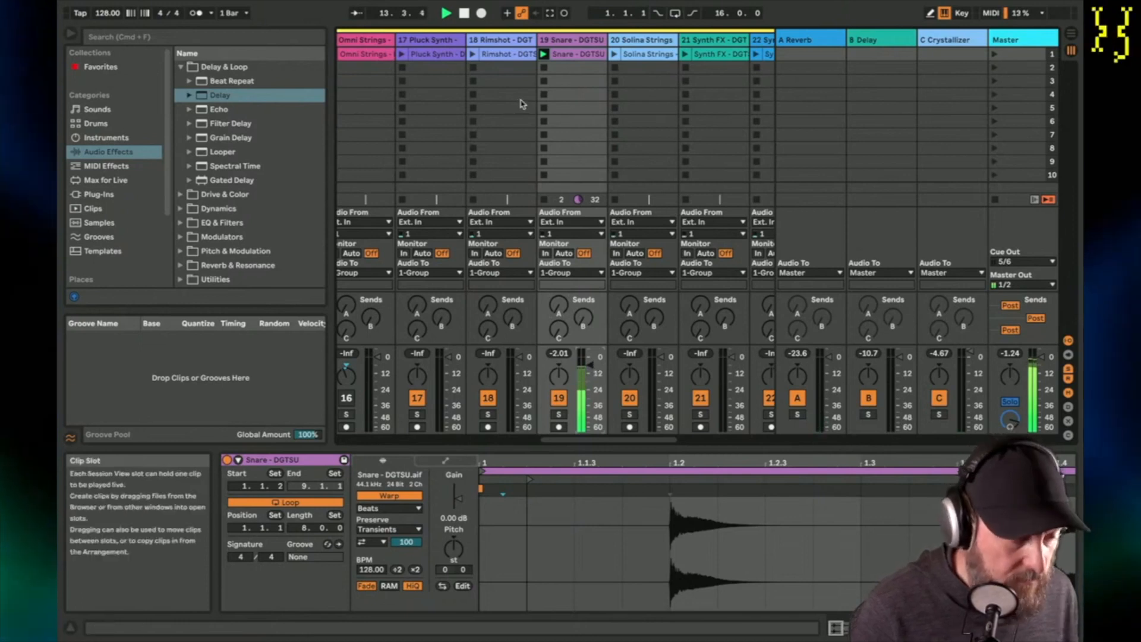
left_click(544, 67)
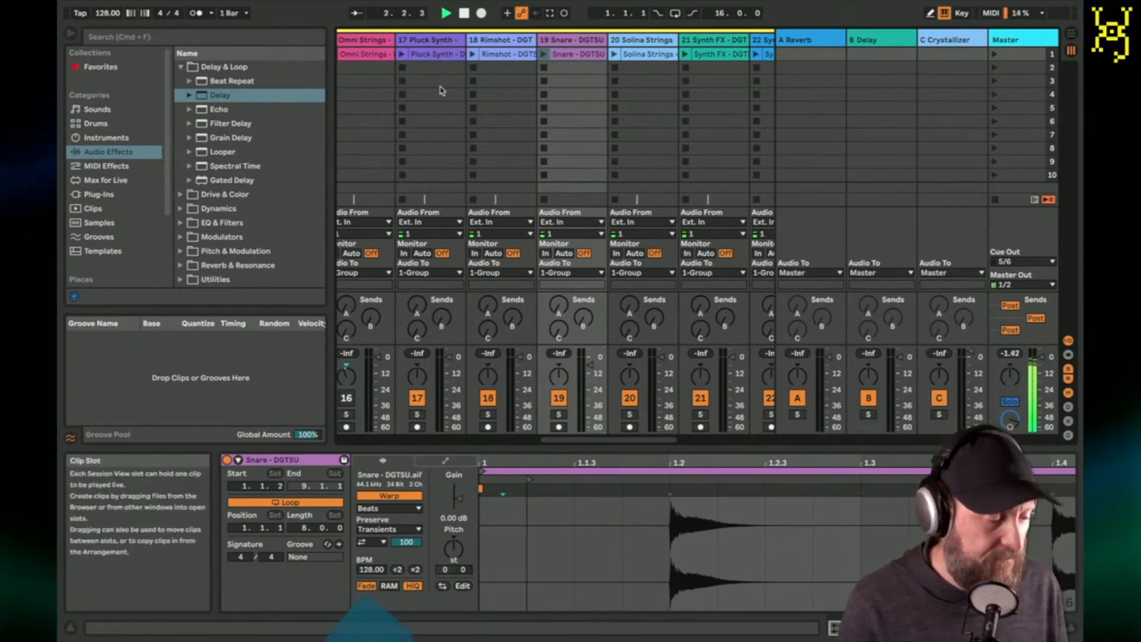
Step: Stop the Drumloop clip and launch the first Kick - DGTSU clip with its track soloed
scroll(441, 91, "left", 5)
scroll(440, 90, "left", 2)
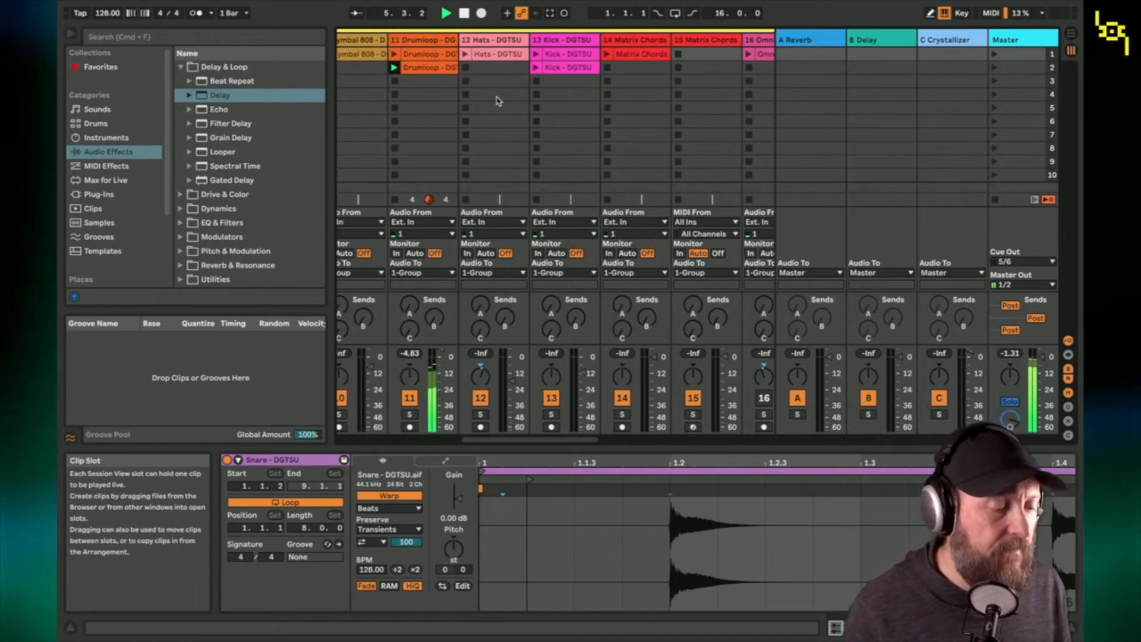
left_click(568, 42)
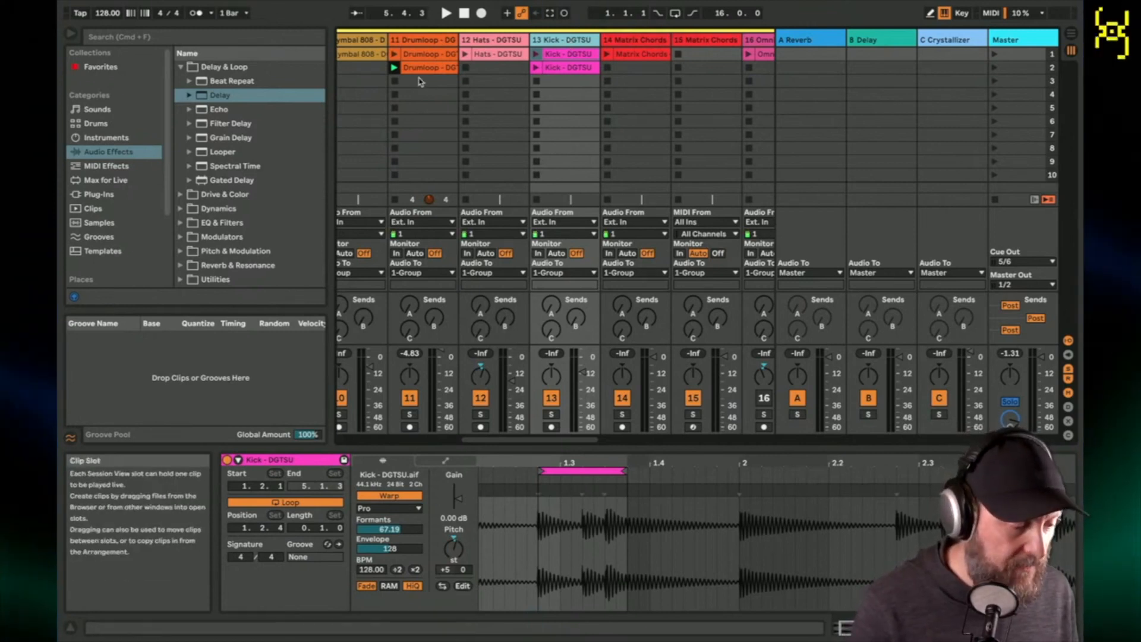
left_click(393, 81)
left_click(551, 414)
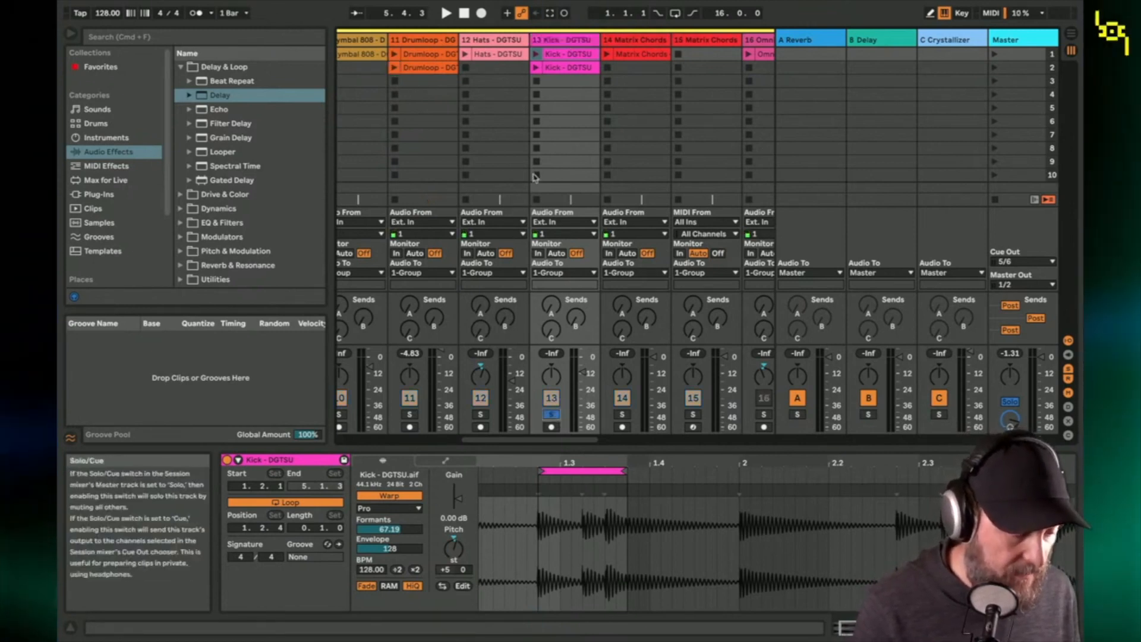
left_click(536, 54)
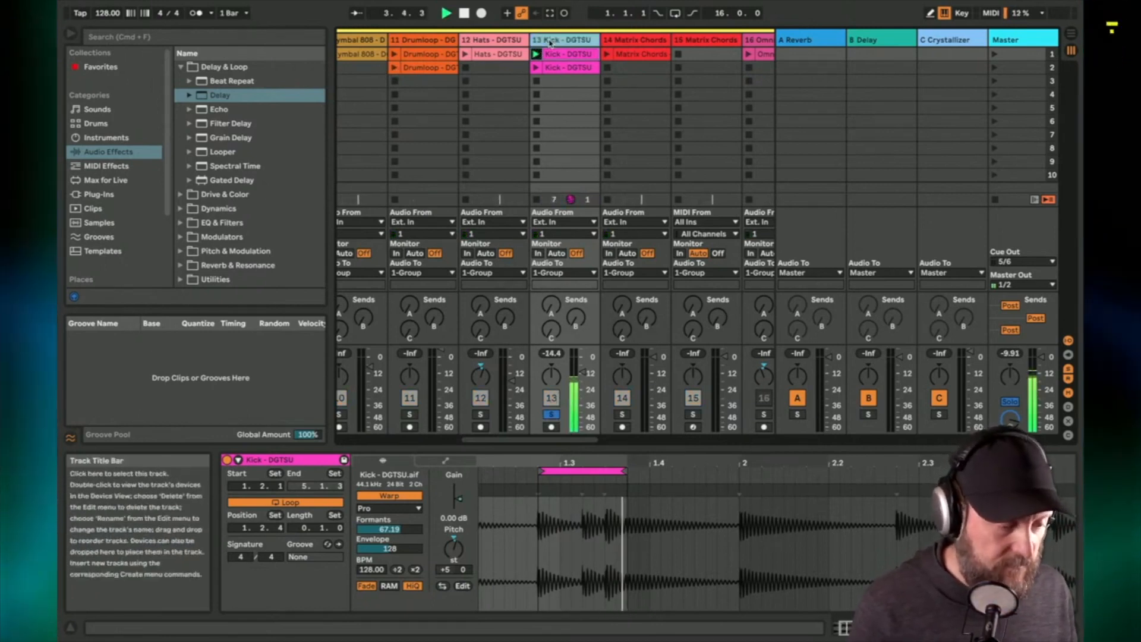
Step: Reset the first Kick - DGTSU clip's pitch to 0 semitones
left_click(560, 40)
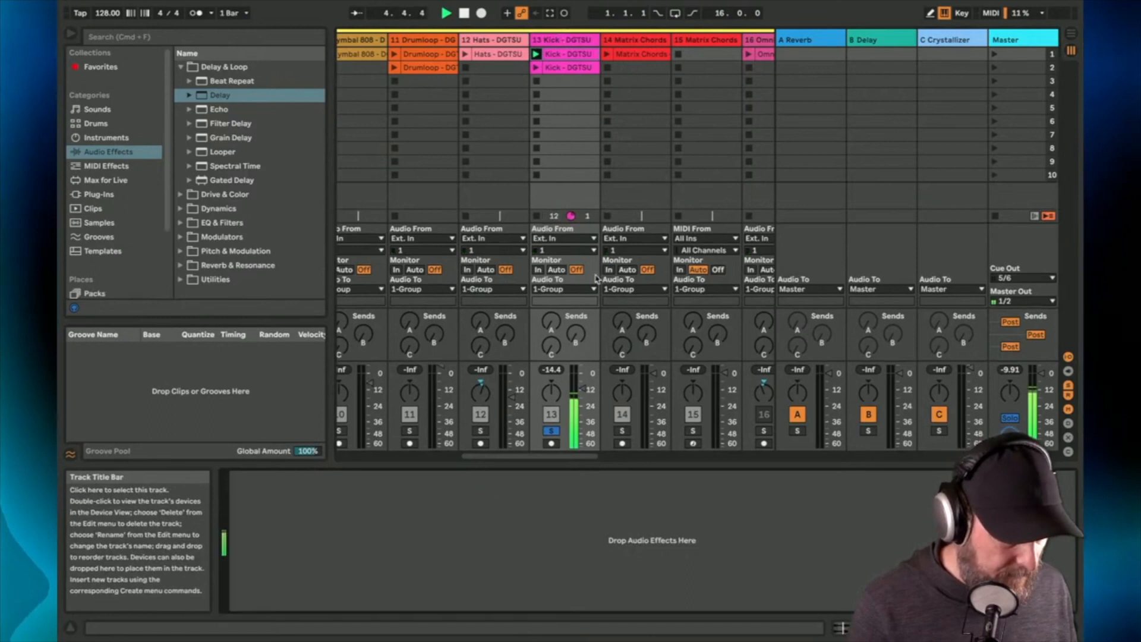
left_click(548, 59)
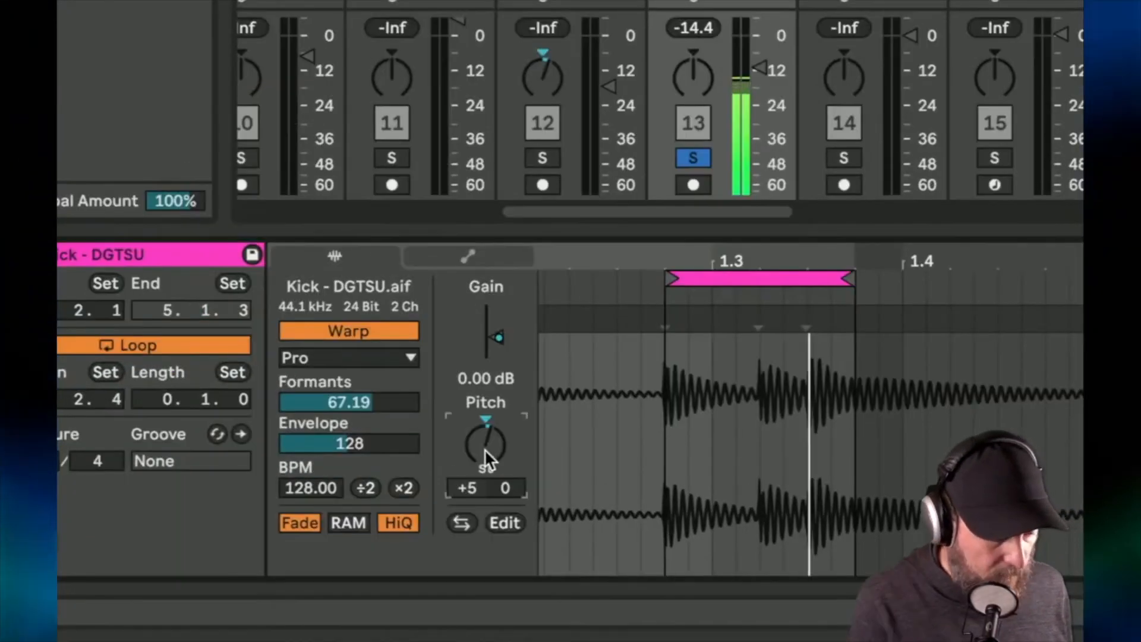
left_click(483, 449)
key("Delete")
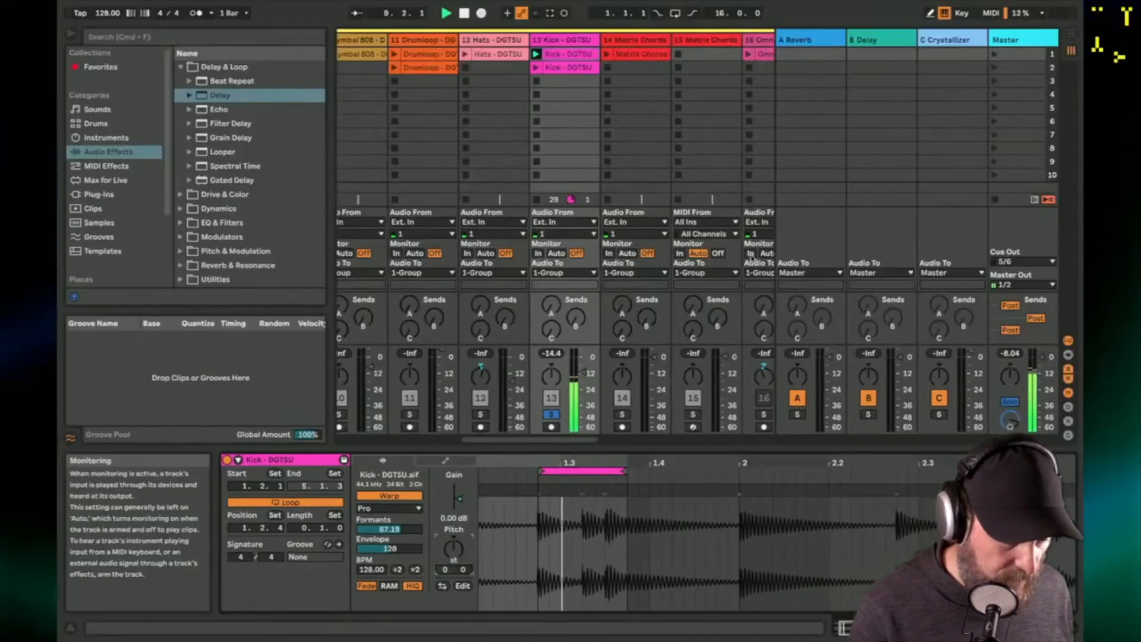
Step: Solo the separate kick track 26 alongside the Kick - DGTSU stem
scroll(752, 257, "right", 6)
scroll(752, 257, "right", 7)
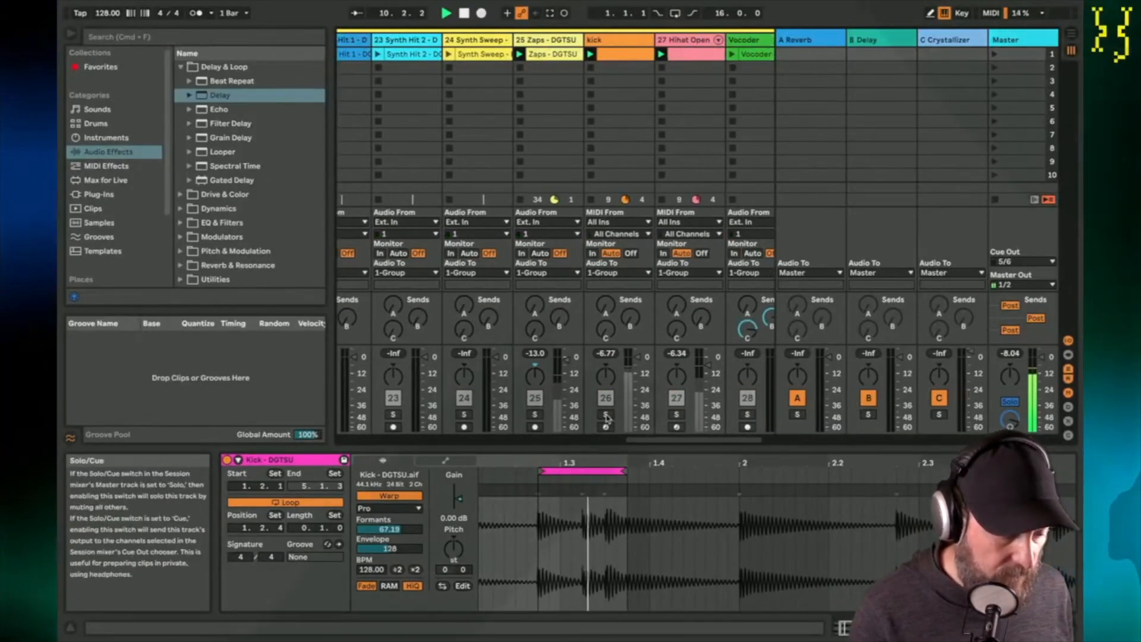
left_click(605, 414)
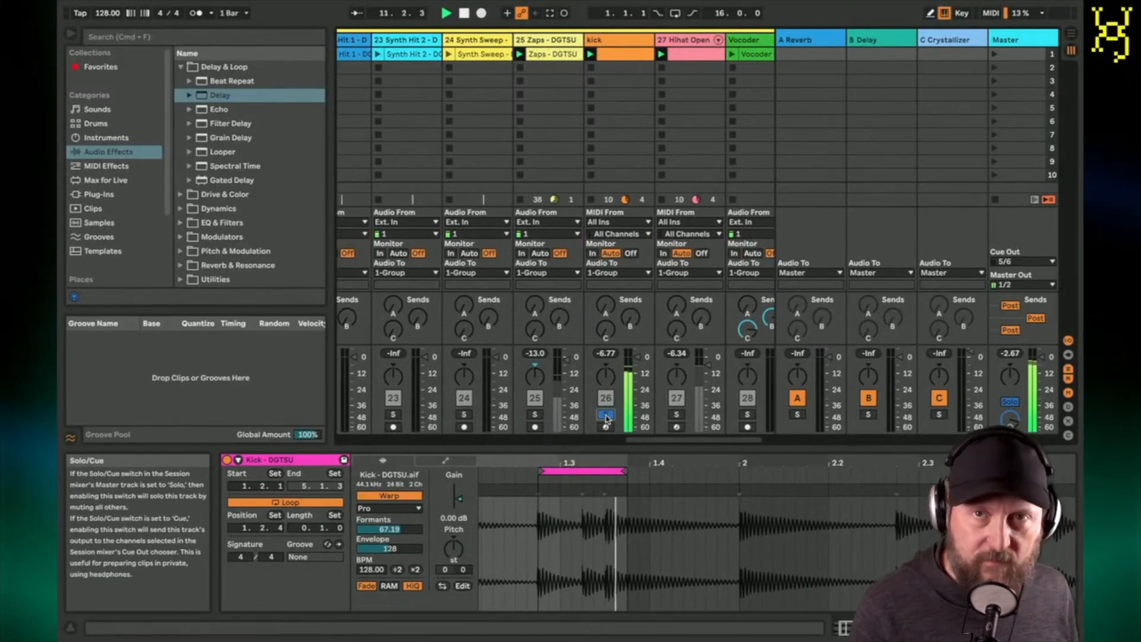
Step: Add the Saturator effect from the Drive & Color category to the Kick - DGTSU track
scroll(480, 113, "left", 11)
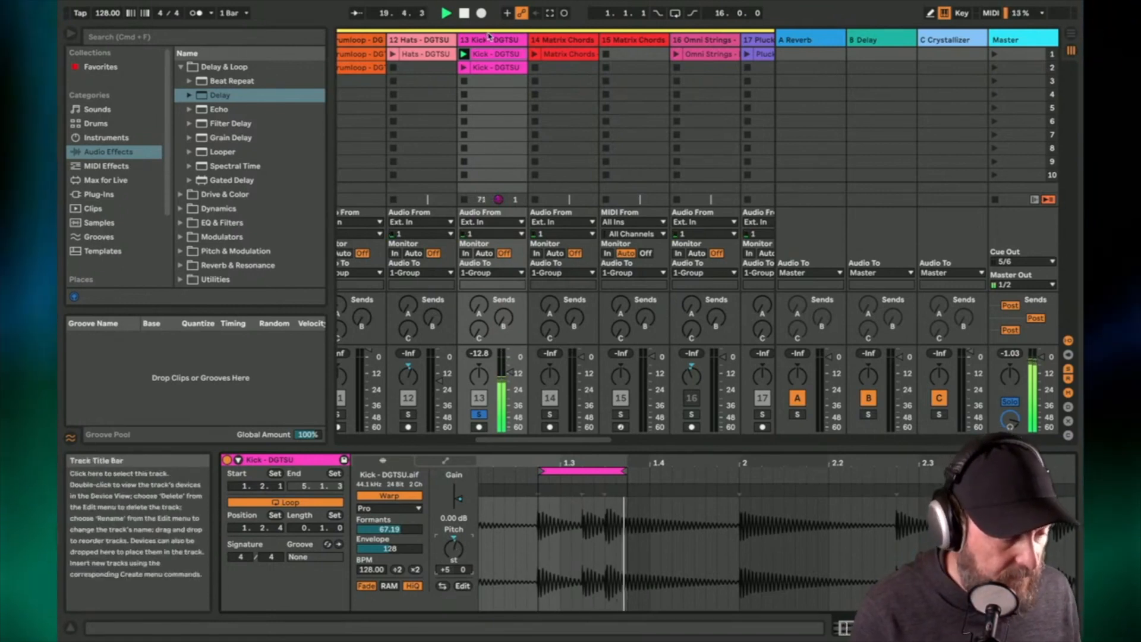
left_click(491, 284)
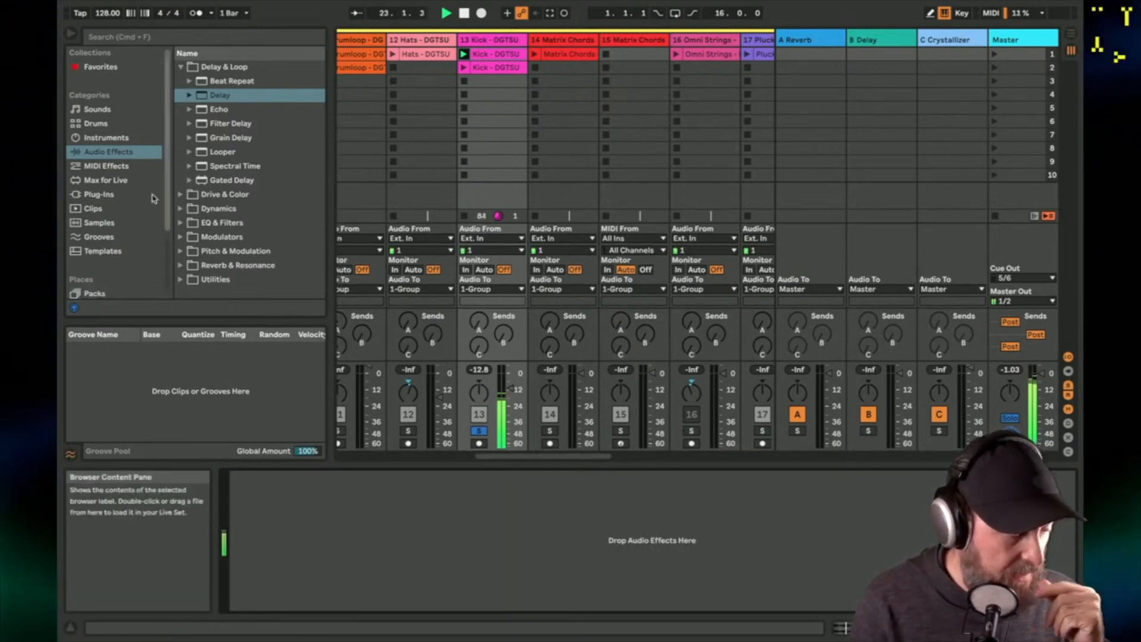
left_click(196, 208)
key("Up")
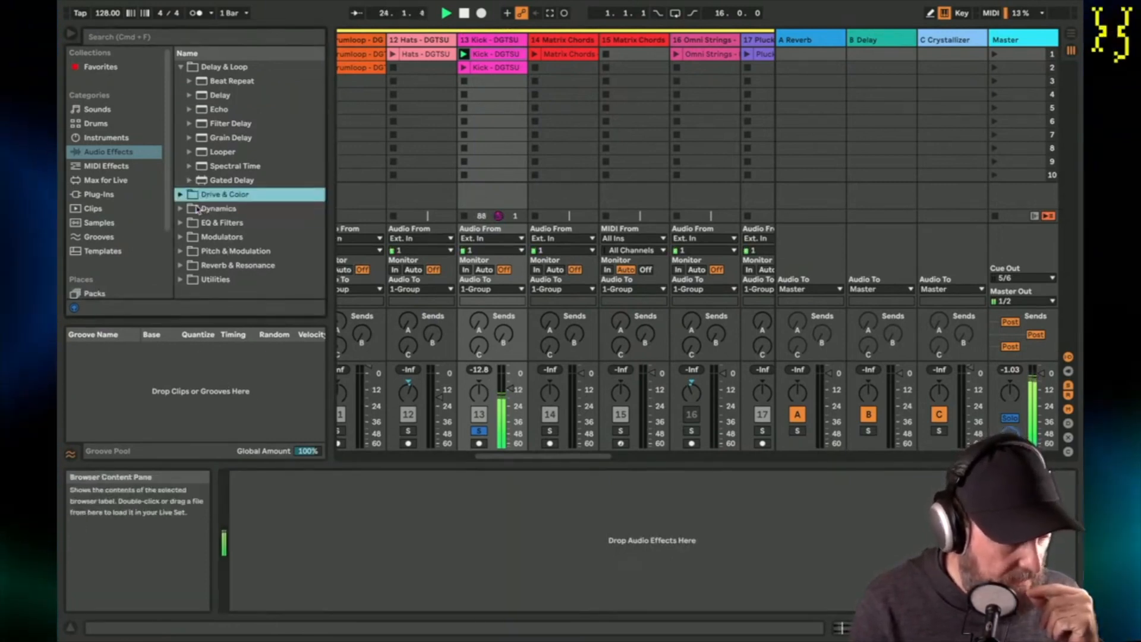
key("Right")
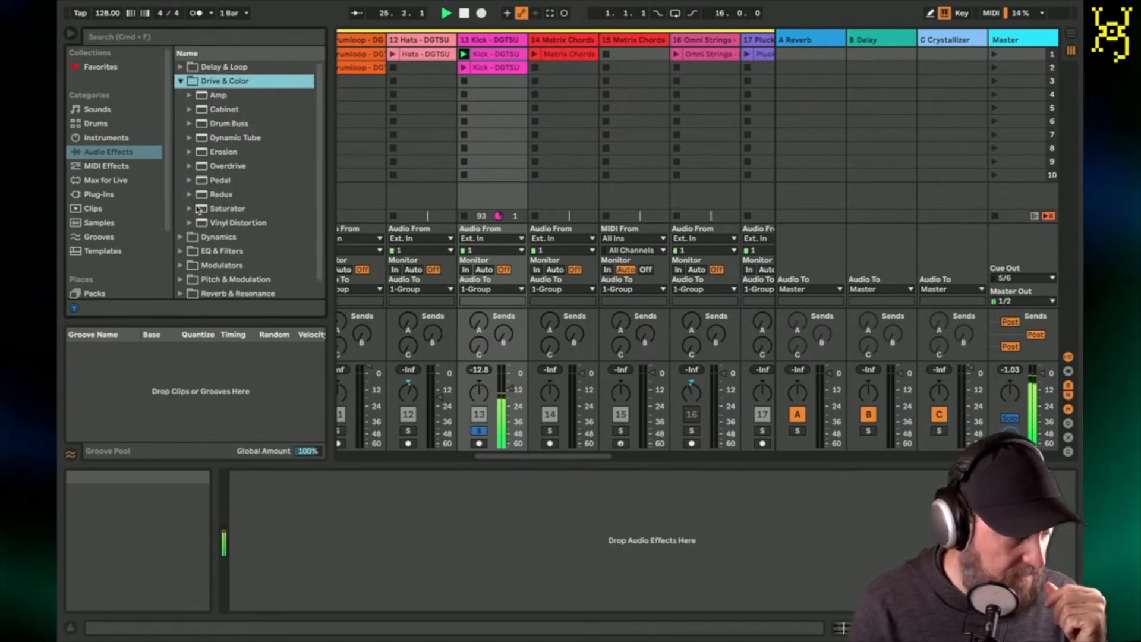
double_click(198, 209)
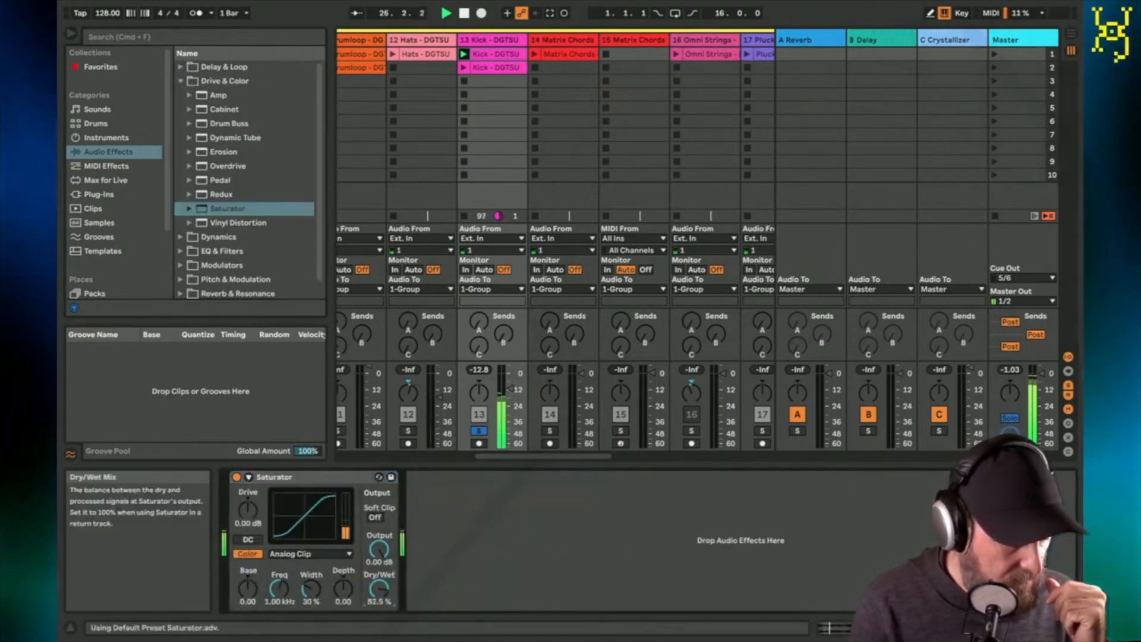
Step: Shape the Kick - DGTSU Saturator with Hard Curve, drive at -6.29 dB and dry/wet at 81.7%, and lower the track volume slightly
left_click_drag(379, 590, 379, 594)
left_click_drag(248, 510, 247, 494)
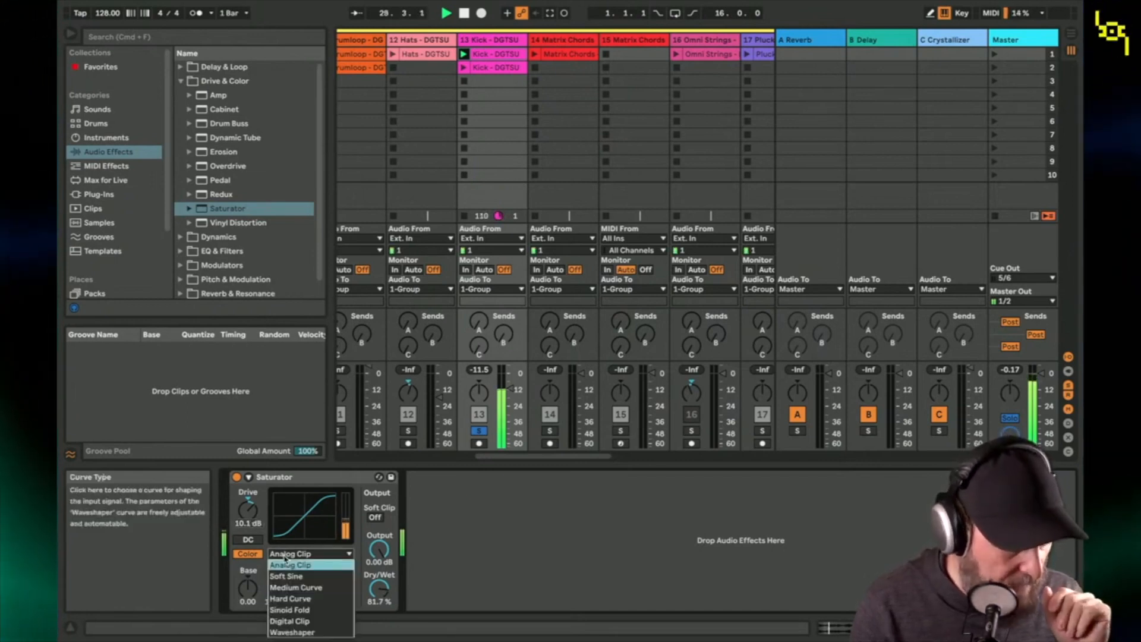
left_click(287, 599)
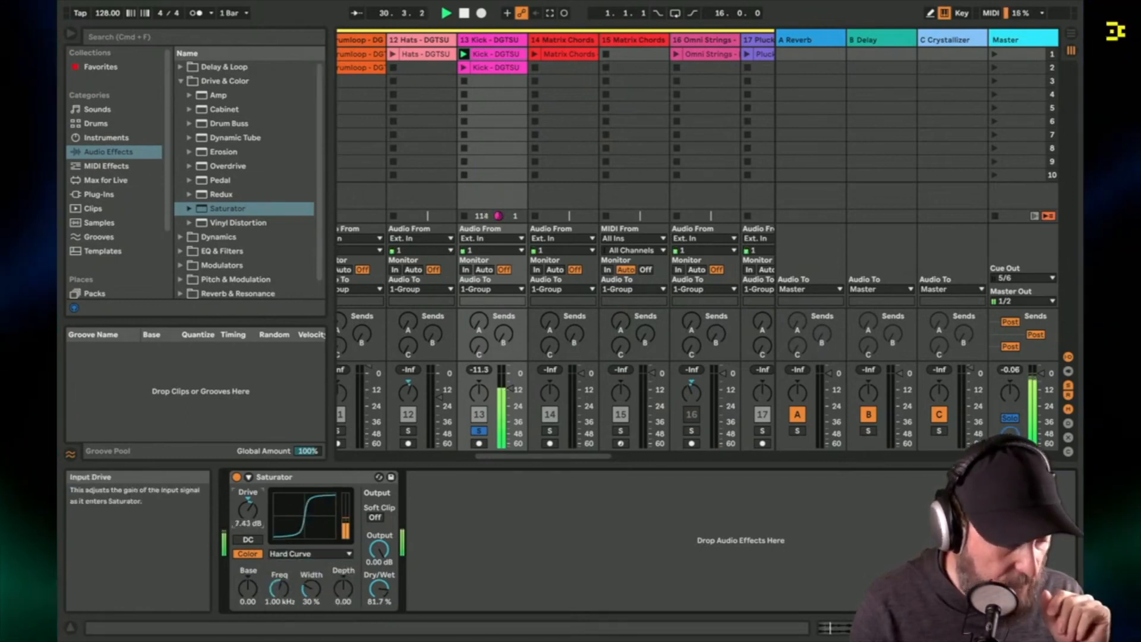
left_click_drag(248, 510, 250, 516)
left_click_drag(510, 389, 510, 390)
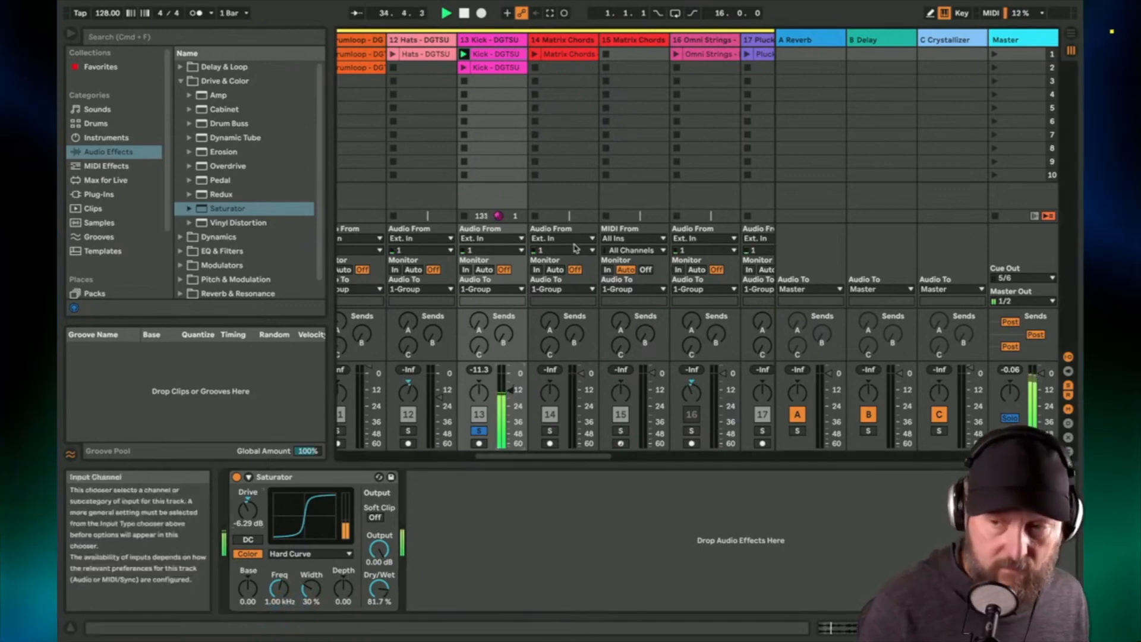
Step: Solo the Hihat Open track together with kick track 26, and clear all solos to bring back the full mix
scroll(576, 247, "right", 8)
scroll(576, 247, "right", 3)
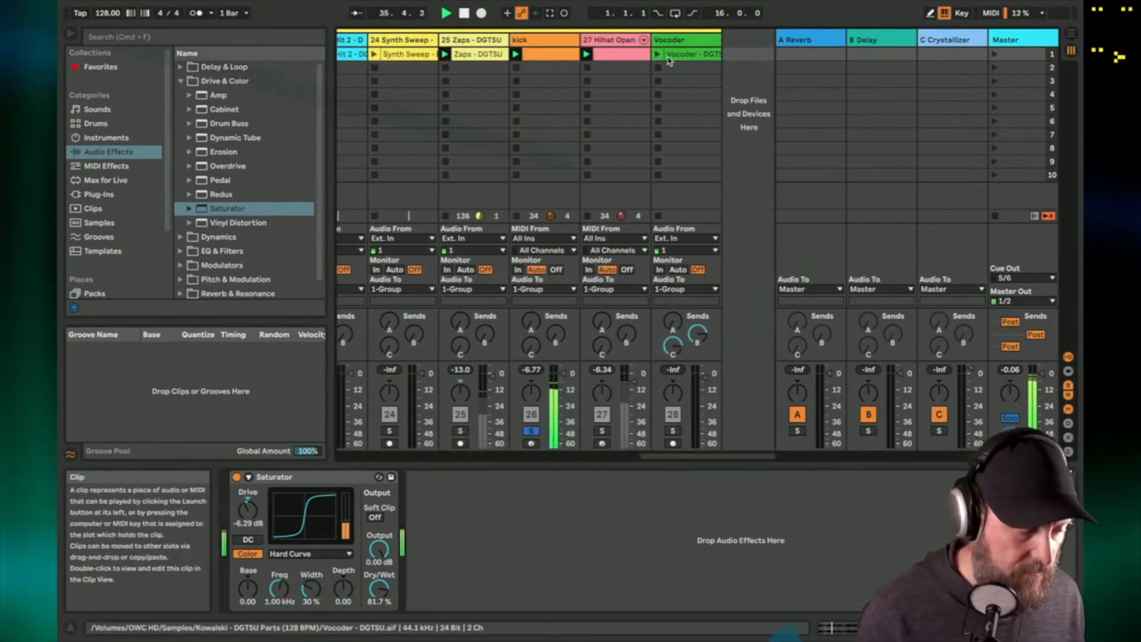
left_click(601, 431)
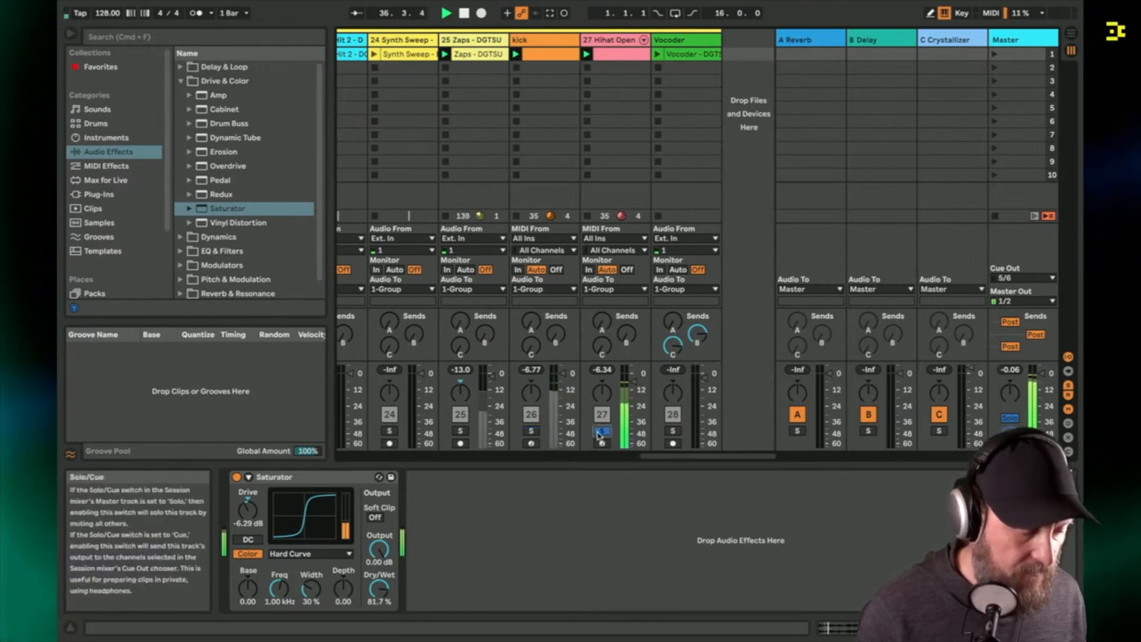
left_click(531, 432, "super")
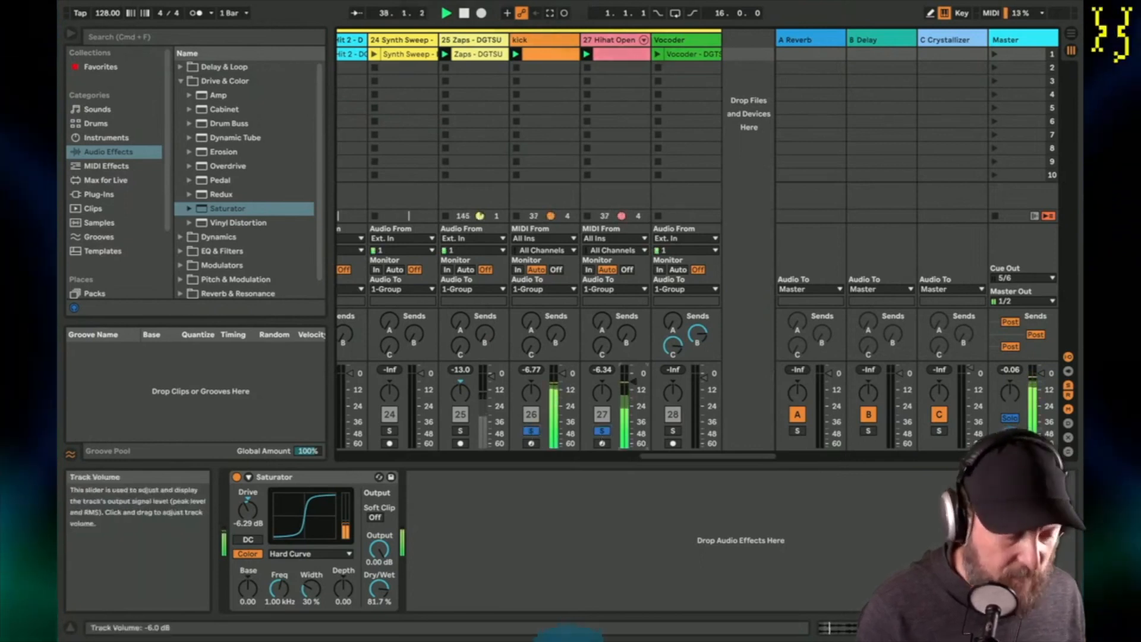
left_click(602, 432)
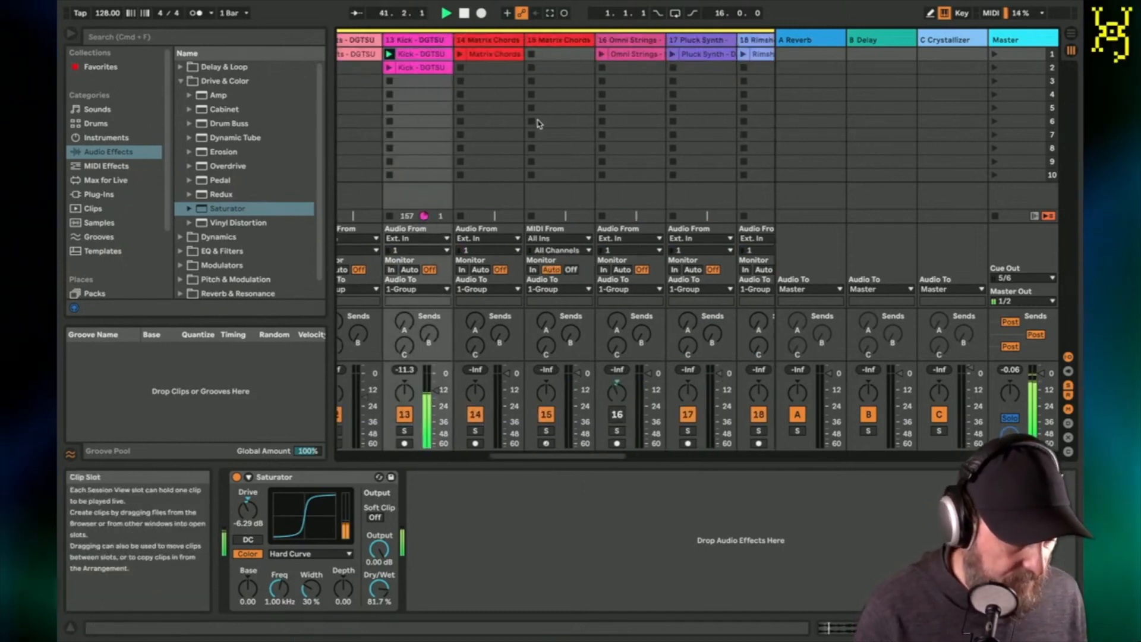
Step: Launch the second Bassline - DGTSU clip, show the Crystallizer window on its track and open the clip's details
scroll(538, 123, "left", 10)
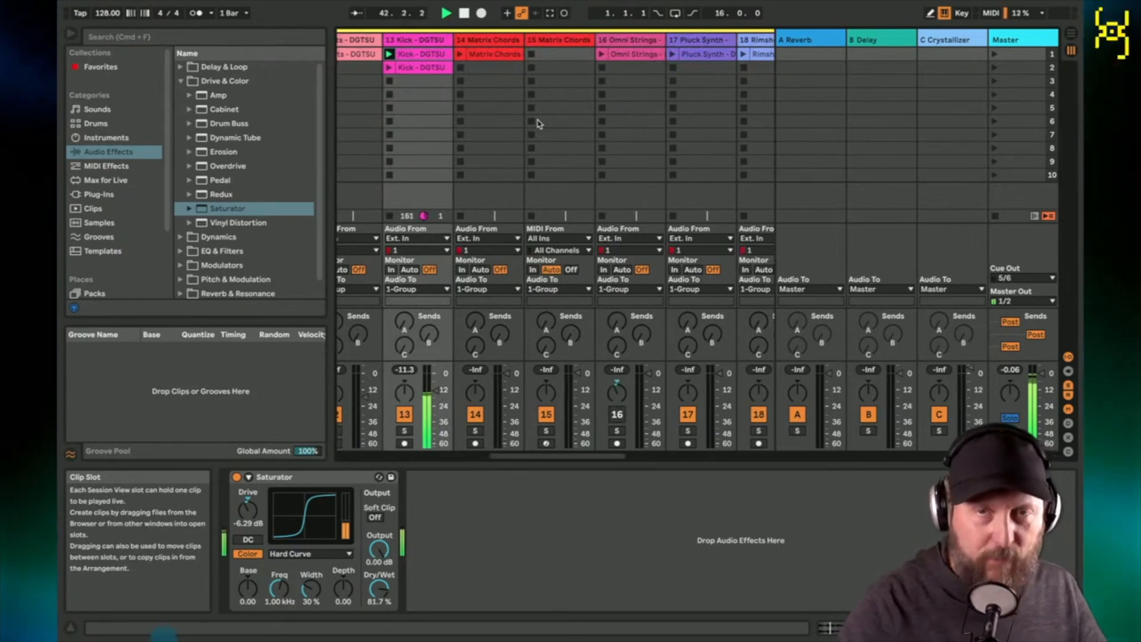
scroll(538, 123, "left", 10)
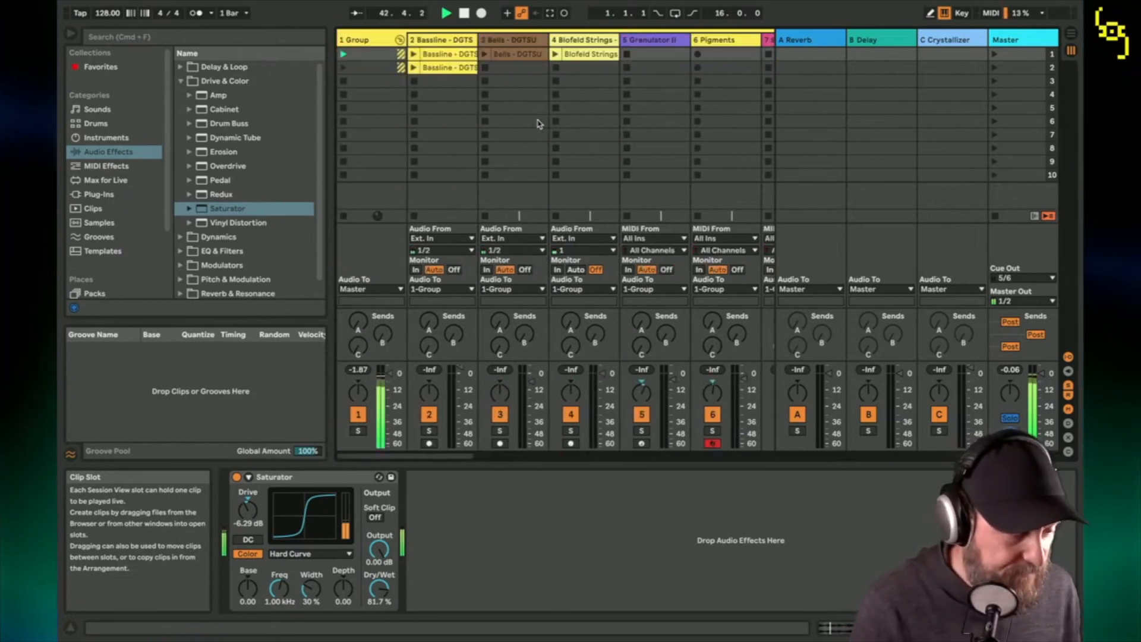
left_click(434, 57)
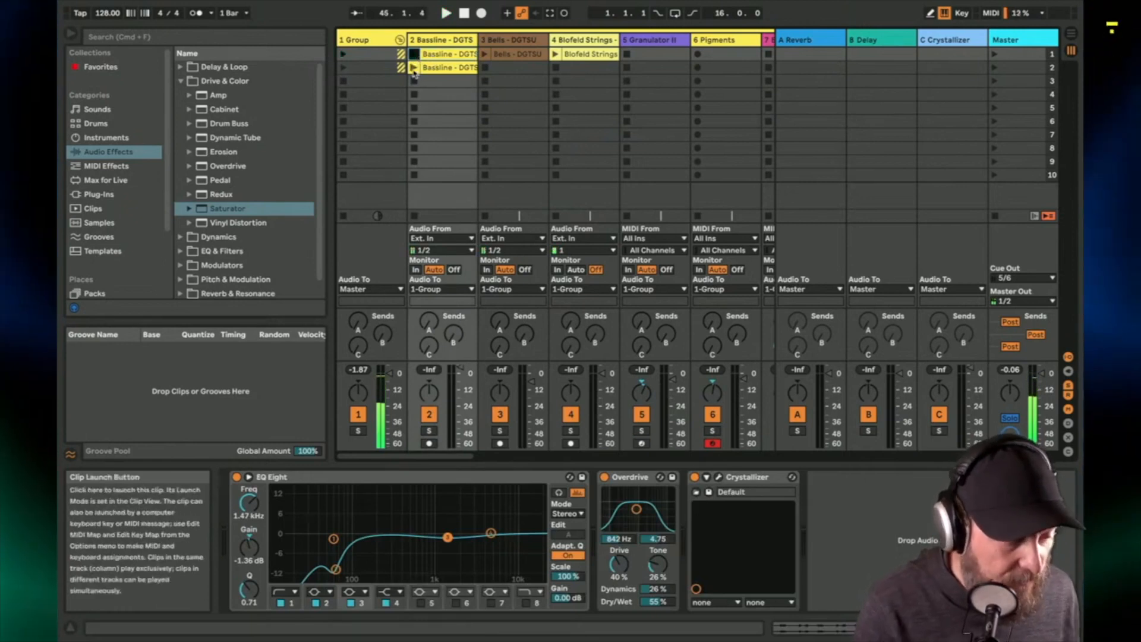
left_click(414, 68)
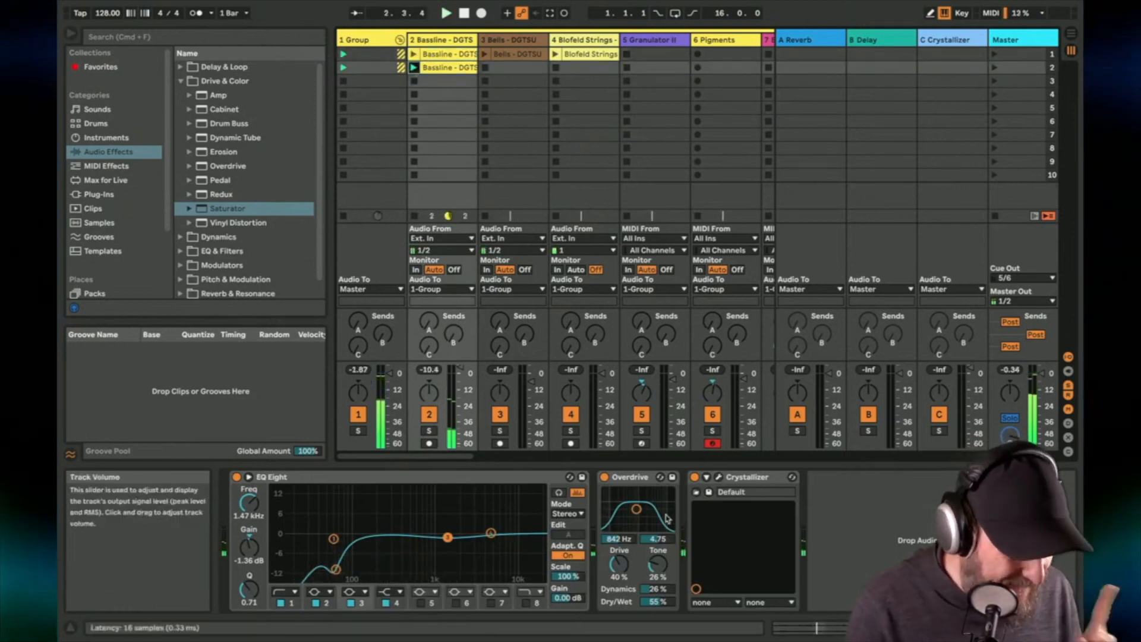
left_click(720, 477)
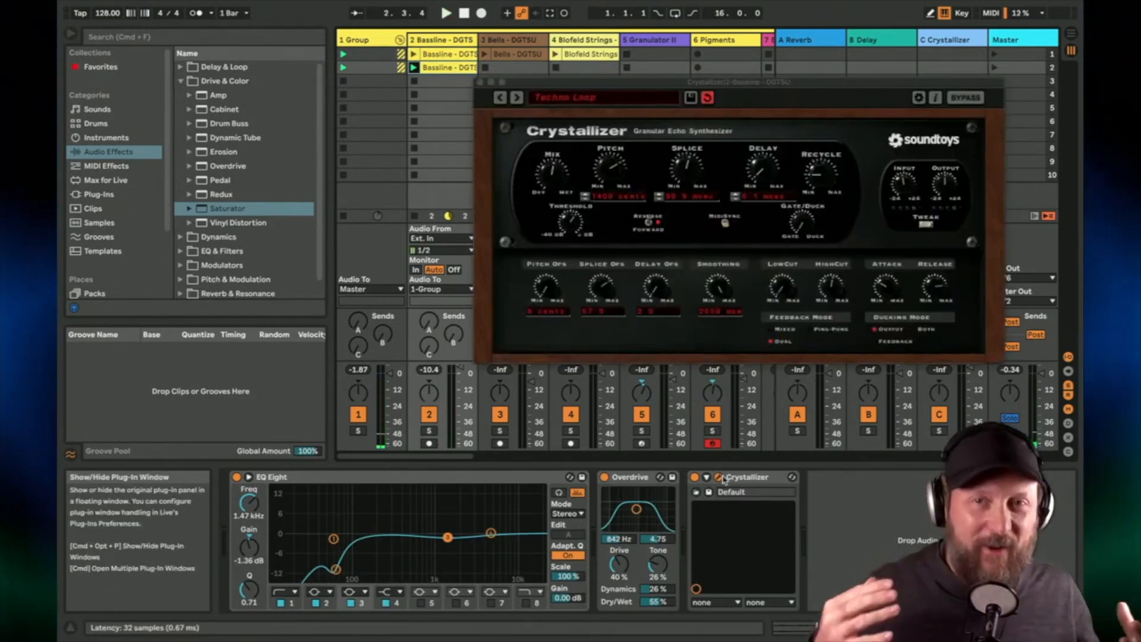
key("space")
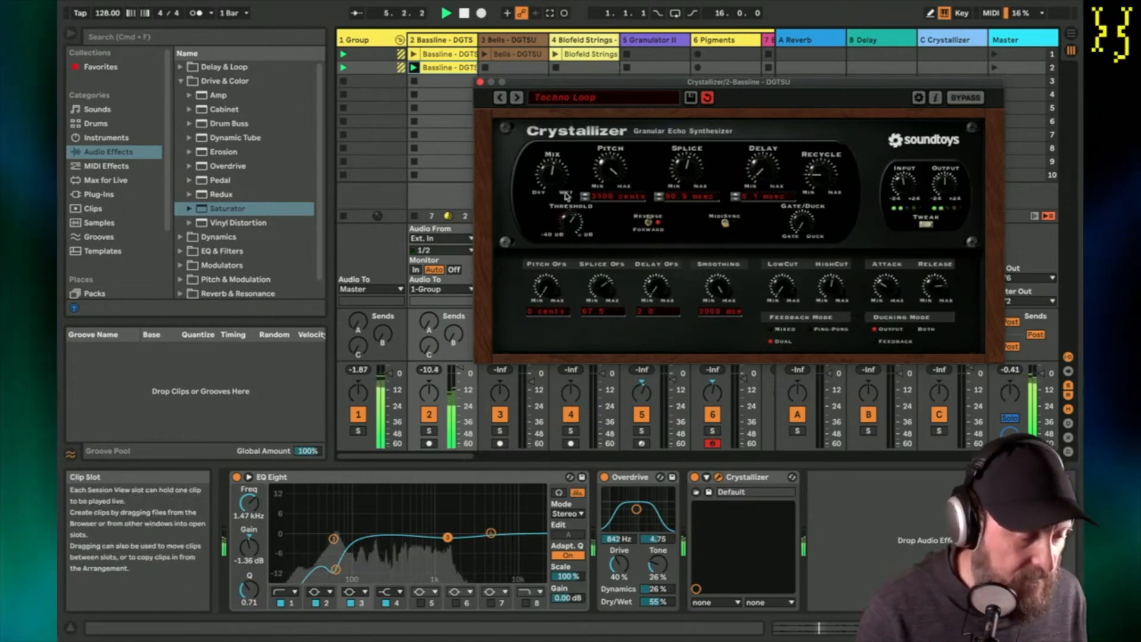
double_click(443, 68)
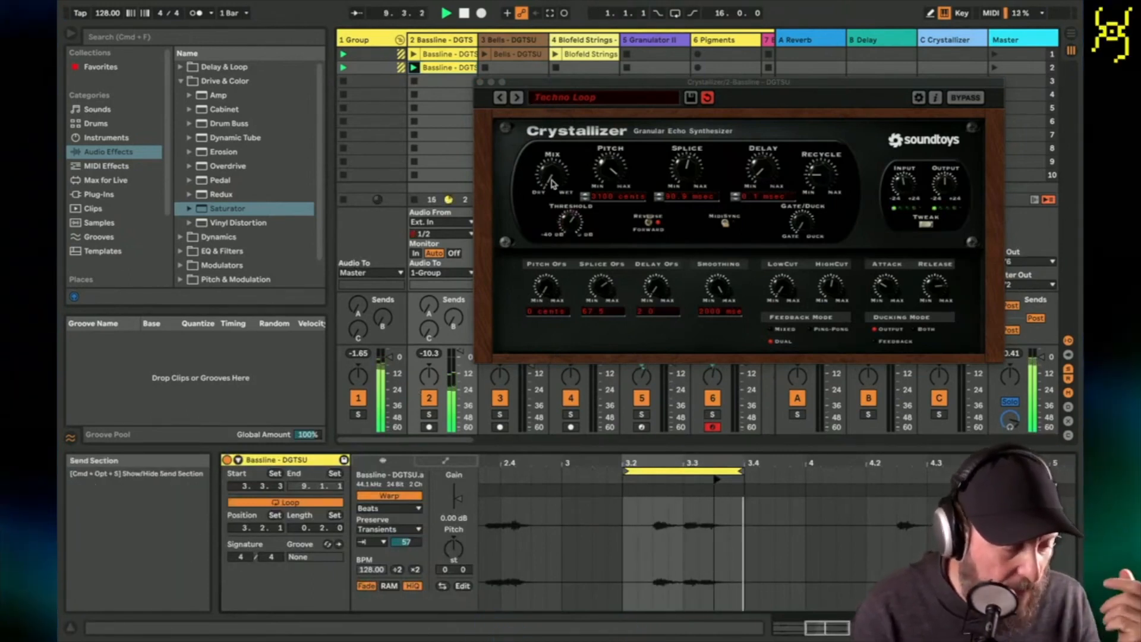
Step: Audition Crystallizer presets on the bassline up to Longest Builder and turn the bassline track volume down slightly
left_click(517, 100)
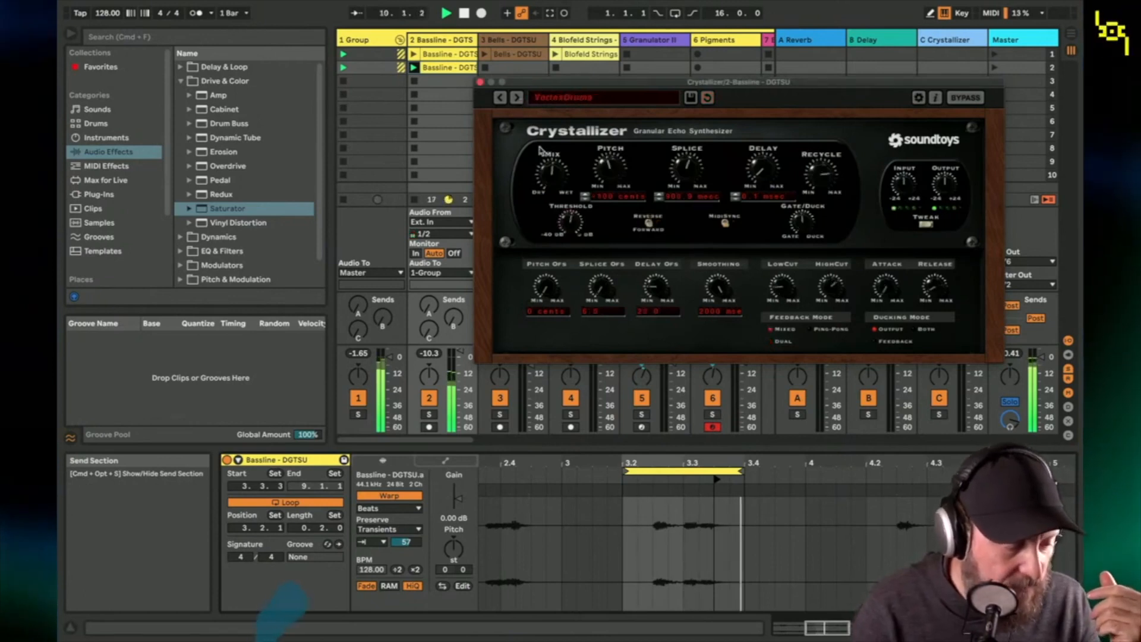
left_click(518, 98)
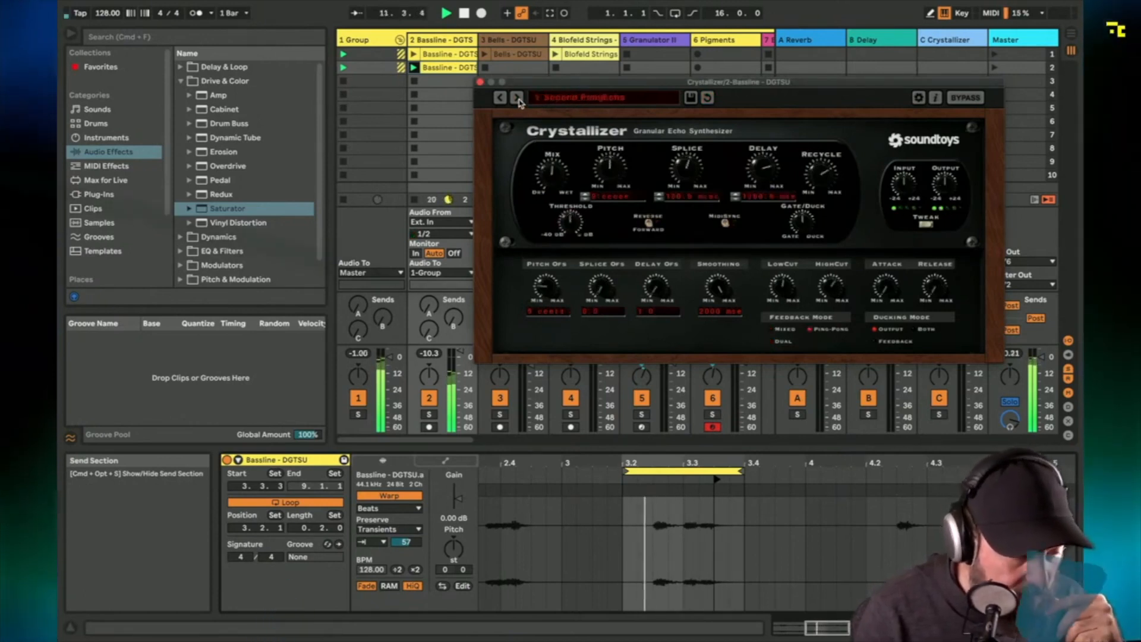
left_click(518, 99)
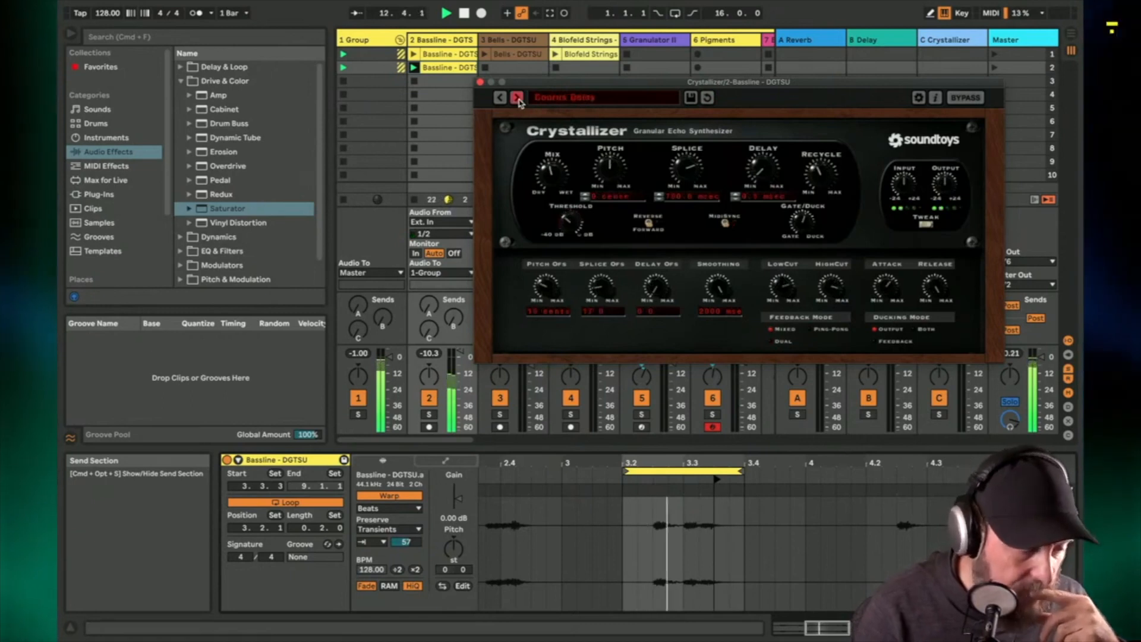
left_click(518, 99)
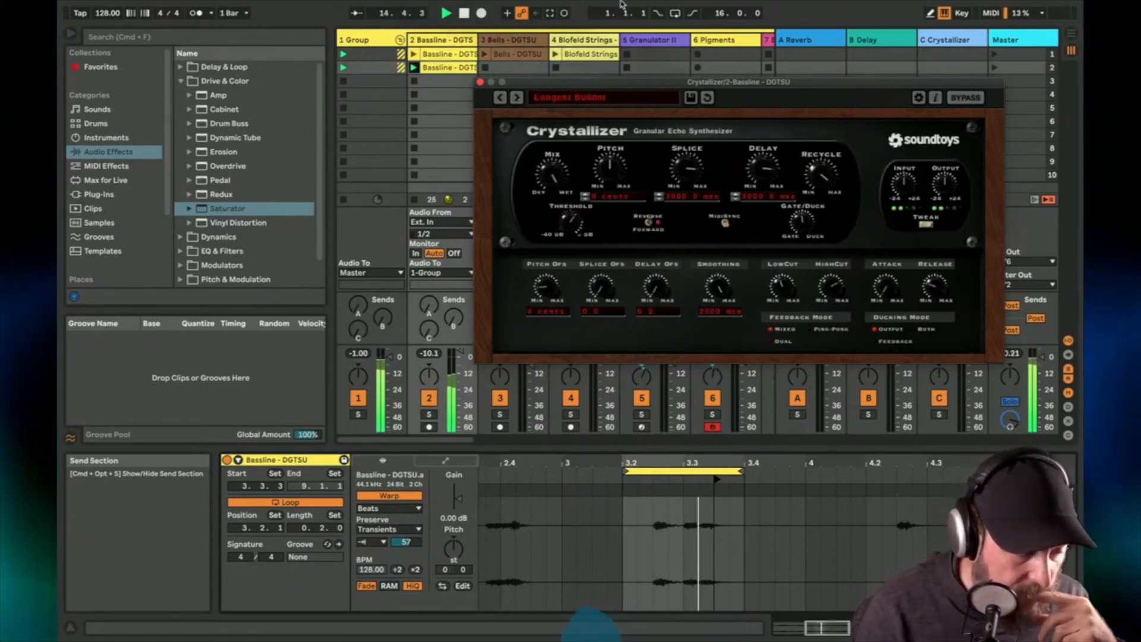
left_click_drag(457, 359, 457, 365)
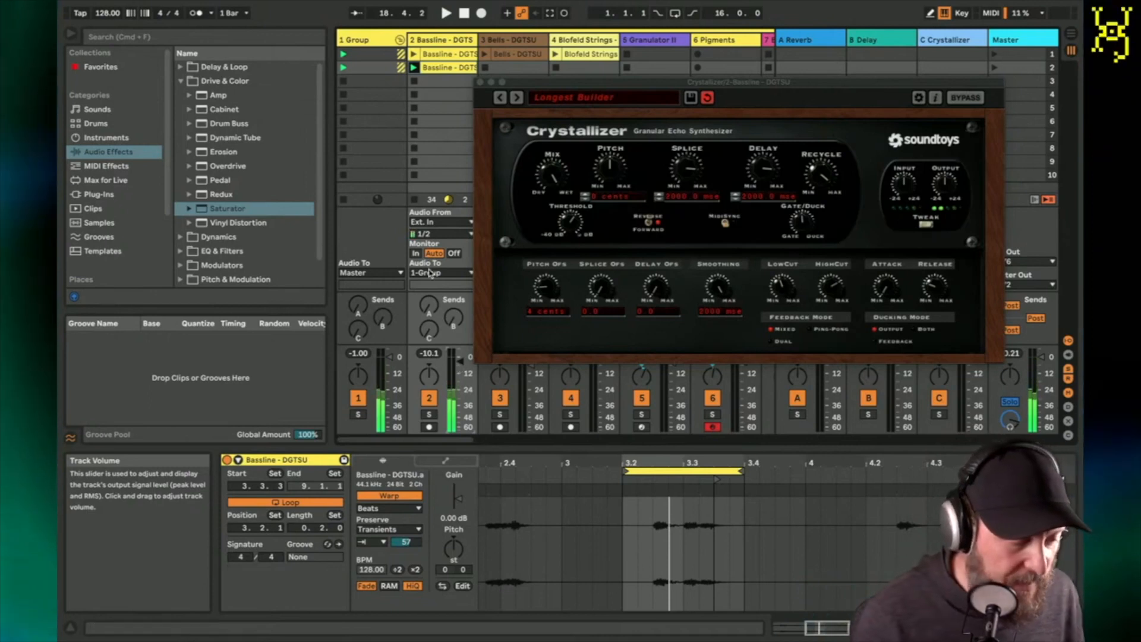
Step: Advance the bassline's Crystallizer presets to Slap Pong Detune, stop playback and close the plug-in window
left_click(516, 98)
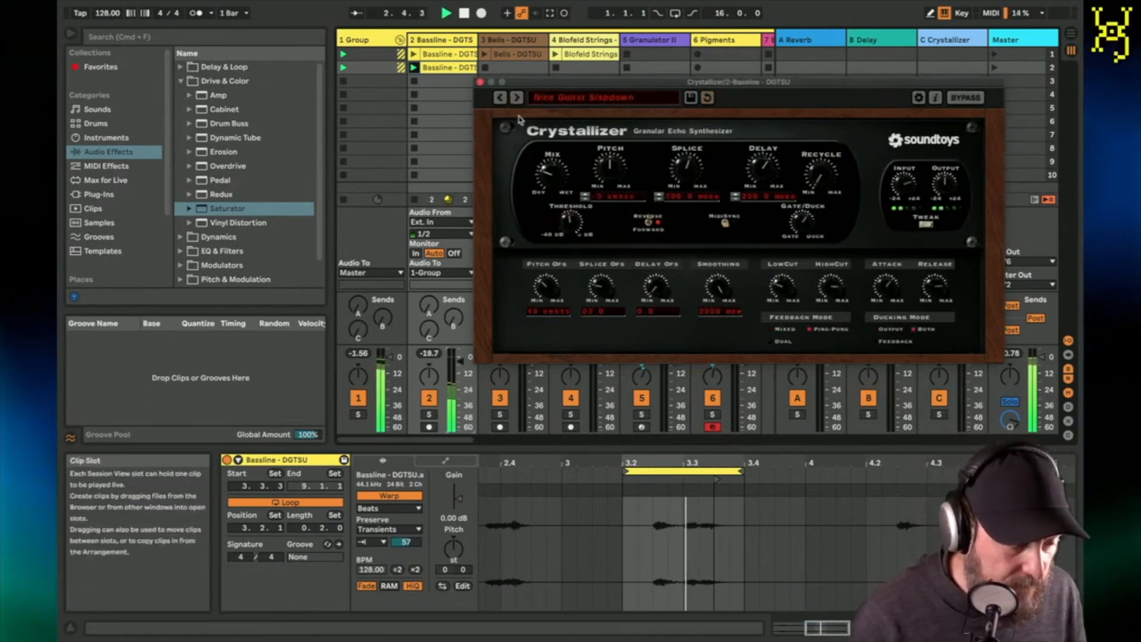
left_click(517, 98)
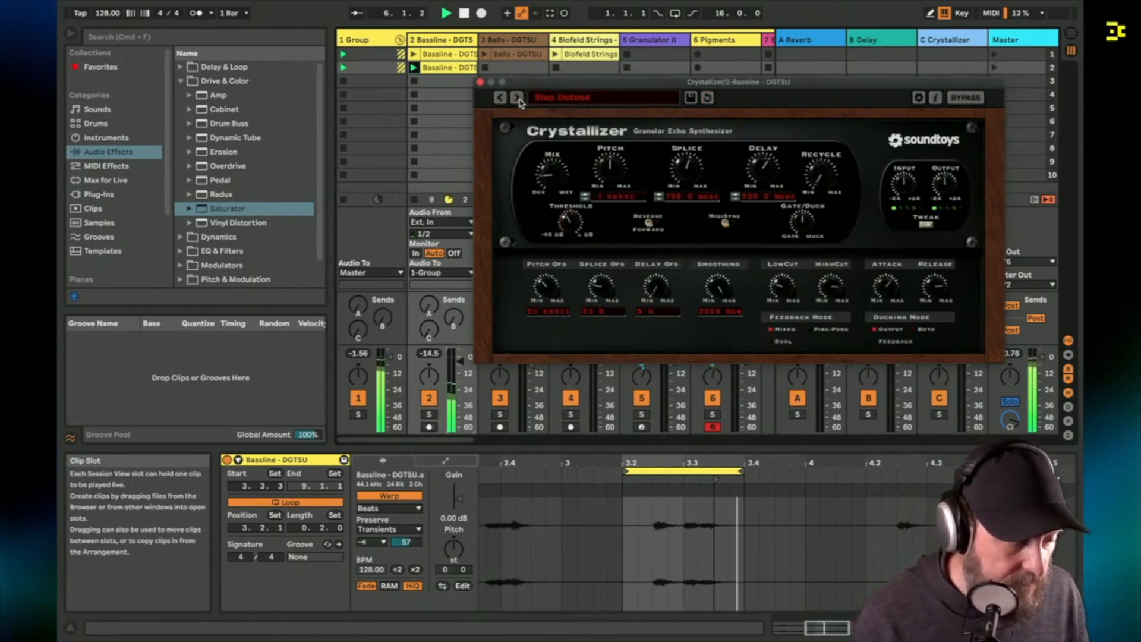
left_click(517, 98)
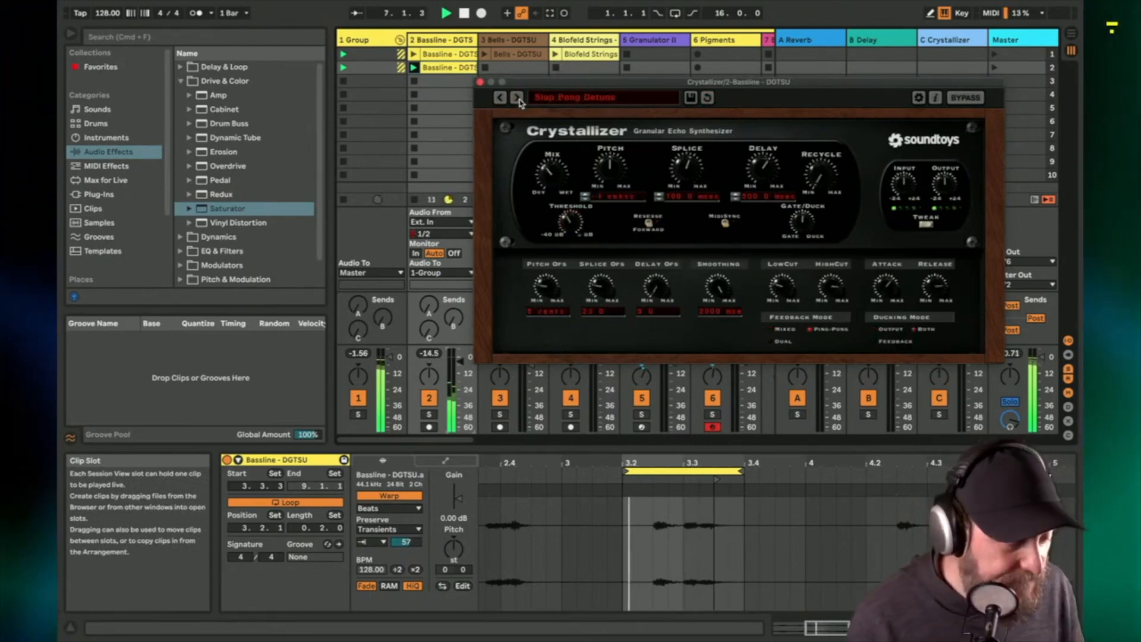
key("space")
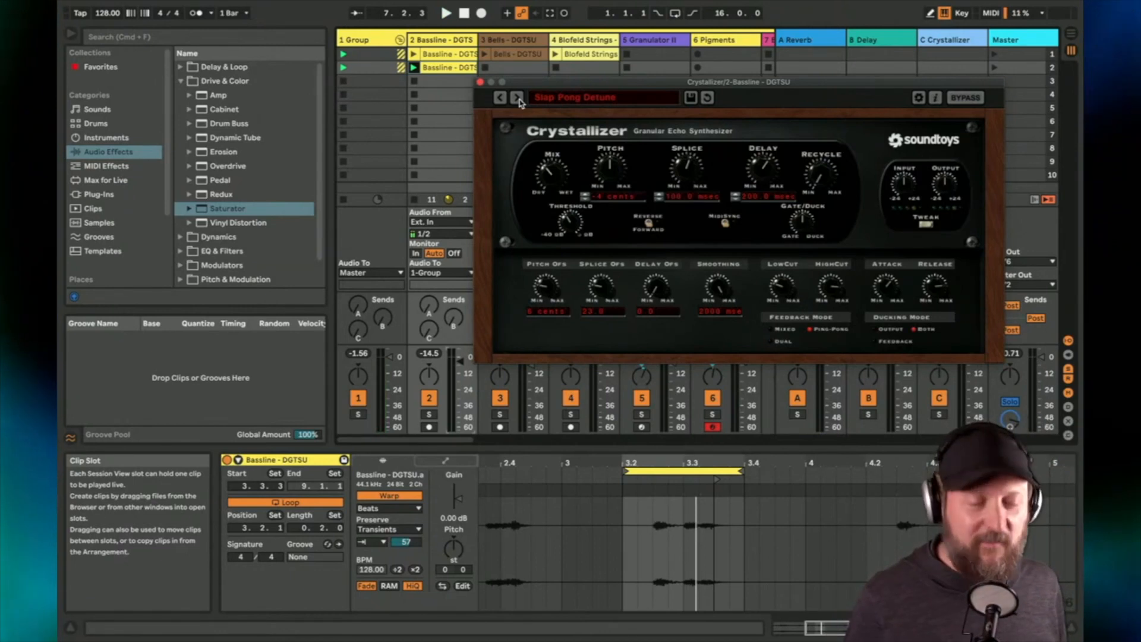
left_click(481, 82)
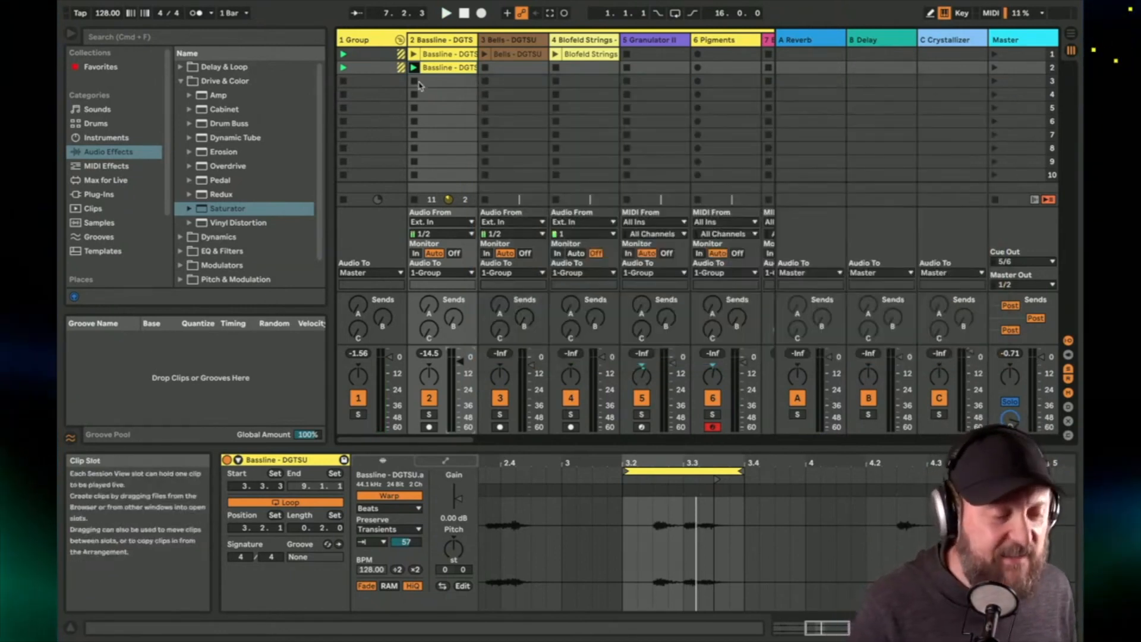
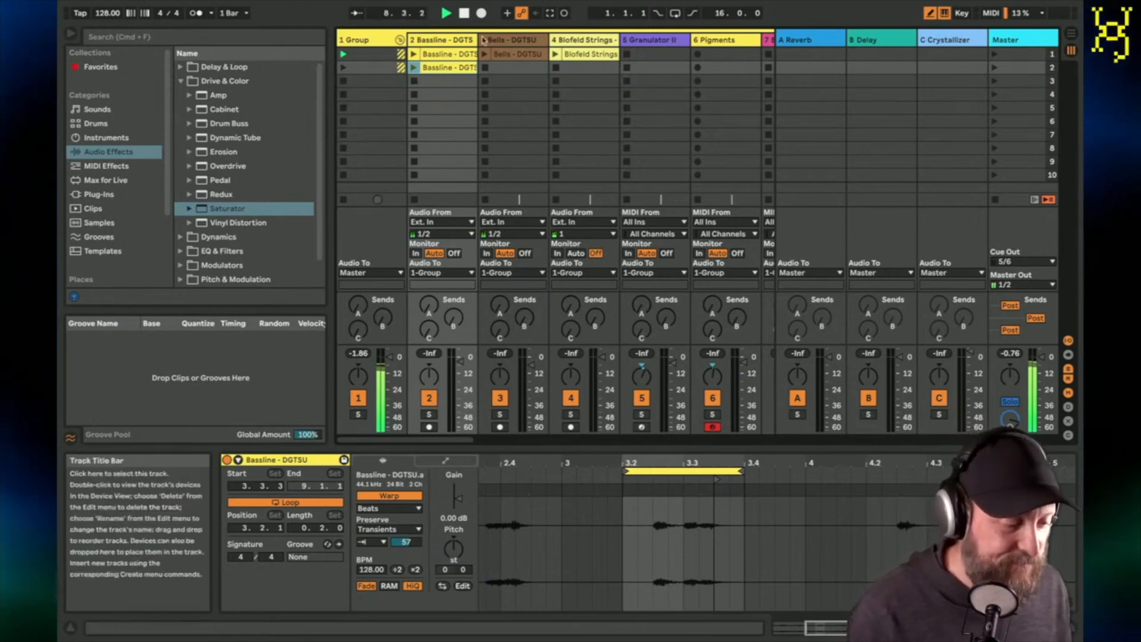
Step: Relaunch the second Bassline - DGTSU clip and shift its two-beat loop to start at position 3.3.1
left_click(414, 67)
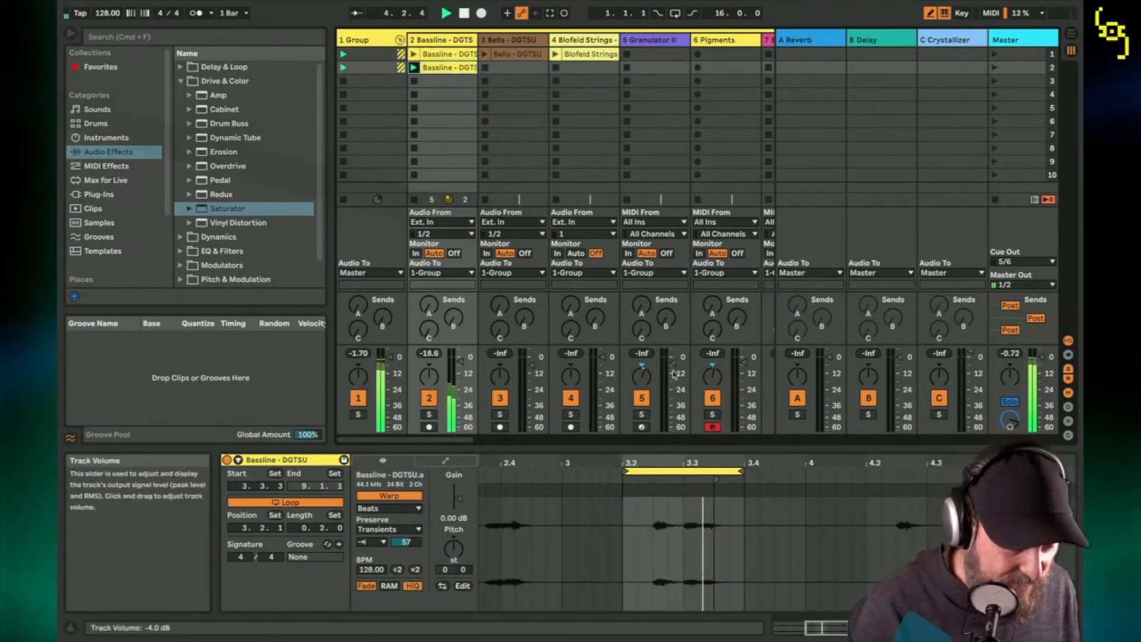
left_click_drag(679, 472, 739, 472)
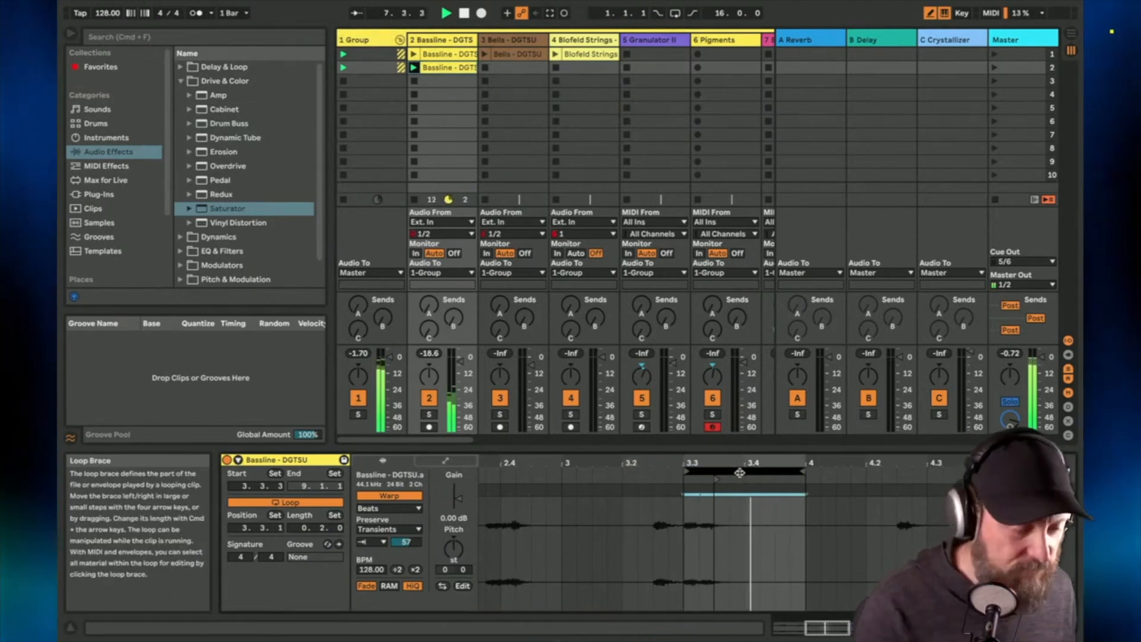
Step: Reopen Crystallizer on the bassline track, advance its presets to Ping Pong Rising and close the plug-in window
double_click(453, 44)
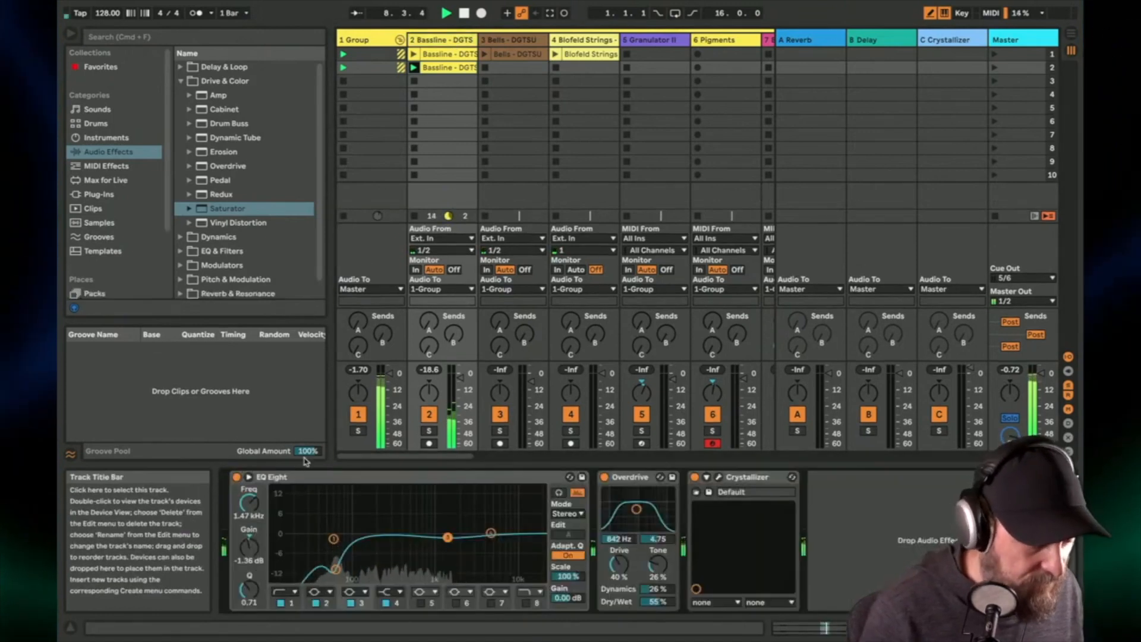
left_click(719, 477)
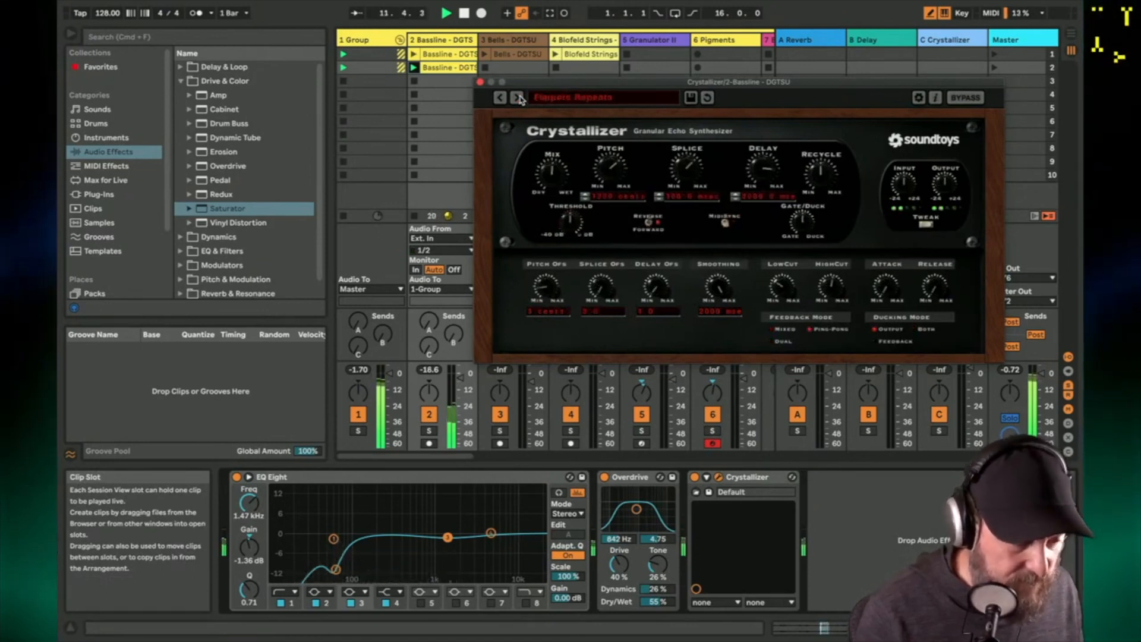
left_click(518, 97)
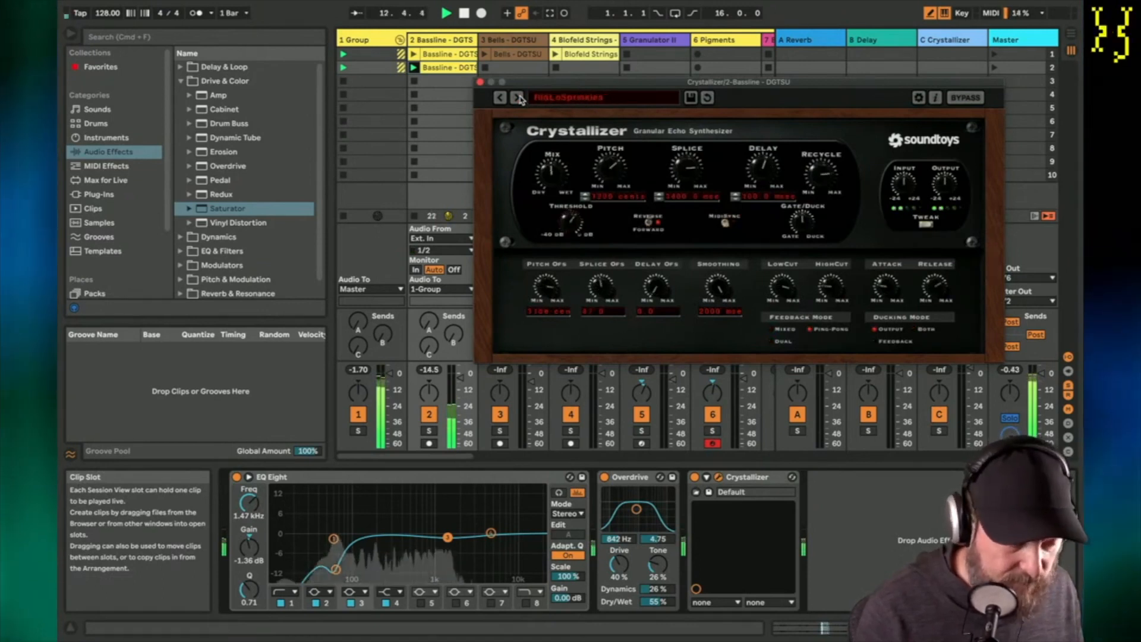
left_click(518, 98)
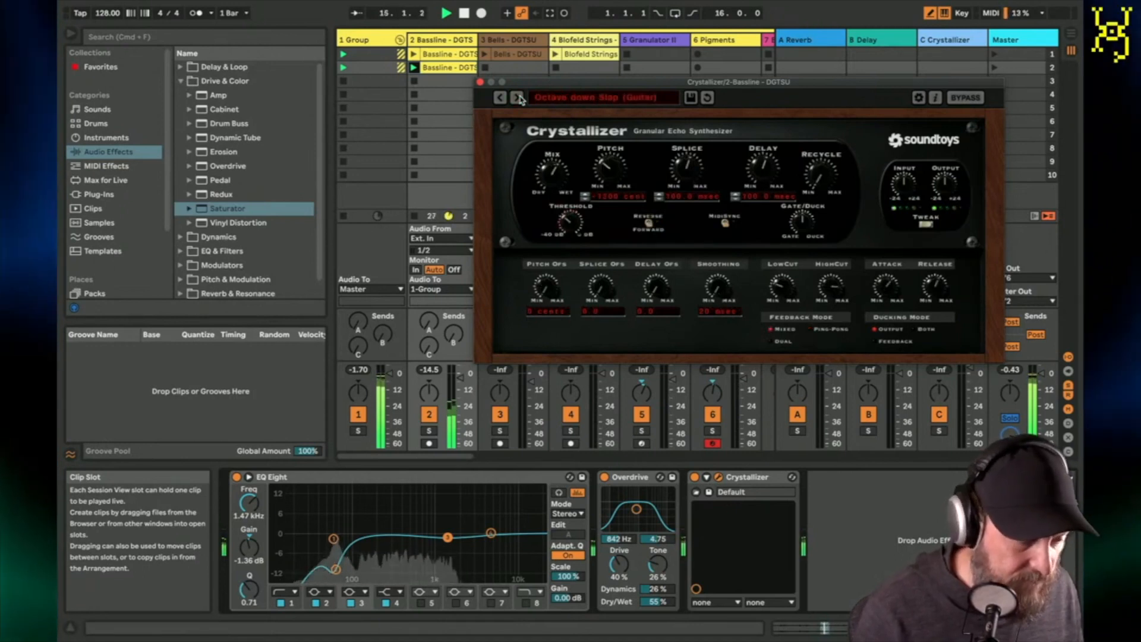
left_click(518, 98)
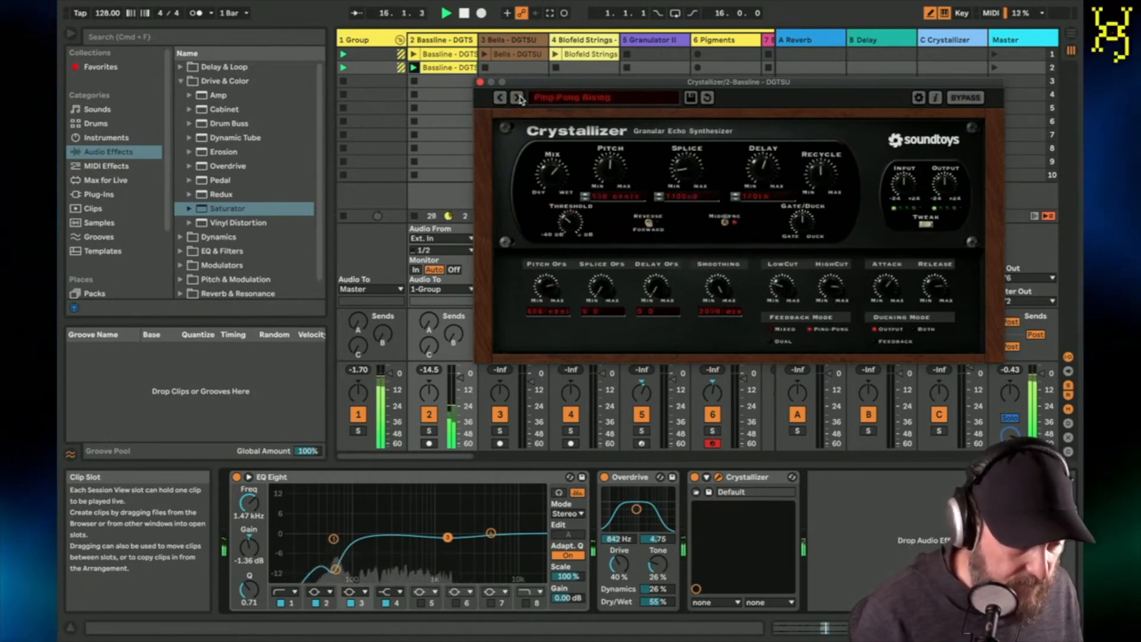
left_click(480, 83)
Step: Launch the Clap - DGTSU clip on track 8 and open its clip details
scroll(523, 72, "right", 5)
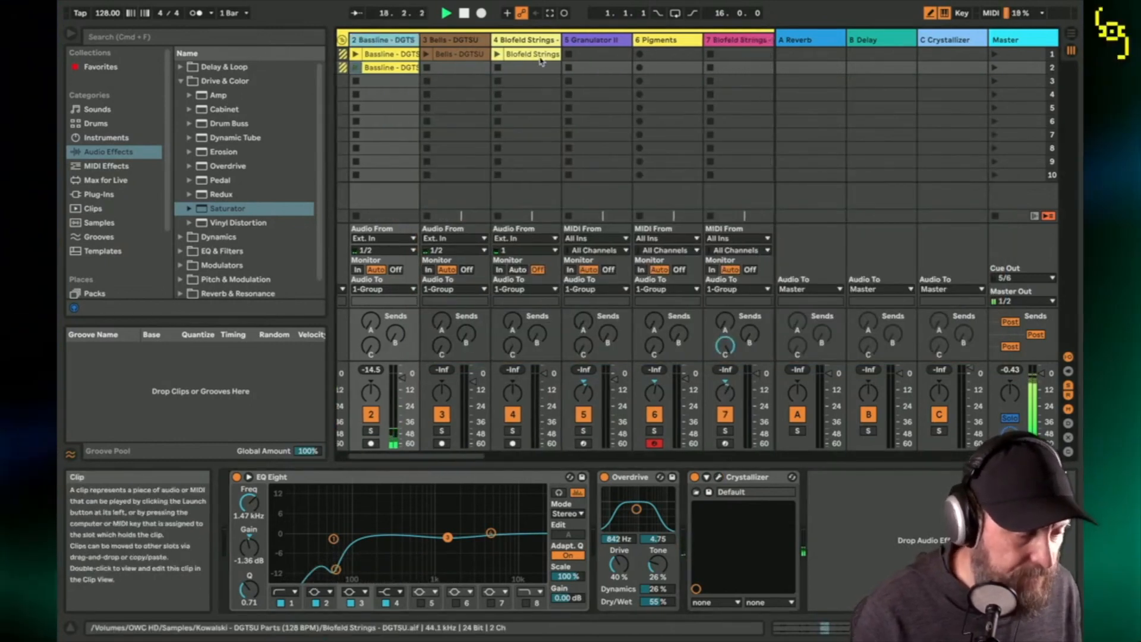
left_click(618, 54)
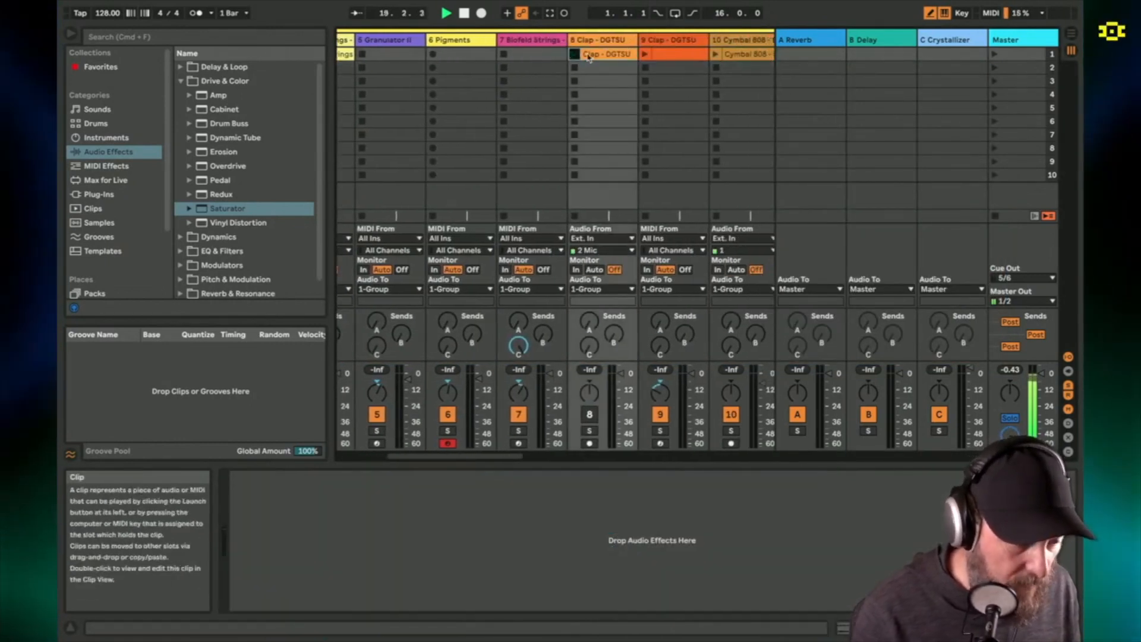
double_click(618, 54)
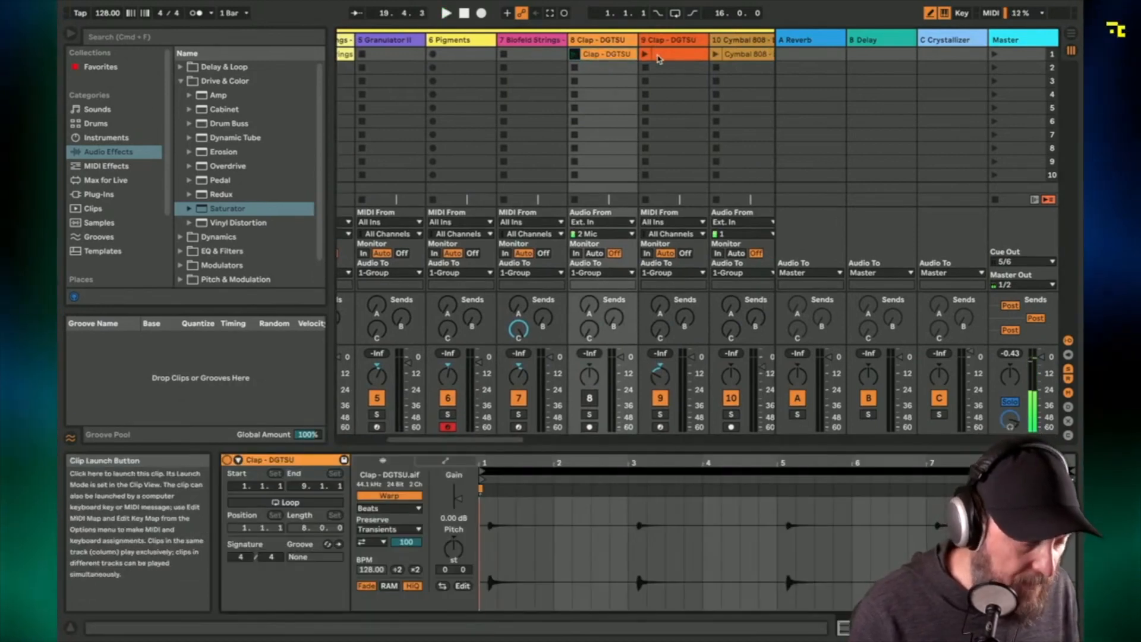
Step: Open the MIDI clip on the track 9 Clap, enlarge its note editor and launch the clip
left_click(660, 57)
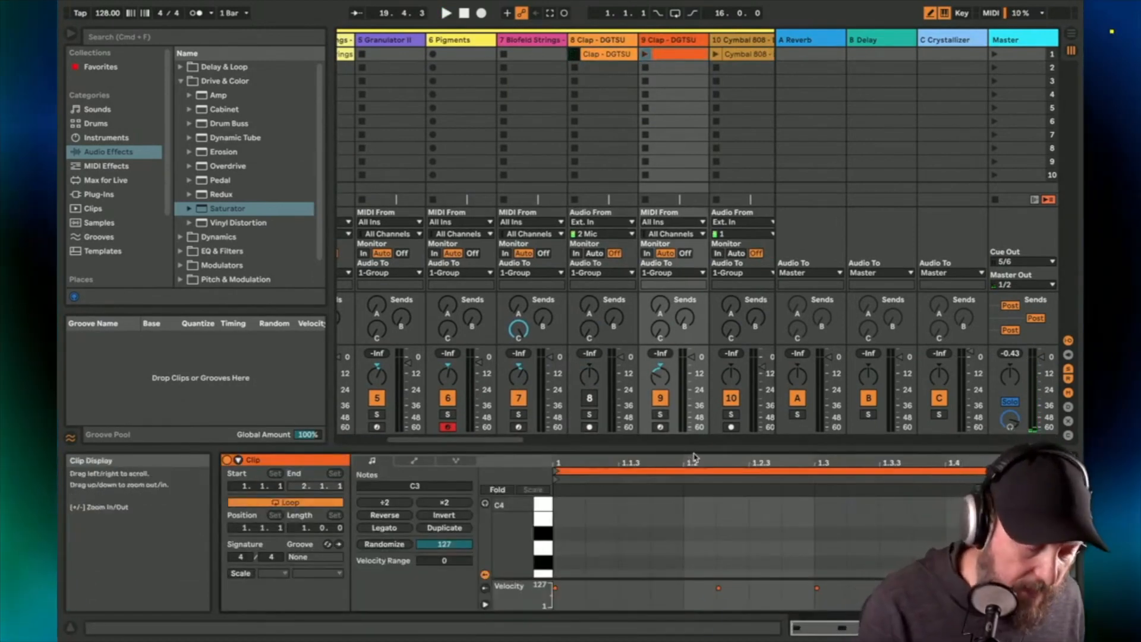
left_click_drag(699, 449, 698, 297)
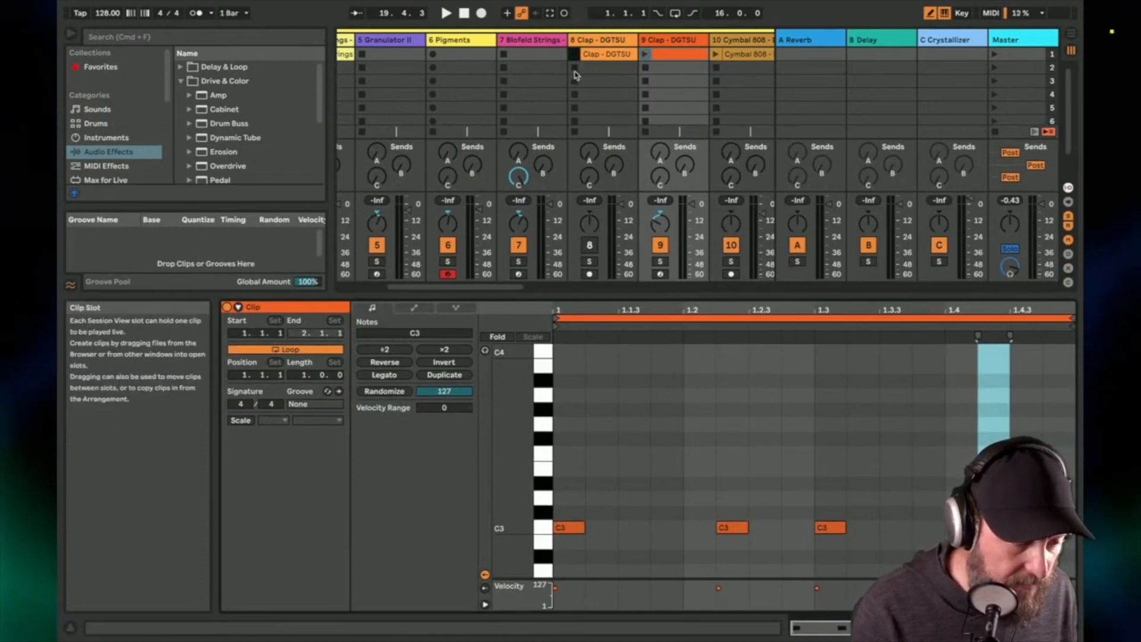
left_click(645, 54)
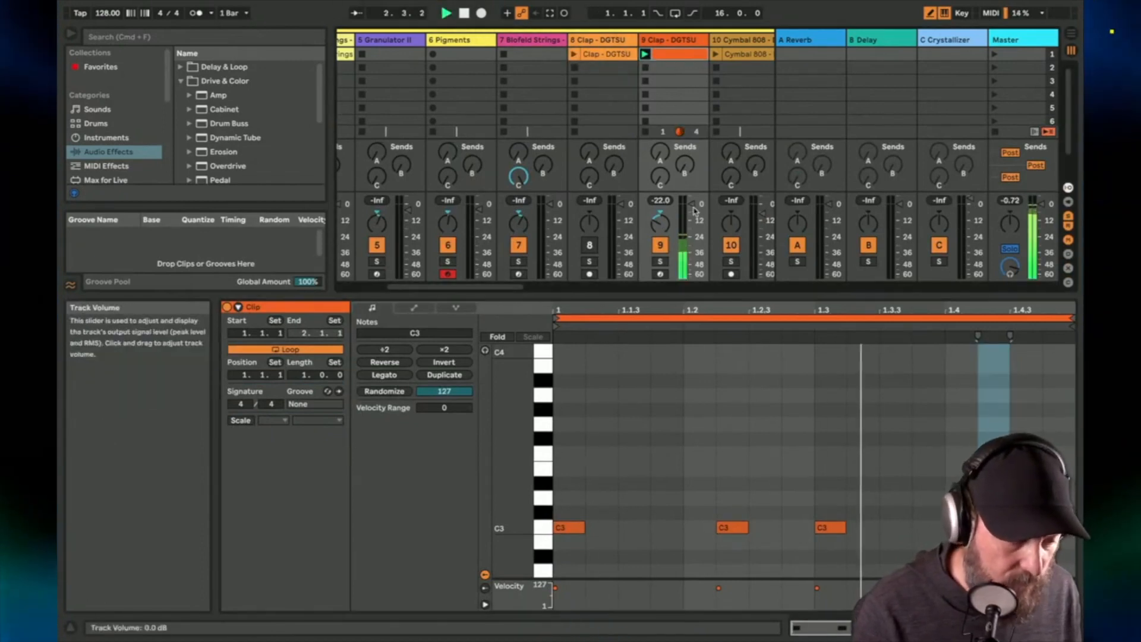
Step: Launch the second Drumloop - DGTSU clip on track 11 and adjust the track's volume
scroll(618, 101, "right", 5)
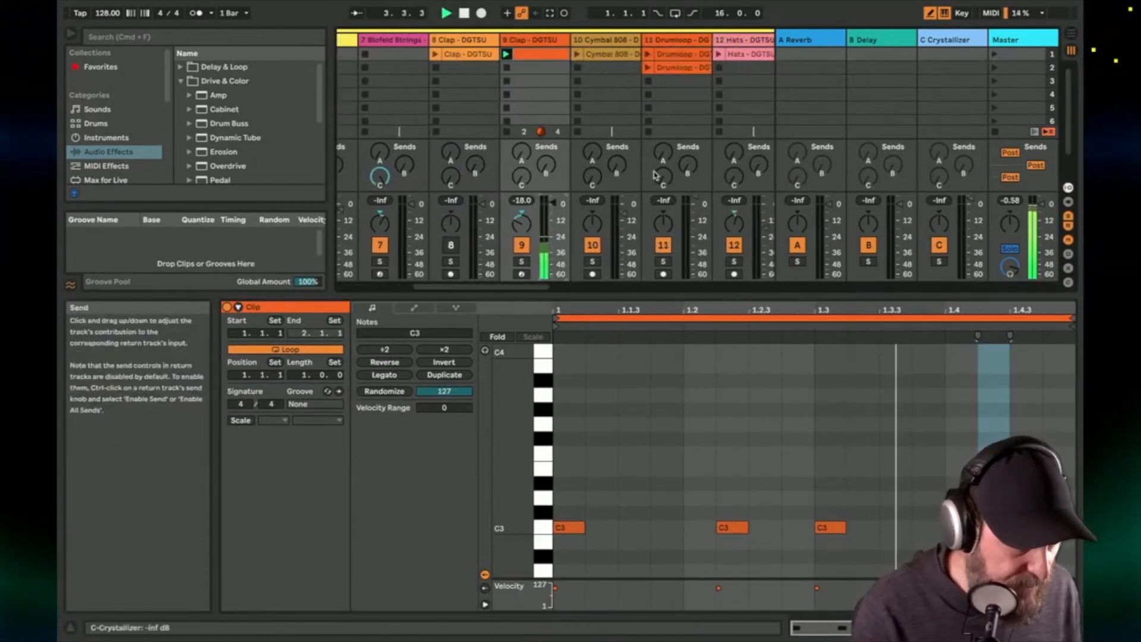
left_click(602, 56)
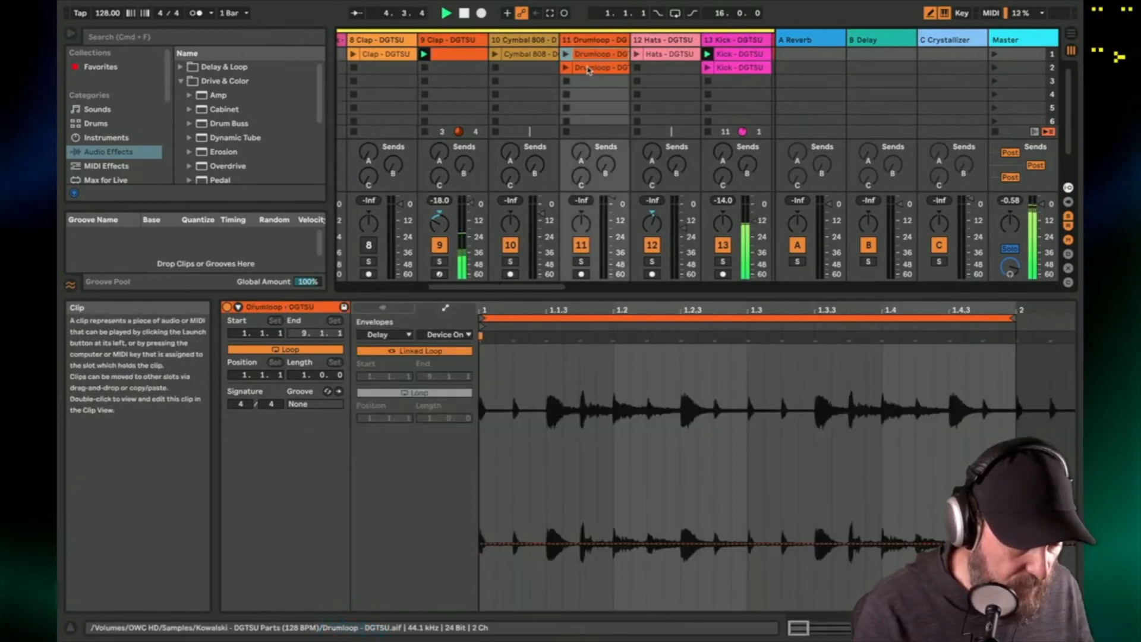
left_click(566, 68)
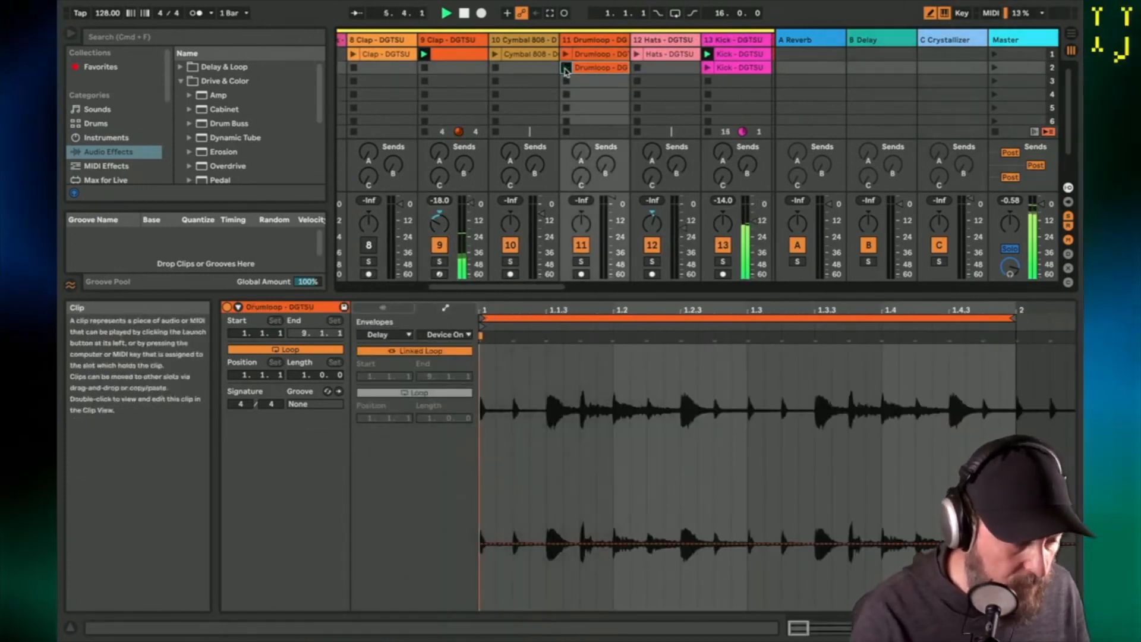
left_click_drag(613, 208, 612, 200)
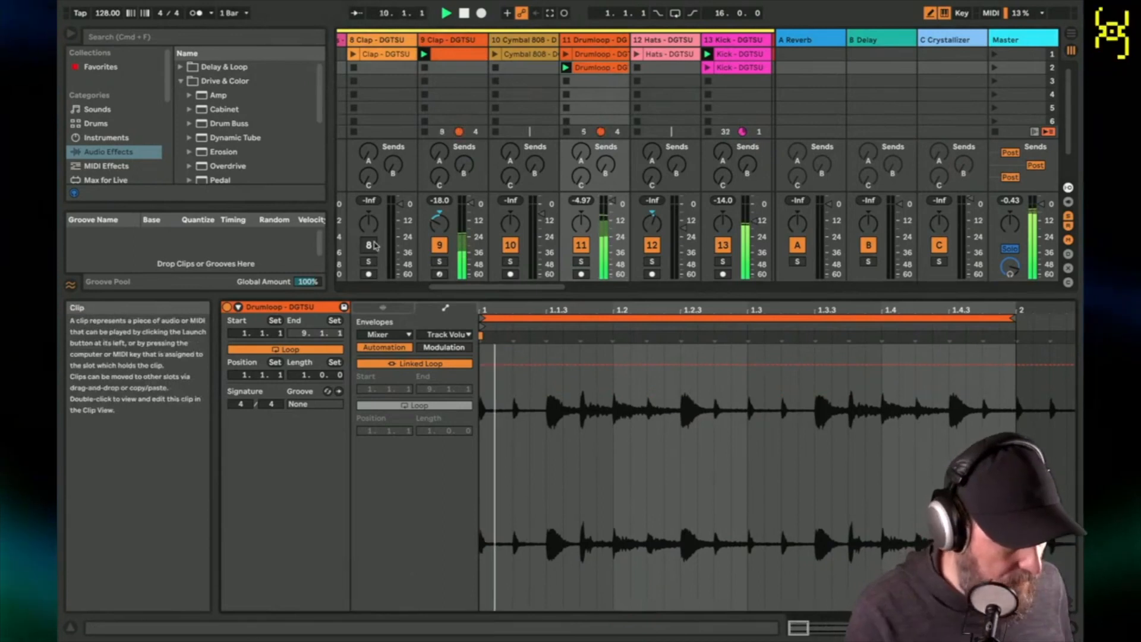
Step: Redraw the drumloop clip's Gain envelope, silencing the sections from beats 1.1 and 1.3 but keeping full-level steps at 1.1.3 and 1.3.3
left_click(385, 335)
left_click(388, 345)
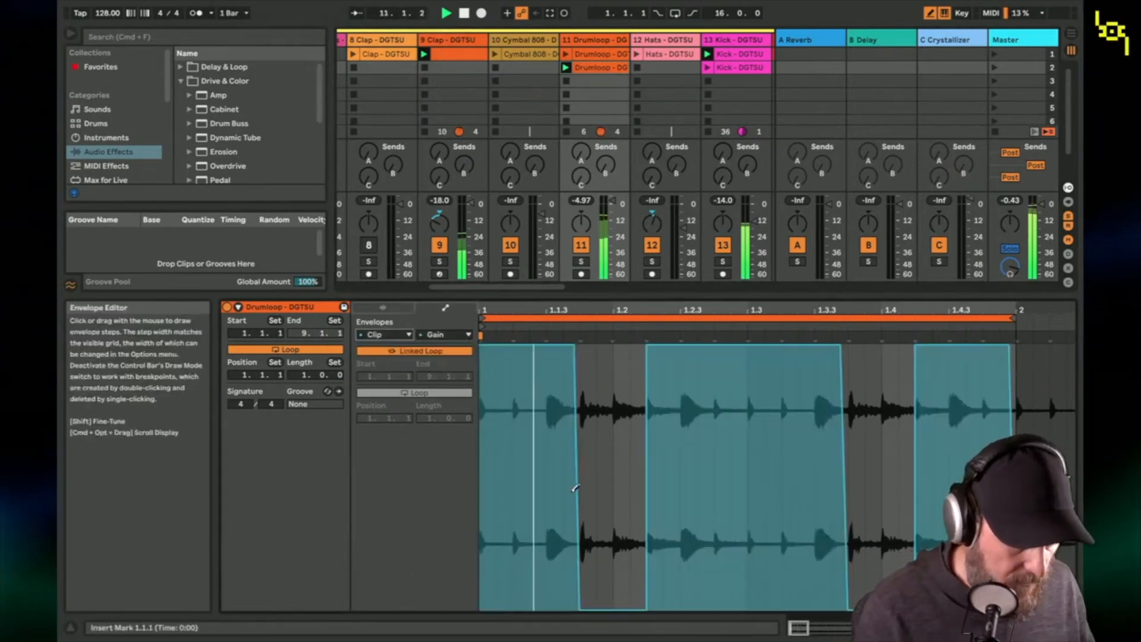
mouse_move(524, 603)
left_mouse_down()
mouse_move(487, 629)
mouse_move(605, 610)
left_mouse_up()
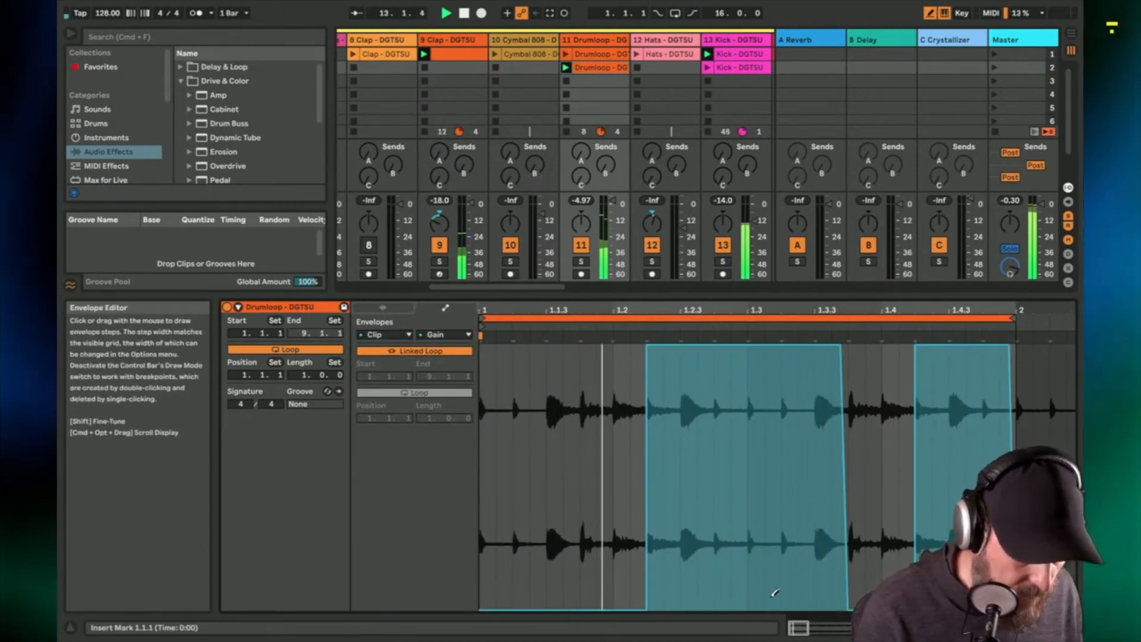
left_click_drag(775, 593, 832, 609)
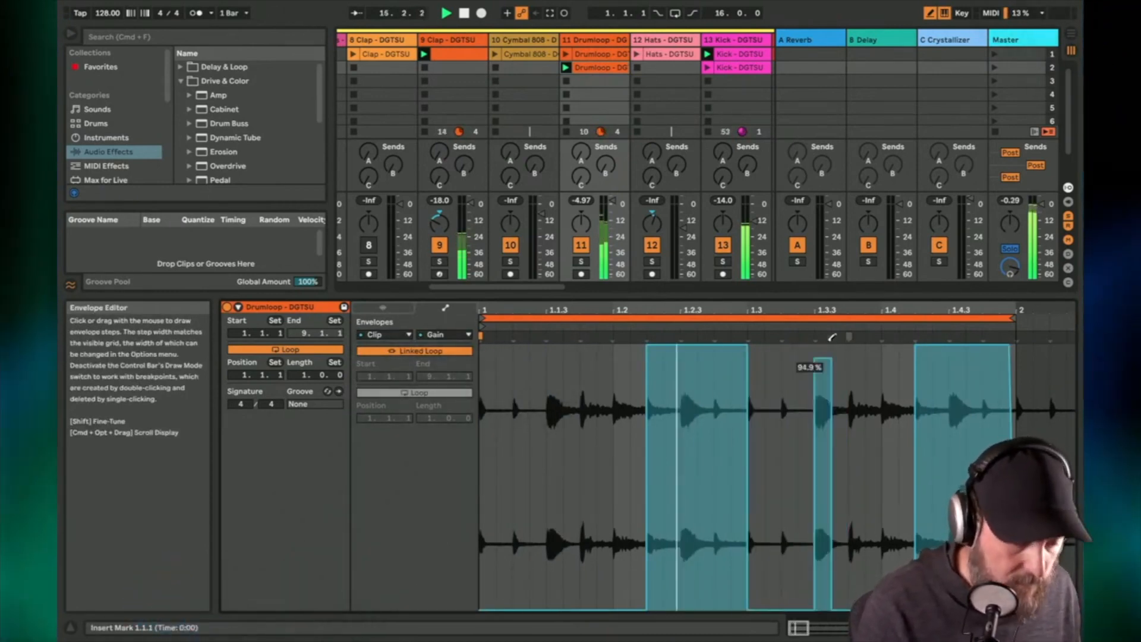
left_click(821, 345)
left_click(553, 346)
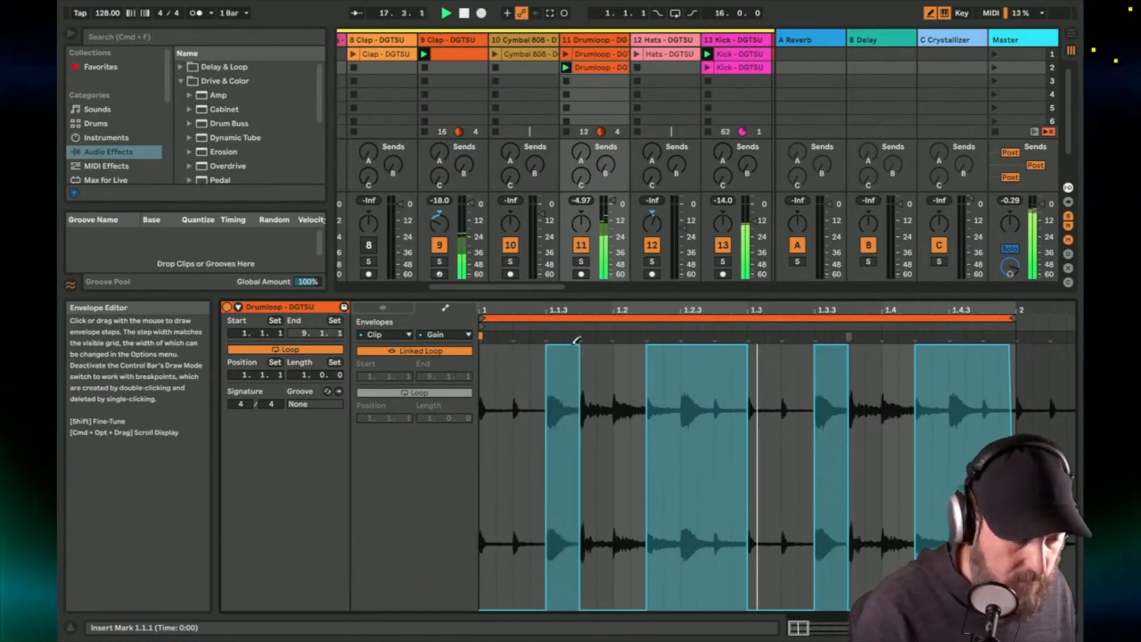
Step: With the drumloop soloed, set its Delay to 1 sixteenth per channel and the filter to 2.41 kHz, width 1.28, and release the solo
left_click(580, 262)
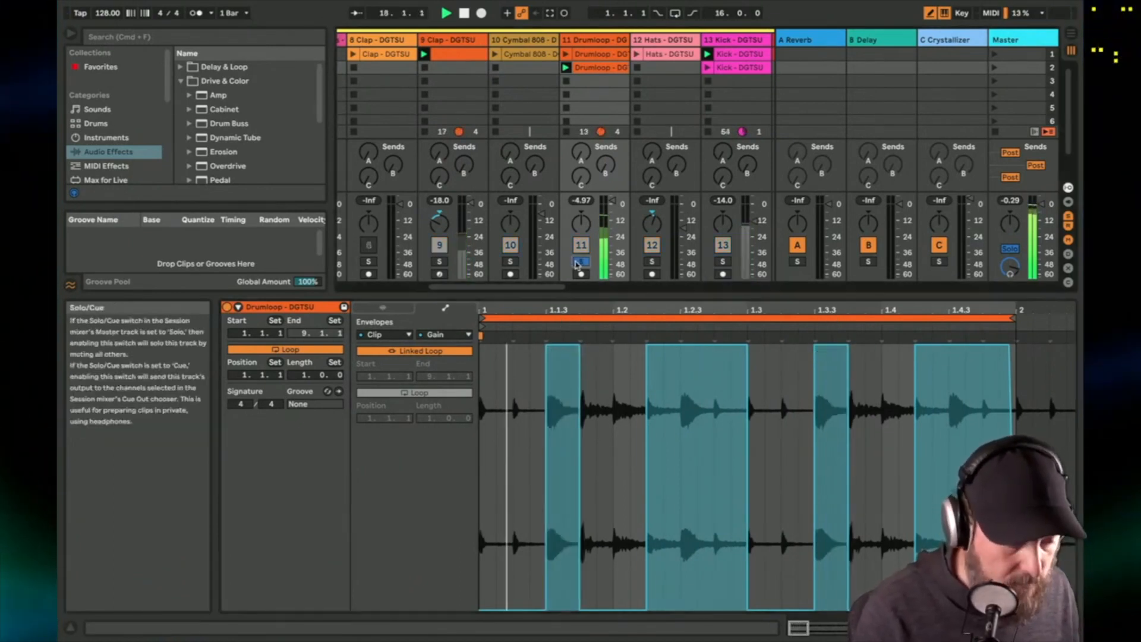
double_click(579, 39)
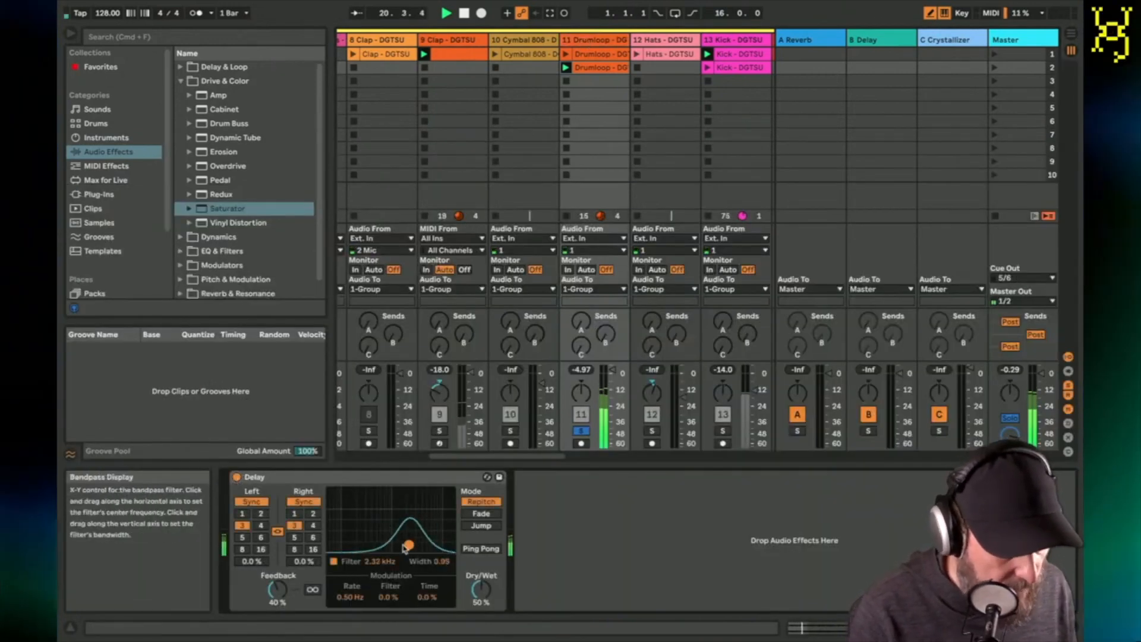
left_click(295, 514)
left_click_drag(409, 545, 410, 542)
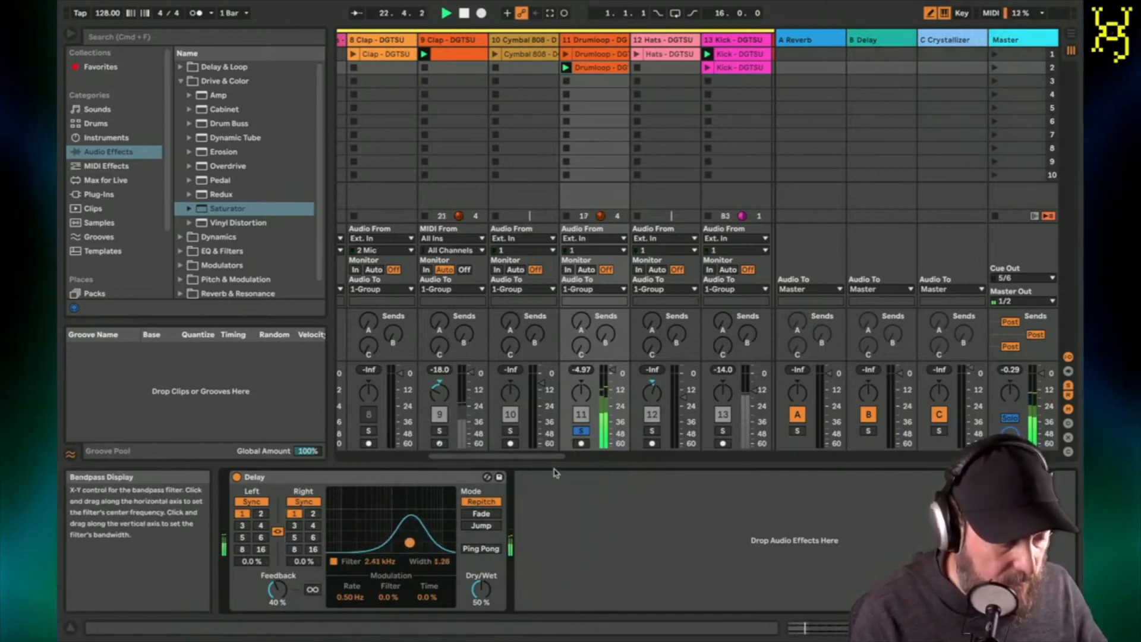
left_click(582, 432)
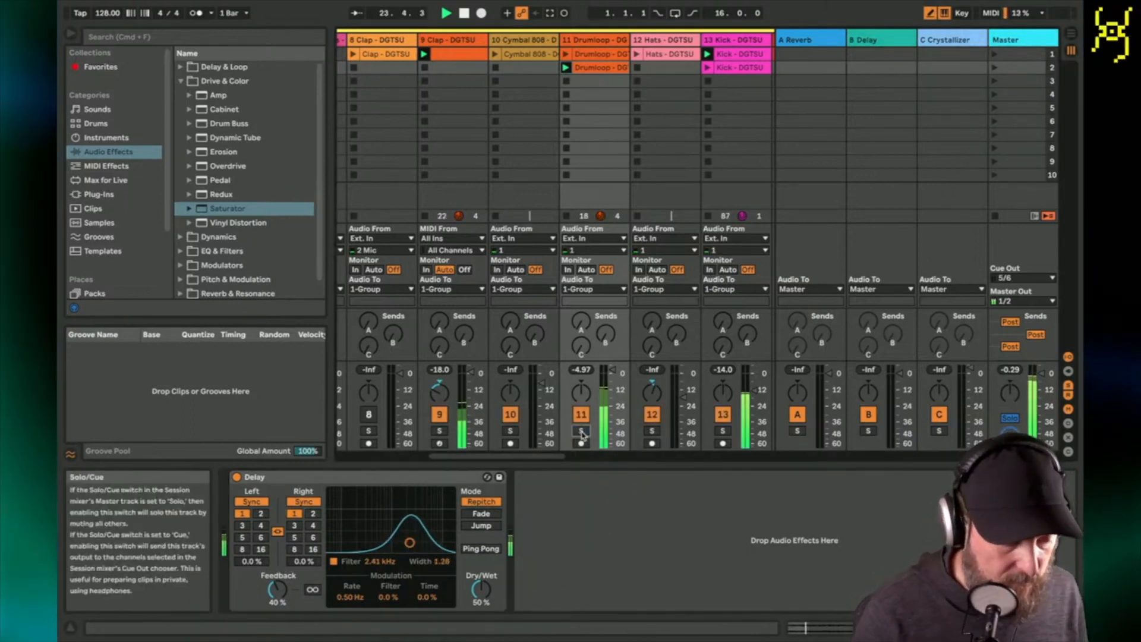
Step: Launch and solo the Hats - DGTSU clip on track 12 and turn on a one-beat loop starting at 1.1.1
left_click(638, 54)
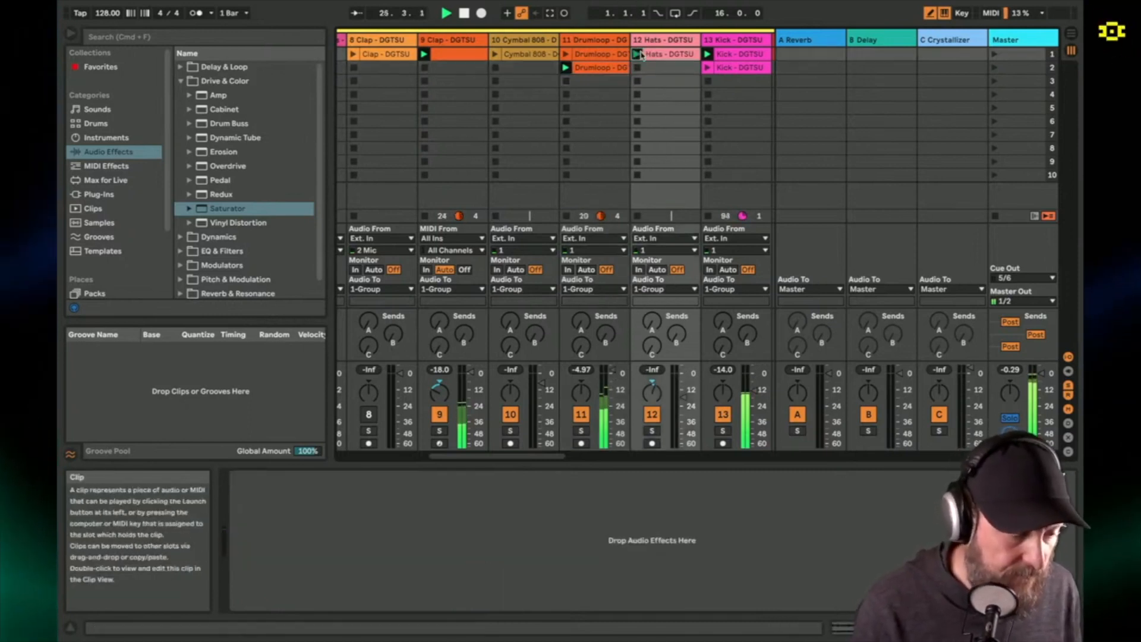
left_click(653, 431)
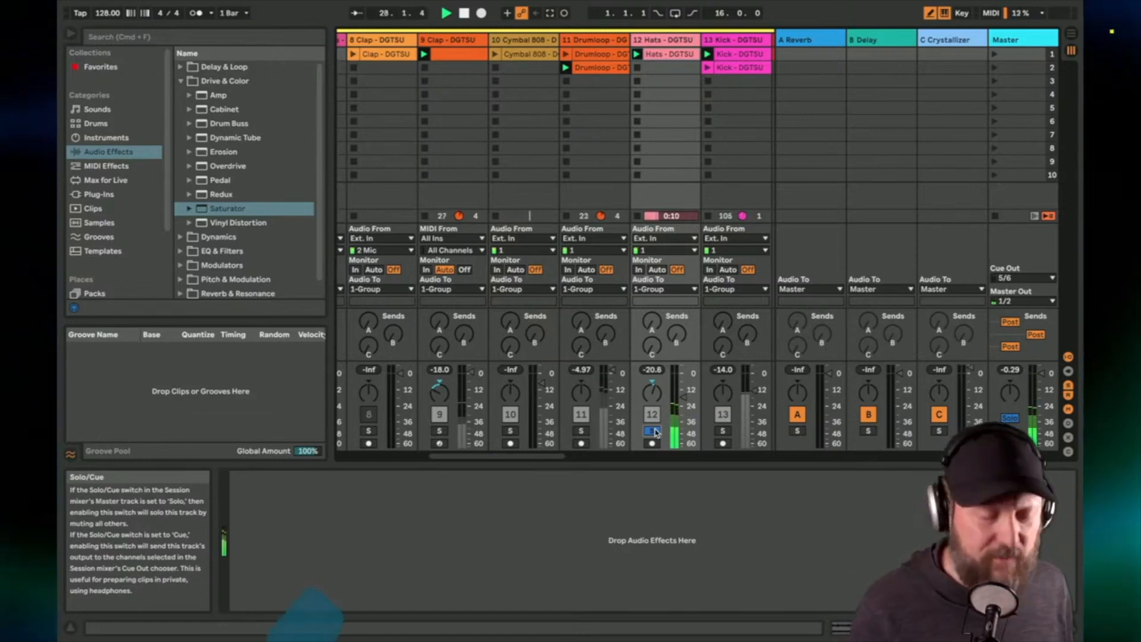
double_click(655, 53)
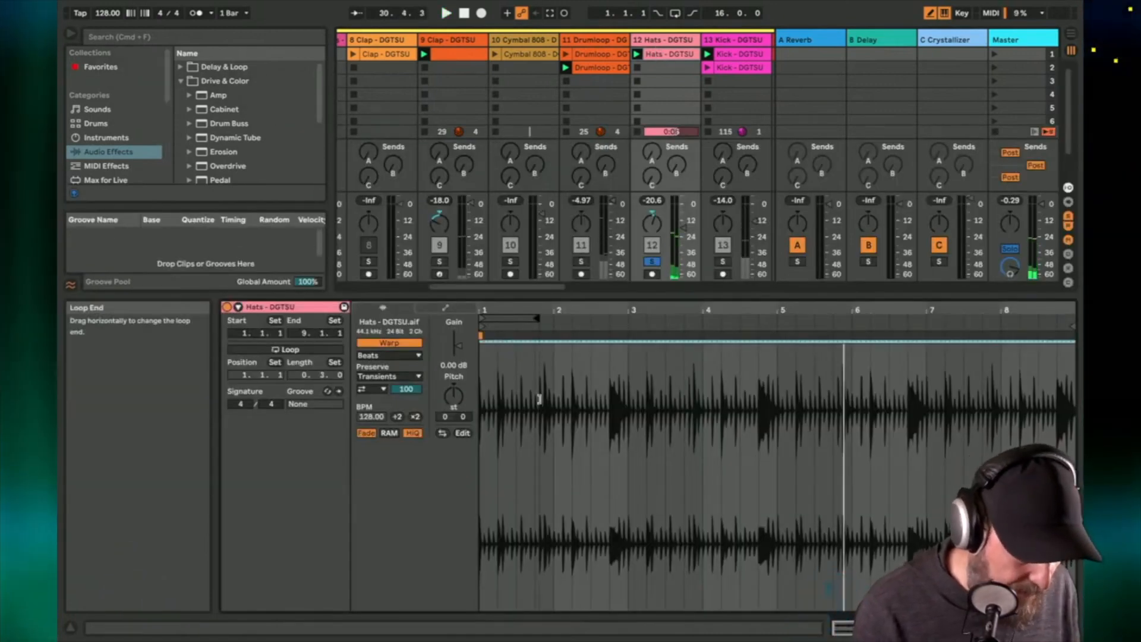
left_click_drag(489, 307, 489, 380)
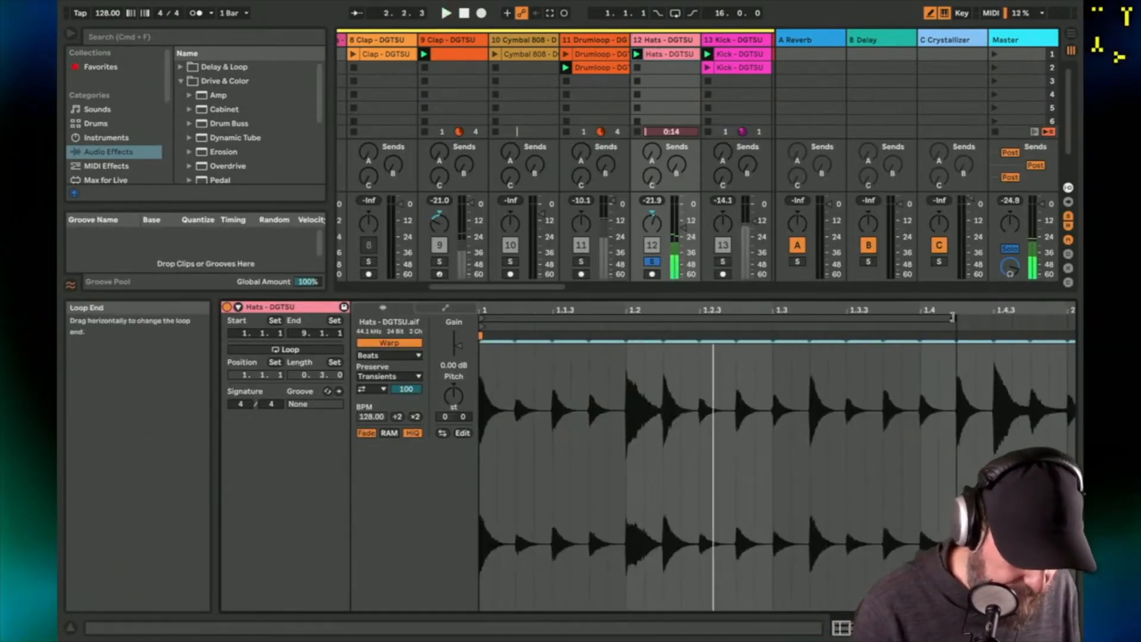
left_click_drag(738, 369, 625, 372)
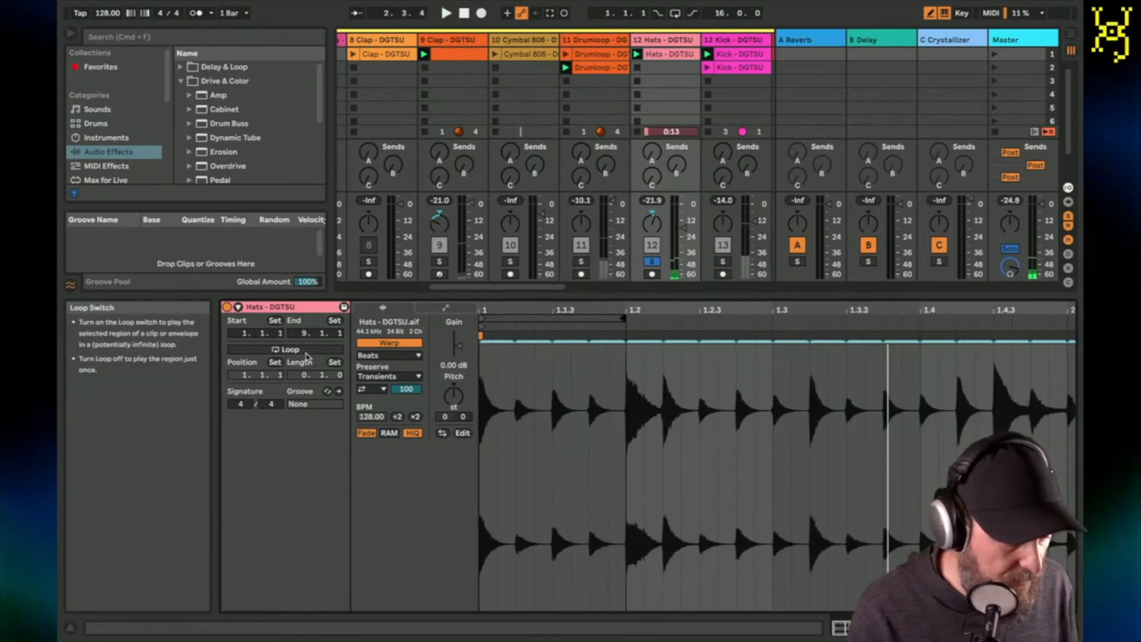
left_click(286, 350)
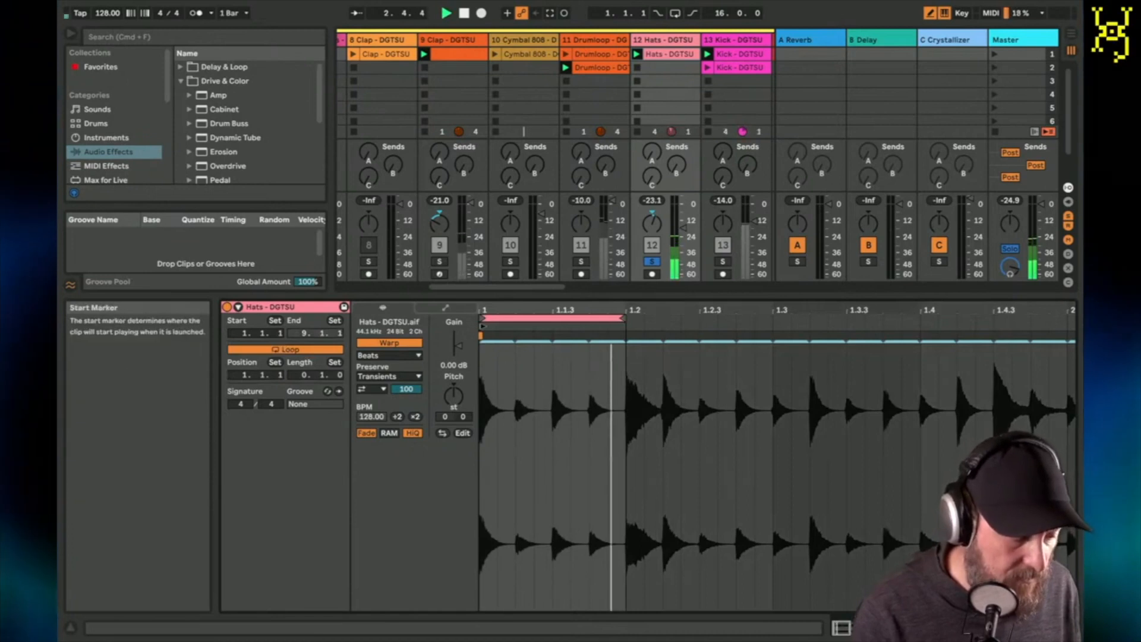
Step: Shift the hats clip's one-beat loop to position 1.1.3 with its start at 1.2.3, and unsolo the track
left_click_drag(481, 326, 551, 333)
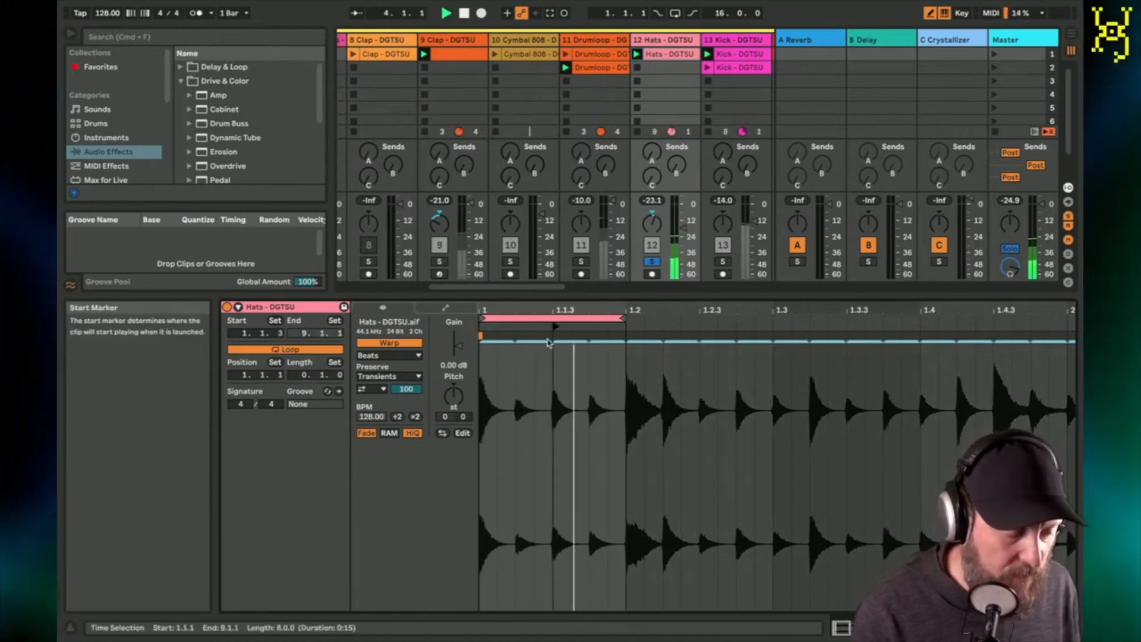
left_click_drag(565, 318, 660, 321)
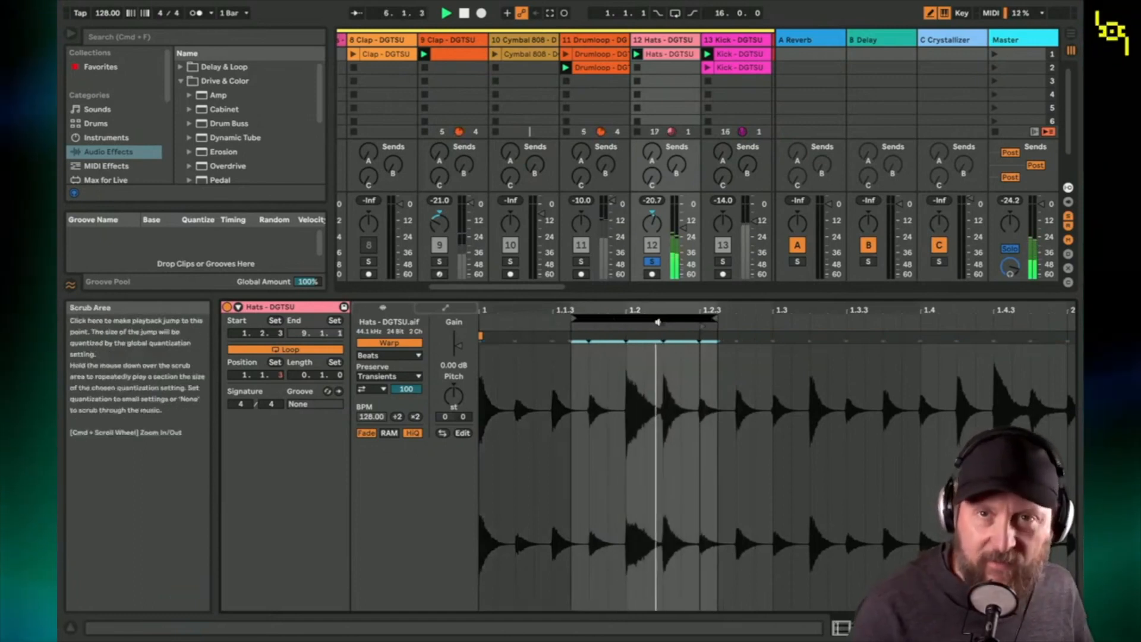
left_click(652, 262)
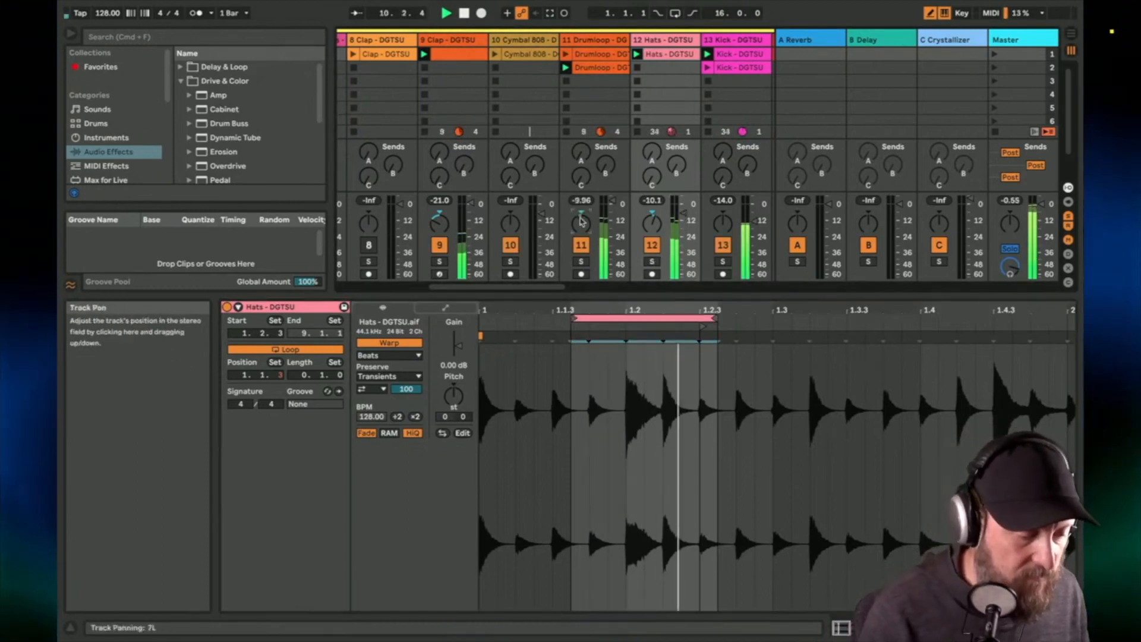
Step: Reopen the track 9 clap clip, remove its first C3 note and draw it back in at 1.1.1
scroll(550, 117, "left", 3)
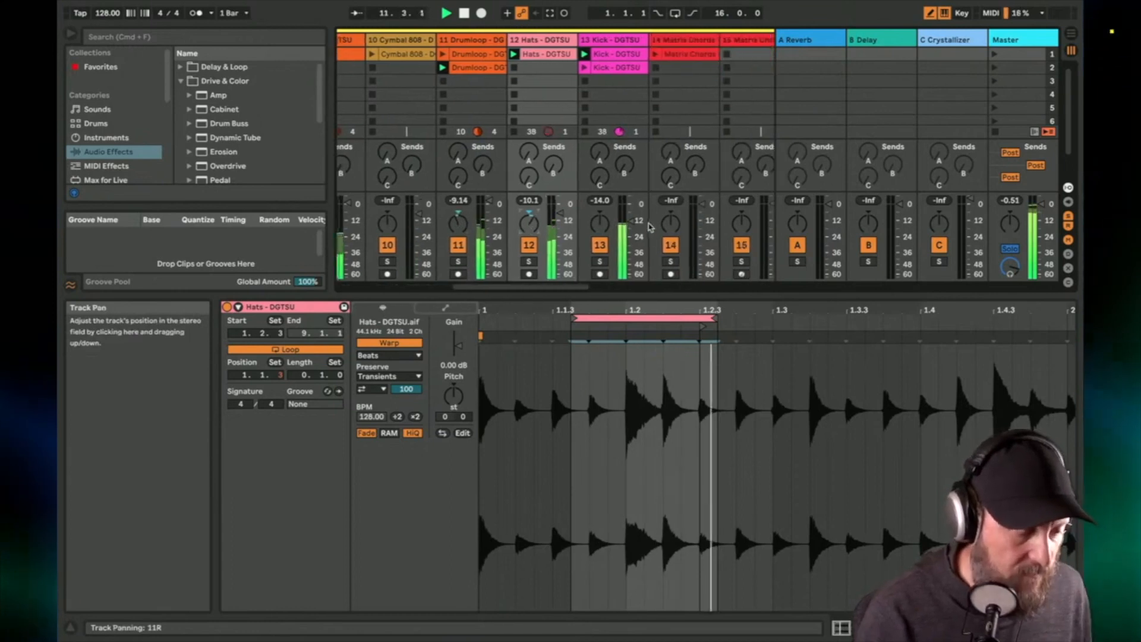
left_click(596, 55)
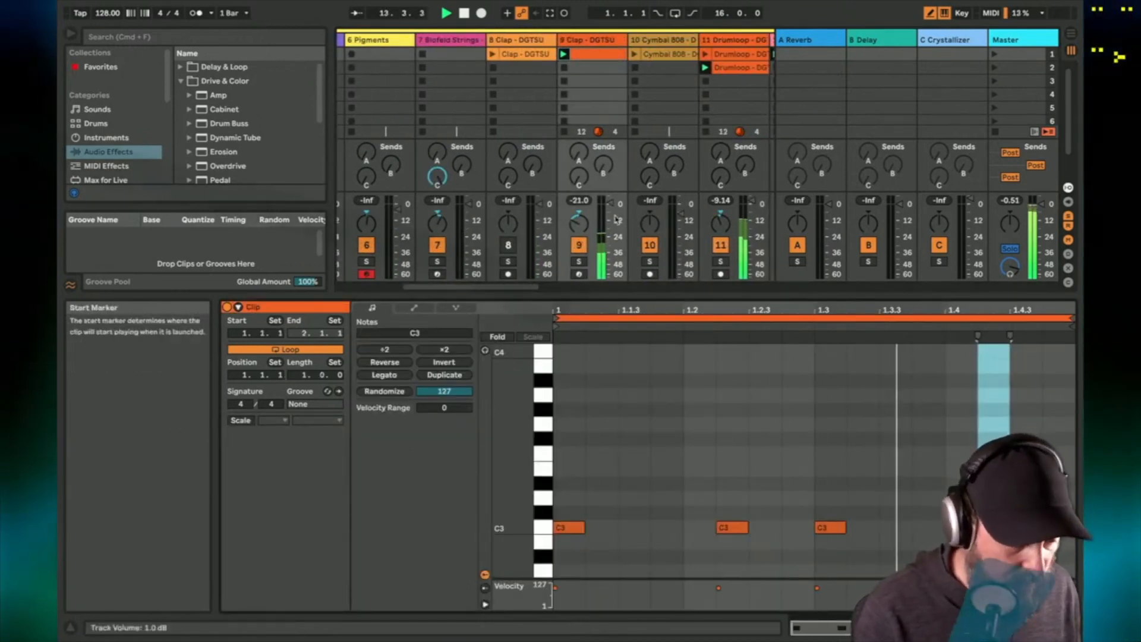
left_click(576, 526)
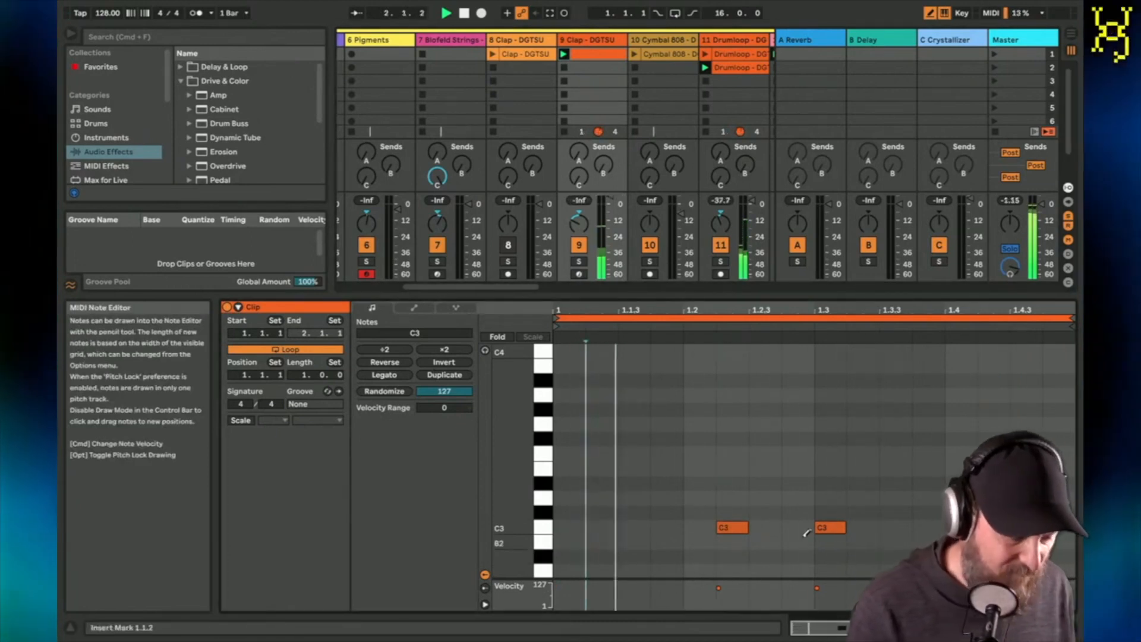
left_click(574, 526)
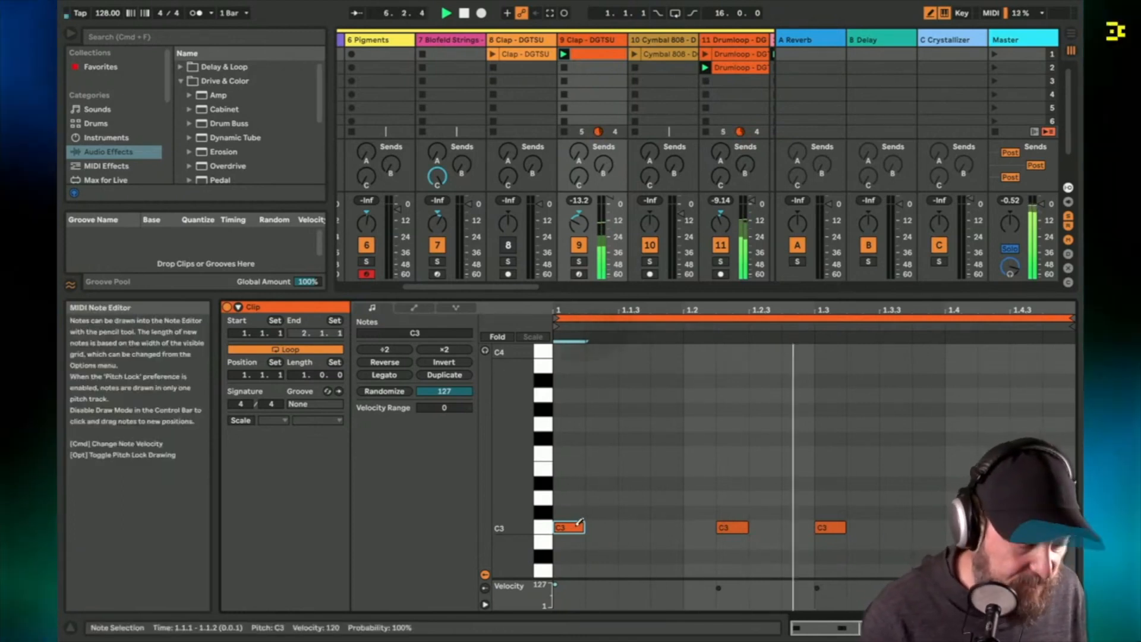
Step: Solo the Matrix Chords audio track 14, launch its clip to audition the chords and stop playback
scroll(604, 88, "right", 6)
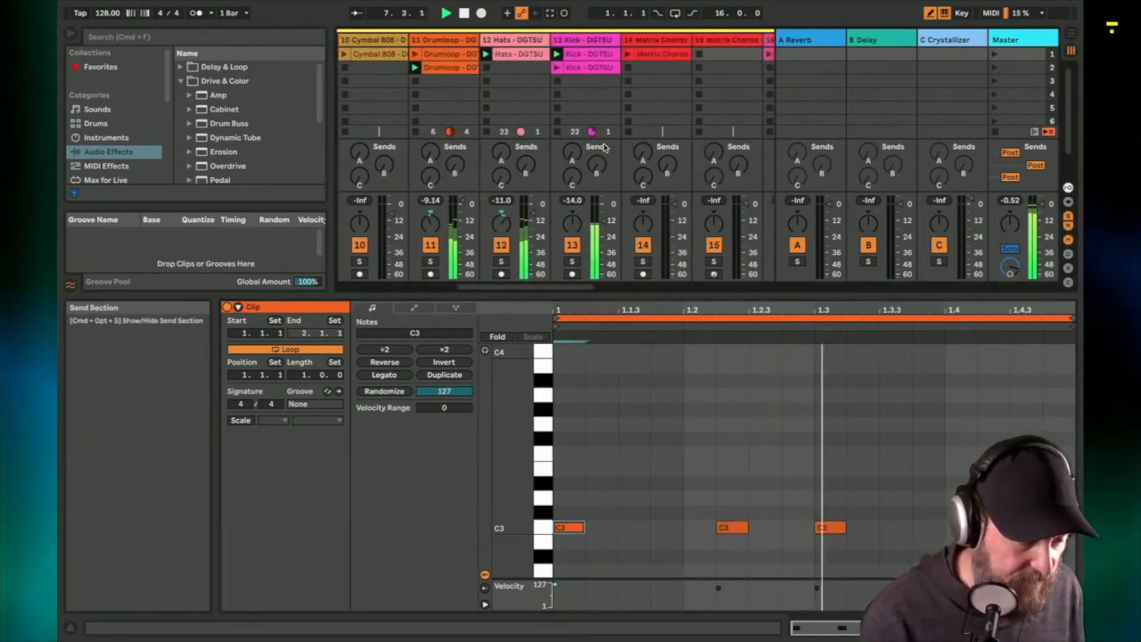
scroll(616, 73, "right", 2)
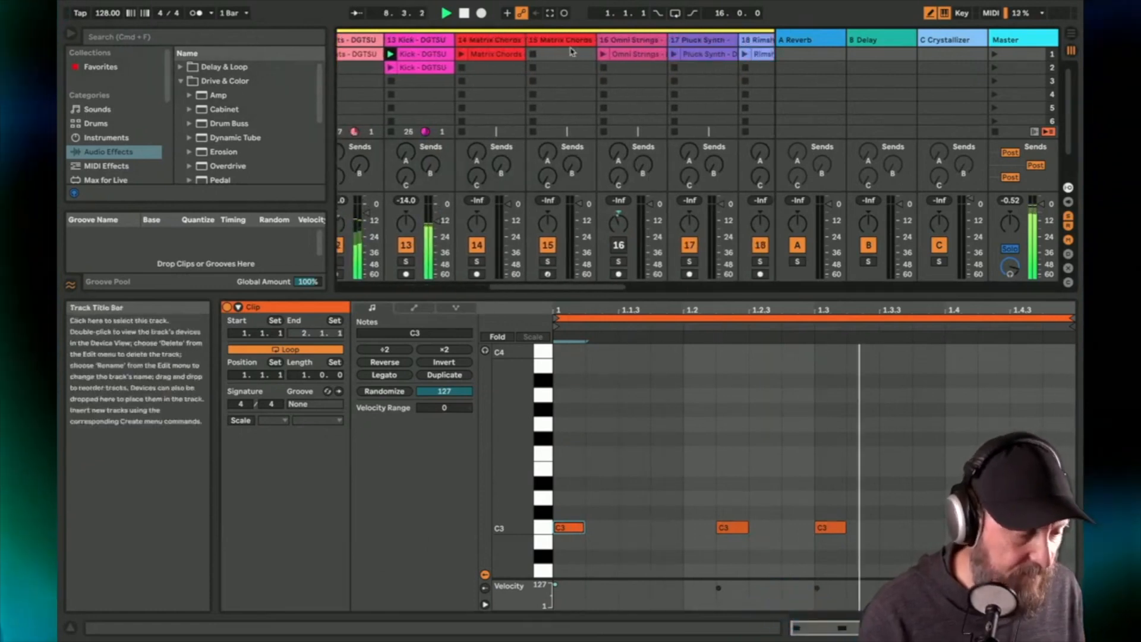
left_click(476, 41)
left_click(477, 261)
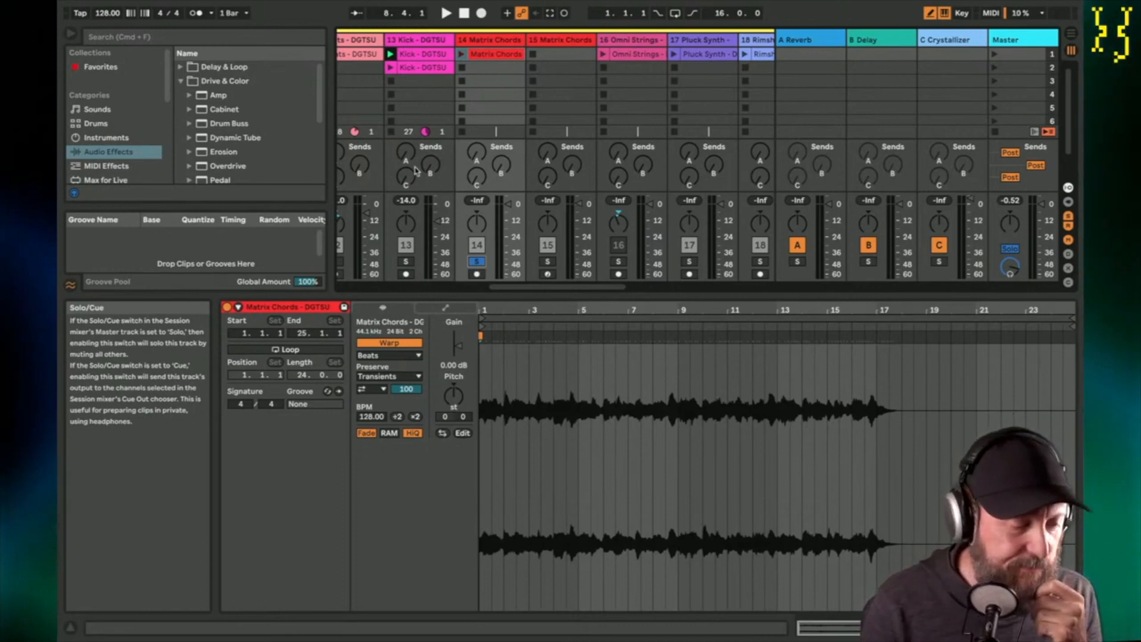
left_click(462, 54)
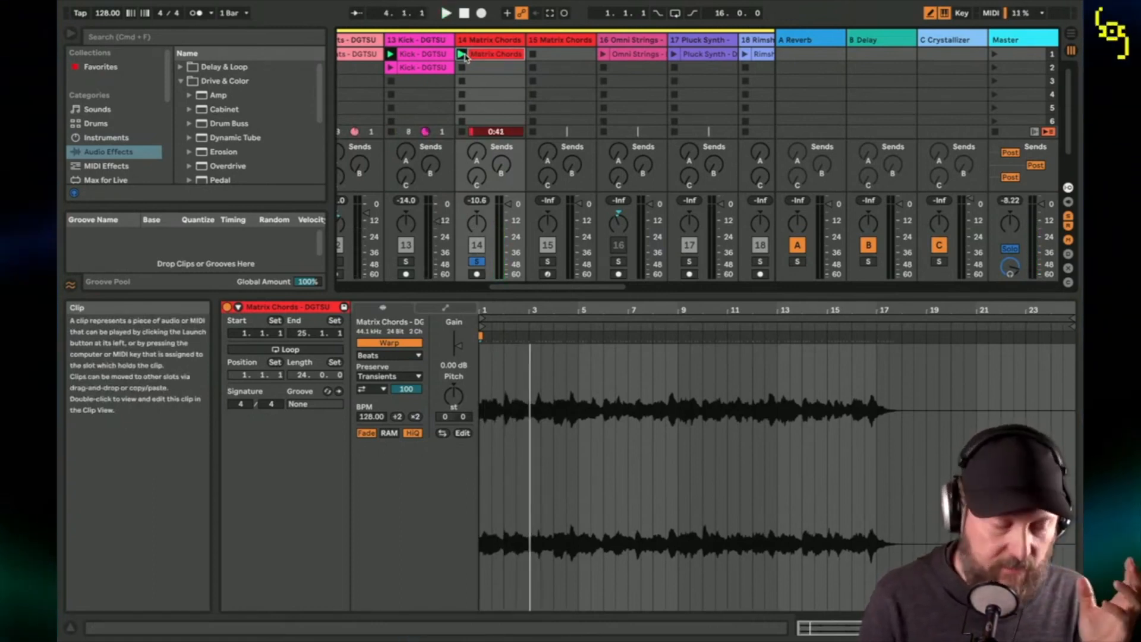
left_click(463, 54)
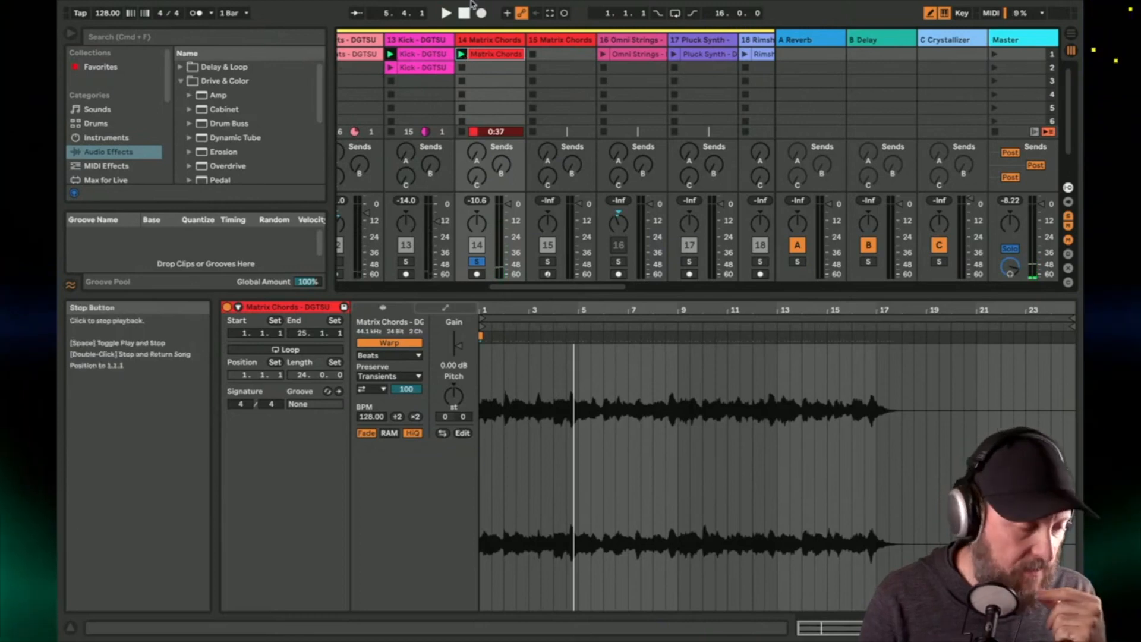
Step: Show the sample waveform of track 15's Matrix Chords sampler, turn off its filter, and solo and arm the track
double_click(553, 44)
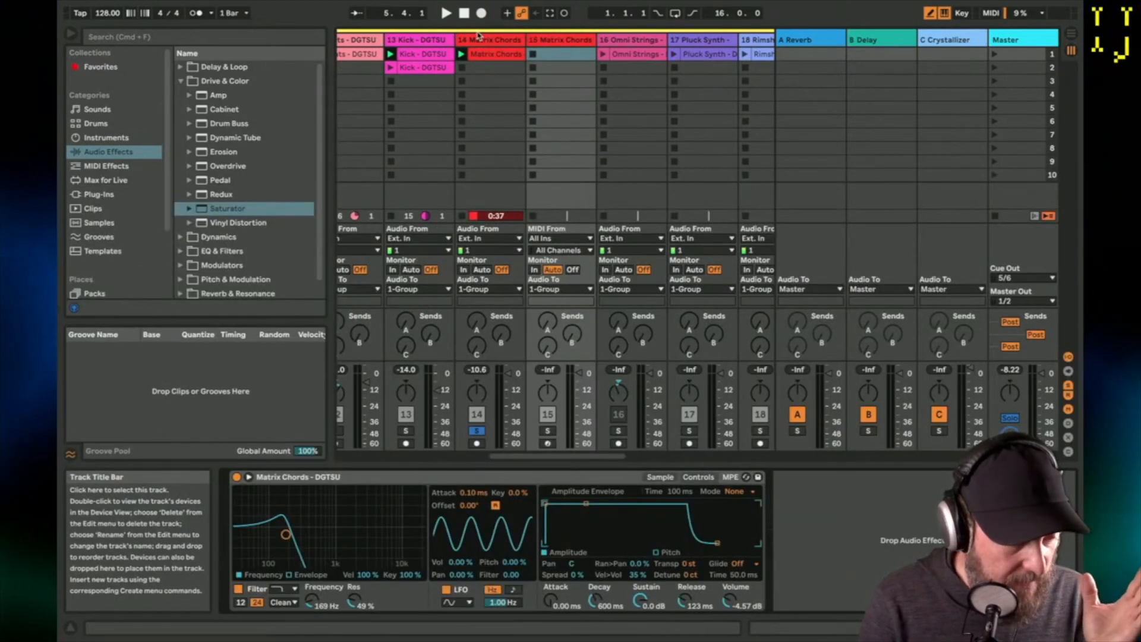
left_click(488, 55)
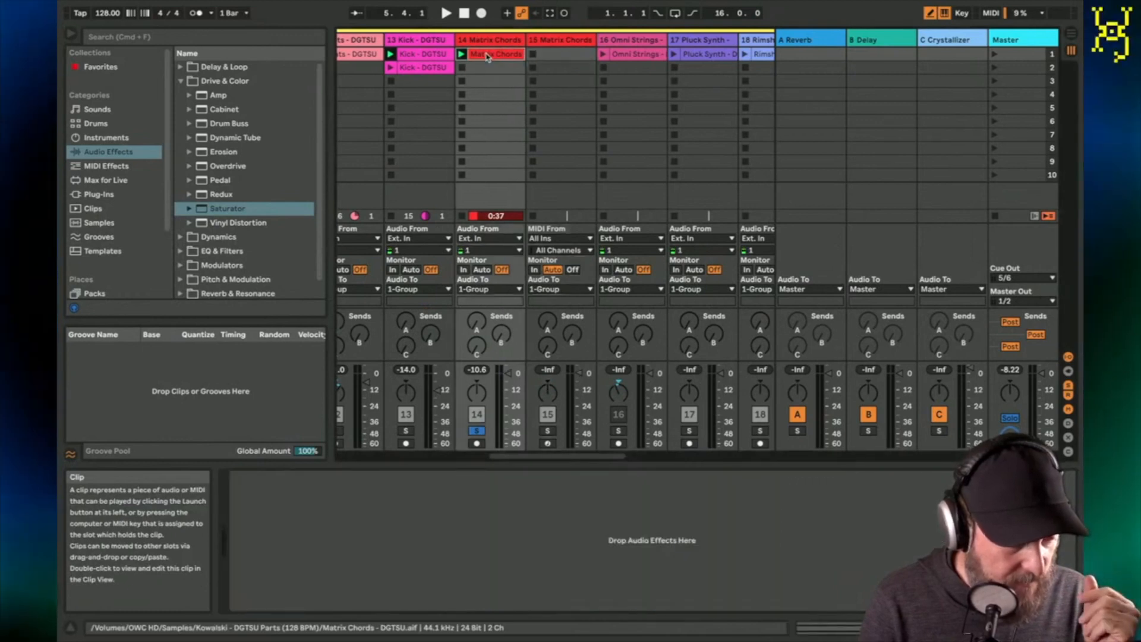
left_click(552, 42)
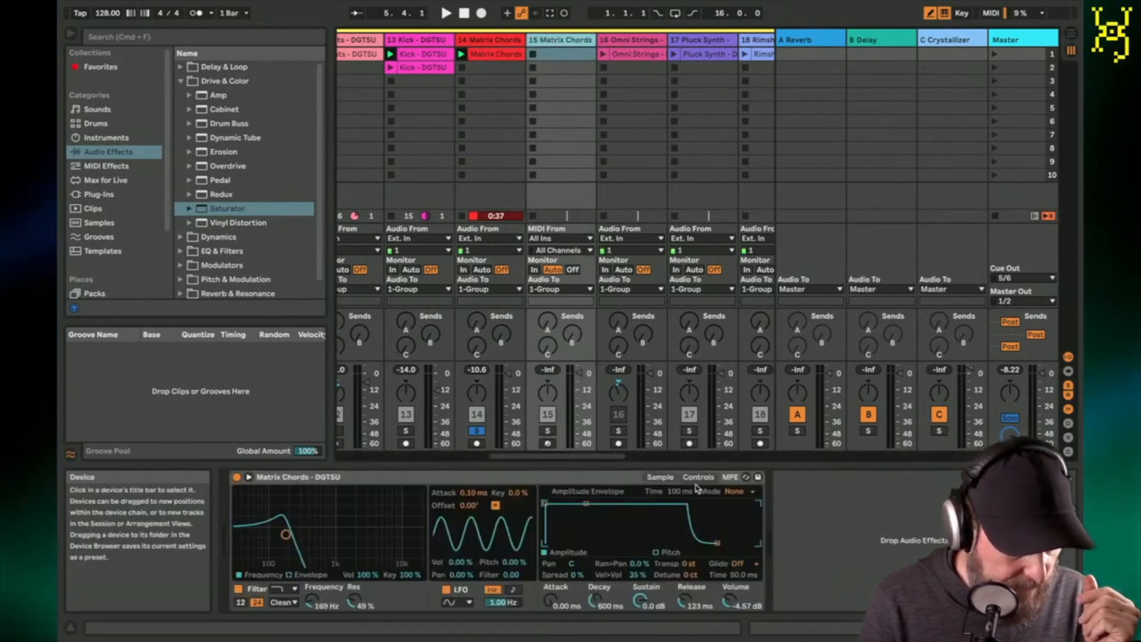
left_click(660, 477)
left_click_drag(570, 525, 535, 488)
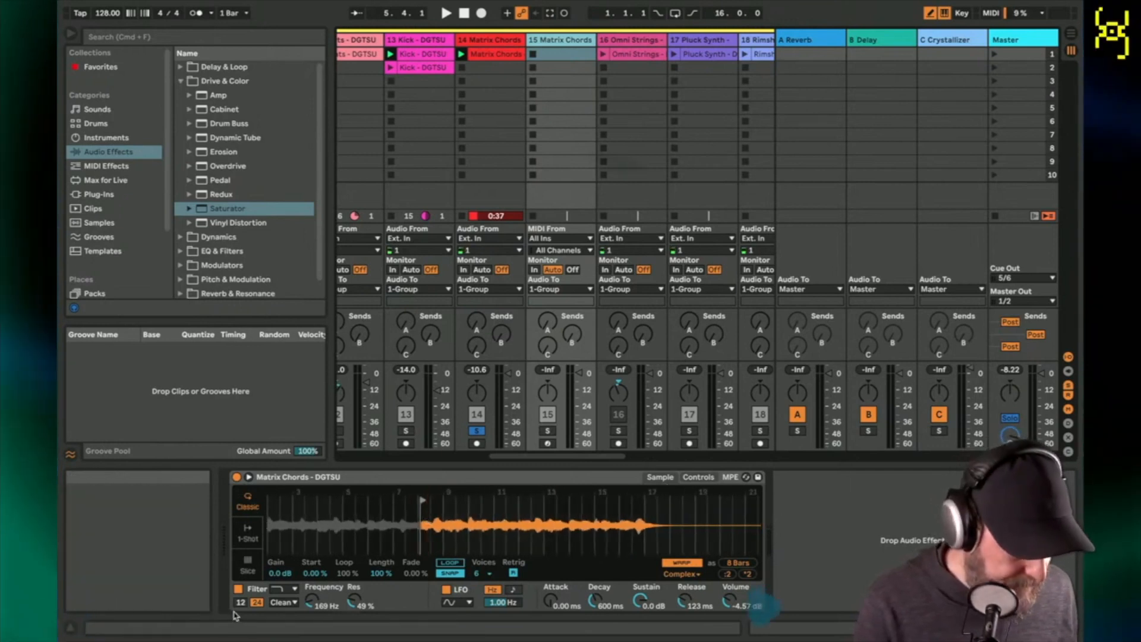
left_click(239, 589)
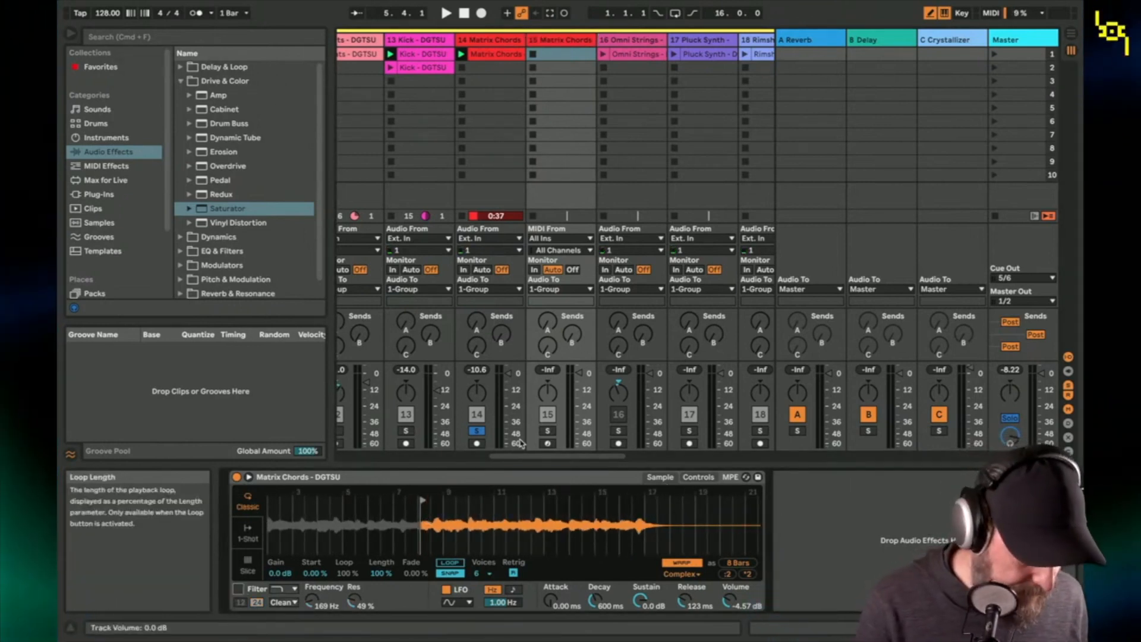
left_click(545, 432)
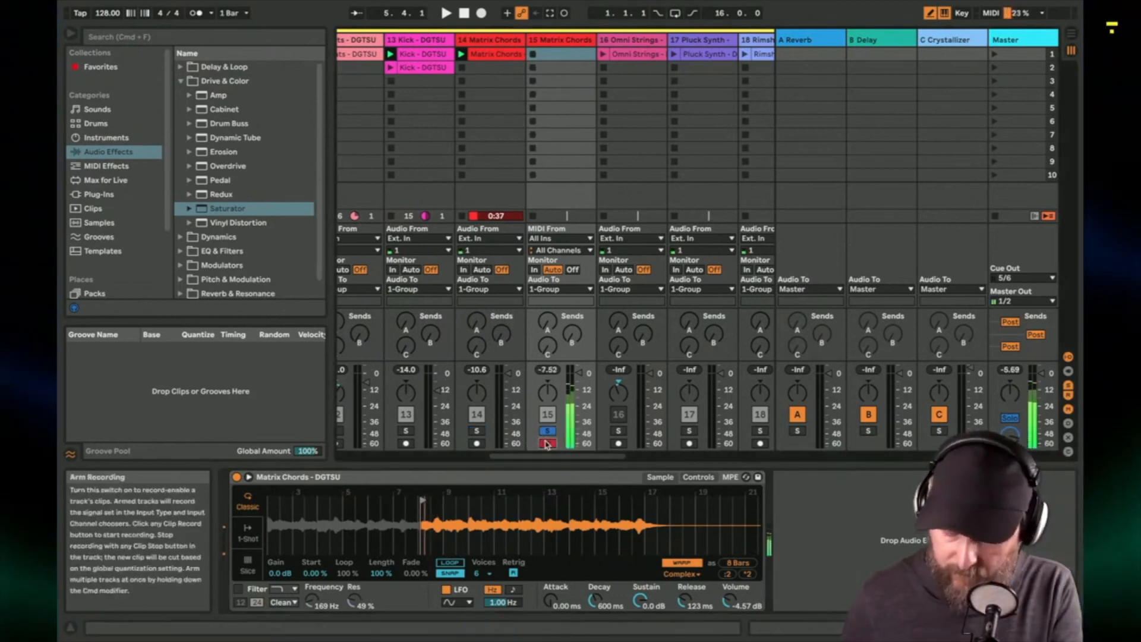
Step: Audition the Matrix Chords sample with its filter turned back on and the cutoff frequency set to about 192 Hz
mouse_move(423, 508)
left_mouse_down()
mouse_move(446, 547)
mouse_move(439, 505)
mouse_move(423, 502)
left_mouse_up()
mouse_move(500, 544)
left_mouse_down()
mouse_move(498, 511)
mouse_move(461, 502)
left_mouse_up()
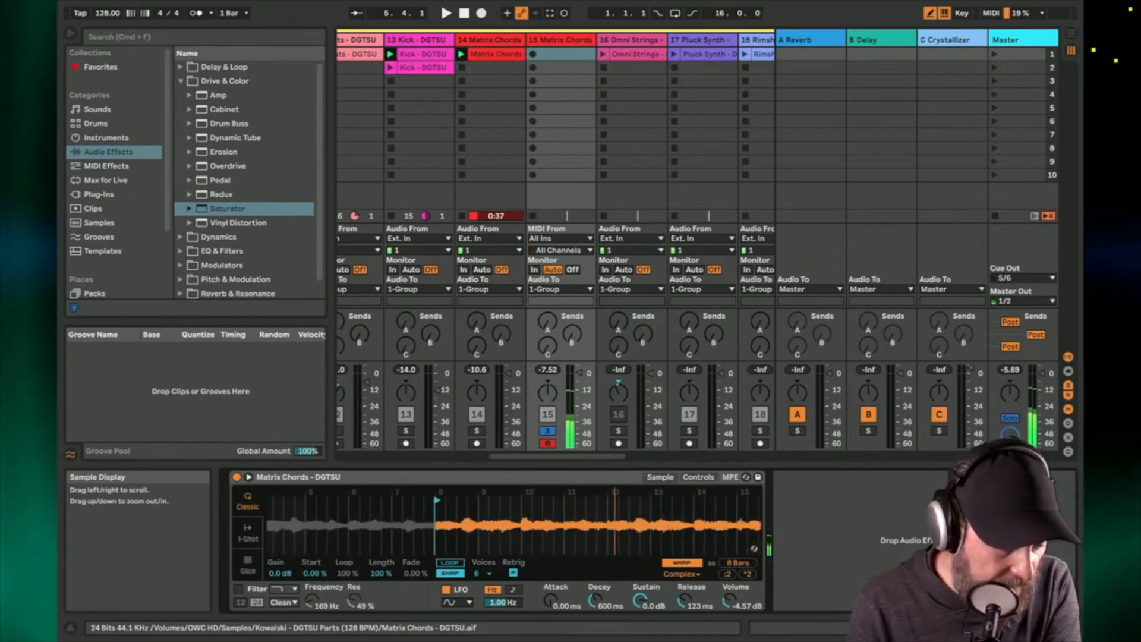
left_click_drag(616, 516, 565, 492)
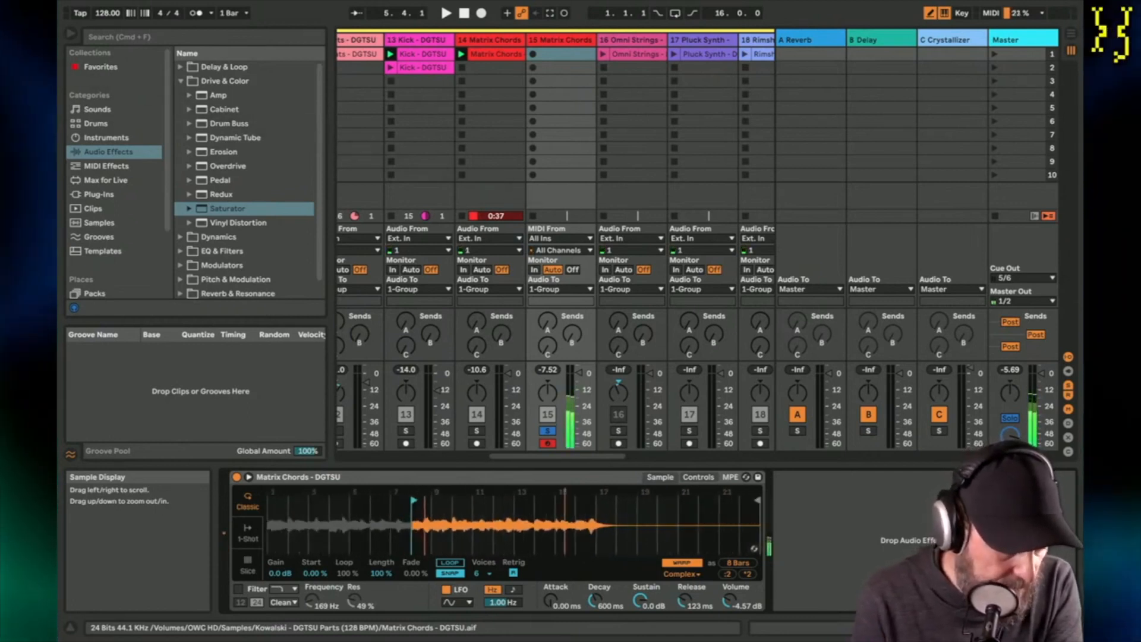
left_click(239, 589)
left_click_drag(313, 601, 313, 599)
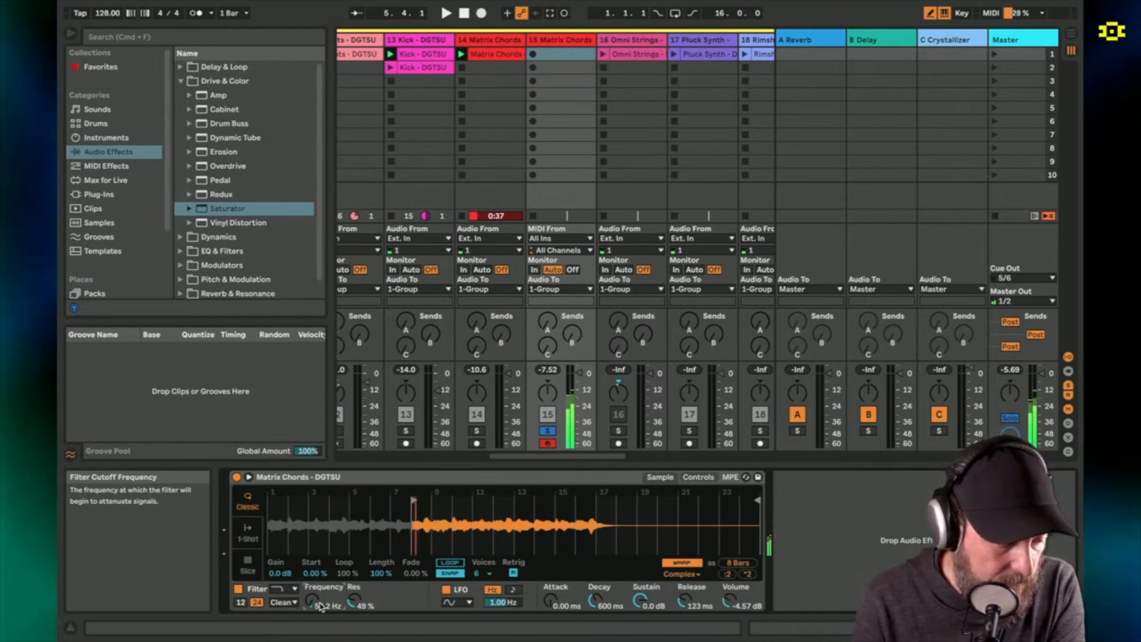
left_click_drag(314, 602, 313, 566)
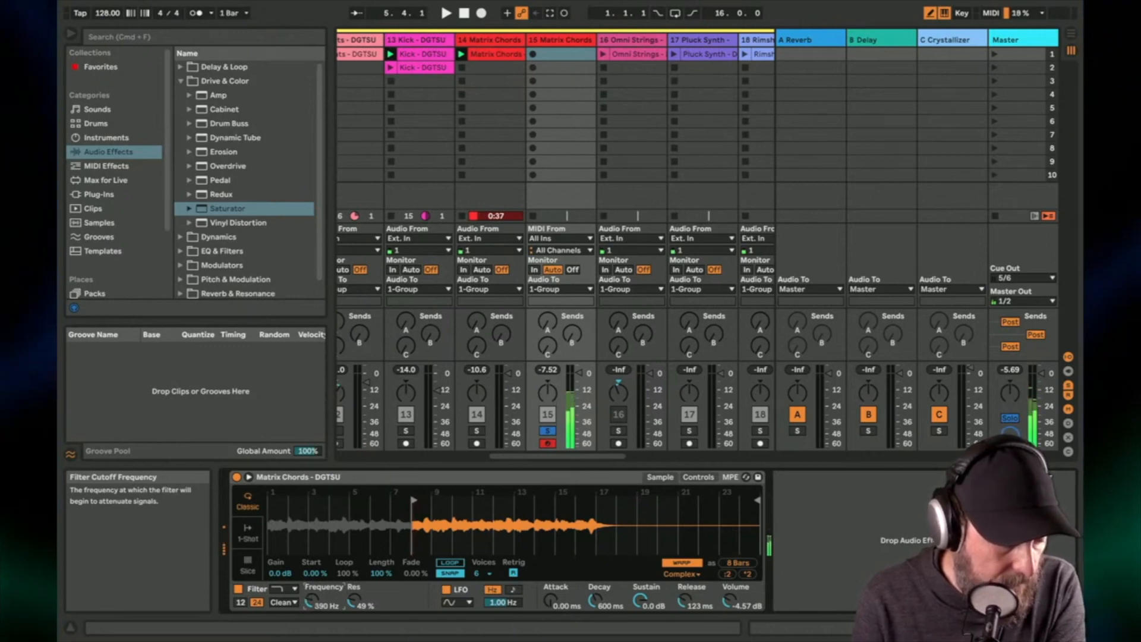
left_click(699, 478)
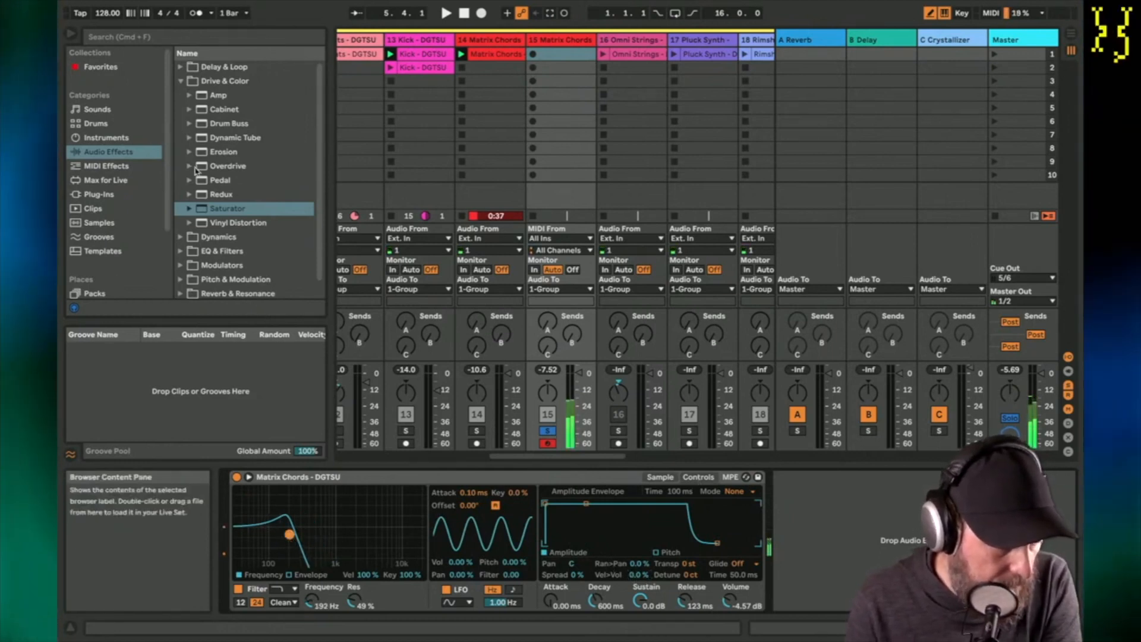
Step: Add a Compressor after the Matrix Chords sampler on track 15 and set its threshold to -24.5 dB
left_click(199, 237)
left_click(199, 237)
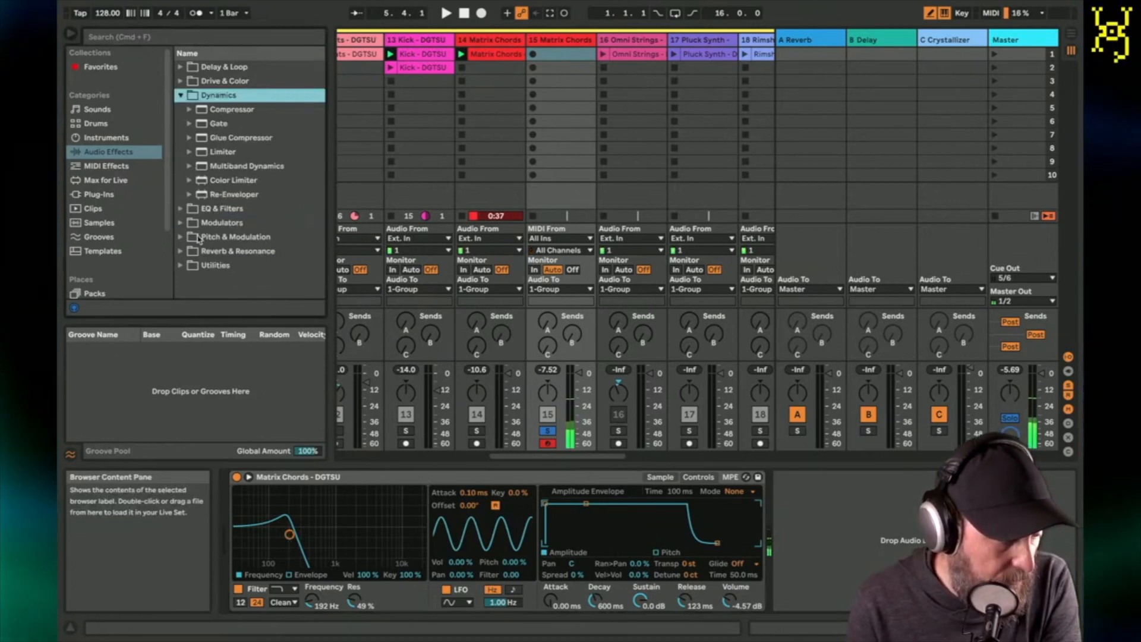
double_click(222, 111)
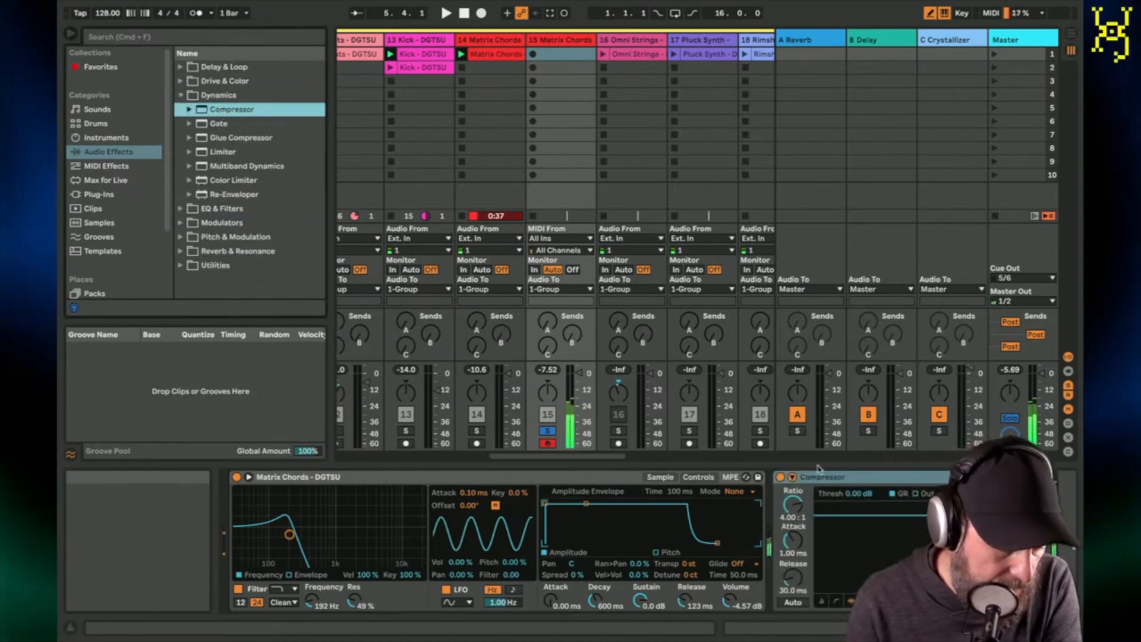
left_click_drag(860, 493, 861, 483)
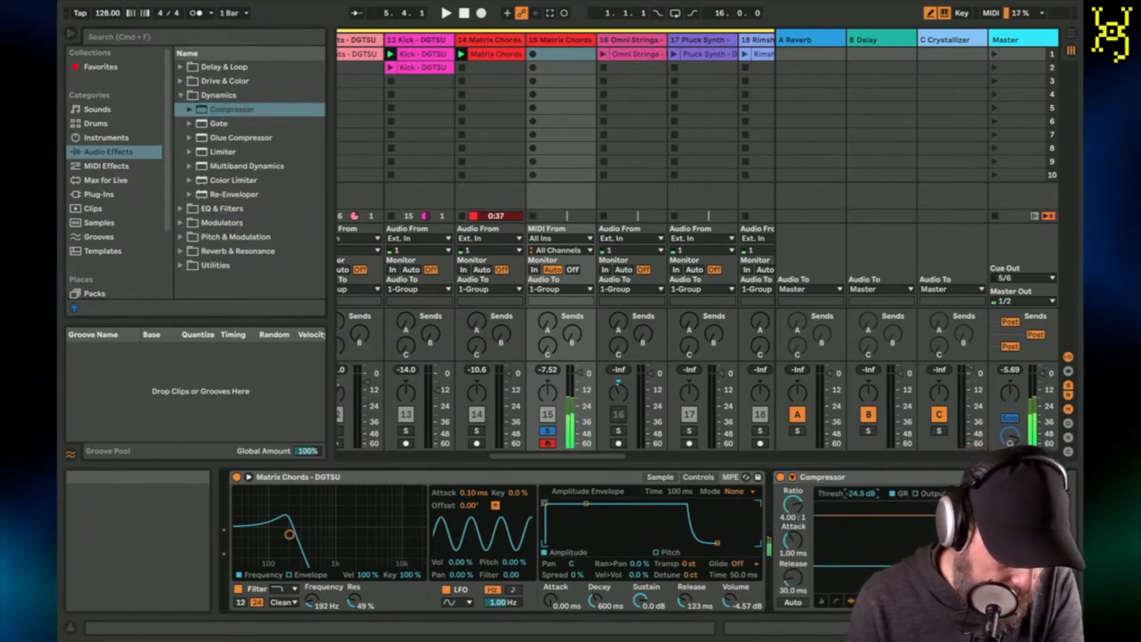
Step: Lower track 15's volume, raise its send B, and set the sampler filter to 160 Hz with 59% resonance
left_click_drag(579, 373, 578, 382)
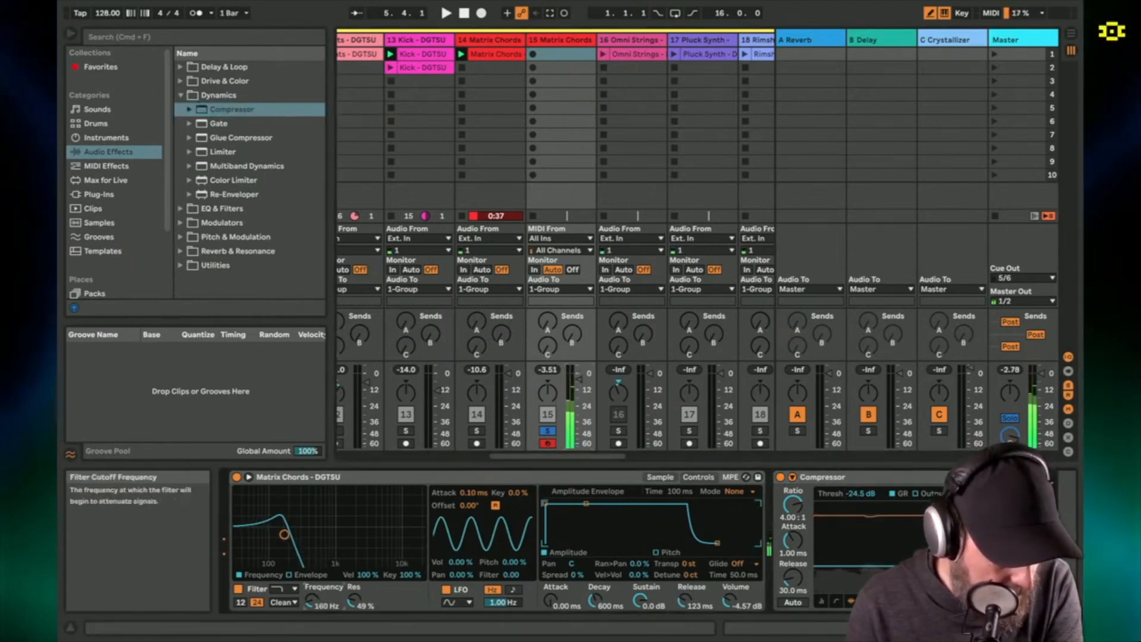
left_click_drag(312, 601, 353, 592)
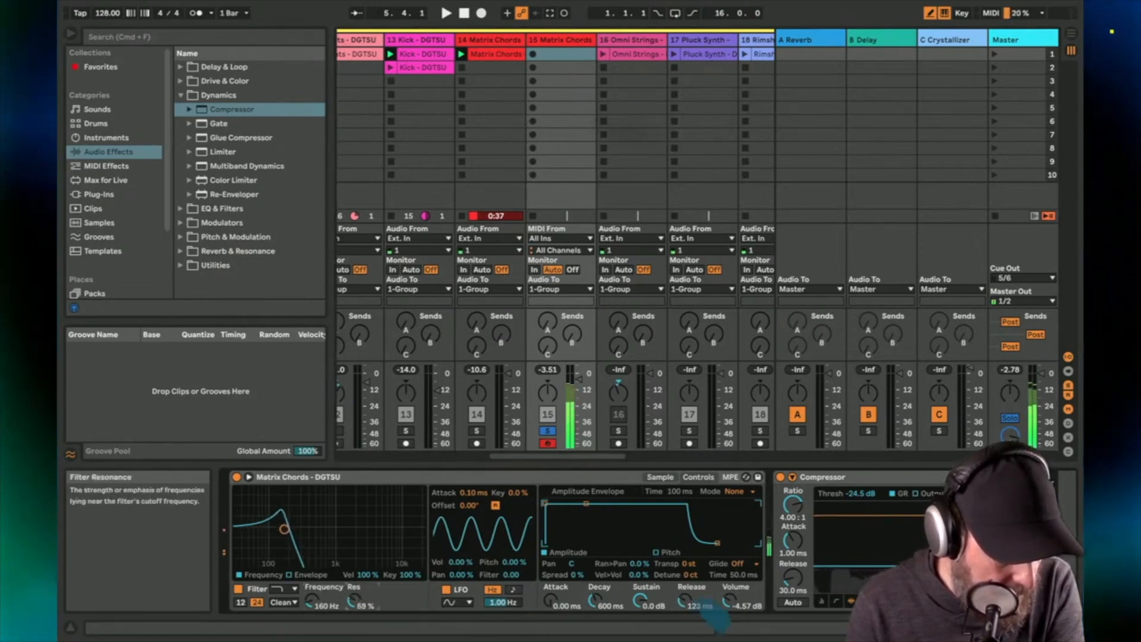
mouse_move(584, 341)
left_mouse_down()
mouse_move(583, 327)
mouse_move(572, 347)
left_mouse_up()
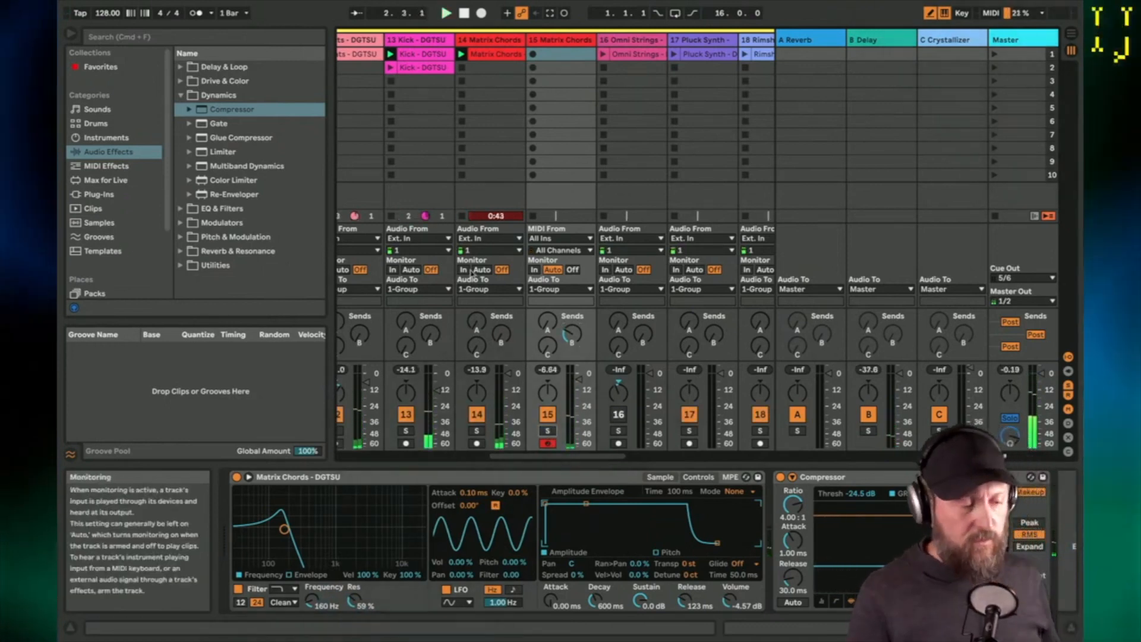
Step: Stop the Matrix Chords audio clip on track 14 and the kick clip on track 13, and restart playback
left_click(462, 68)
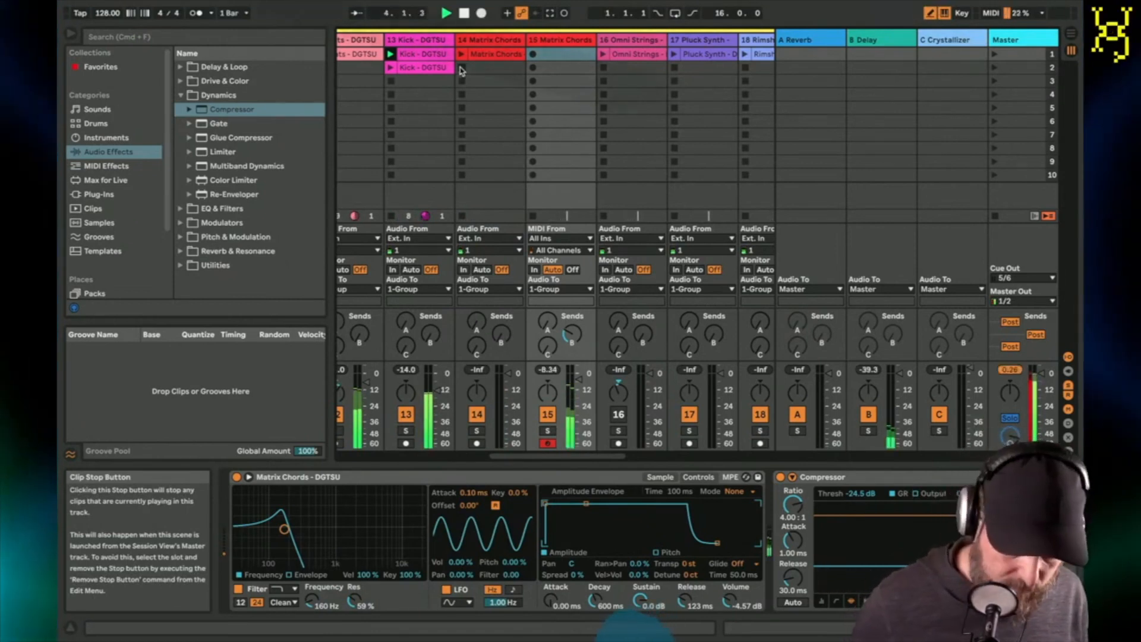
scroll(398, 216, "left", 5)
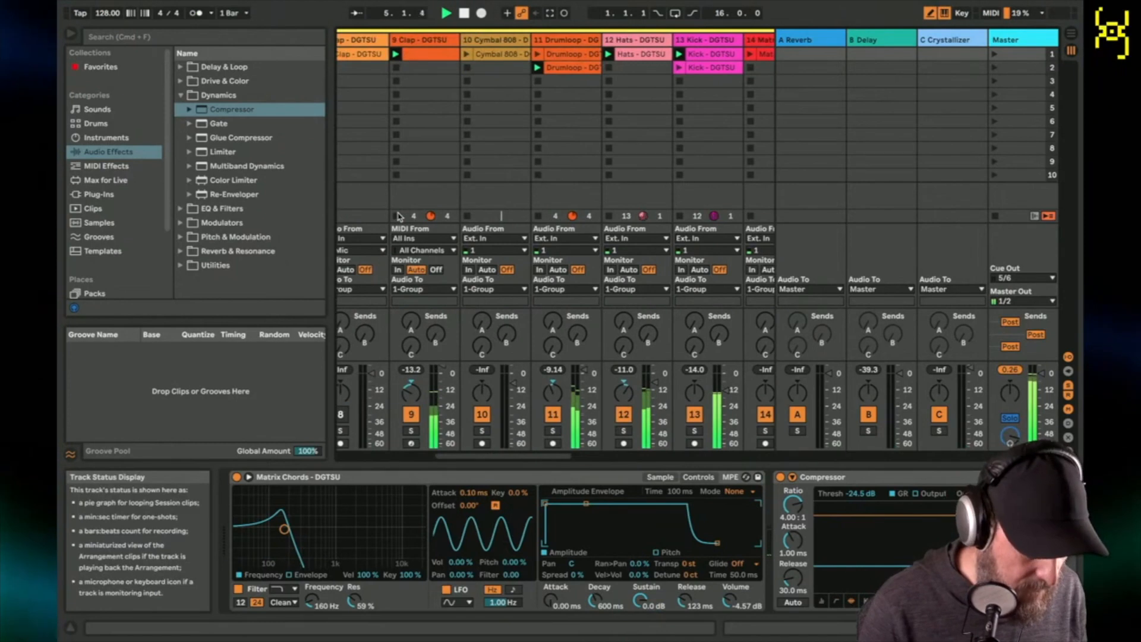
scroll(398, 215, "left", 5)
scroll(525, 288, "right", 4)
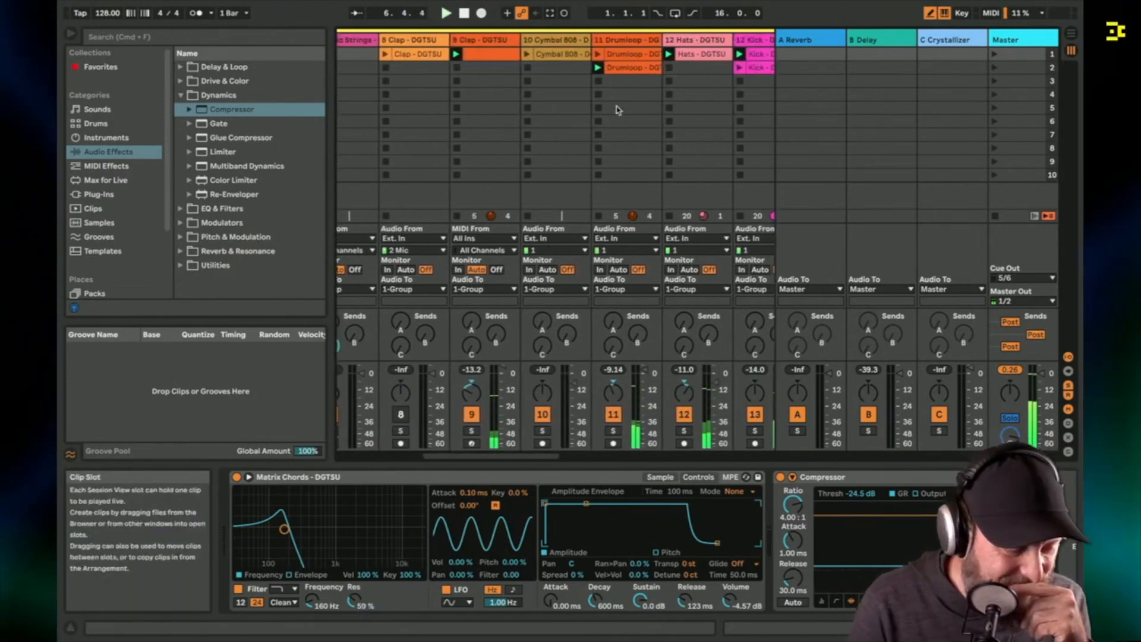
scroll(618, 110, "right", 3)
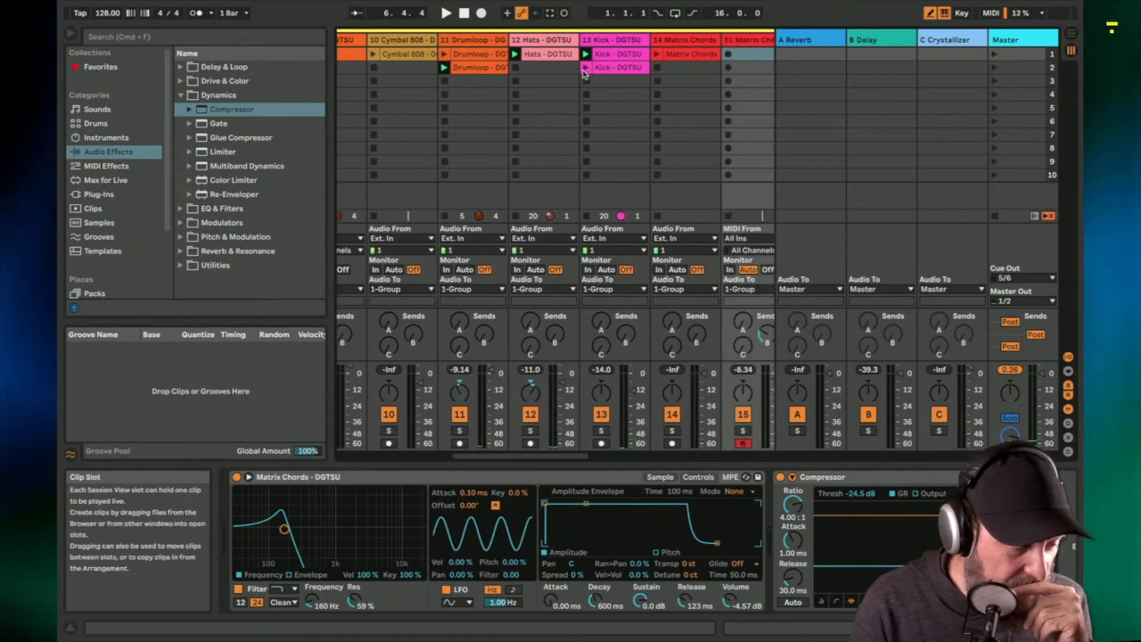
left_click(606, 40)
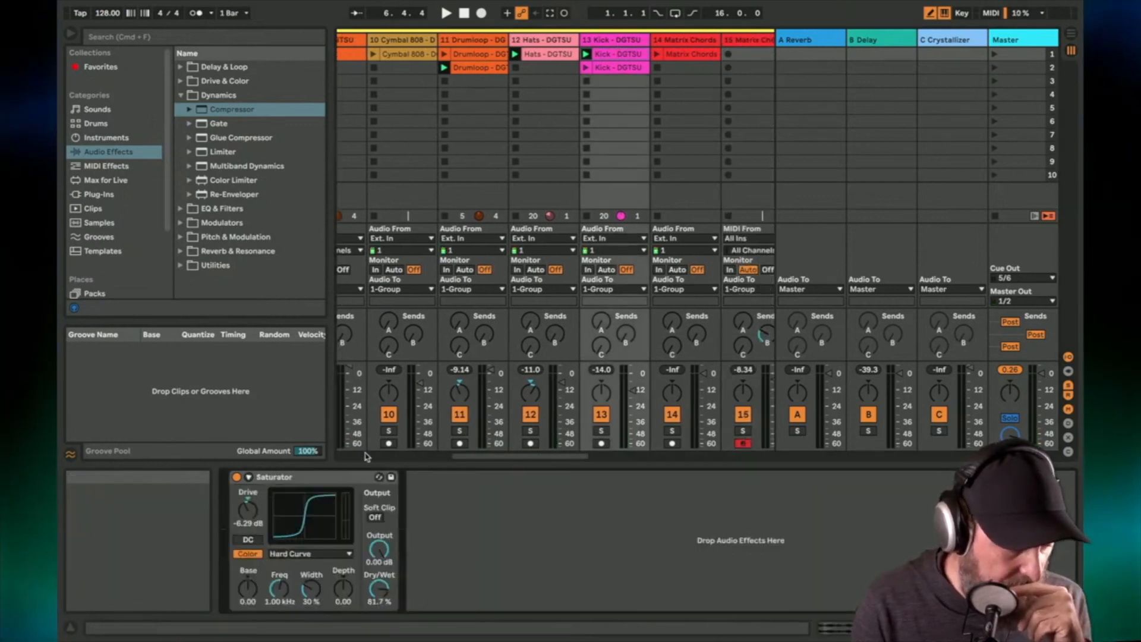
left_click(586, 82)
key("space")
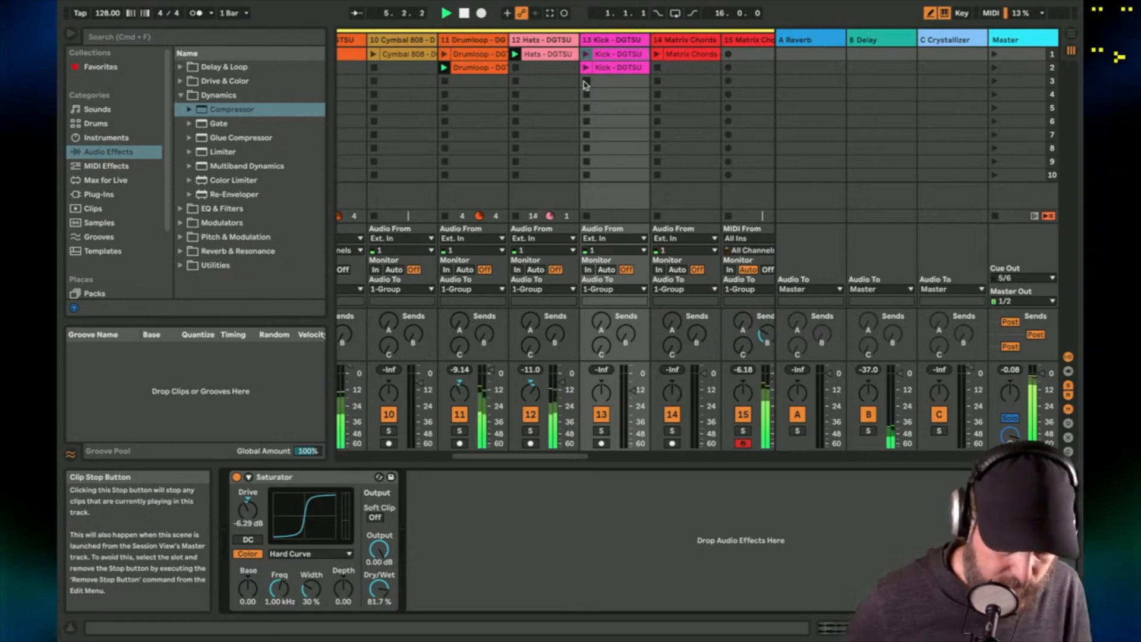
Step: Set track 15's sampler filter to 121 Hz, 33% resonance and 76% velocity amount, and its compressor to -34.0 dB at 7.41:1
scroll(600, 101, "right", 3)
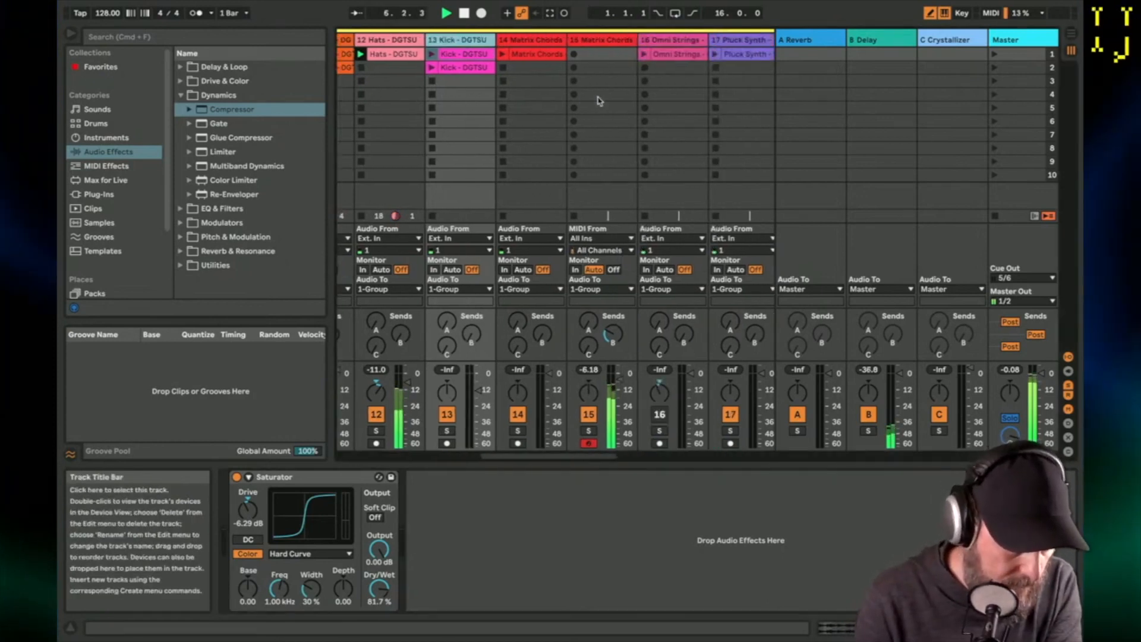
right_click(599, 101)
left_click(551, 46)
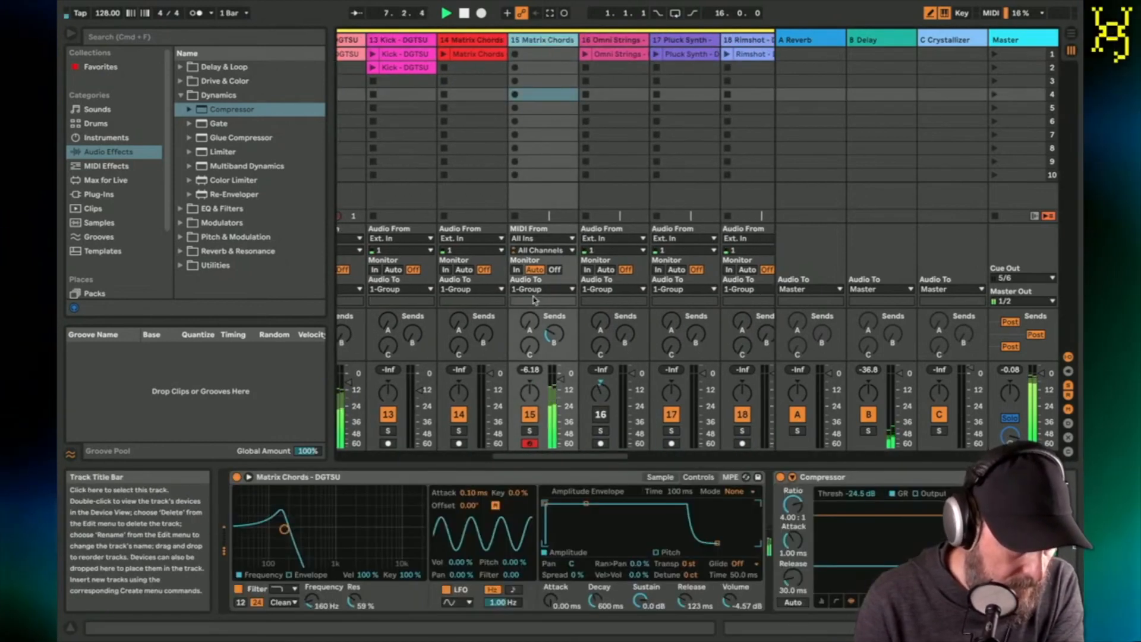
left_click_drag(323, 602, 323, 616)
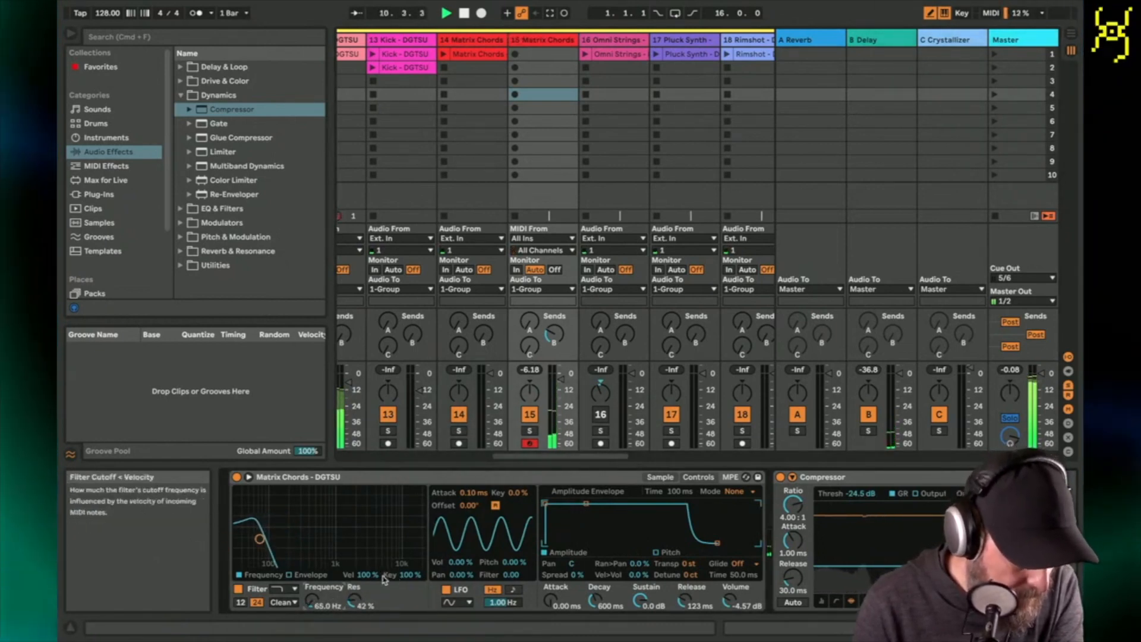
left_click_drag(315, 602, 315, 601)
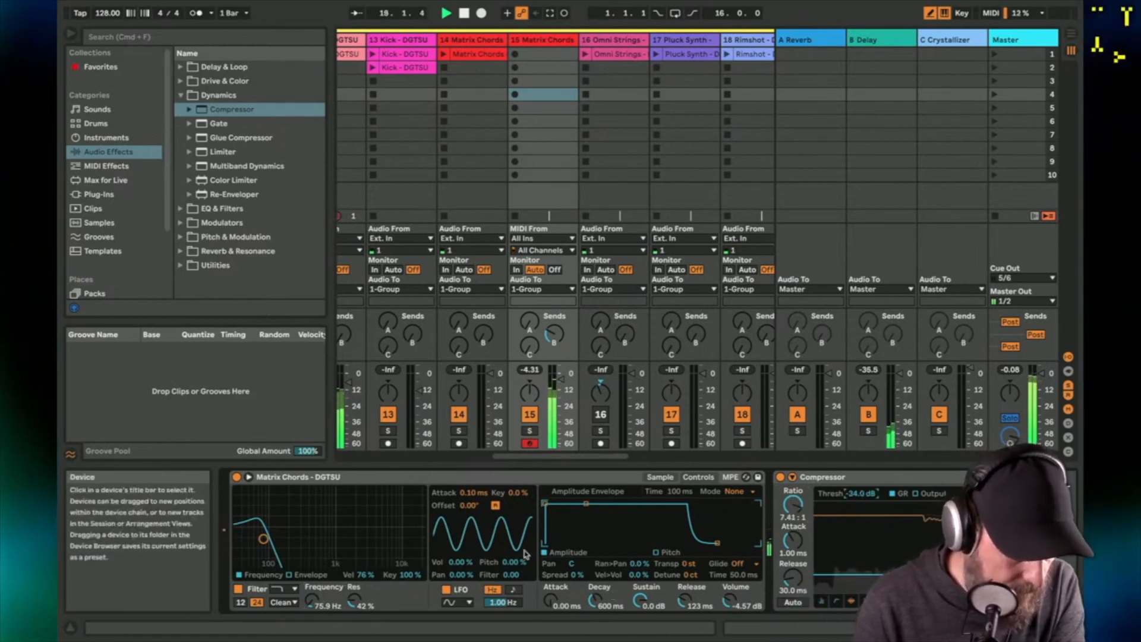
left_click_drag(312, 600, 312, 591)
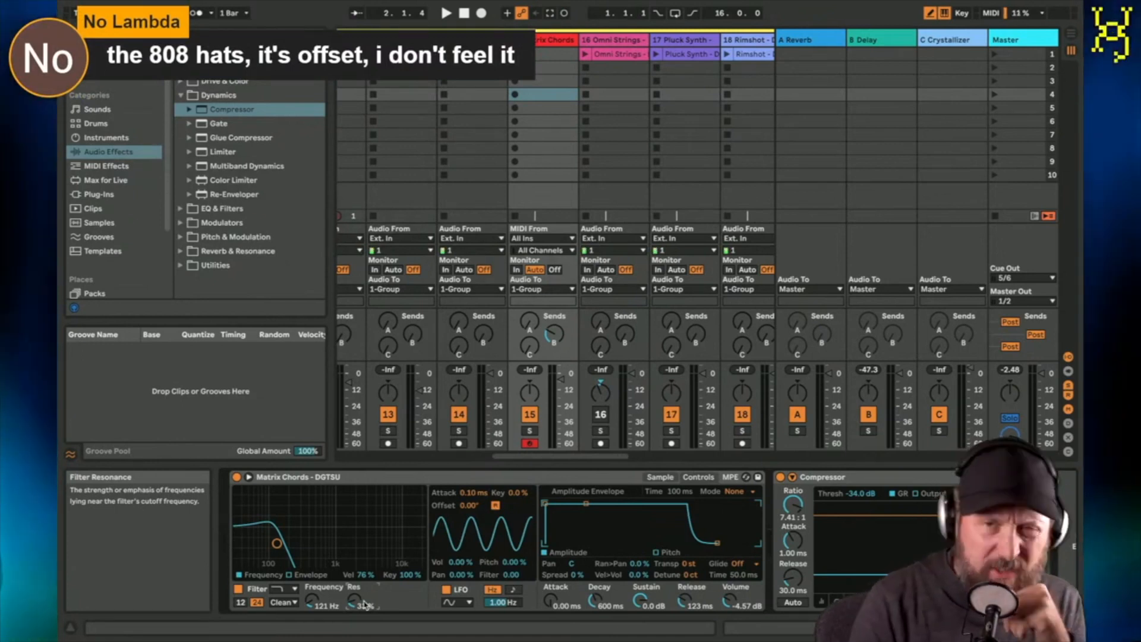
Step: Stop the drumloop clip on track 11 and the clap clip on track 9 to check the hats during playback
key("space")
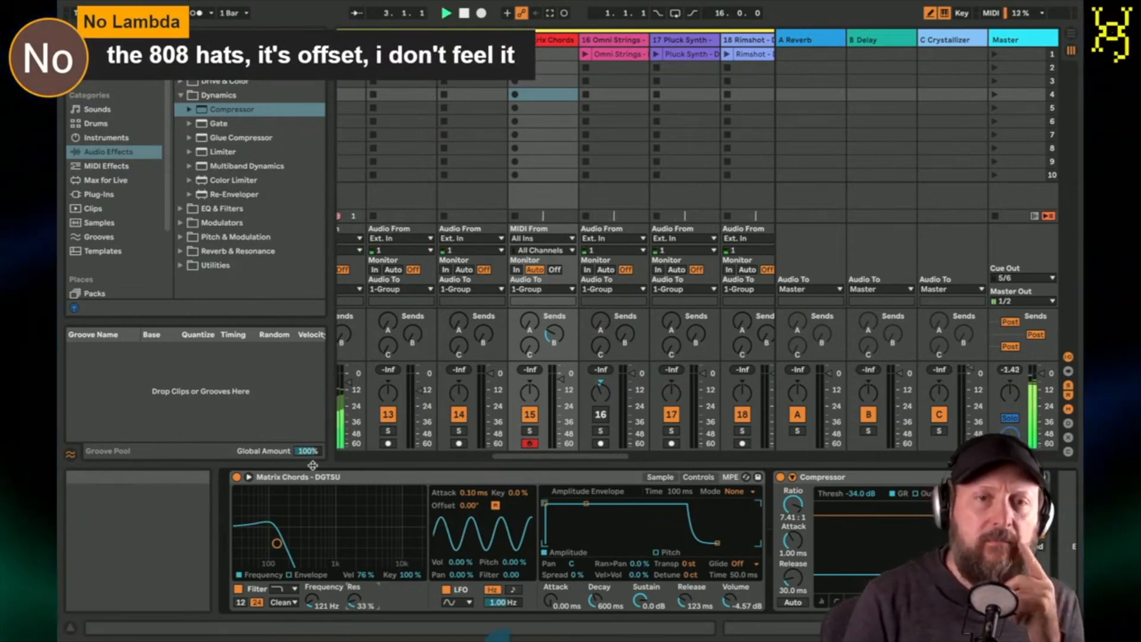
scroll(422, 172, "left", 3)
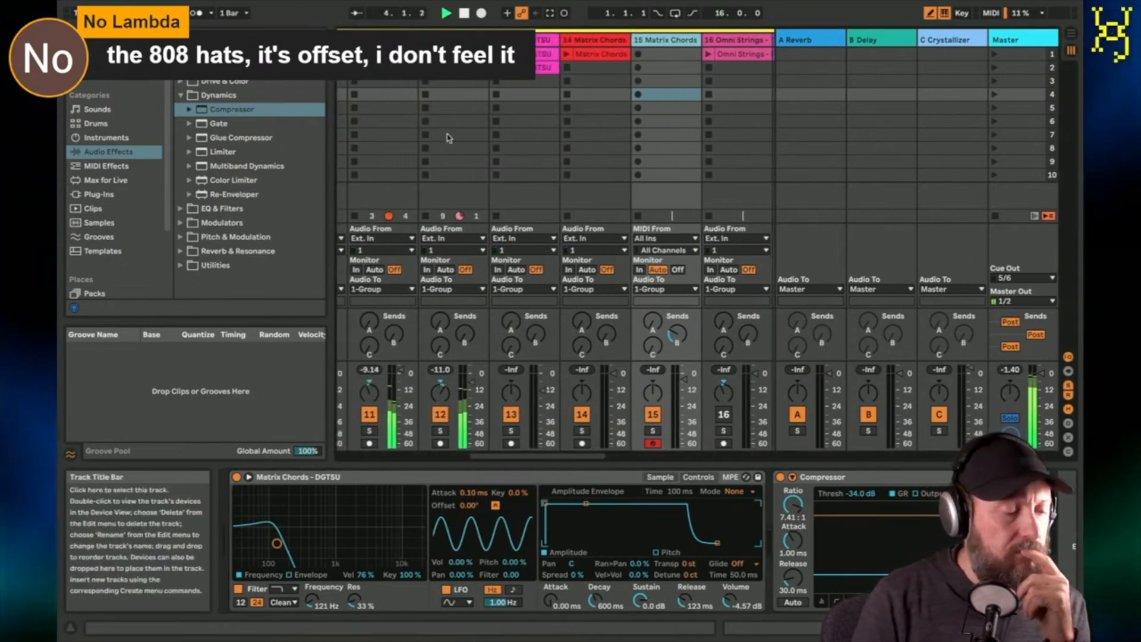
scroll(353, 83, "right", 5)
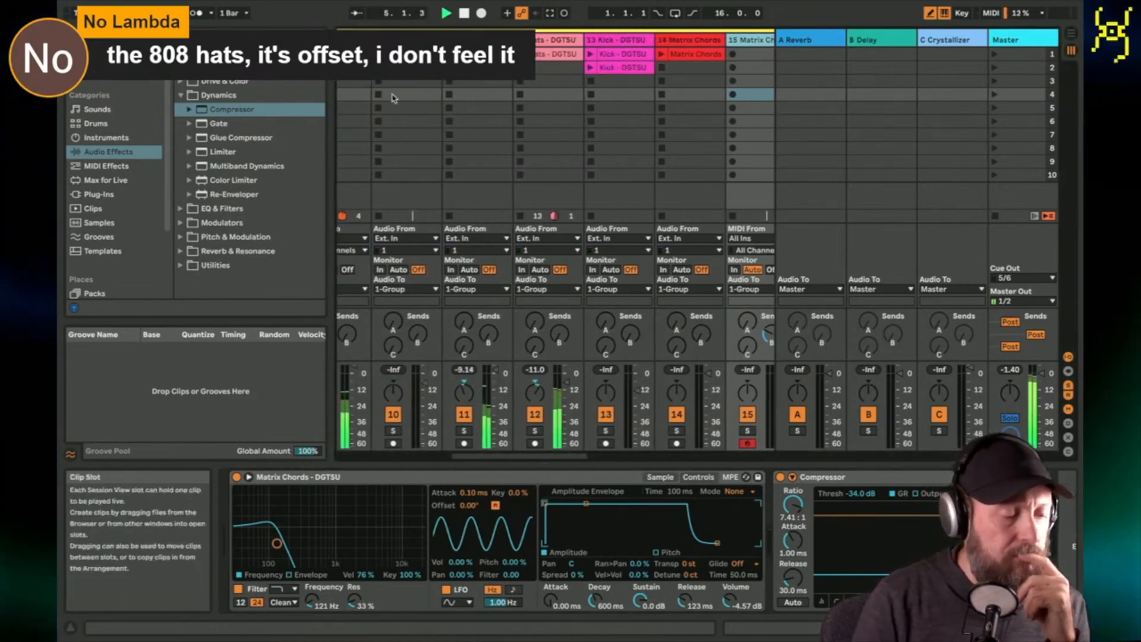
scroll(589, 71, "right", 7)
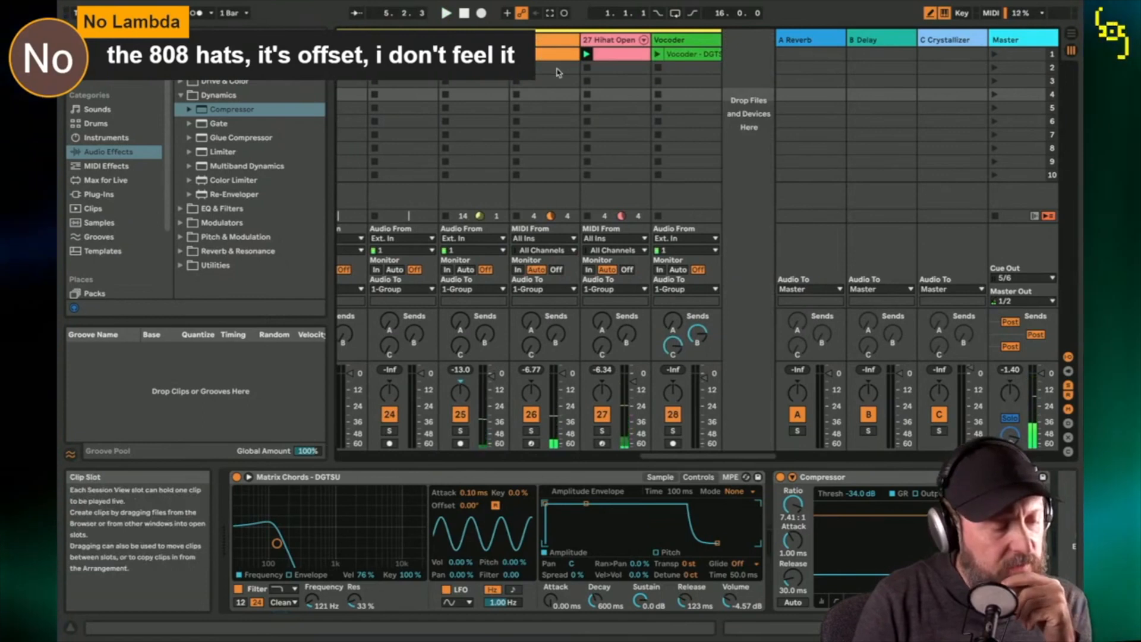
scroll(483, 94, "left", 15)
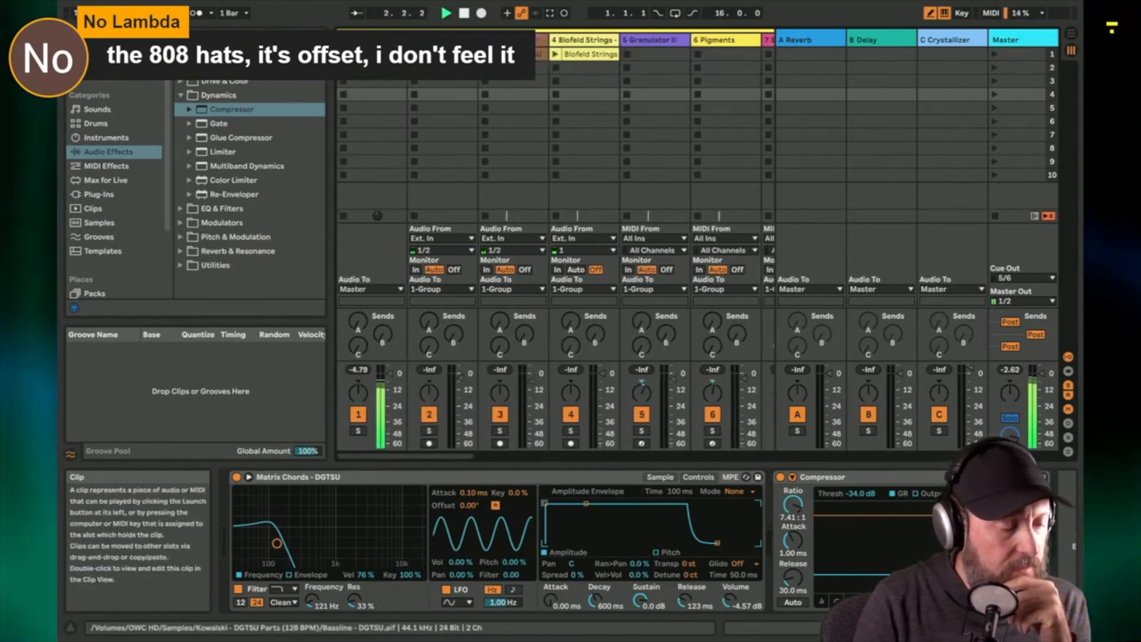
scroll(556, 149, "right", 6)
key("space")
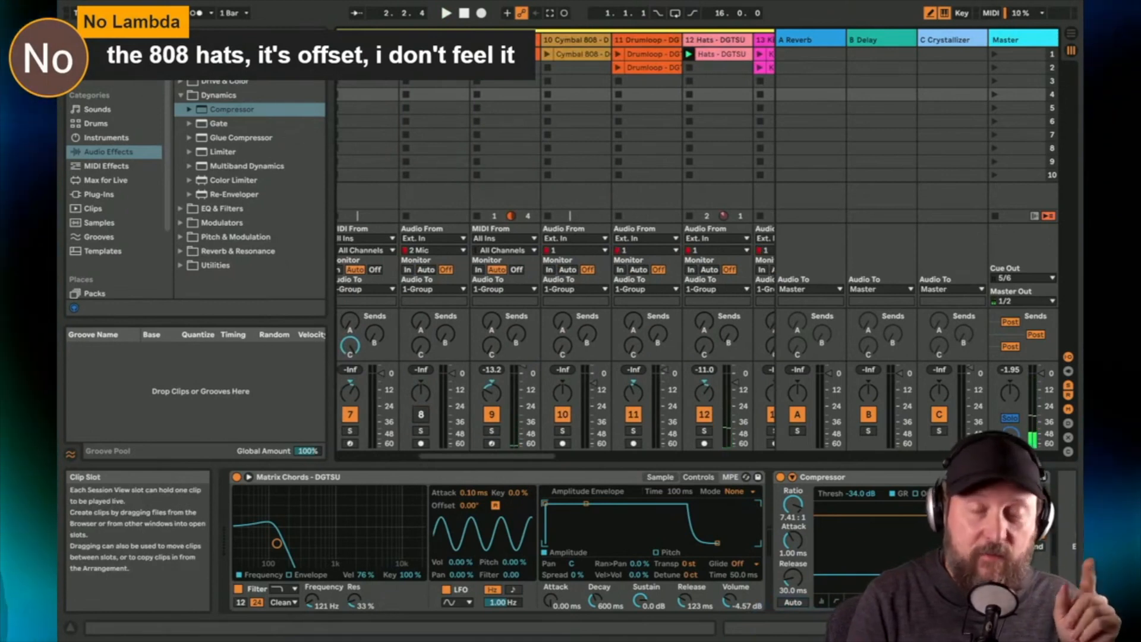
left_click(477, 94)
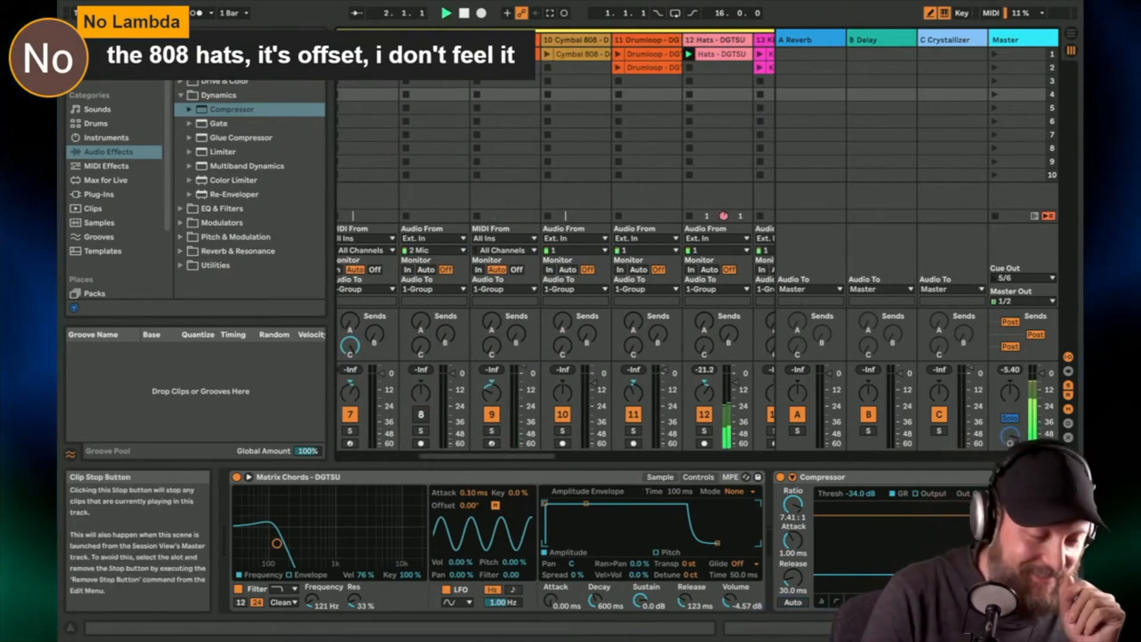
Step: Open the Hats clip on track 12 and move its loop back to position 1.1.1, restarting playback to check it
scroll(549, 126, "right", 1)
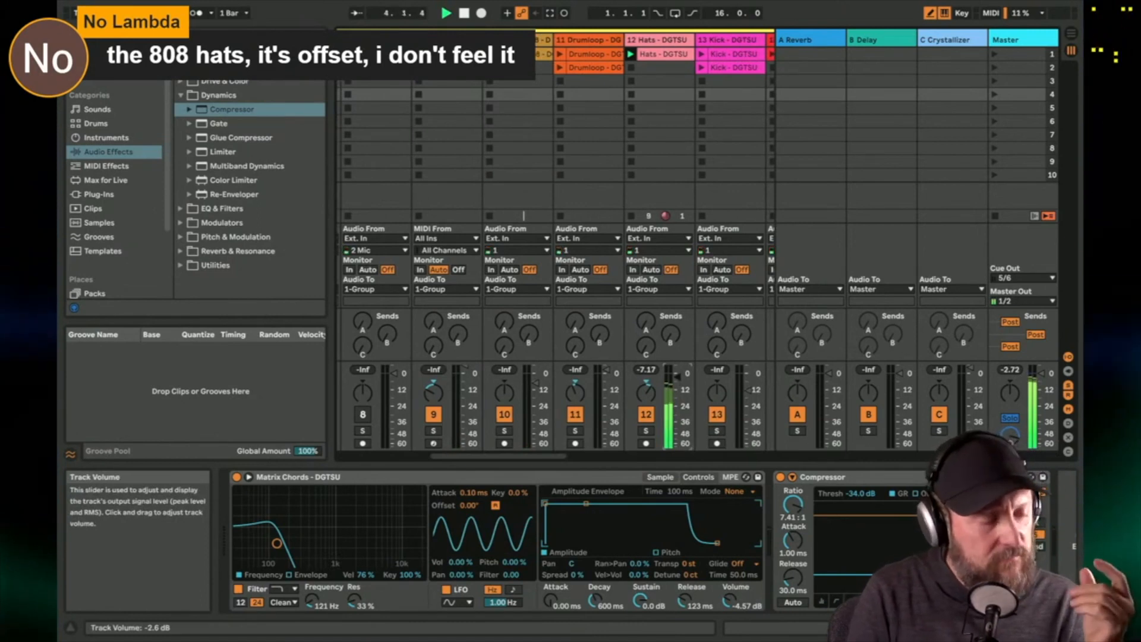
double_click(662, 54)
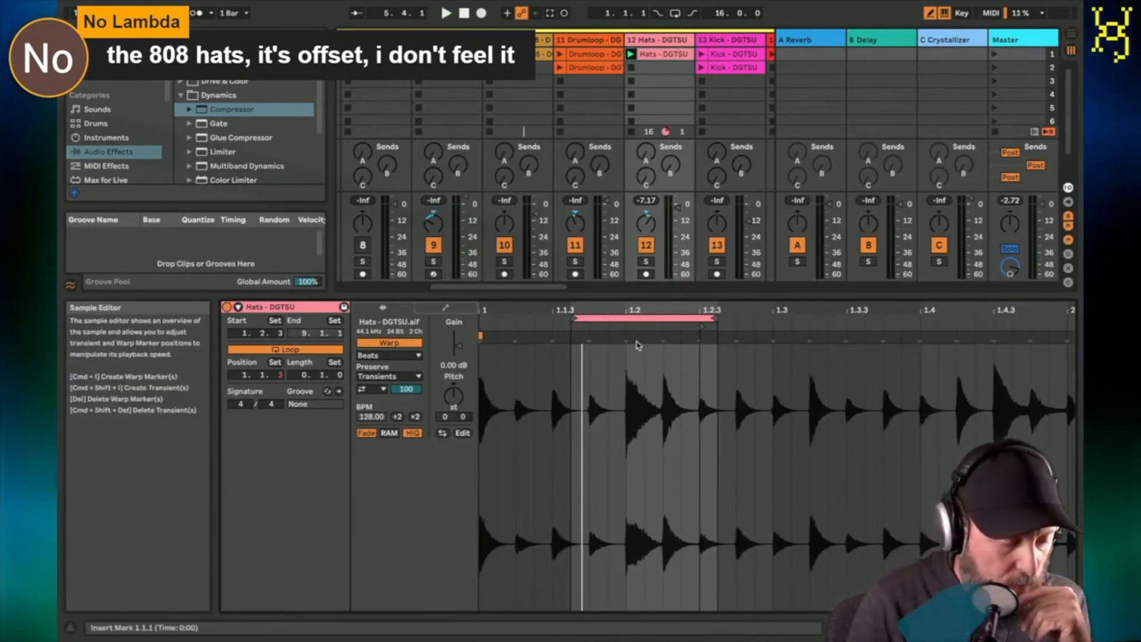
left_click(639, 319)
key("space")
left_click_drag(639, 320, 549, 319)
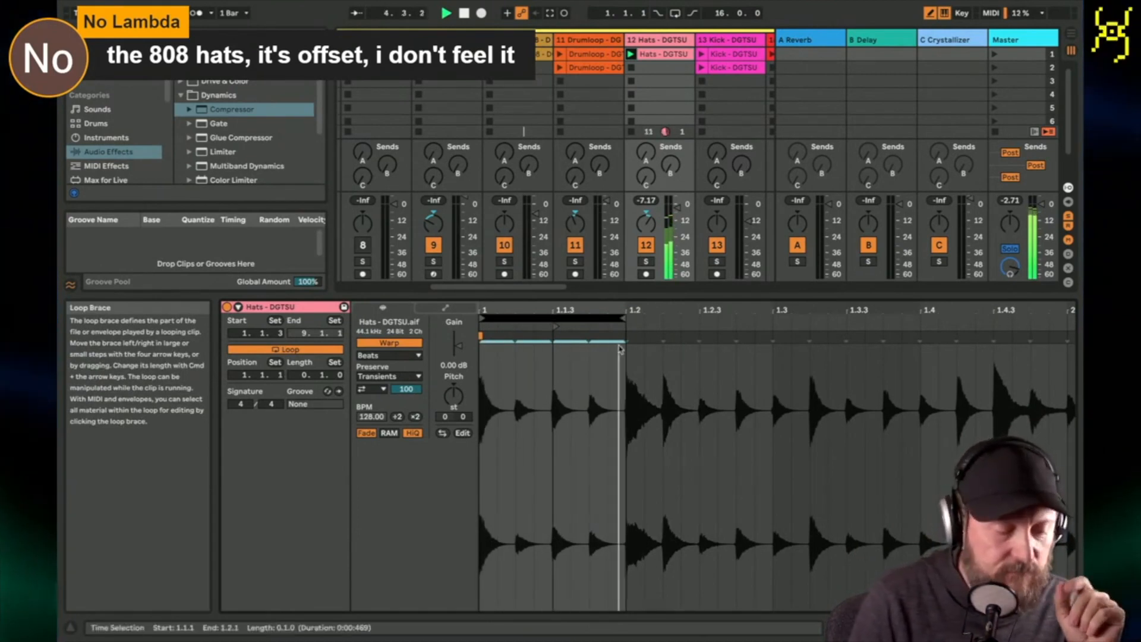
right_click(648, 107)
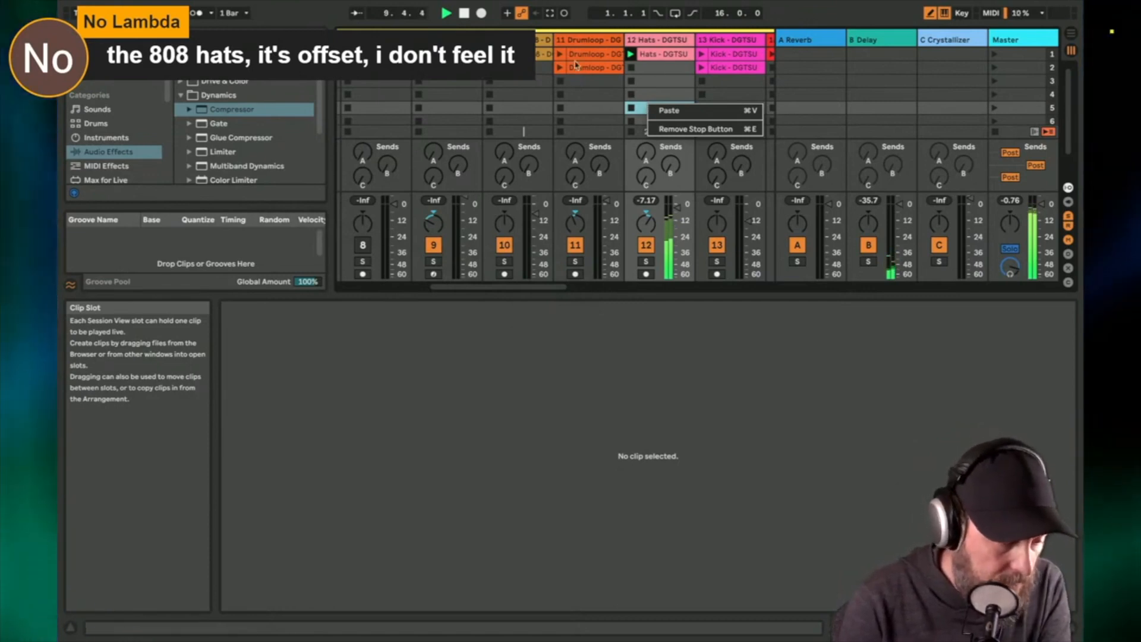
left_click(572, 87)
Step: Record a one-bar C3 clip in the first slot of Matrix Chords track 15 and quantize its first note to 1.1.1
scroll(580, 83, "right", 5)
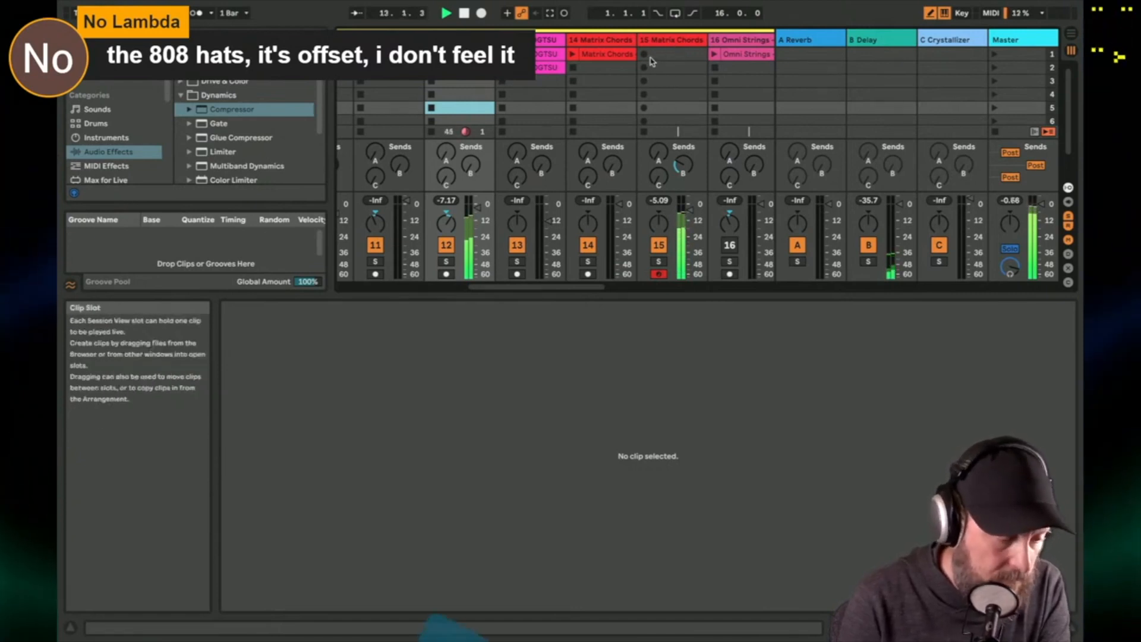
left_click(645, 55)
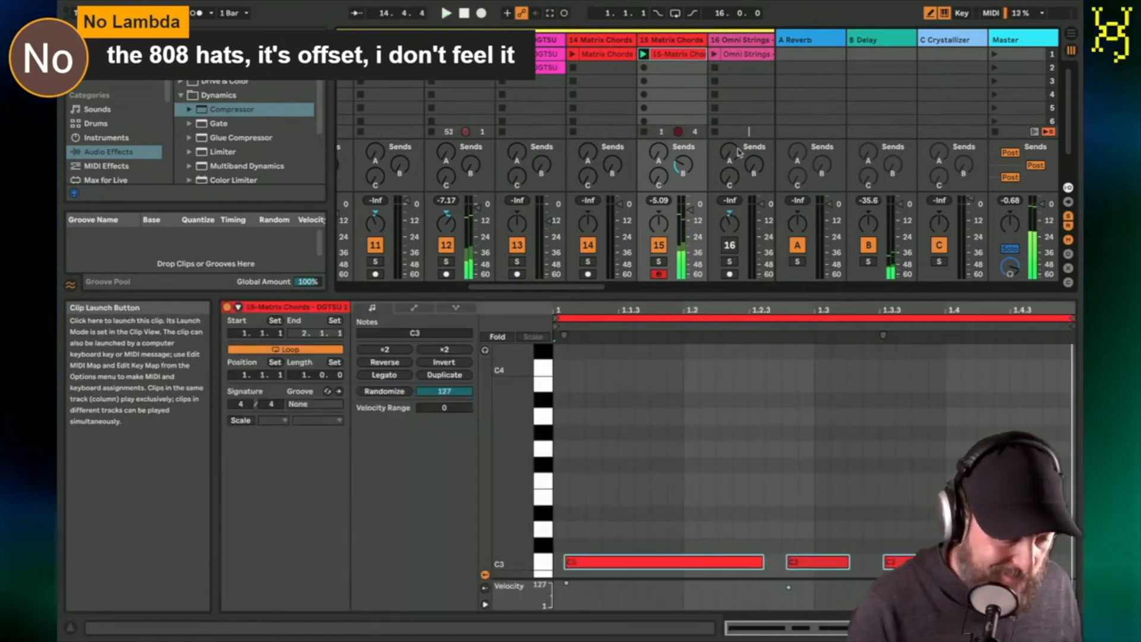
left_click(623, 556)
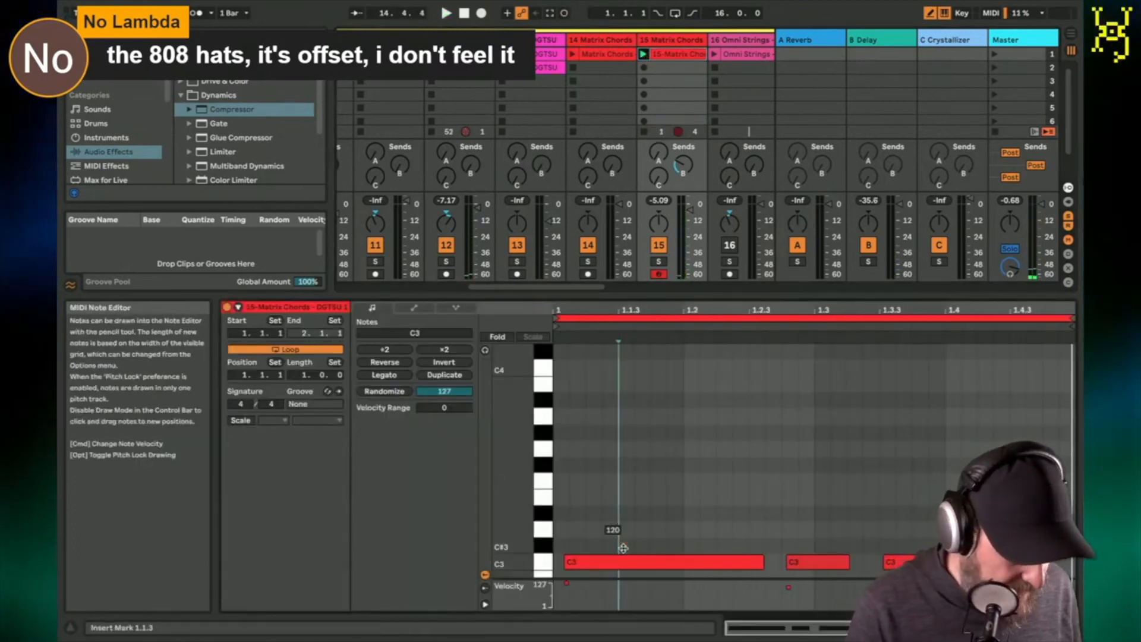
key("b")
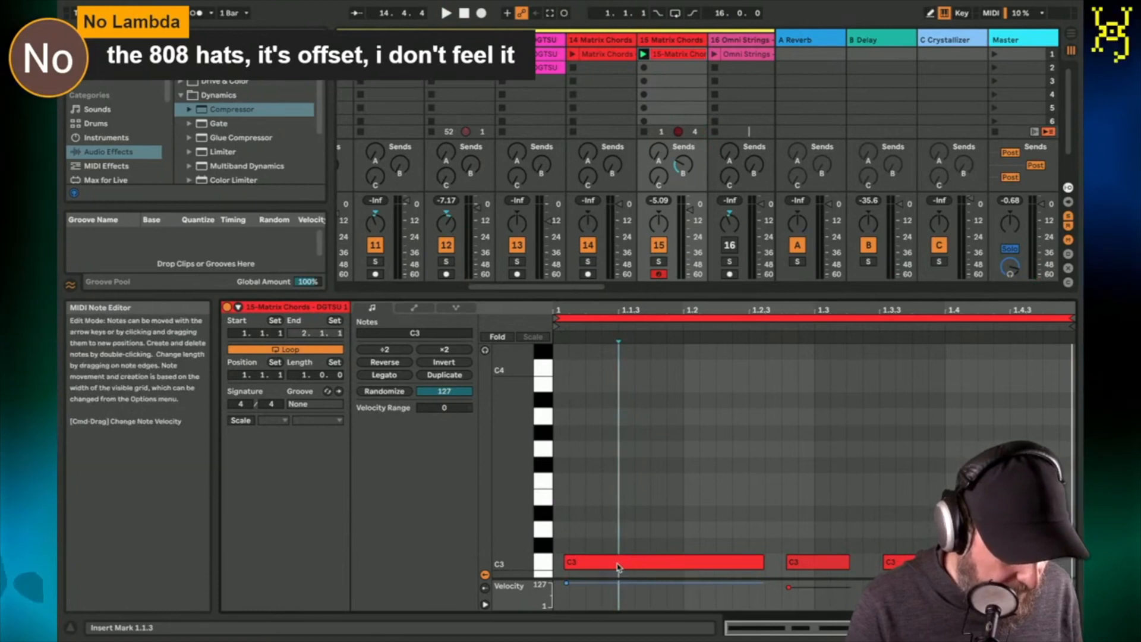
left_click(619, 563)
key("super+u")
key("space")
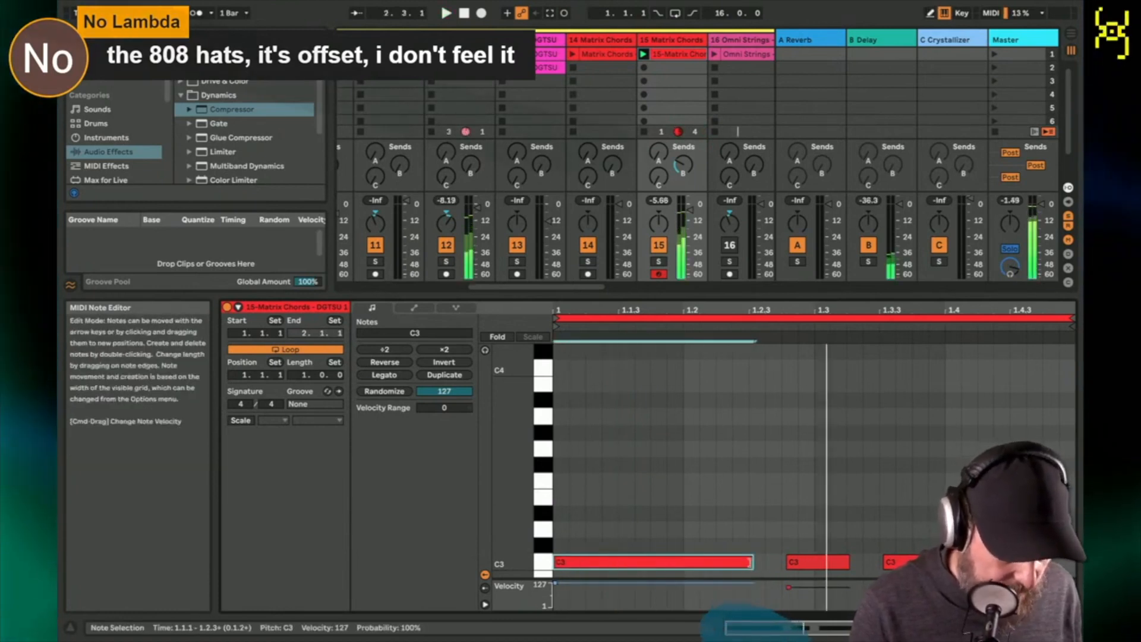
Step: Extend the first C3 note to 1.2.4 and make the second note run from 1.2.4 to 1.3.3
left_click_drag(826, 562, 772, 561)
left_click(904, 564)
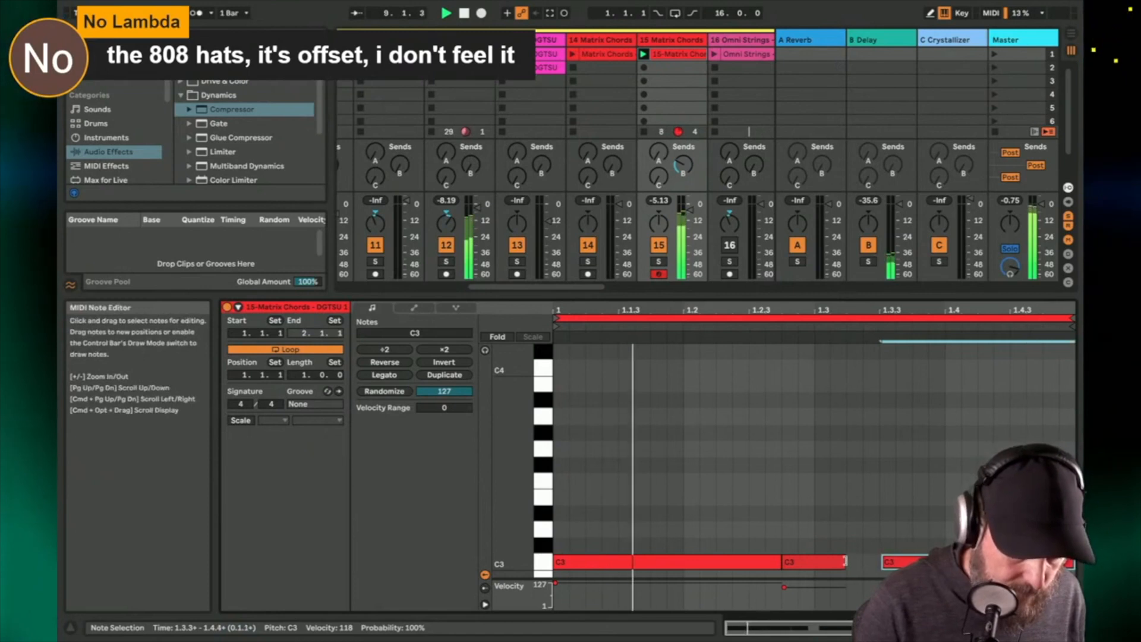
left_click_drag(845, 561, 869, 561)
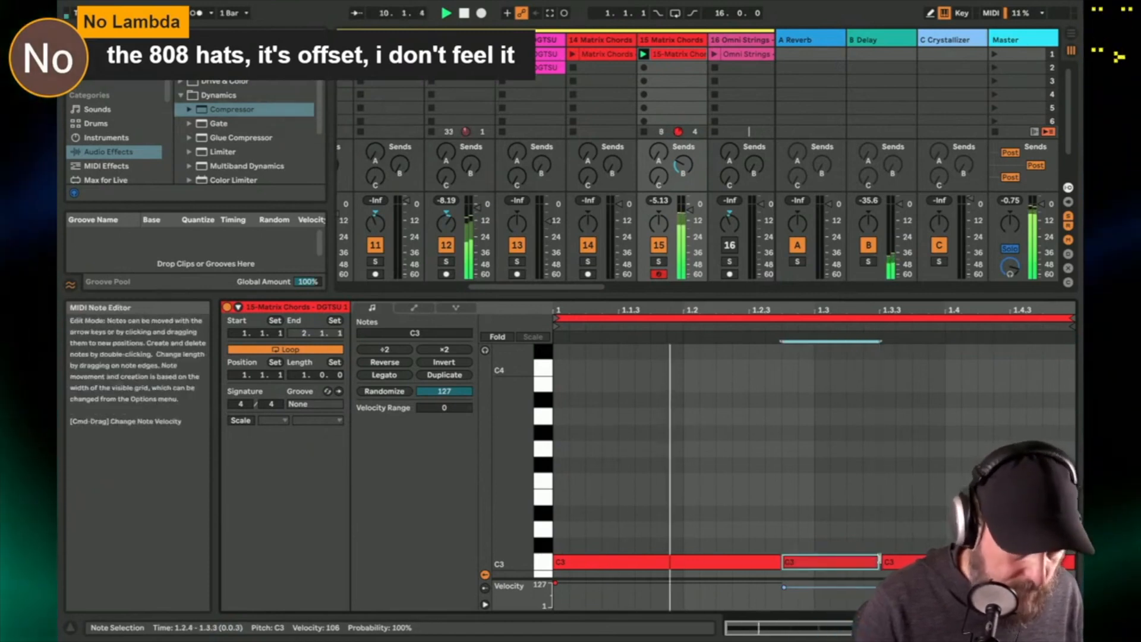
Step: Set track 15's sampler filter to 90.1 Hz, 44% resonance and 48% velocity amount
double_click(669, 40)
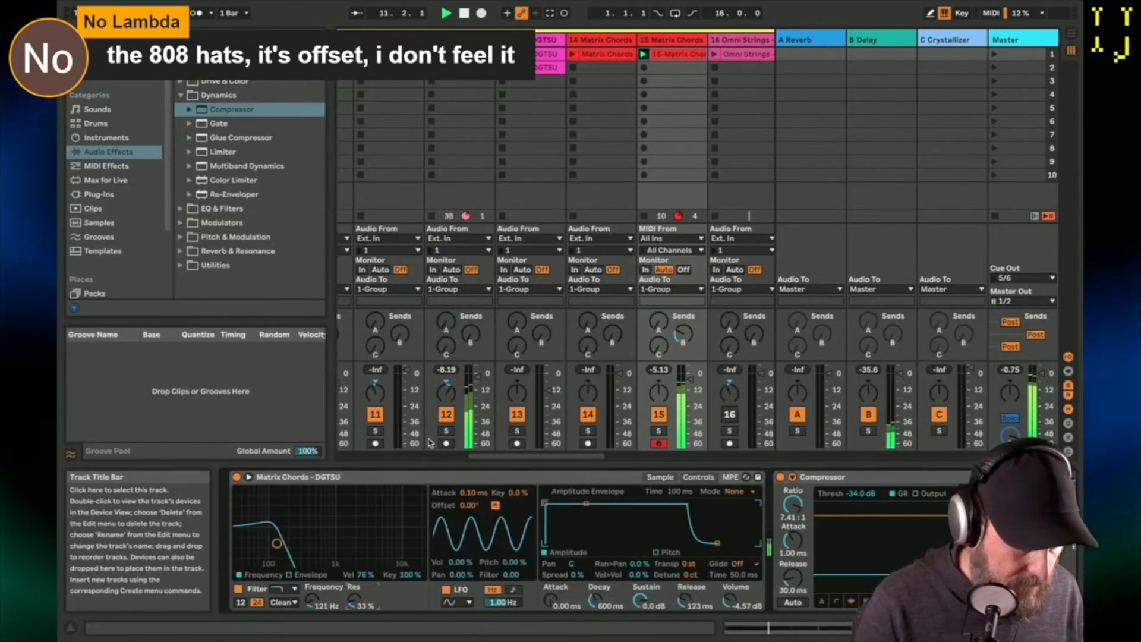
left_click_drag(277, 543, 264, 543)
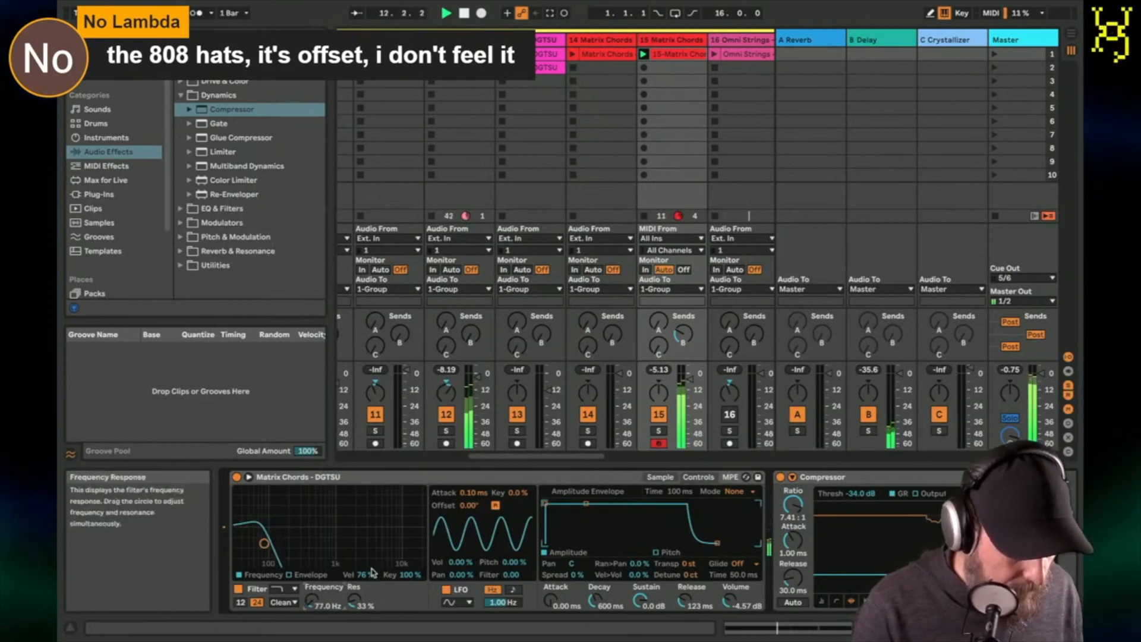
left_click_drag(366, 575, 366, 599)
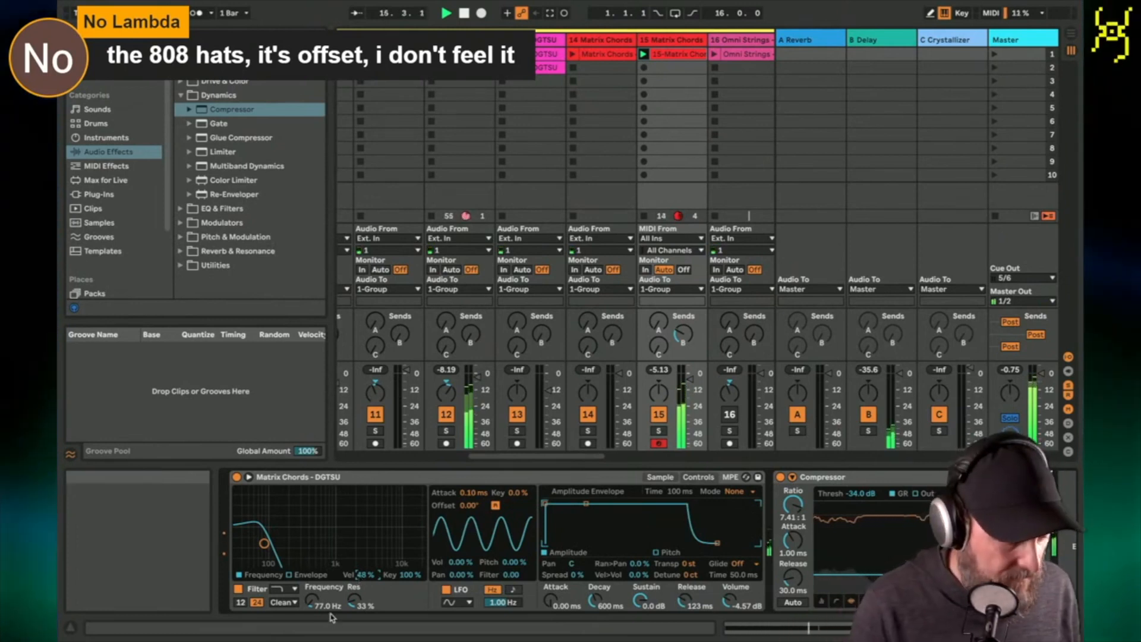
left_click_drag(355, 599, 313, 597)
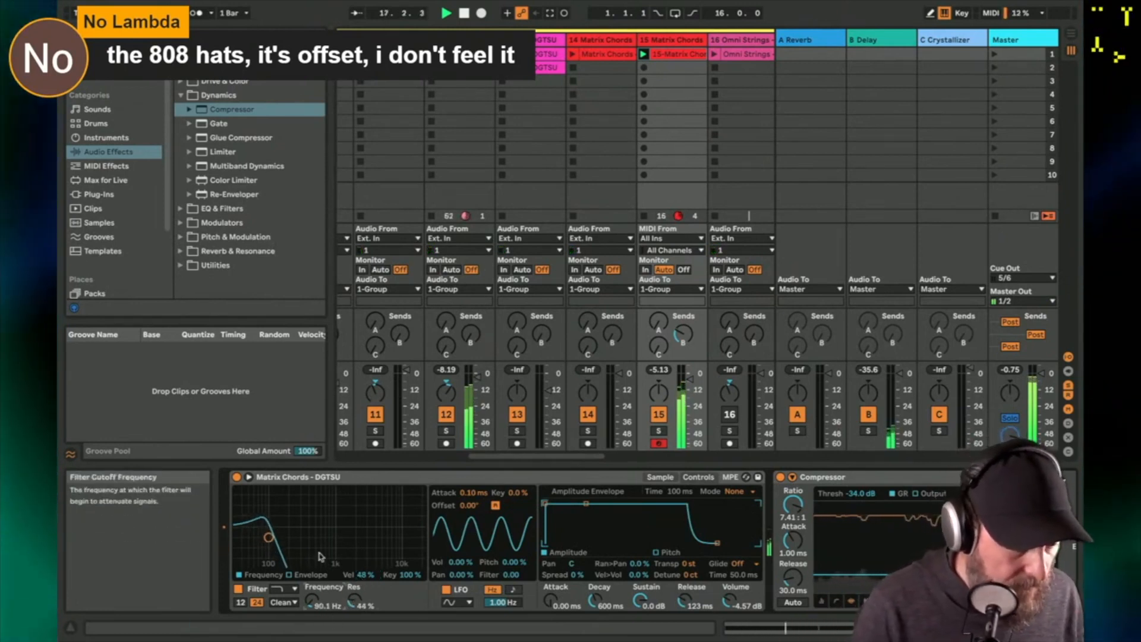
Step: Move track 15's third C3 note to 1.3.1, stretch it past 1.4.3, and place a short note from 1.4.4 to 2.1.1
double_click(670, 55)
left_click(902, 565)
key("space")
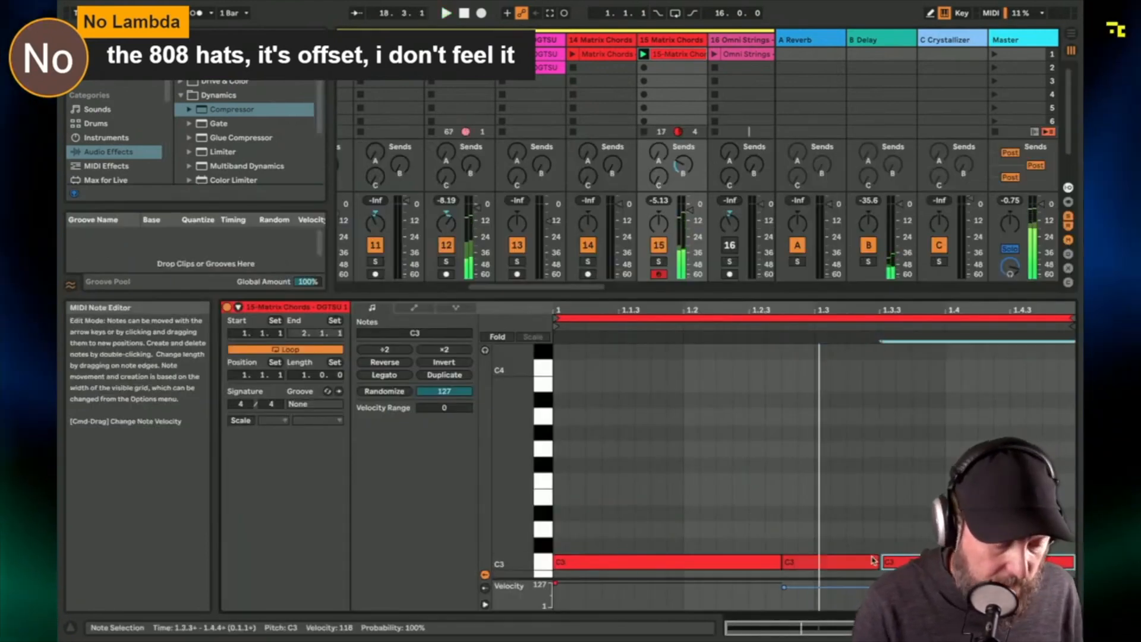
left_click_drag(878, 563, 815, 562)
left_click(905, 563)
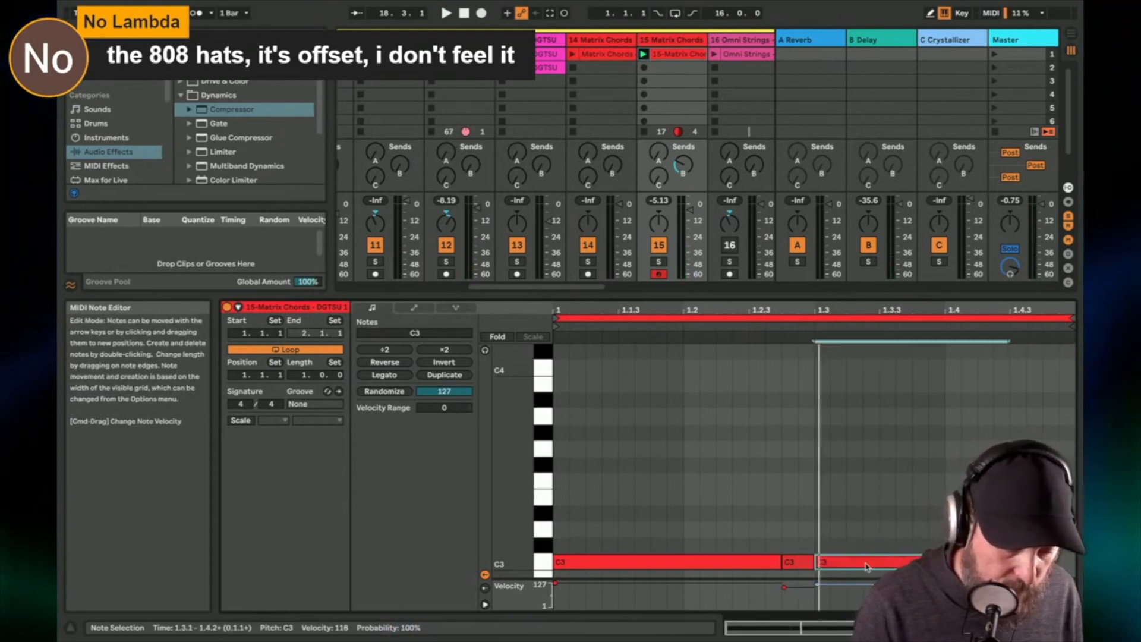
left_click_drag(1009, 562, 1025, 563)
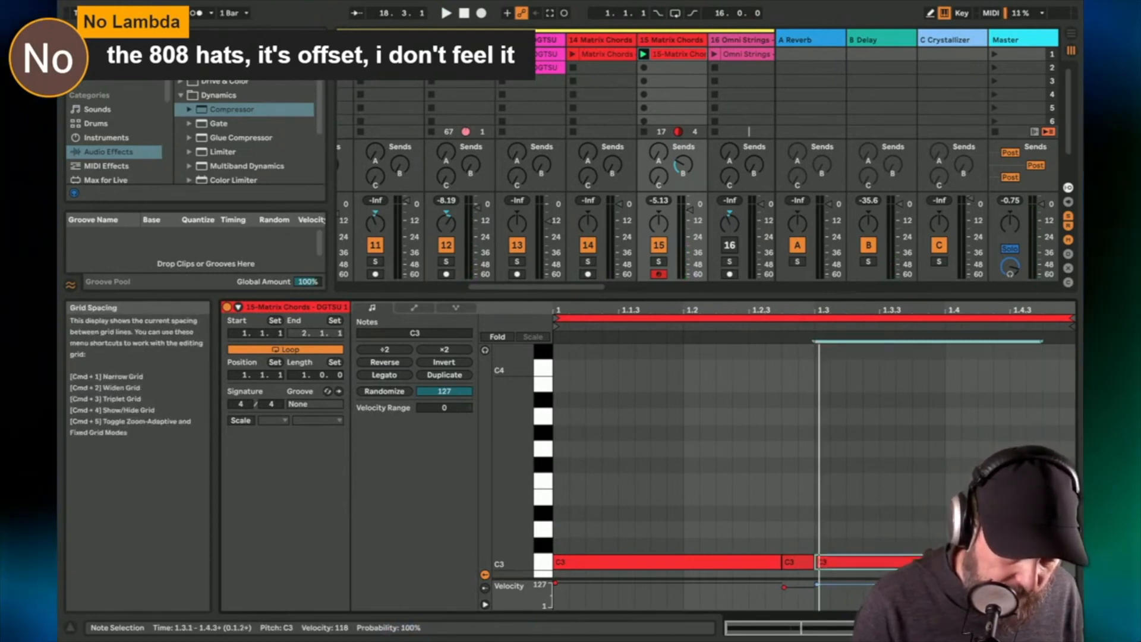
key("space")
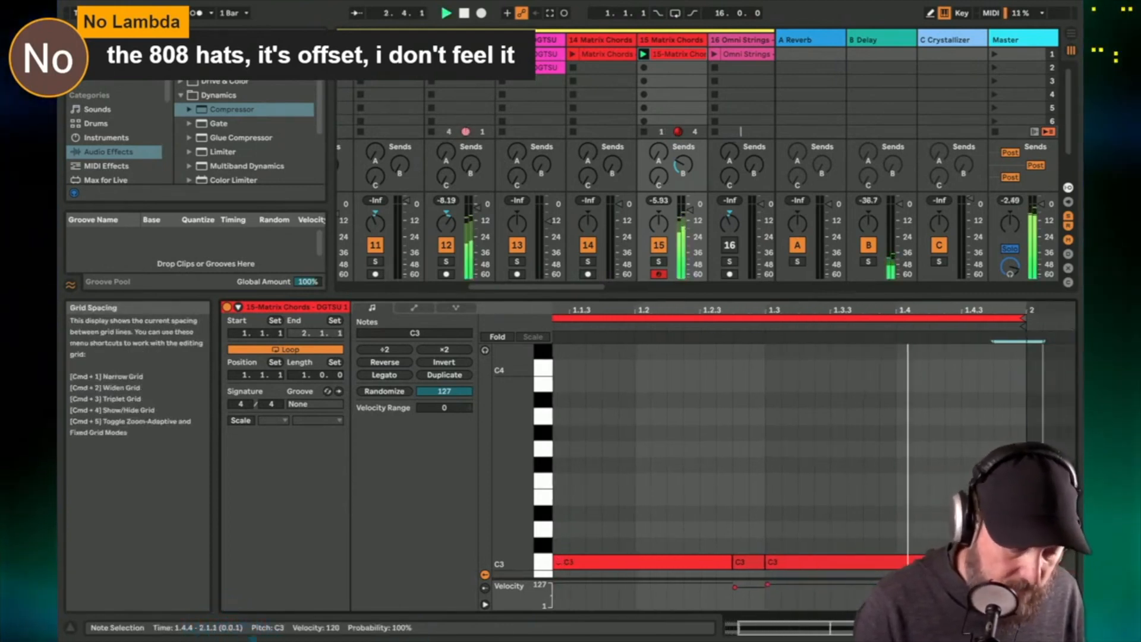
Step: Shorten the first C3 note to 1.1.4 and add C3 notes from 1.1.4 to 1.2.3 and from 1.2.3 to 1.2.4
scroll(742, 522, "left", 2)
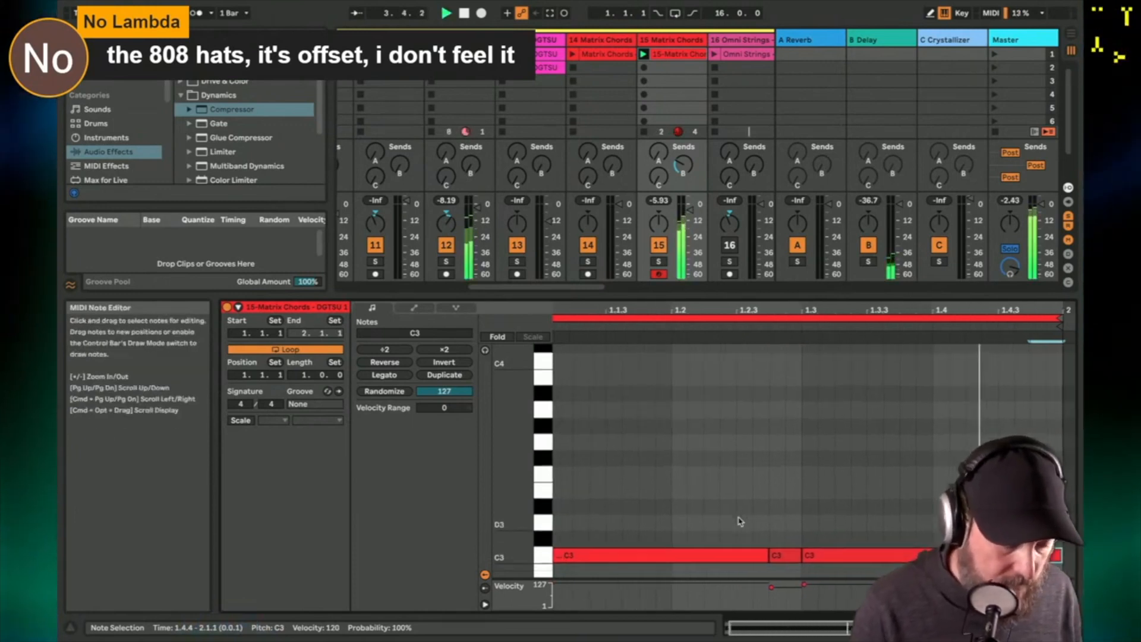
scroll(741, 522, "down", 2)
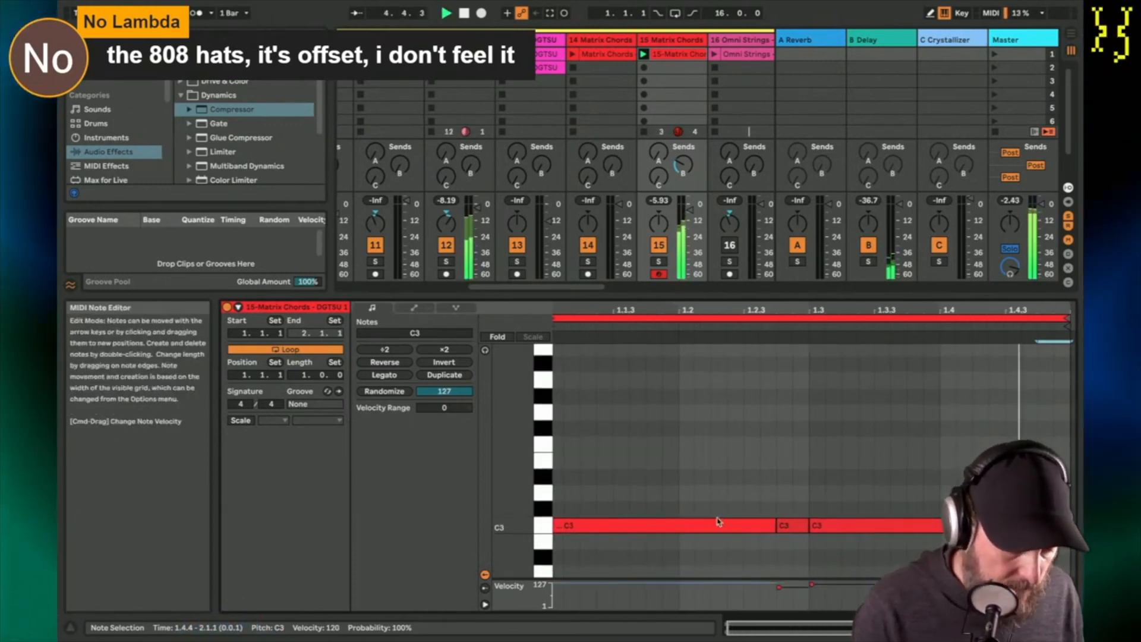
left_click_drag(772, 522, 644, 524)
key("super+d")
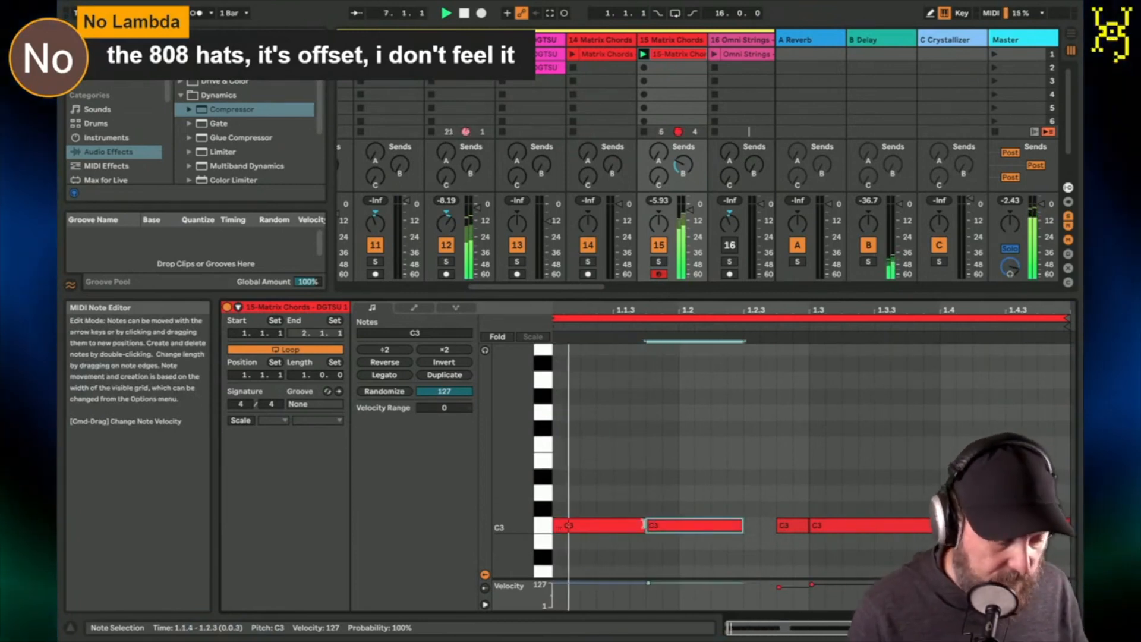
double_click(752, 525)
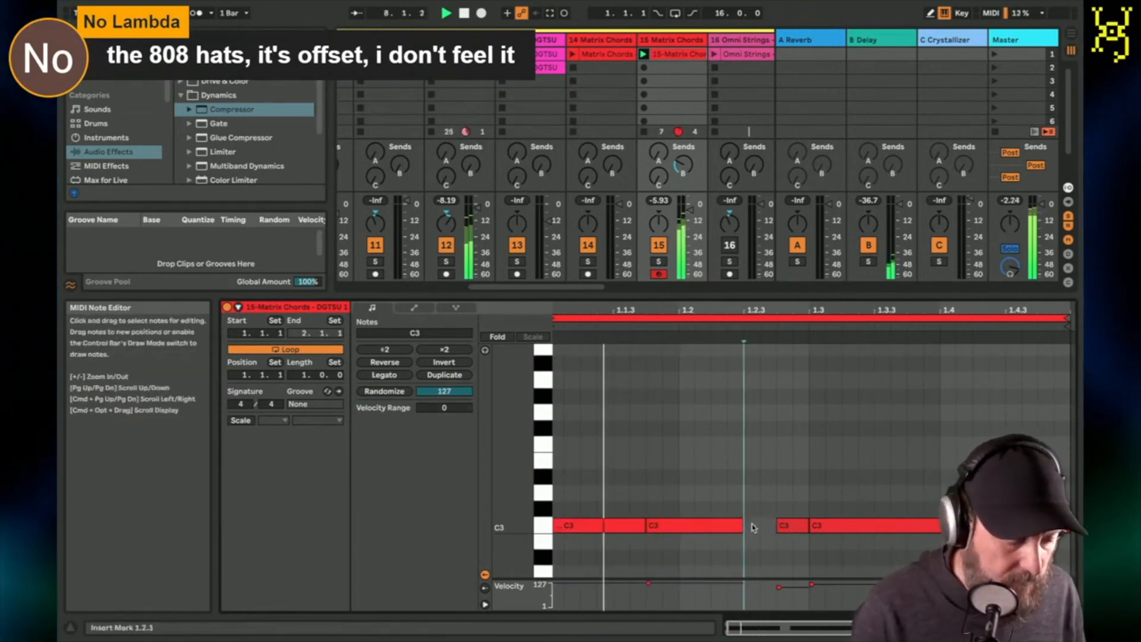
left_click_drag(757, 526, 774, 525)
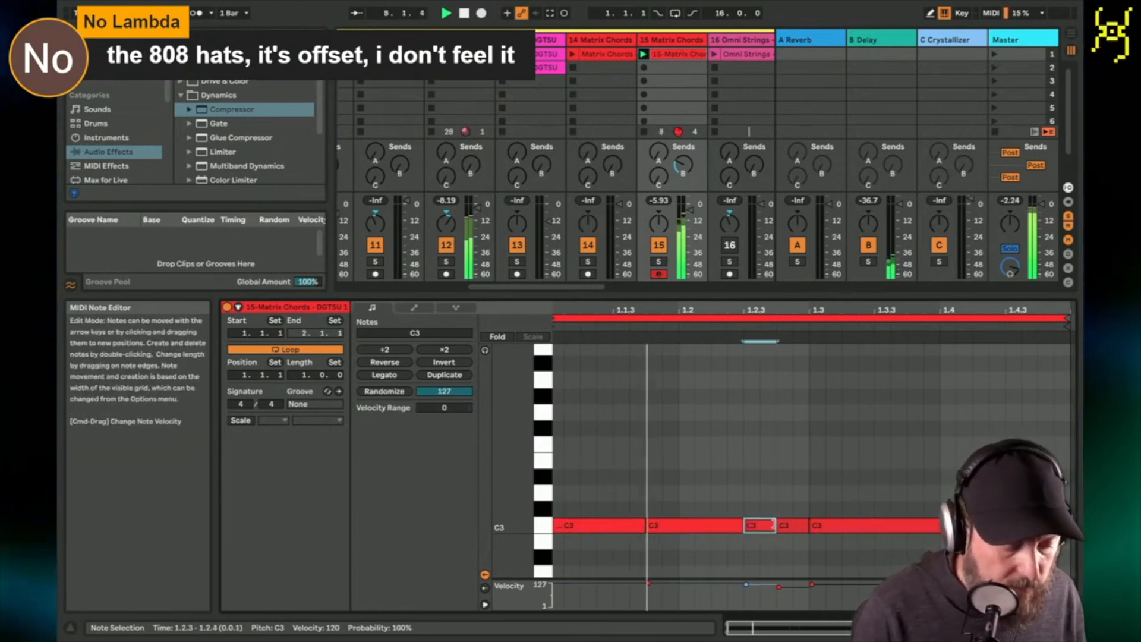
Step: Lower the velocity of the first C3 note and set the note at 1.3.1 to velocity 95
left_click_drag(626, 526, 626, 528)
left_click_drag(837, 525, 838, 530)
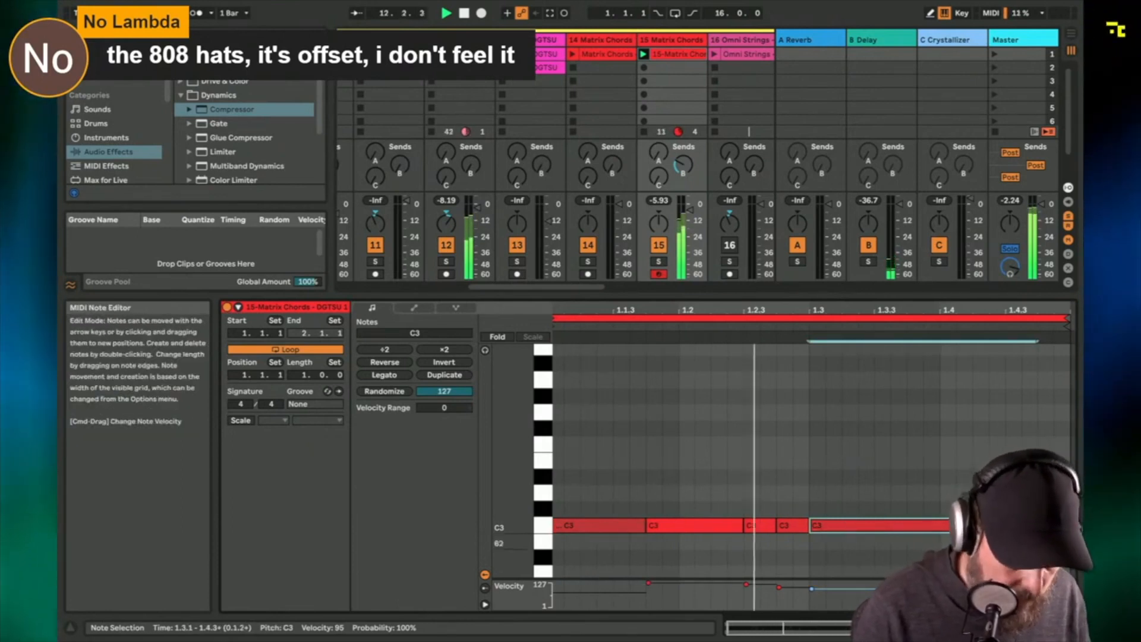
left_click(1053, 526)
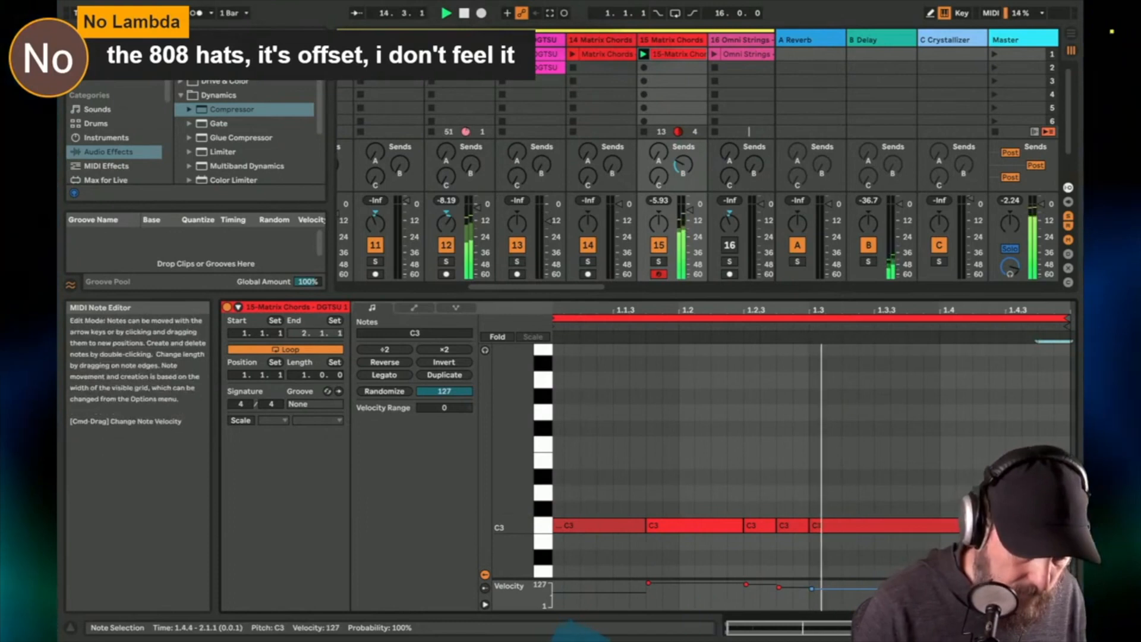
Step: End the 1.3.1 note at 1.4.1 and add a C3 note from 1.4.1 to just past 1.4.3 with velocity 107
left_click_drag(1035, 529, 937, 533)
double_click(945, 526)
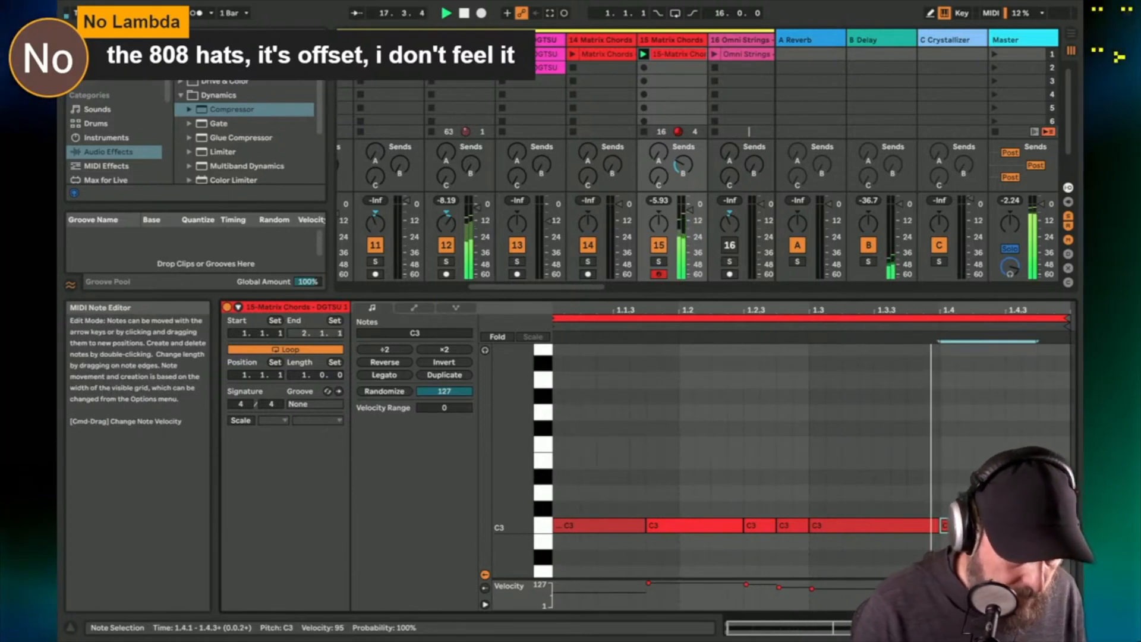
left_click_drag(942, 589, 943, 586)
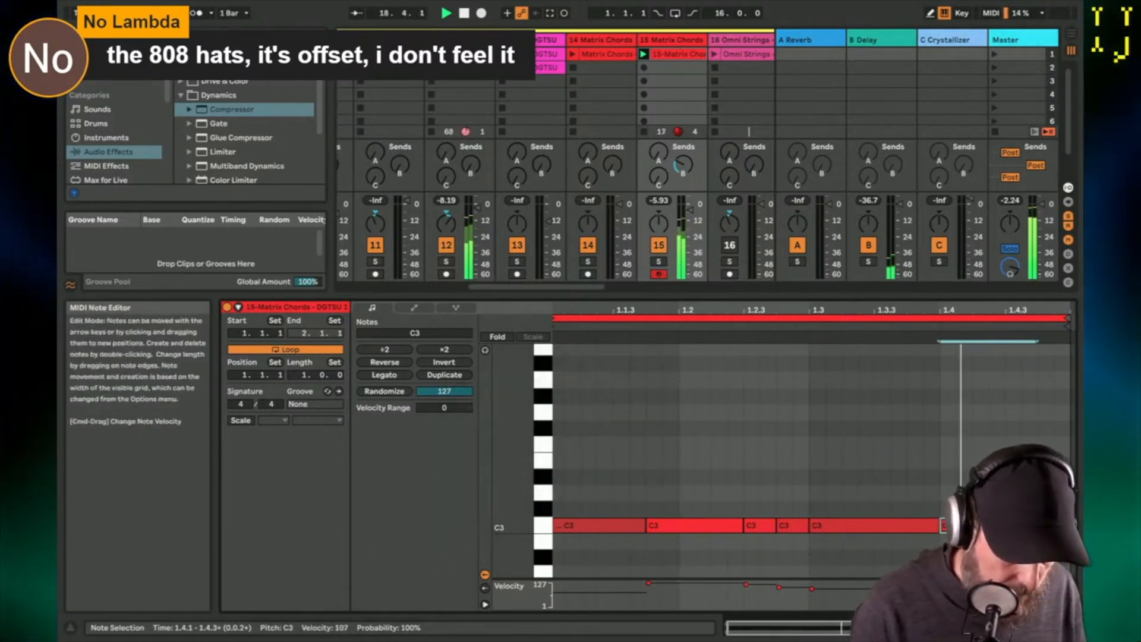
left_click_drag(918, 525, 919, 532)
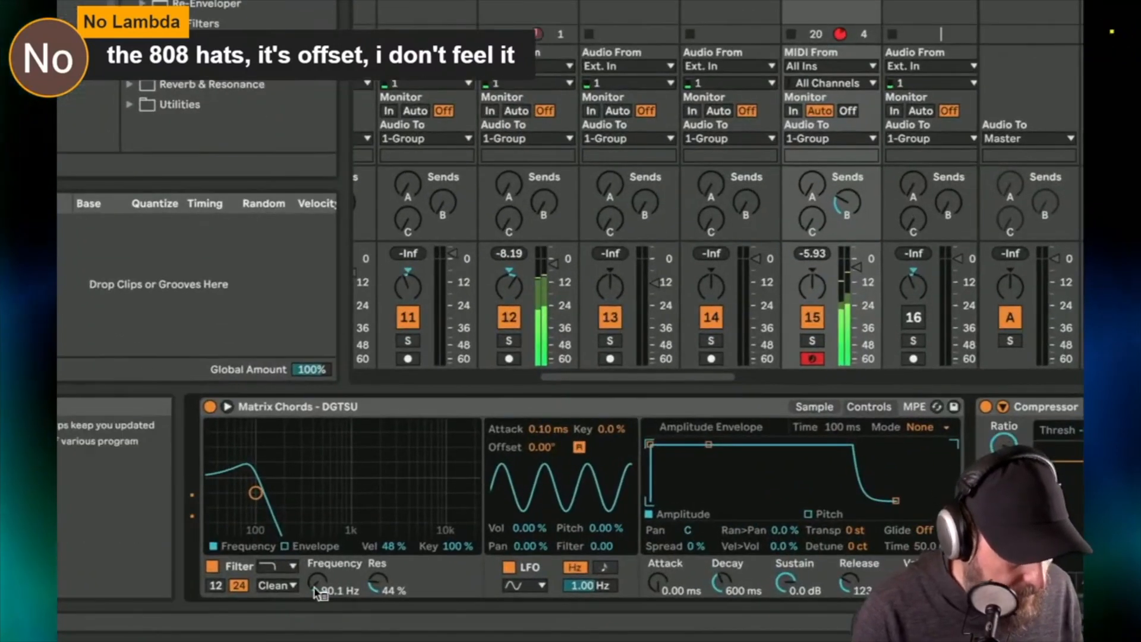
Step: Set track 15's sampler filter to 137 Hz with 42% resonance, and its filter envelope amount to 29
left_click_drag(316, 611, 316, 586)
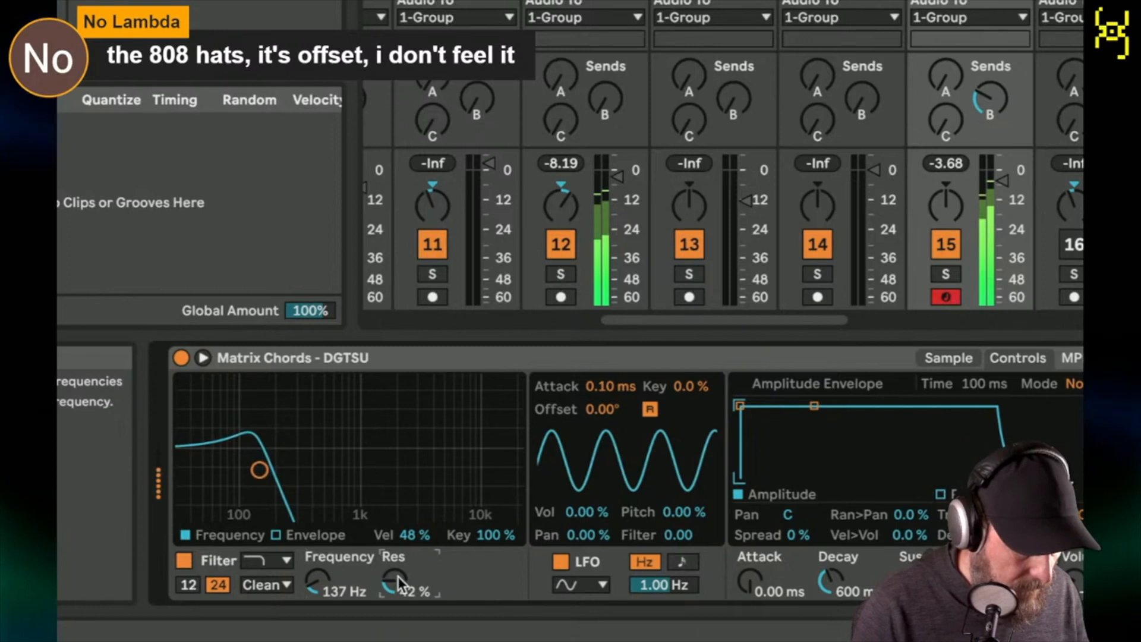
right_click(319, 587)
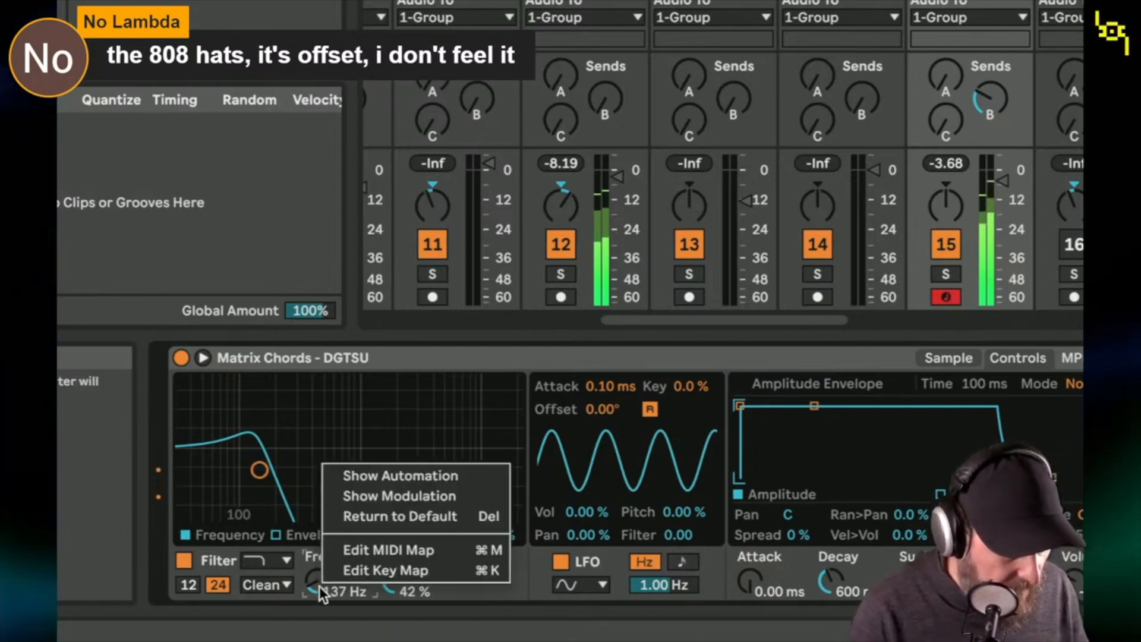
key("Escape")
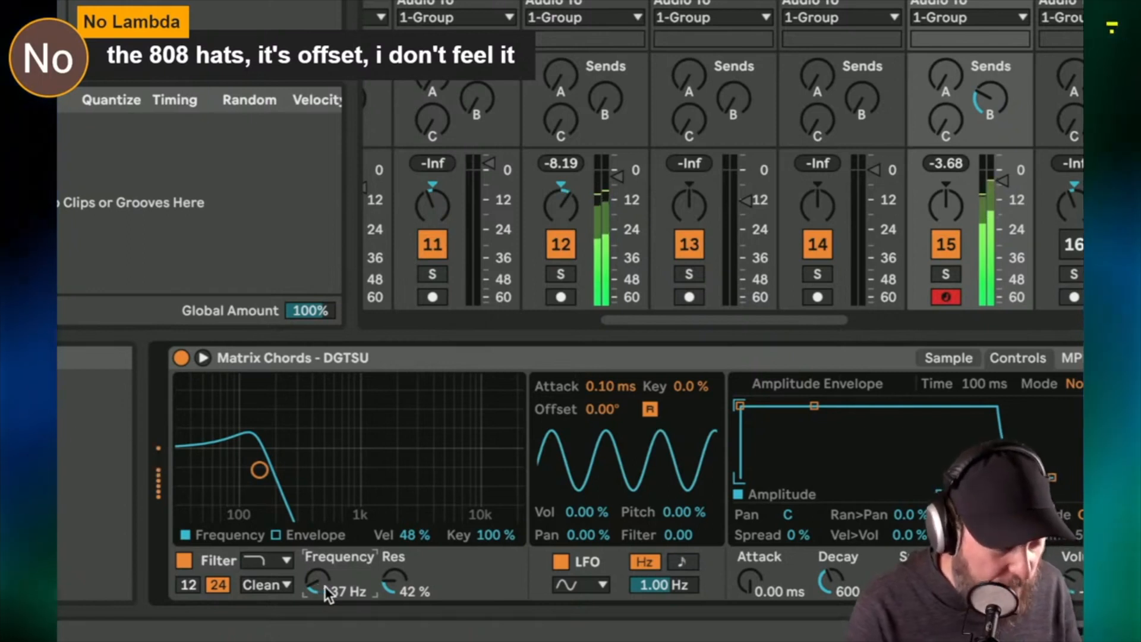
scroll(770, 545, "right", 1)
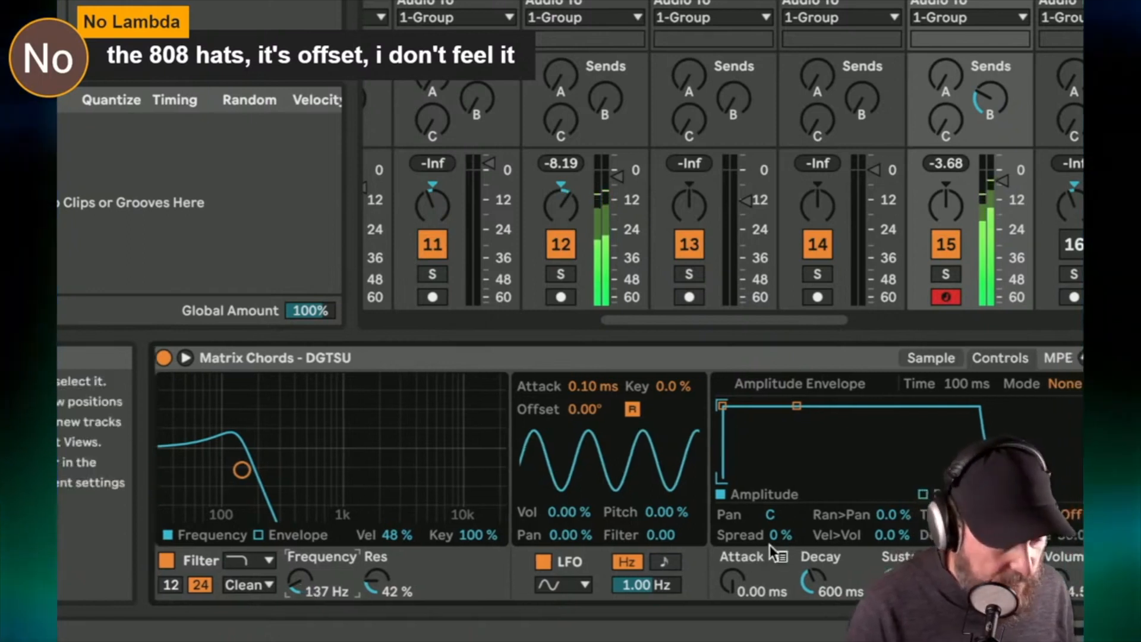
left_click(250, 534)
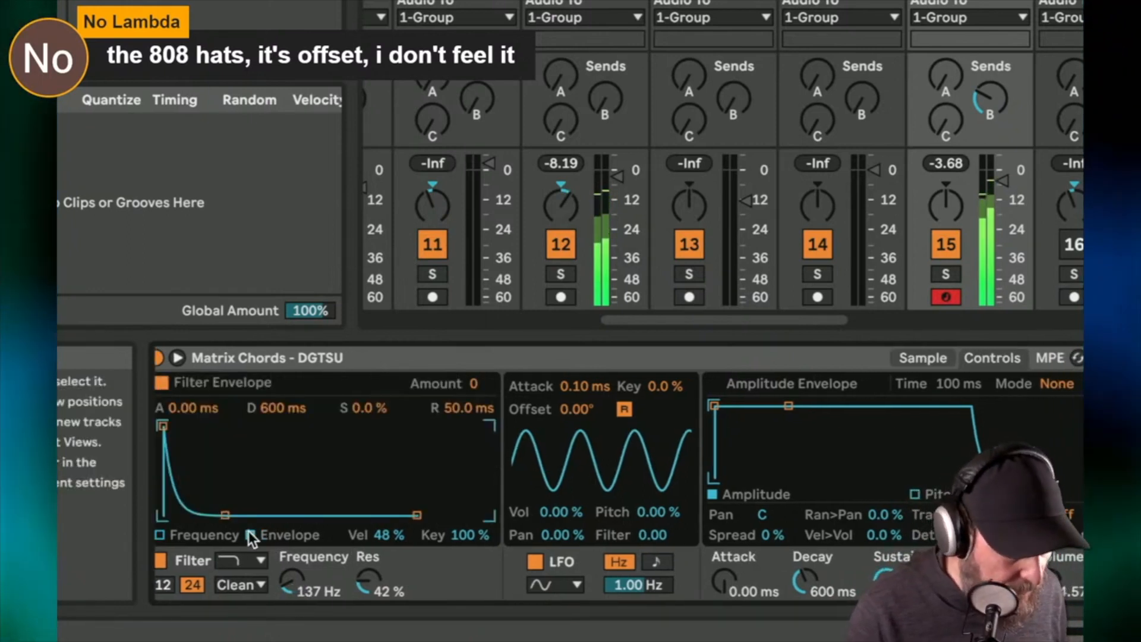
left_click_drag(480, 383, 480, 372)
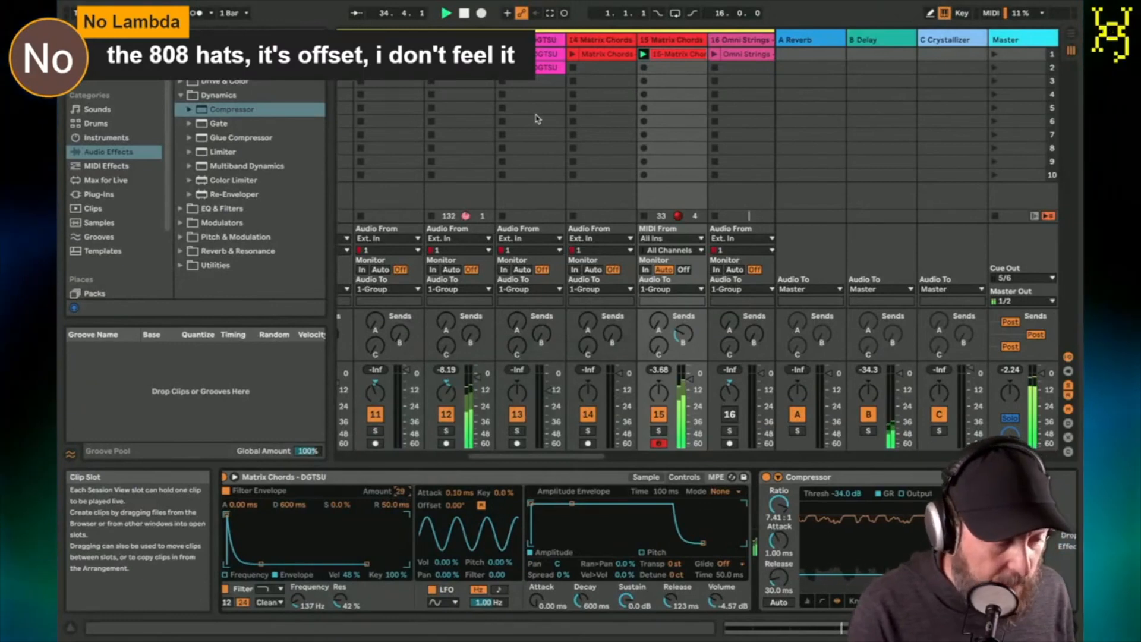
Step: Launch the first Kick clip on track 13 and reset its transposition to 0 semitones
scroll(537, 118, "left", 2)
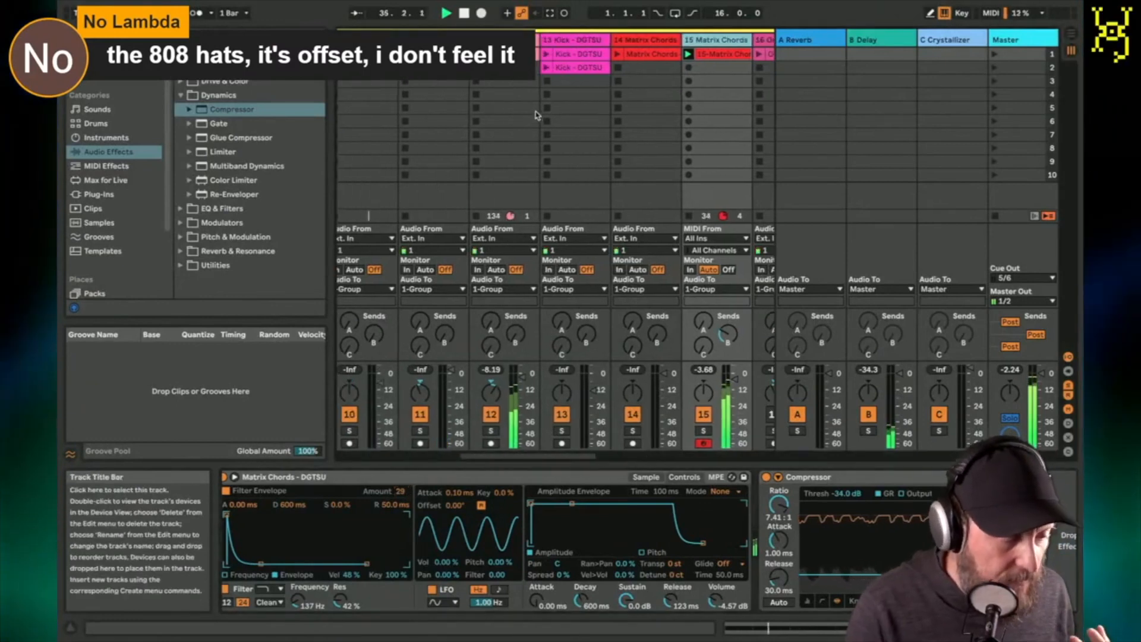
left_click(546, 55)
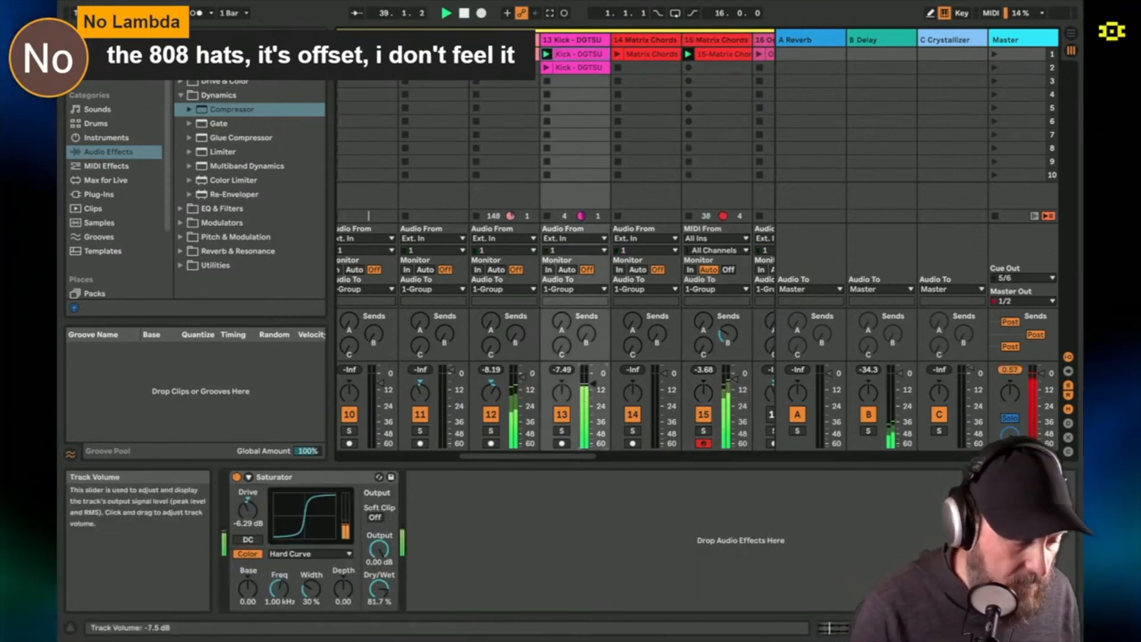
double_click(579, 55)
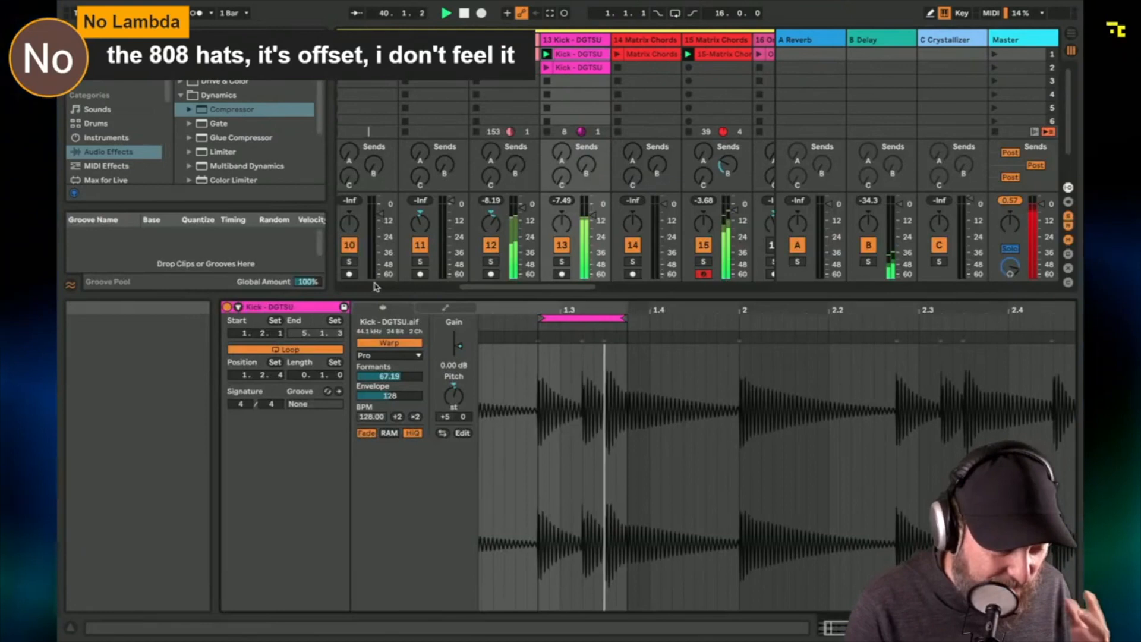
double_click(451, 396)
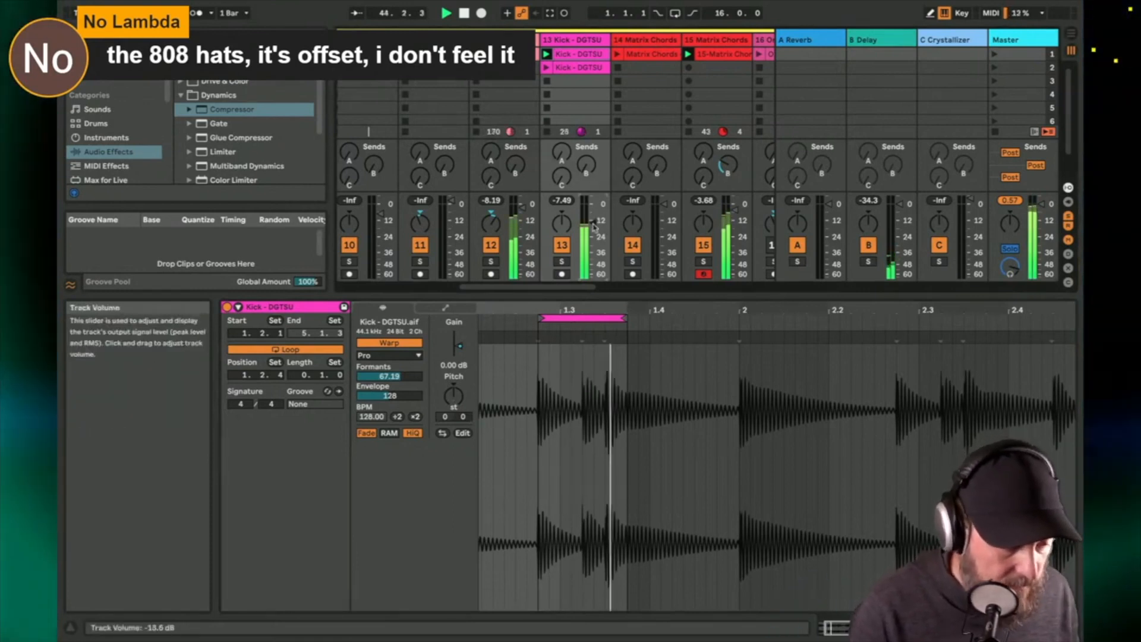
Step: Launch the MIDI clip on the Hihat Open track 27
scroll(582, 152, "right", 10)
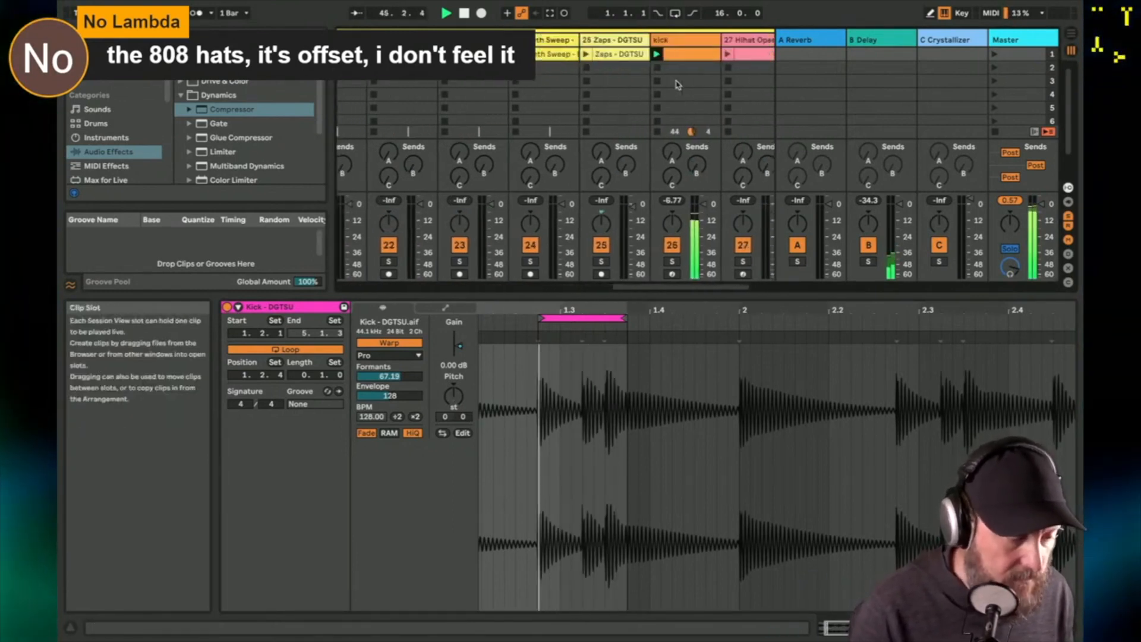
left_click(605, 54)
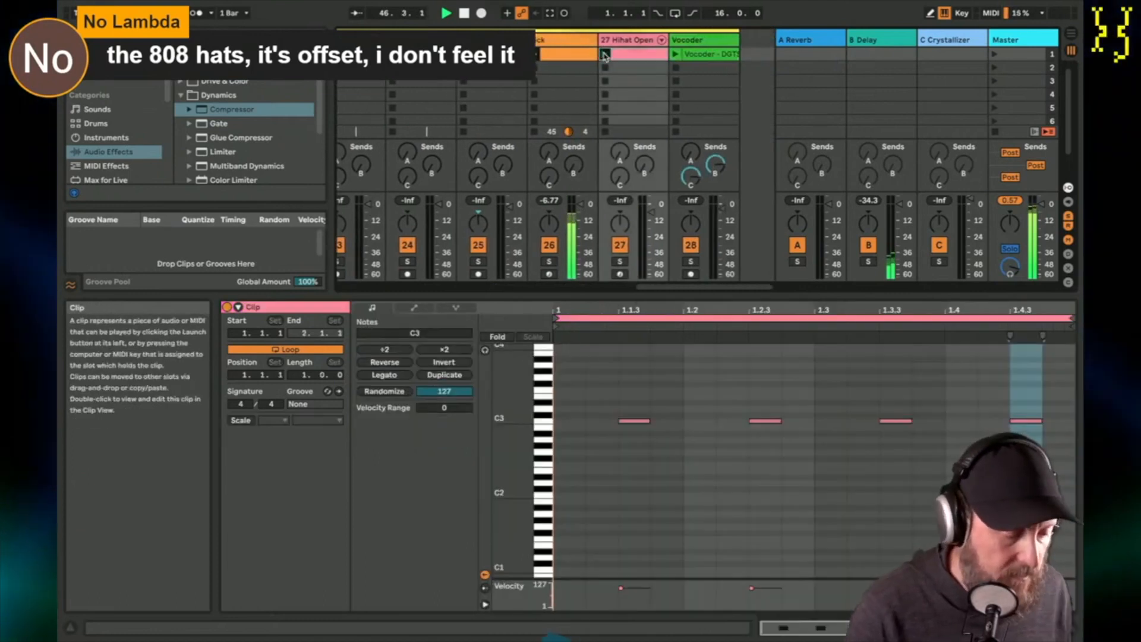
left_click(605, 55)
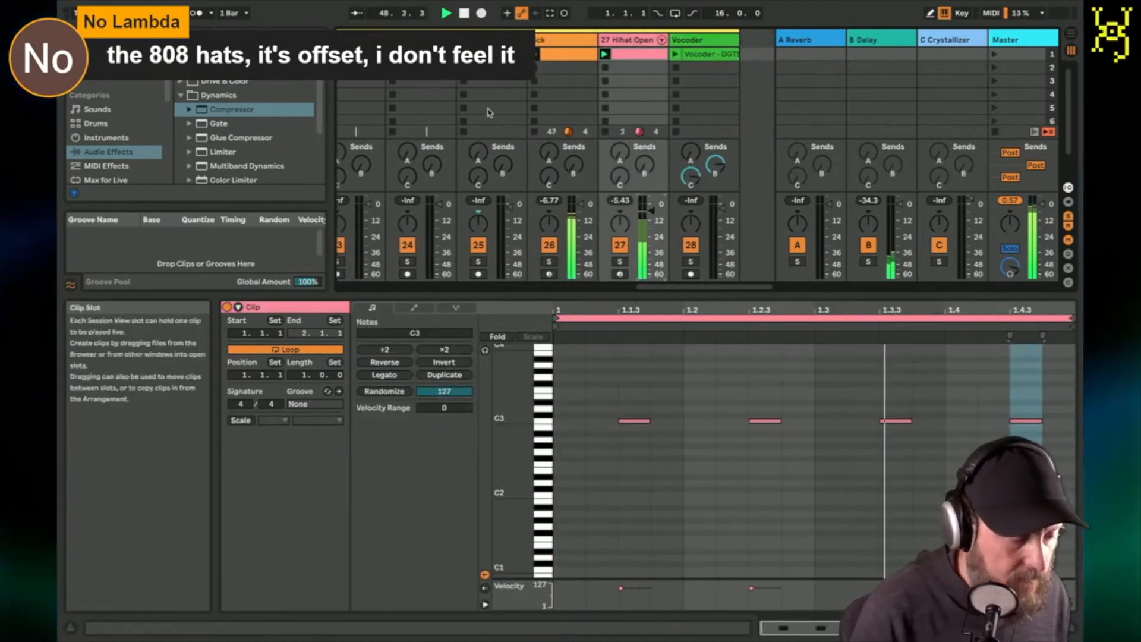
scroll(487, 112, "left", 3)
scroll(487, 112, "right", 3)
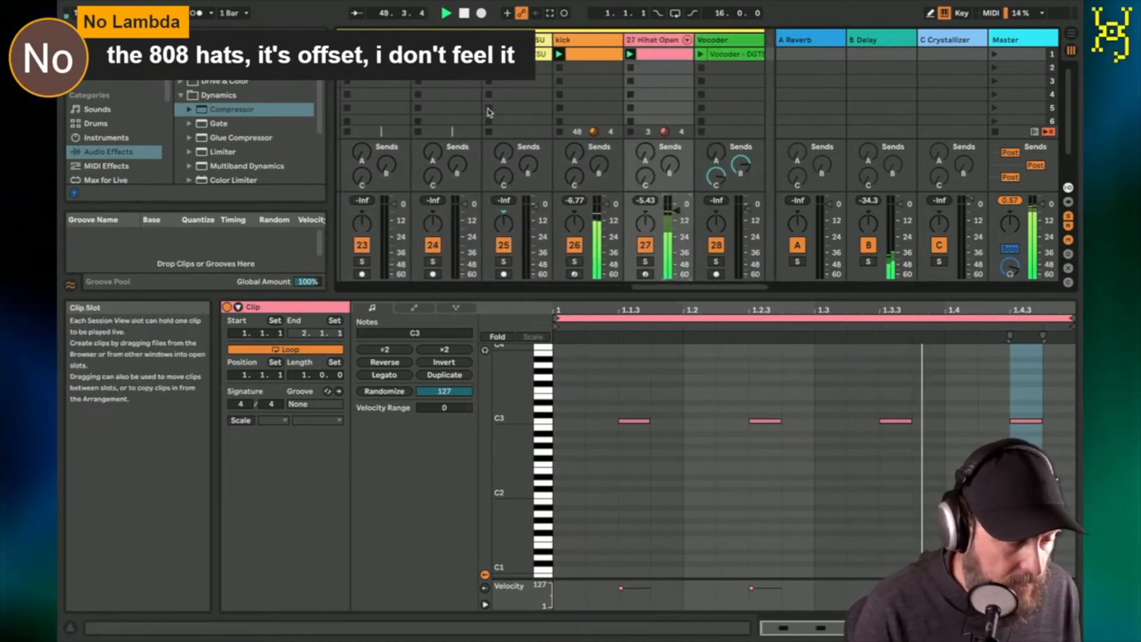
Step: In track 15's Matrix Chords clip, set the first C3 note's velocity to 55 and lower the velocities of the notes at 1.1.4 and 1.3.1
scroll(577, 79, "left", 10)
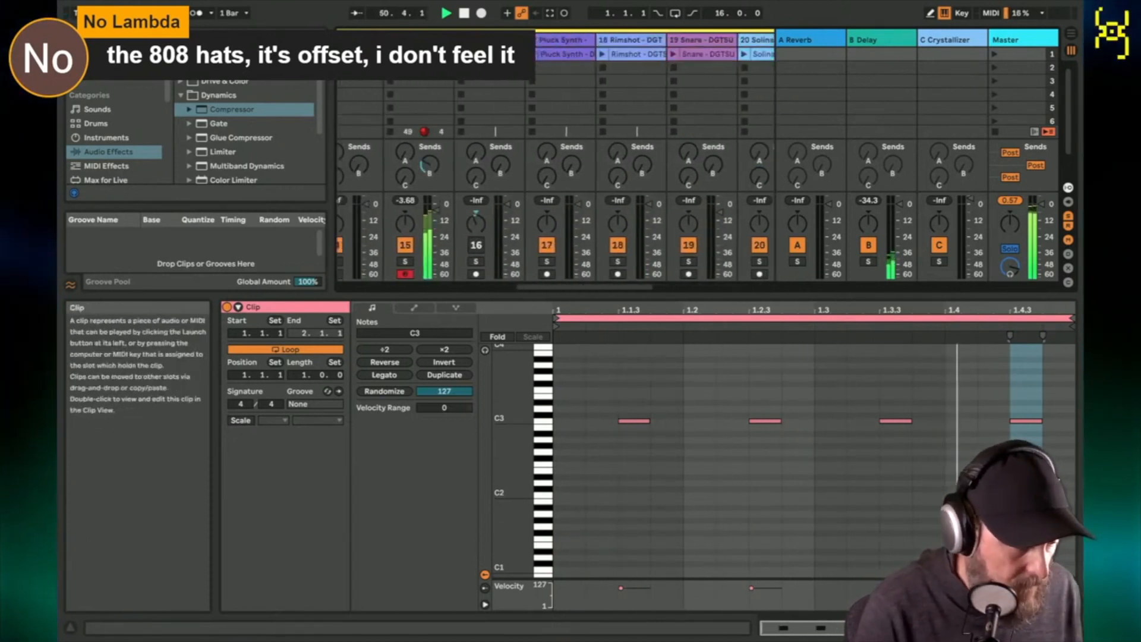
left_click(424, 54)
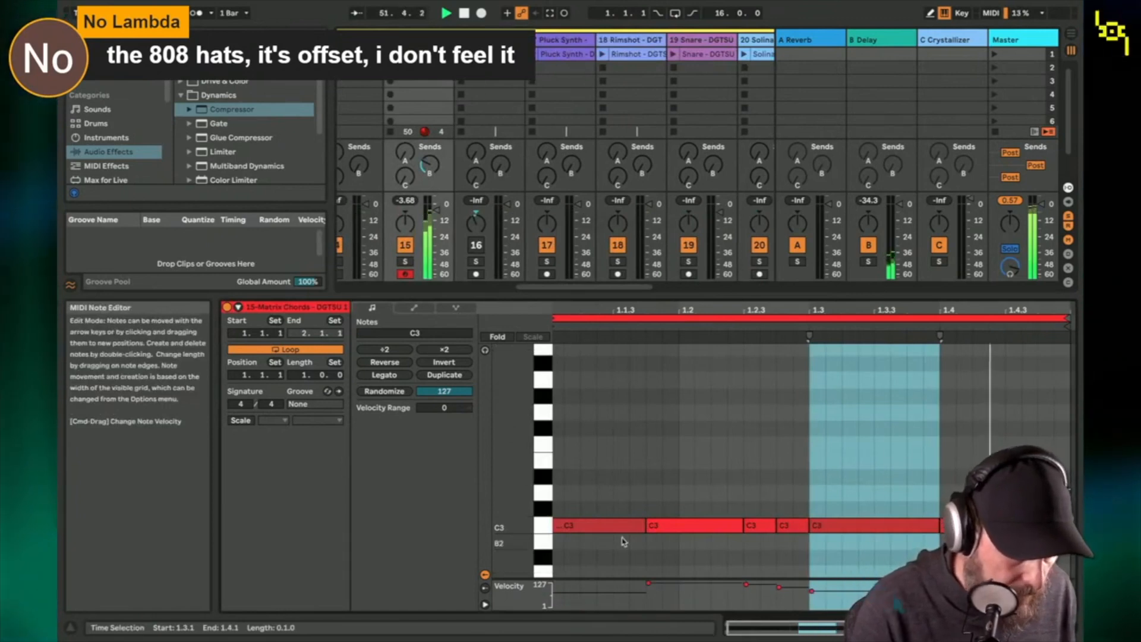
left_click(622, 525)
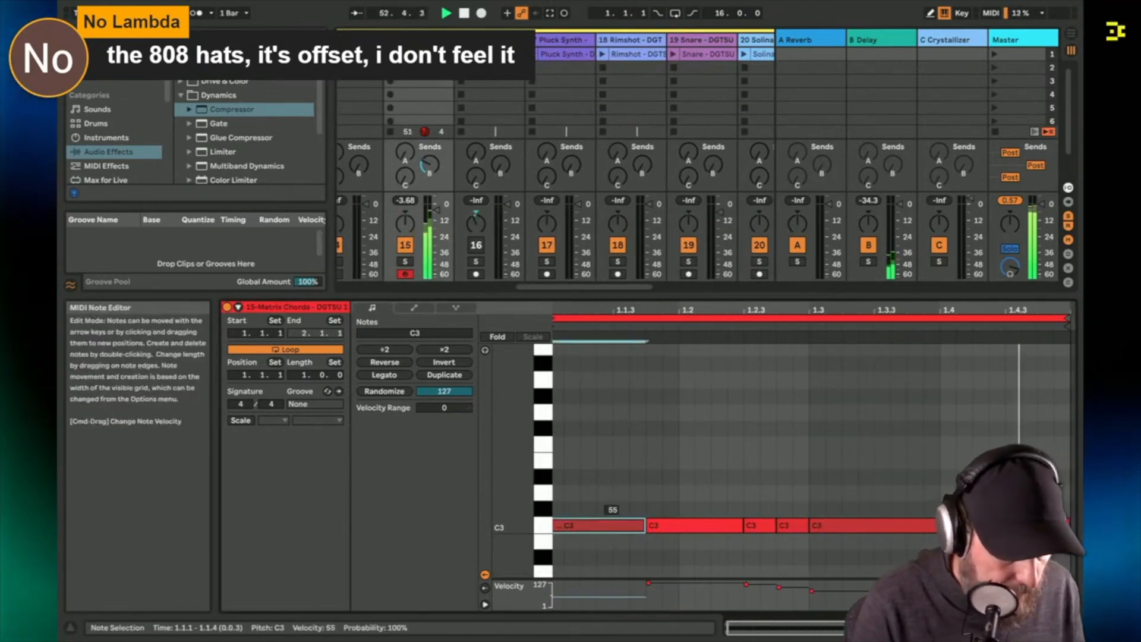
left_click_drag(694, 524, 693, 539)
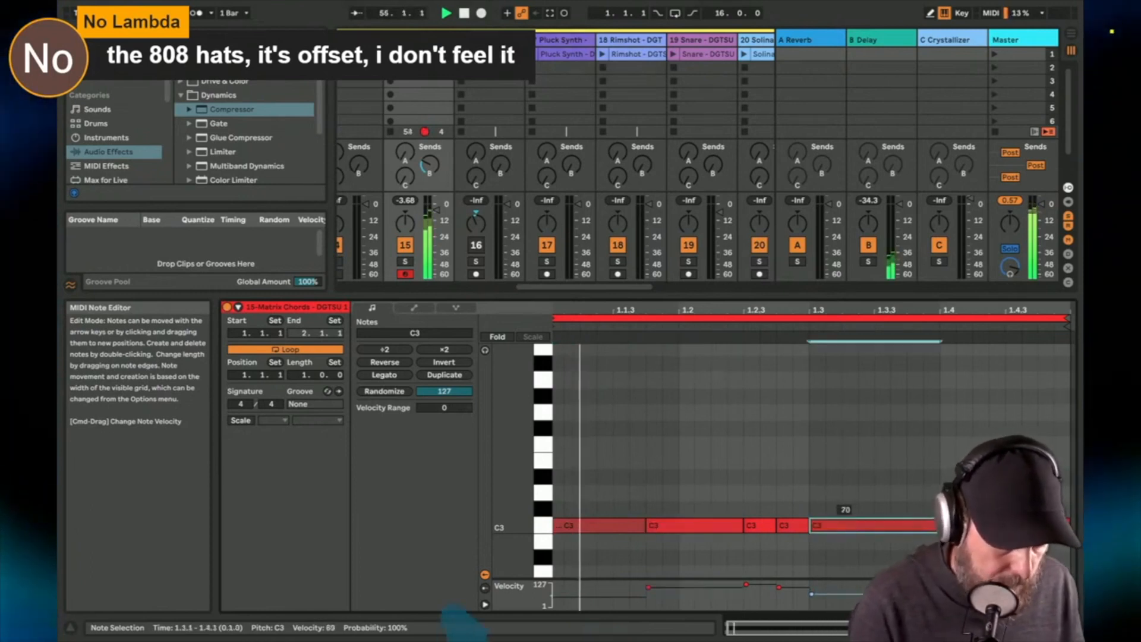
left_click_drag(846, 527, 846, 533)
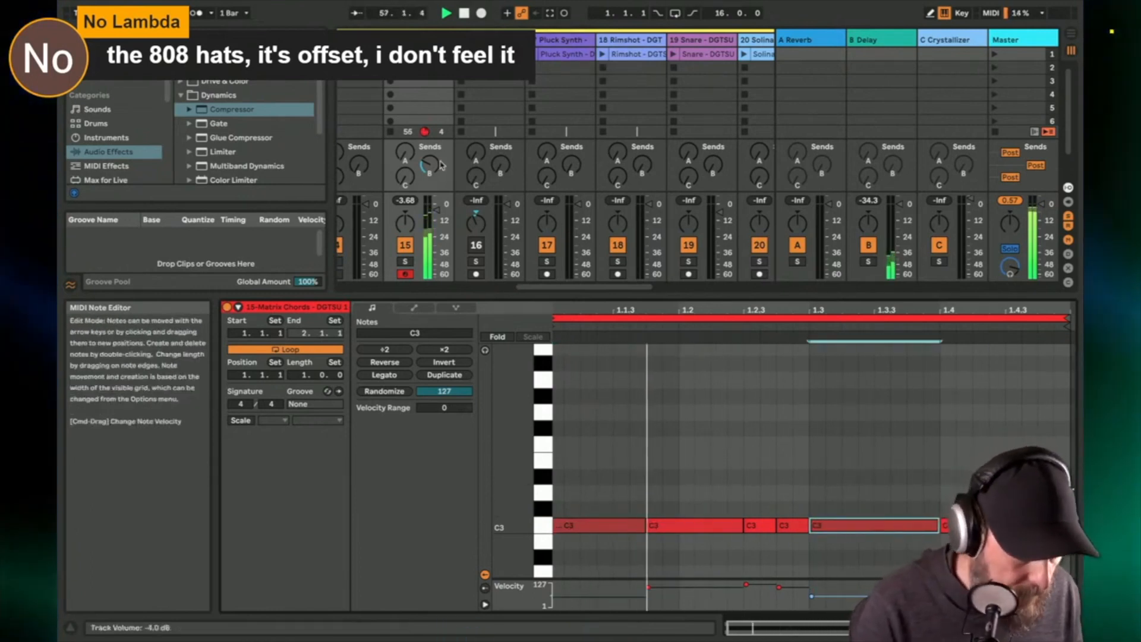
Step: Set track 15's sampler filter to 100 Hz with 27% resonance, and its Compressor to a 5.73:1 ratio and -39.0 dB threshold
key("shift+Tab")
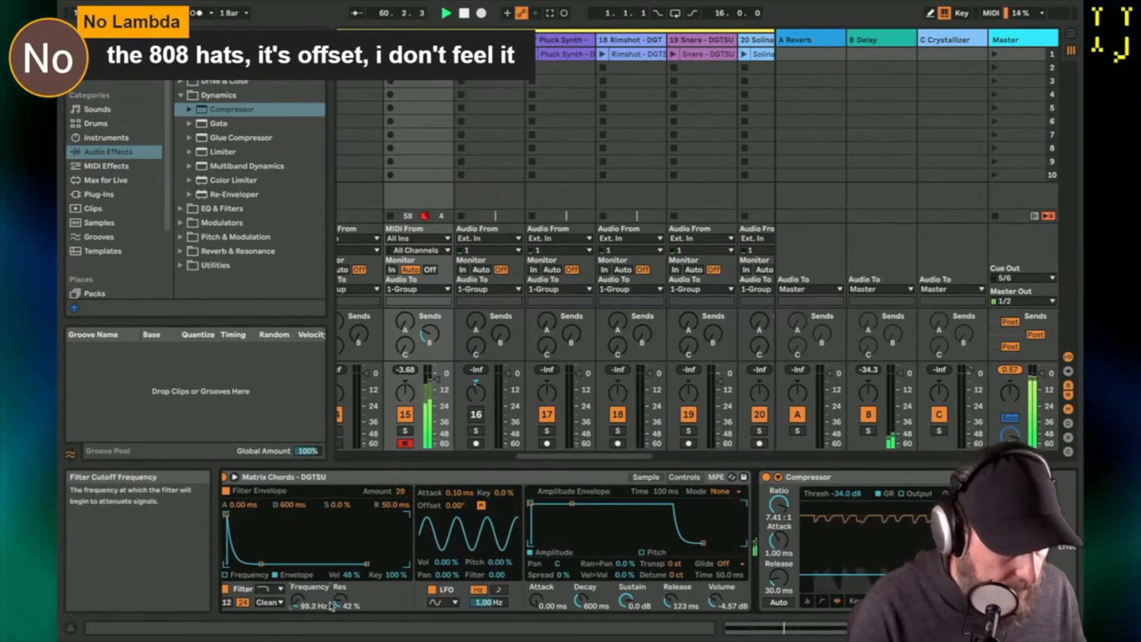
left_click_drag(340, 600, 340, 605)
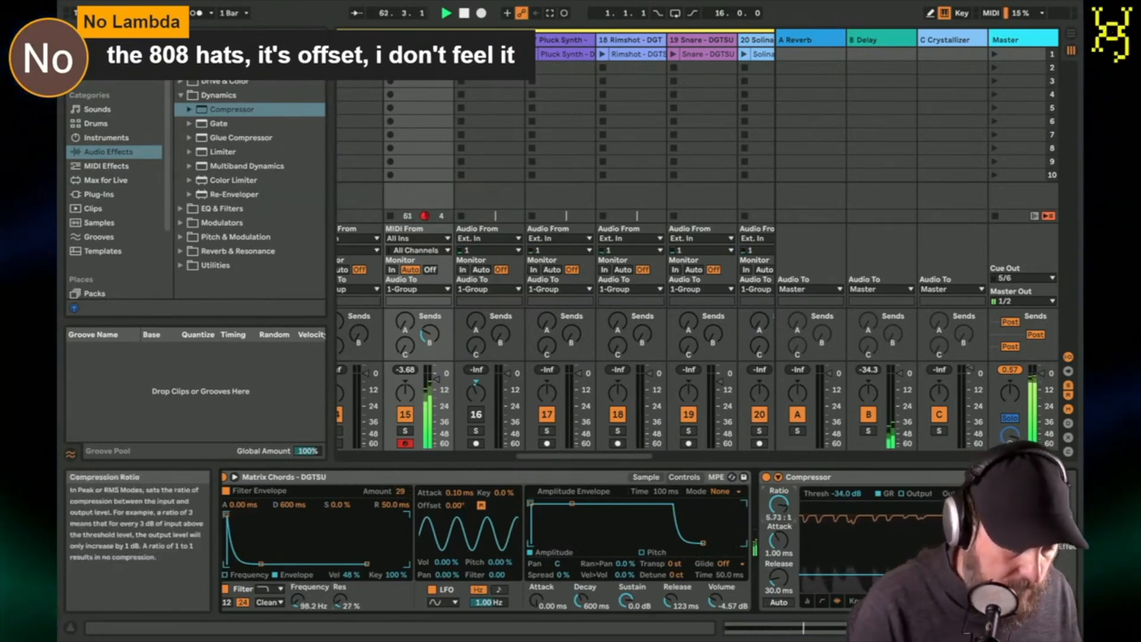
left_click_drag(845, 495, 845, 500)
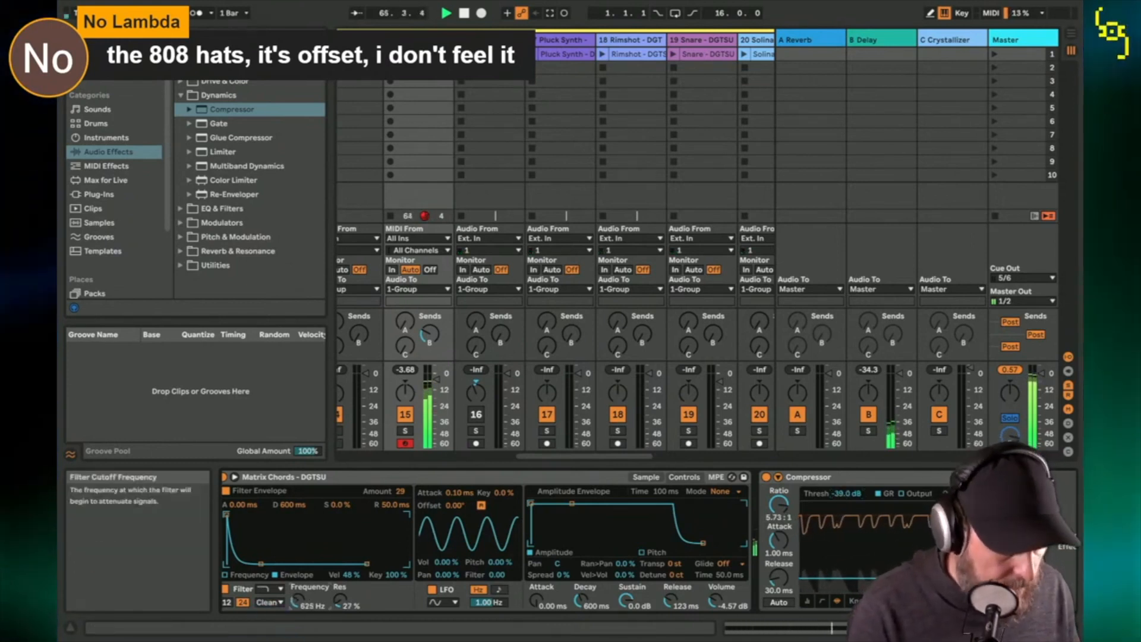
left_click_drag(298, 601, 298, 607)
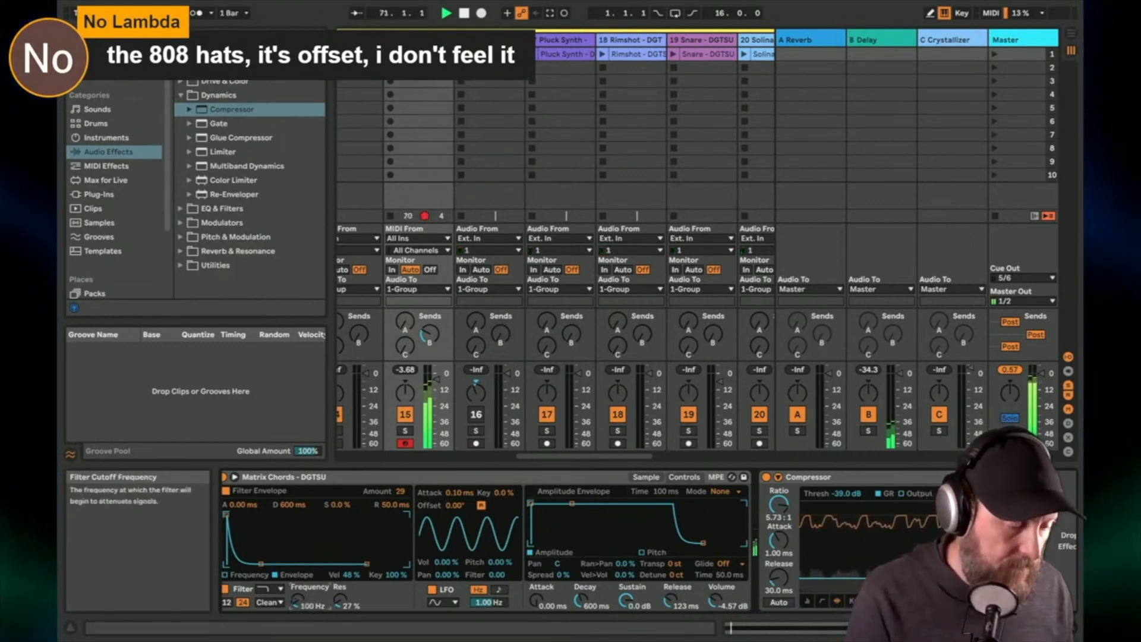
Step: Launch the Snare clip on track 19 and open it in the clip editor
left_click(695, 54)
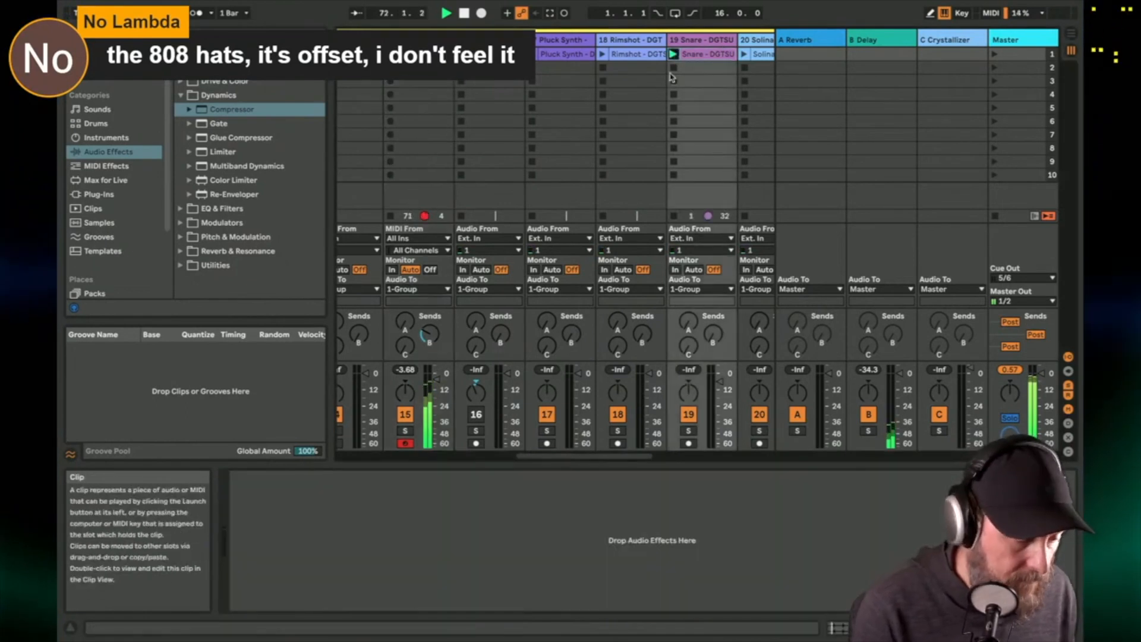
double_click(703, 54)
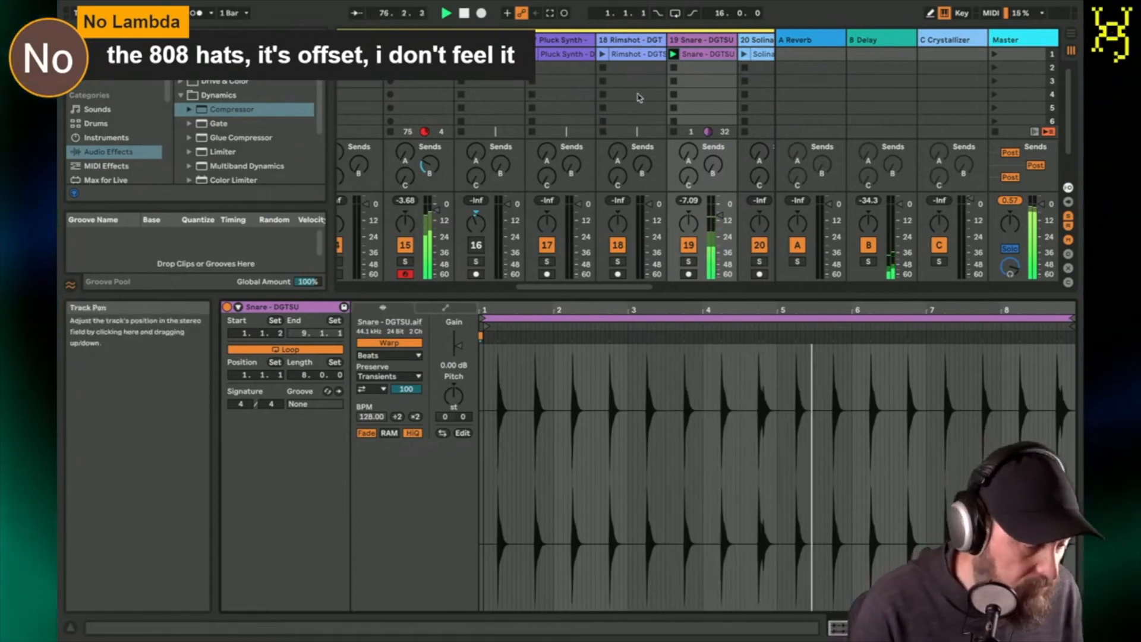
Step: Audition the Blofeld Strings clip on track 4 in solo, and turn the solo off again
scroll(668, 89, "left", 8)
scroll(669, 89, "left", 5)
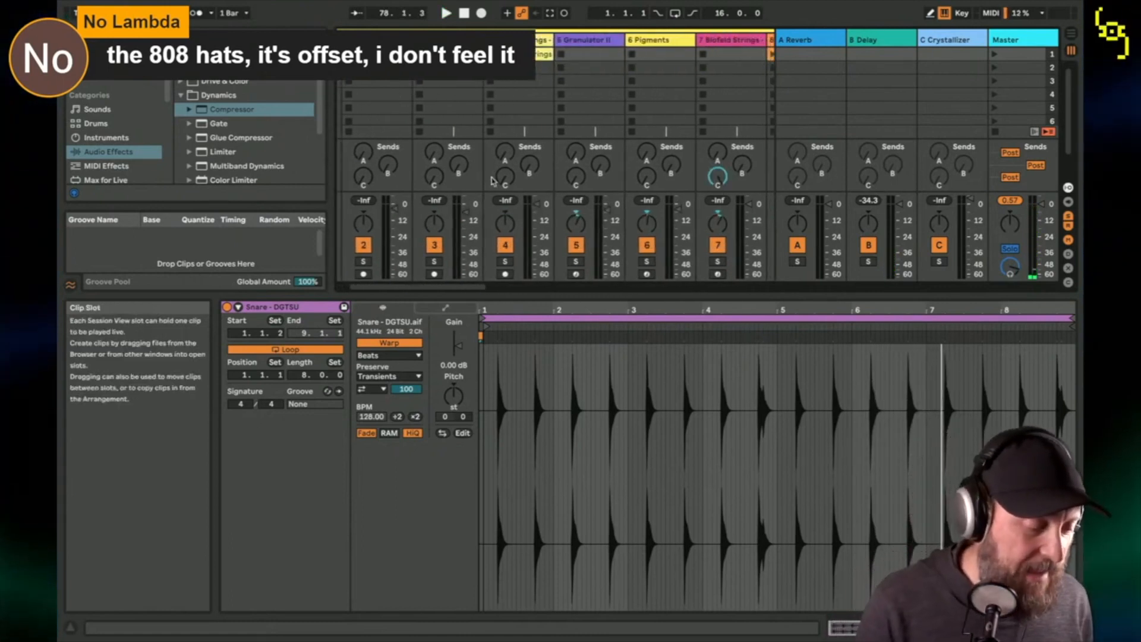
left_click(508, 261)
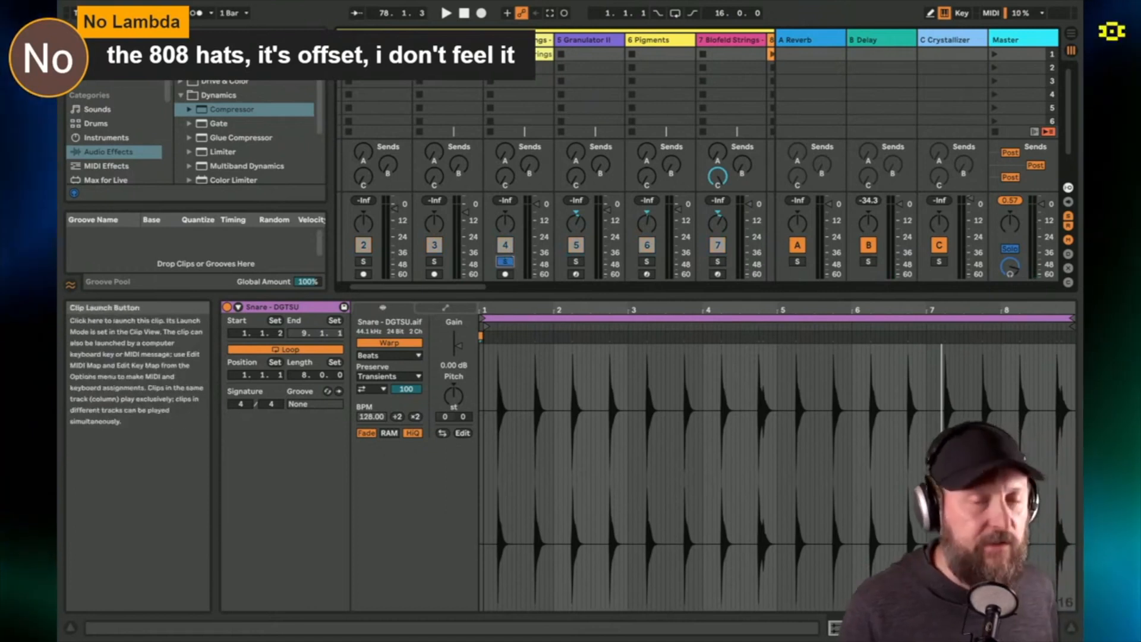
left_click(491, 54)
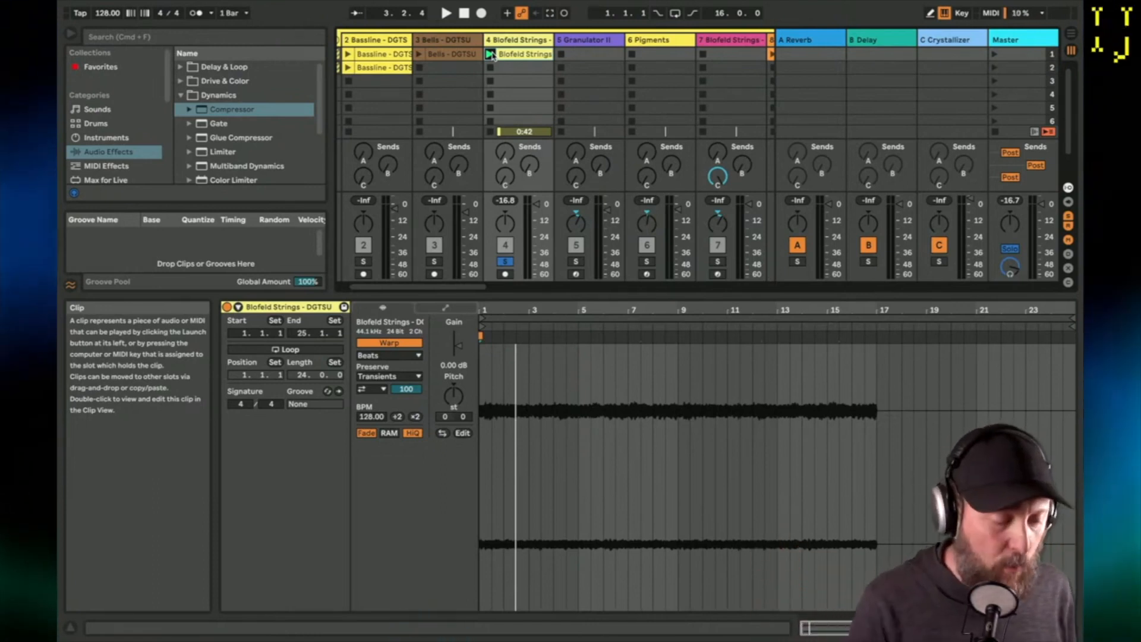
left_click(503, 262)
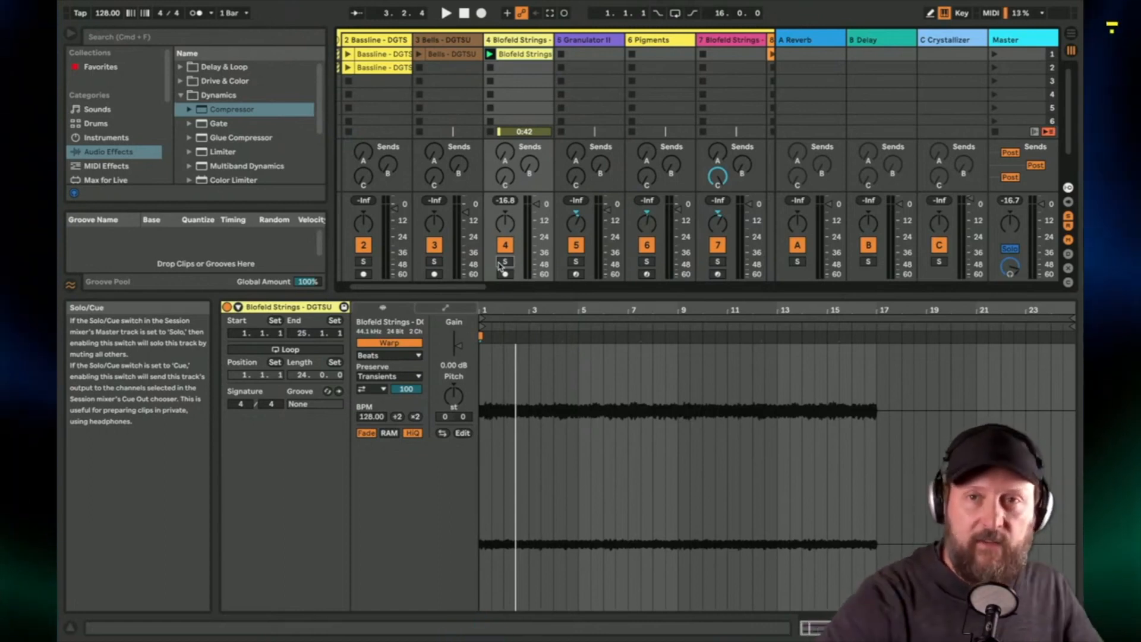
left_click(505, 262)
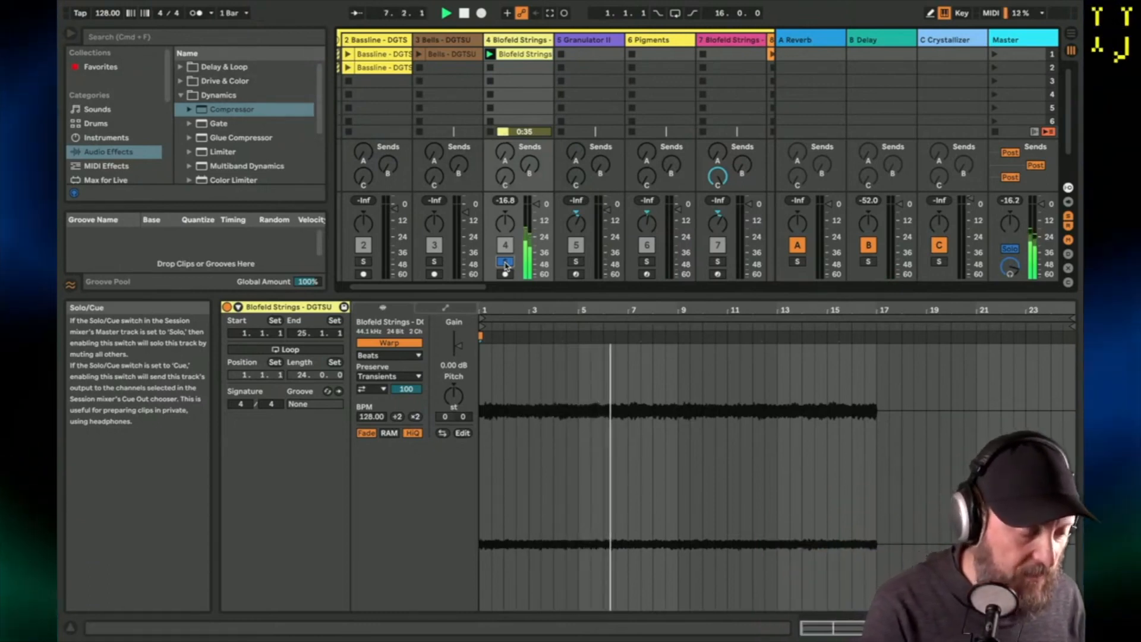
left_click(505, 262)
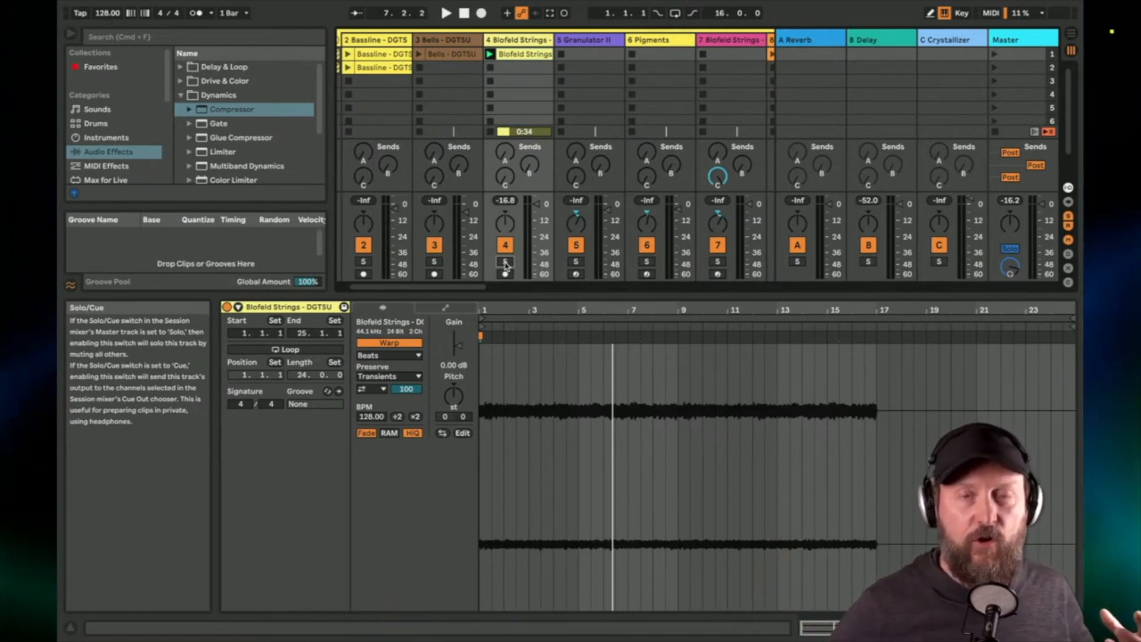
Step: Open the Pigments plug-in window on track 6, view its two sample engines, and move the window clear of the mixer
left_click(656, 42)
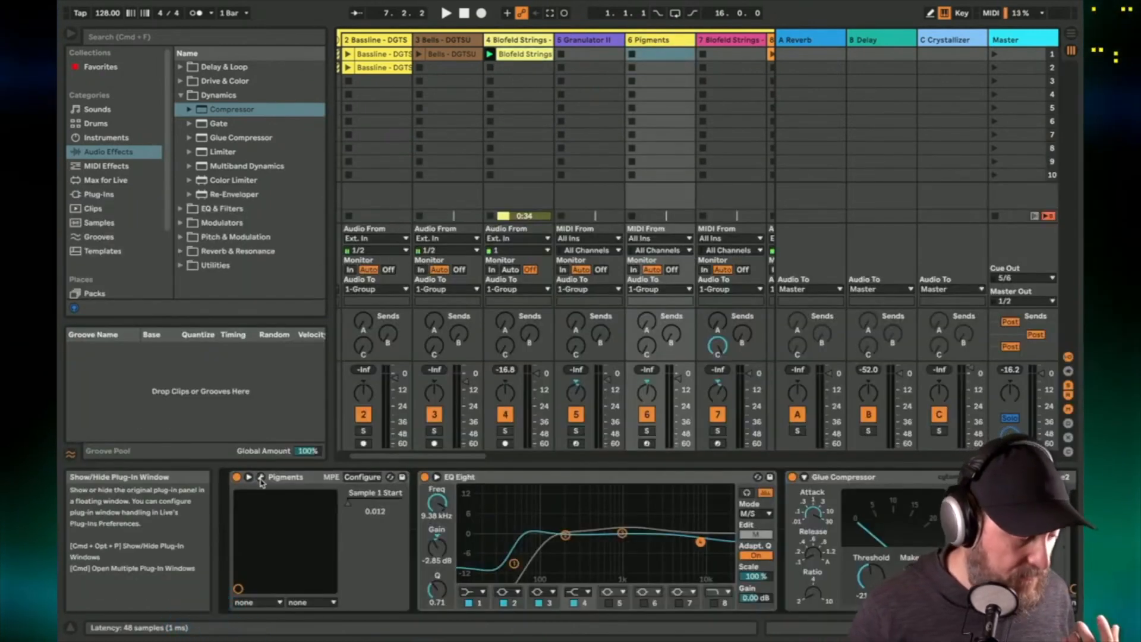
left_click(248, 477)
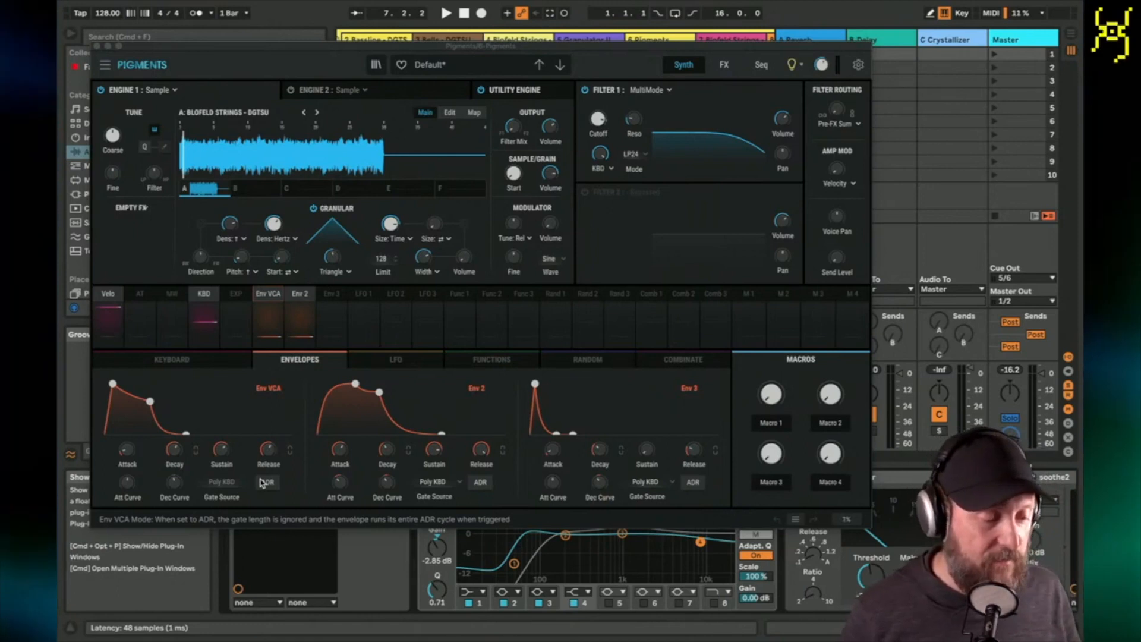
left_click(381, 92)
left_click(261, 90)
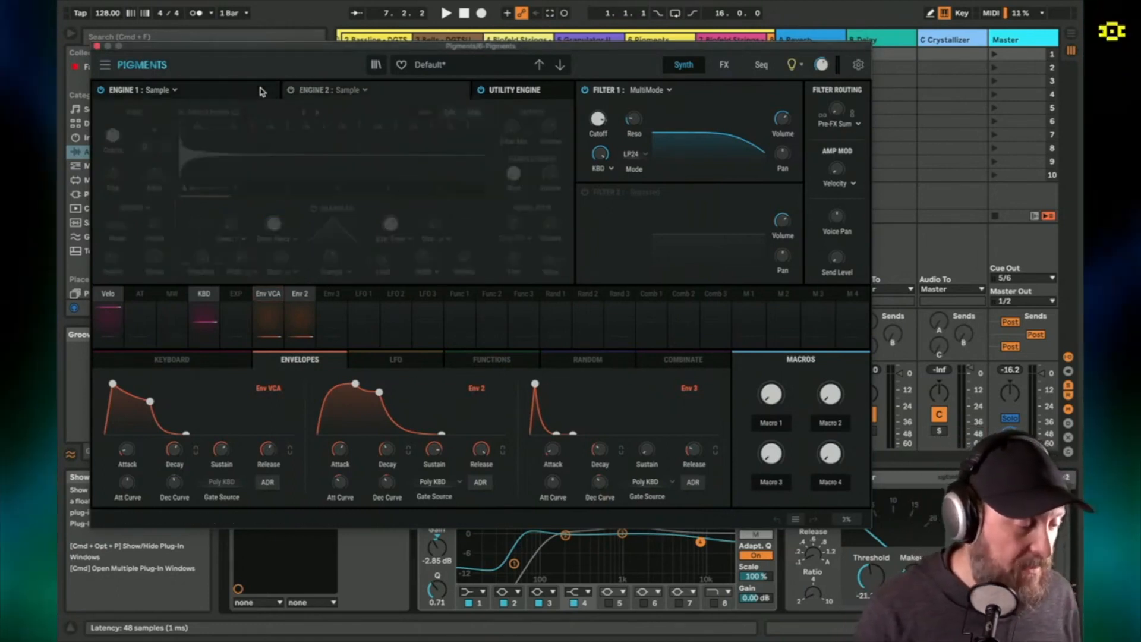
left_click_drag(264, 47, 653, 75)
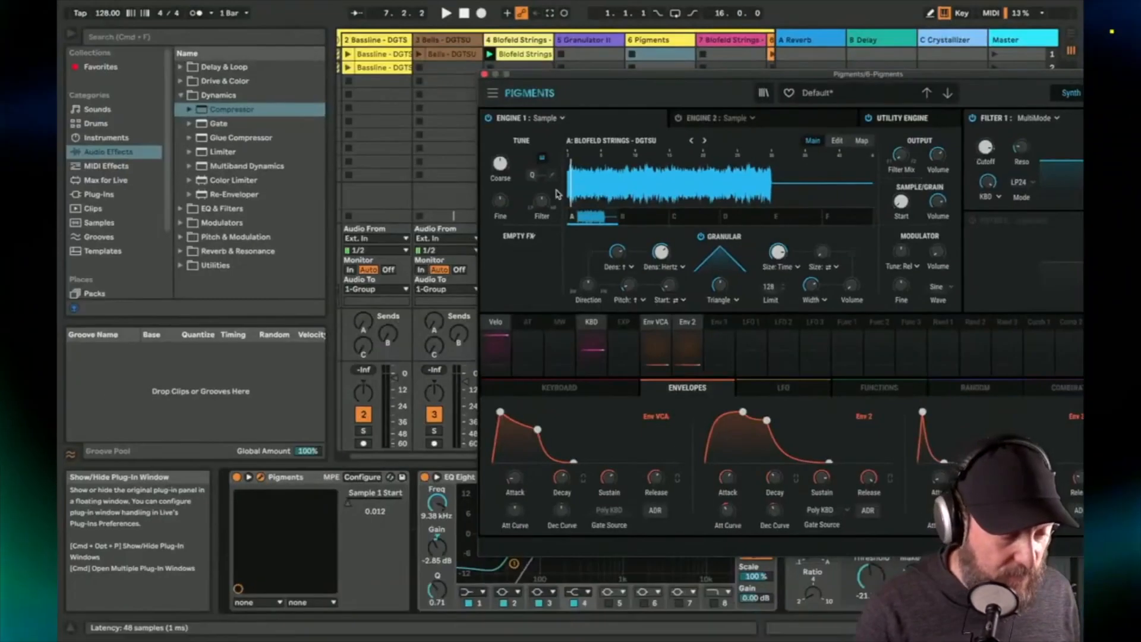
left_click_drag(554, 76, 734, 77)
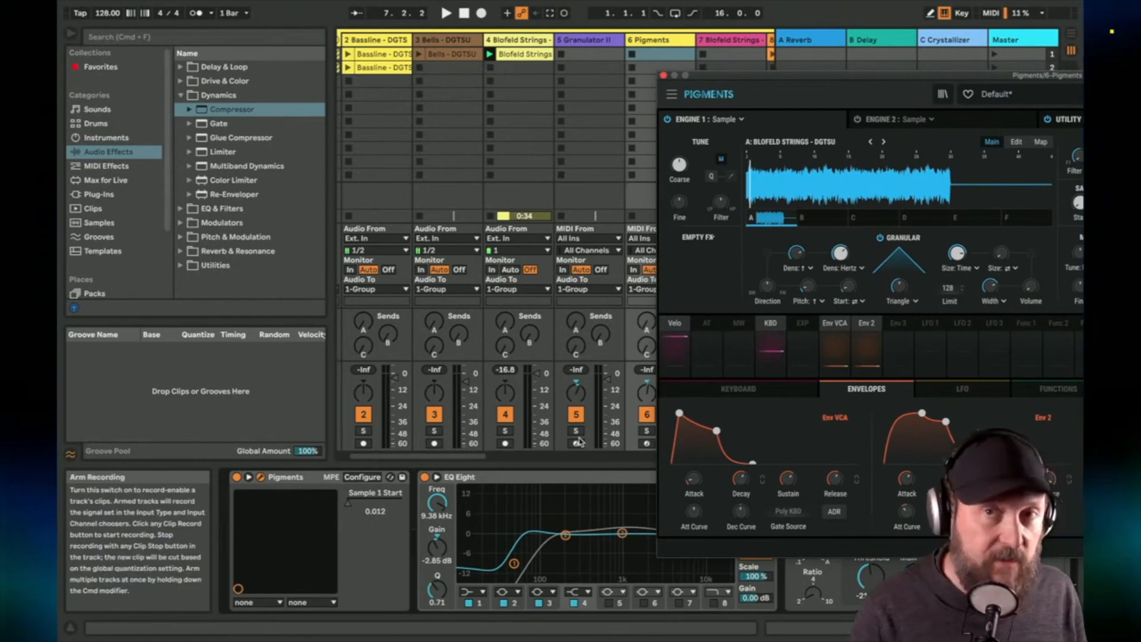
Step: Arm the Granulator II track 5, switch record arming to the Pigments track 6, and close the plug-in window
left_click(577, 444)
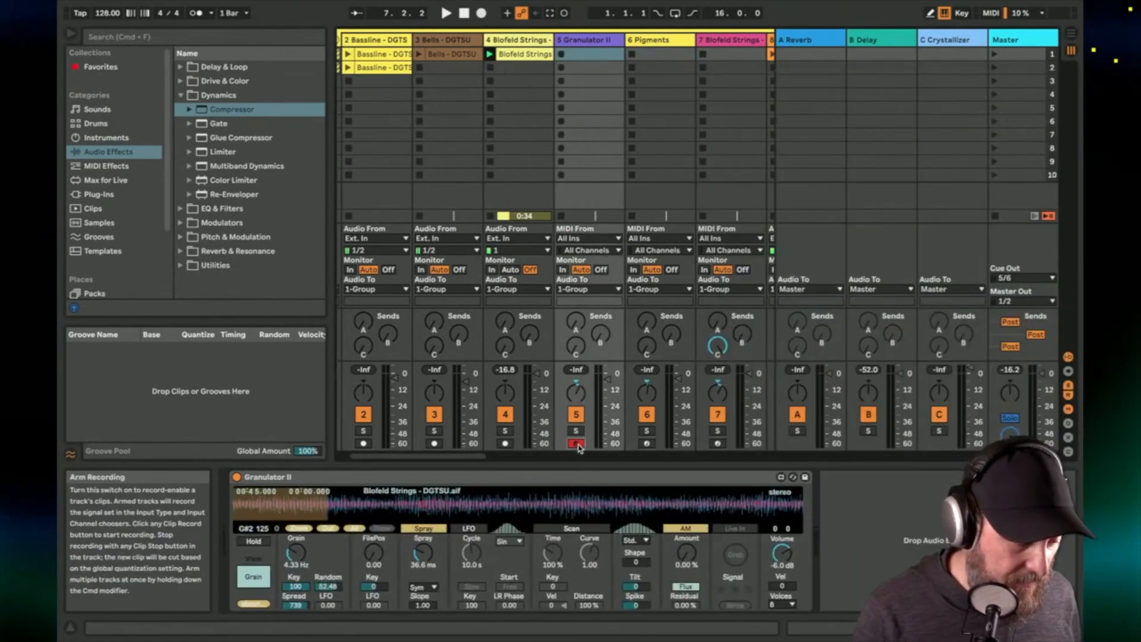
left_click(648, 444)
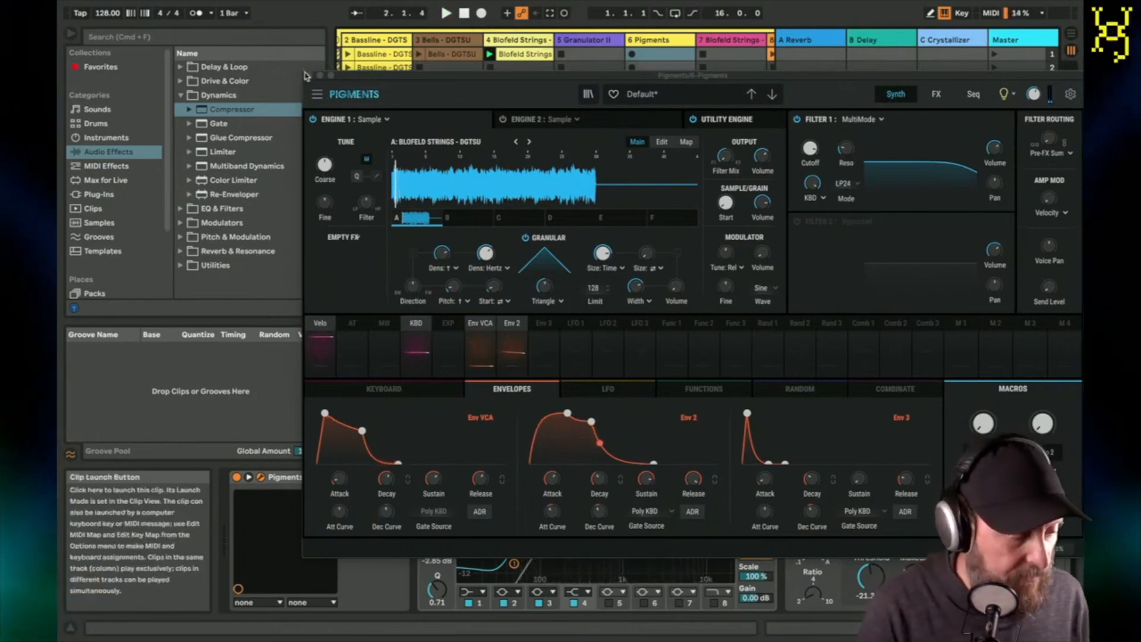
left_click(309, 75)
Step: Compare against the Blofeld Strings stem by soloing track 4, unsolo it, and reopen the Pigments window on track 6
left_click(505, 431)
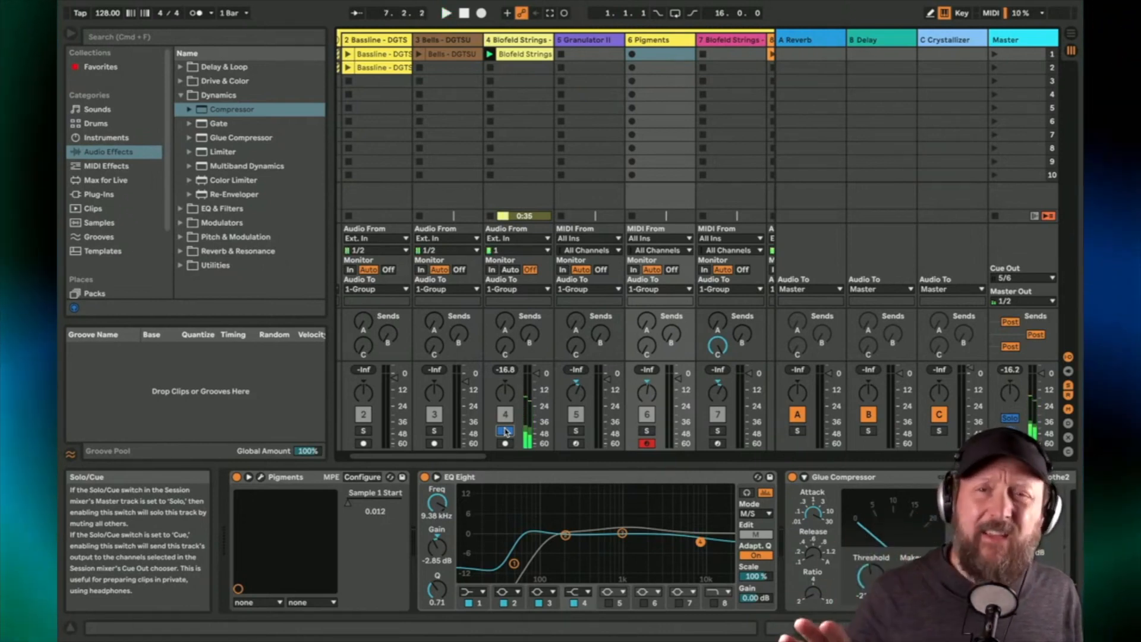
left_click(505, 431)
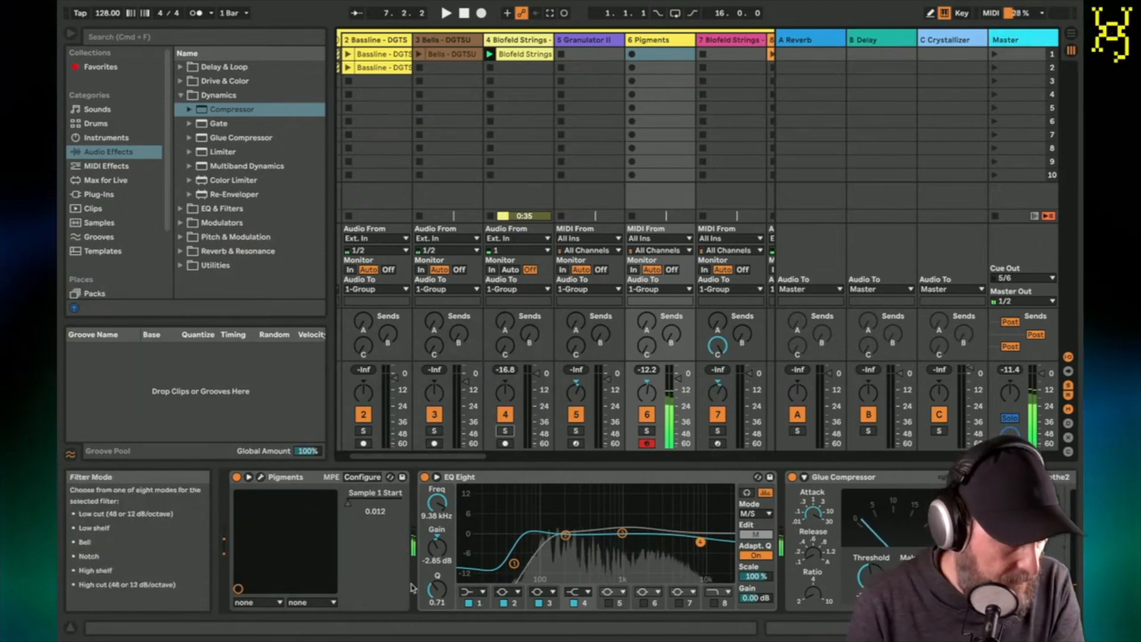
left_click(259, 477)
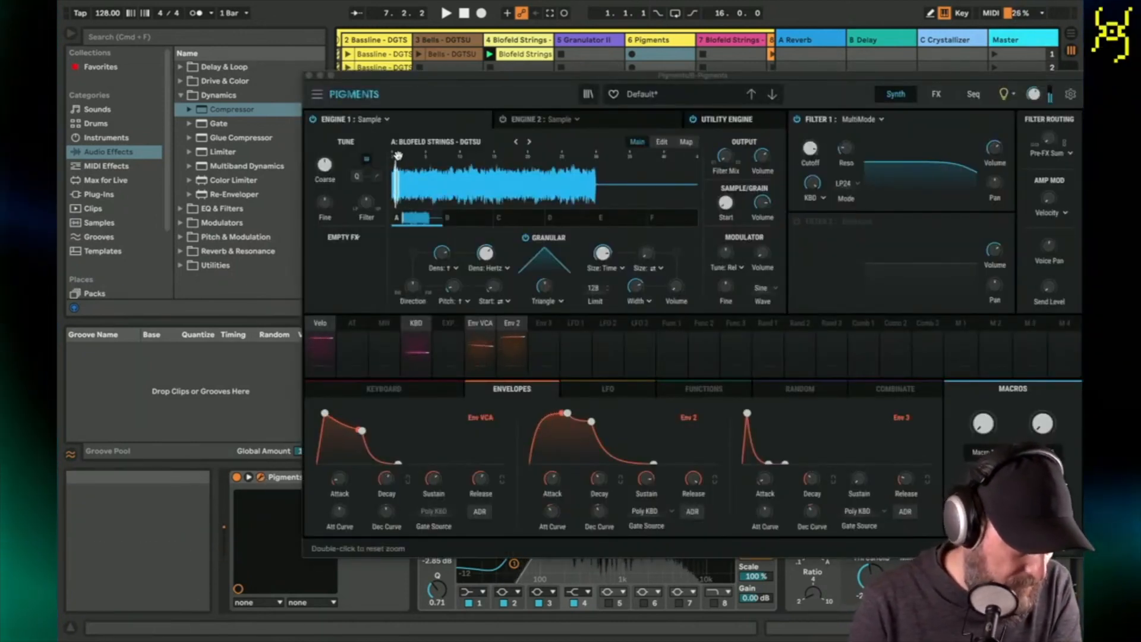
Step: Zoom in on the Blofeld Strings waveform in Engine 1 and fine-tune the sample's Start position to about 0.004
left_click_drag(400, 153, 399, 185)
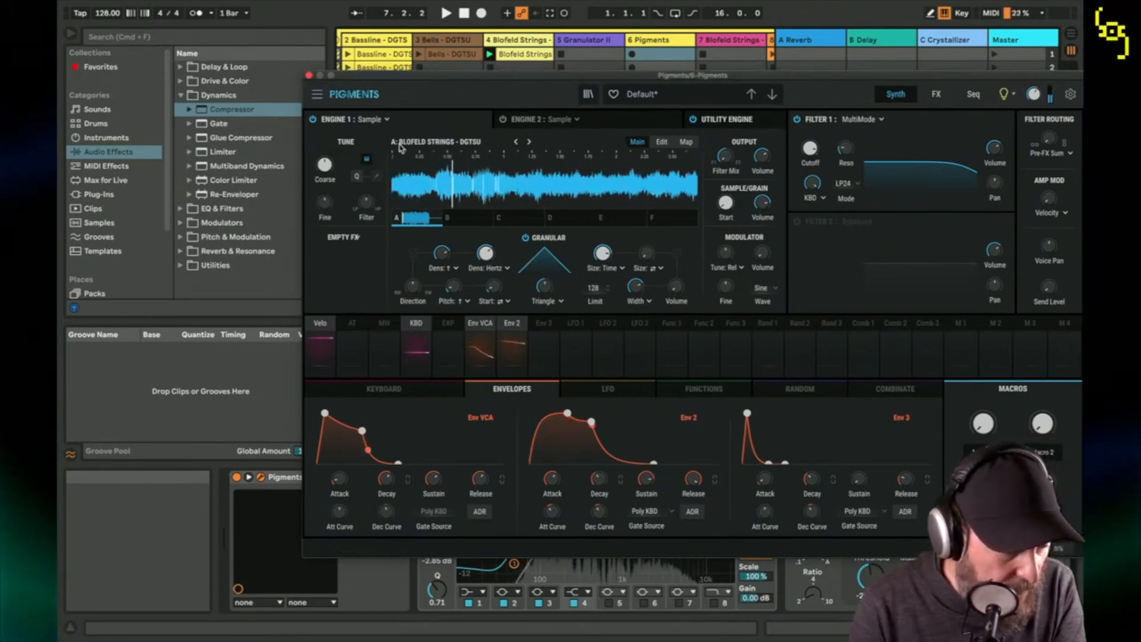
left_click_drag(398, 153, 398, 160)
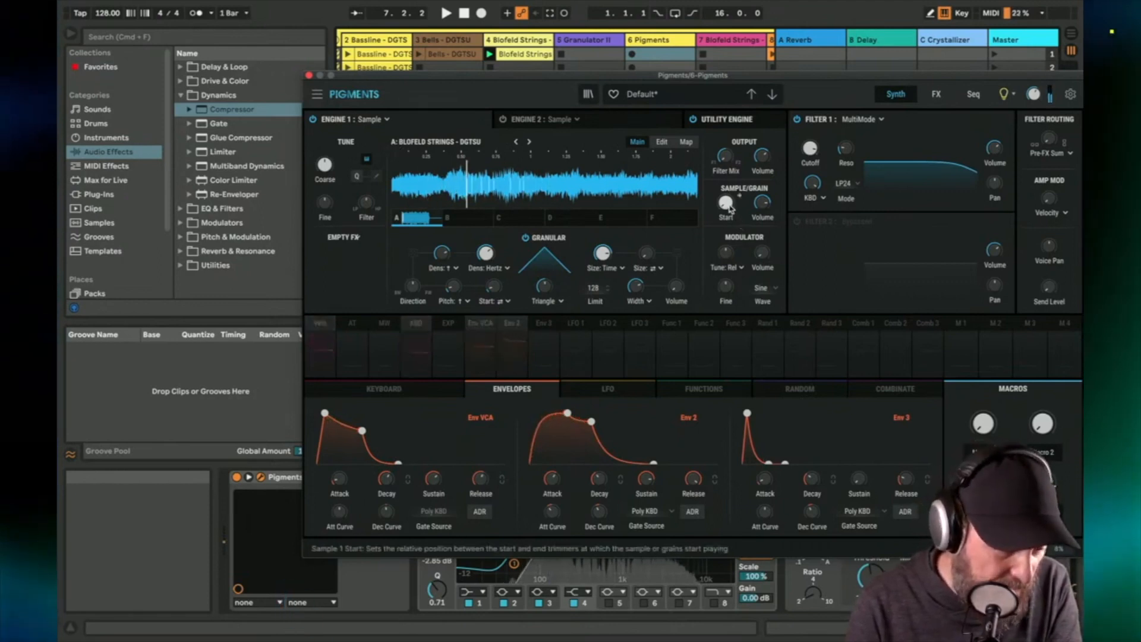
mouse_move(726, 204)
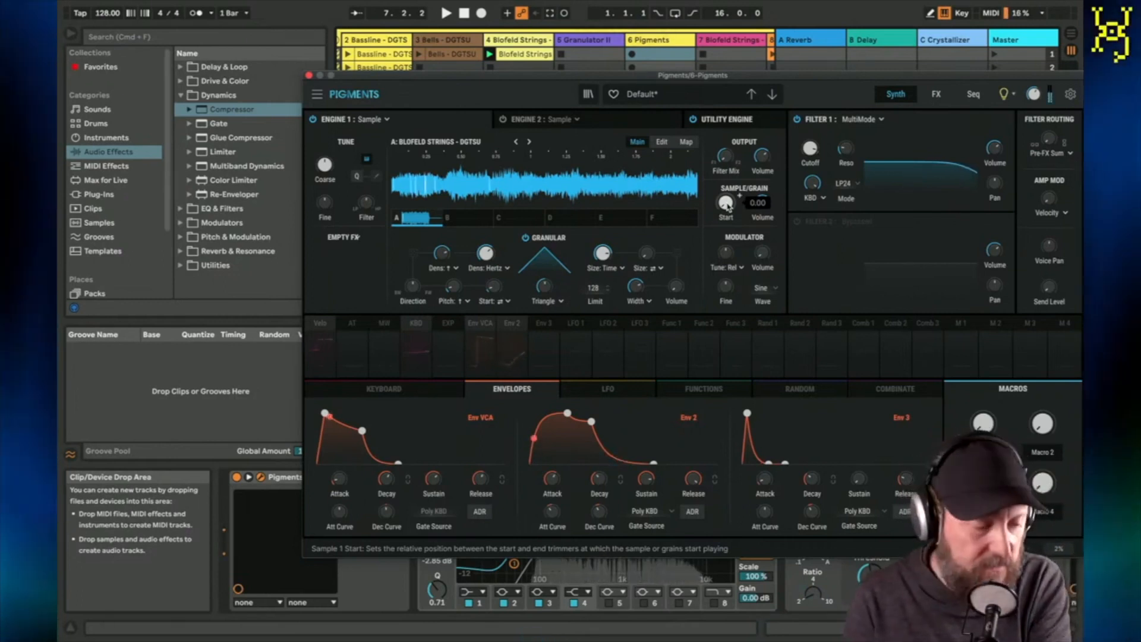
left_click_drag(728, 206, 729, 206)
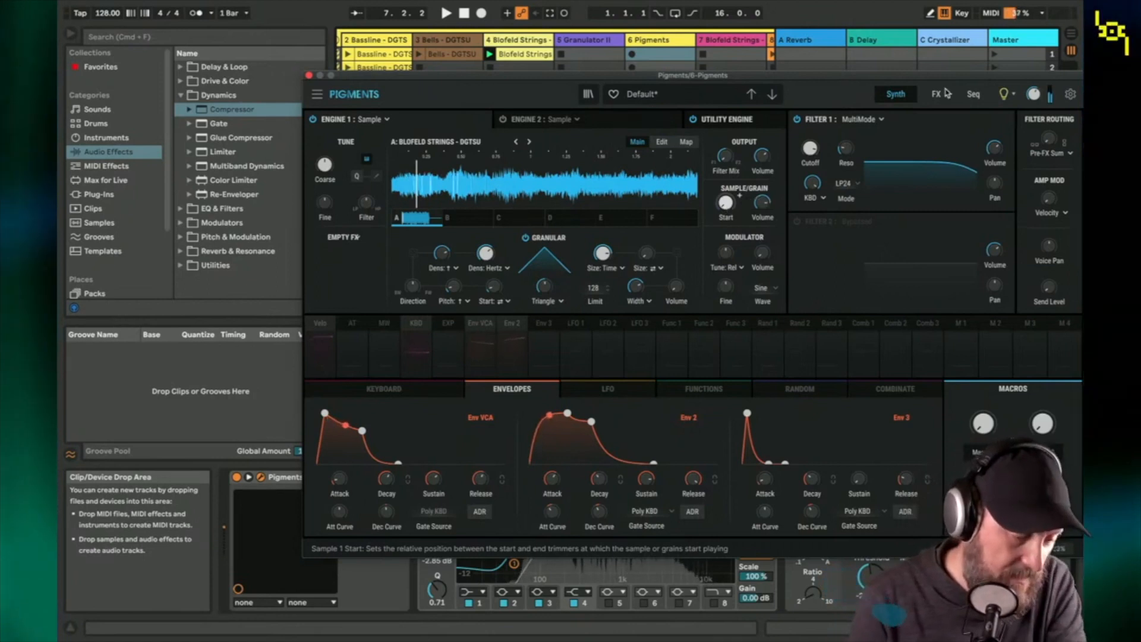
mouse_move(844, 150)
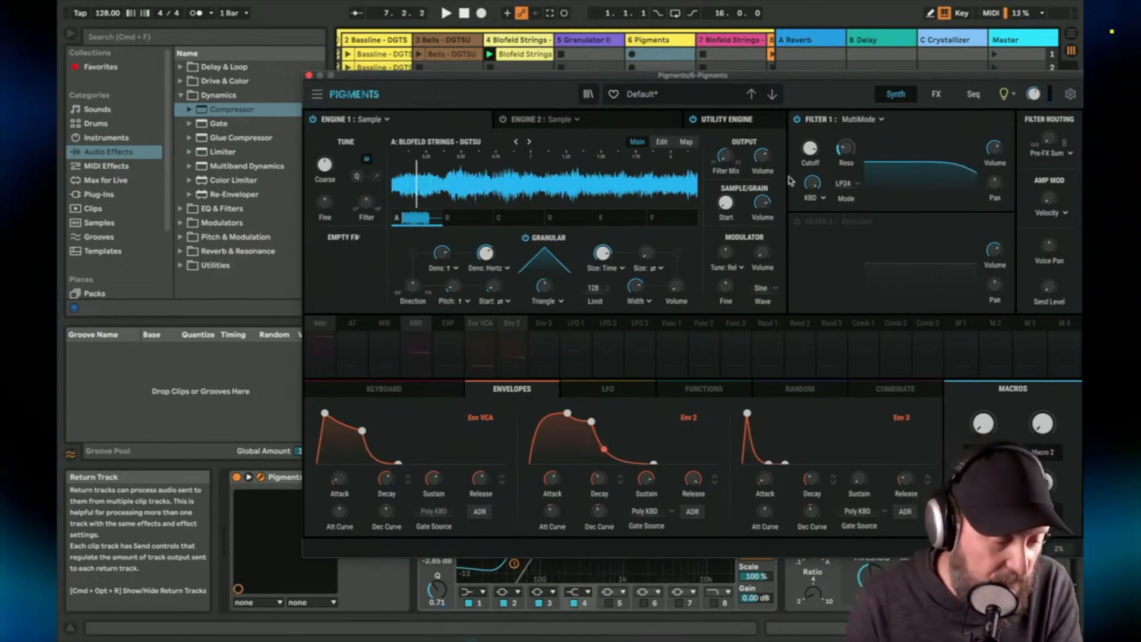
mouse_move(725, 208)
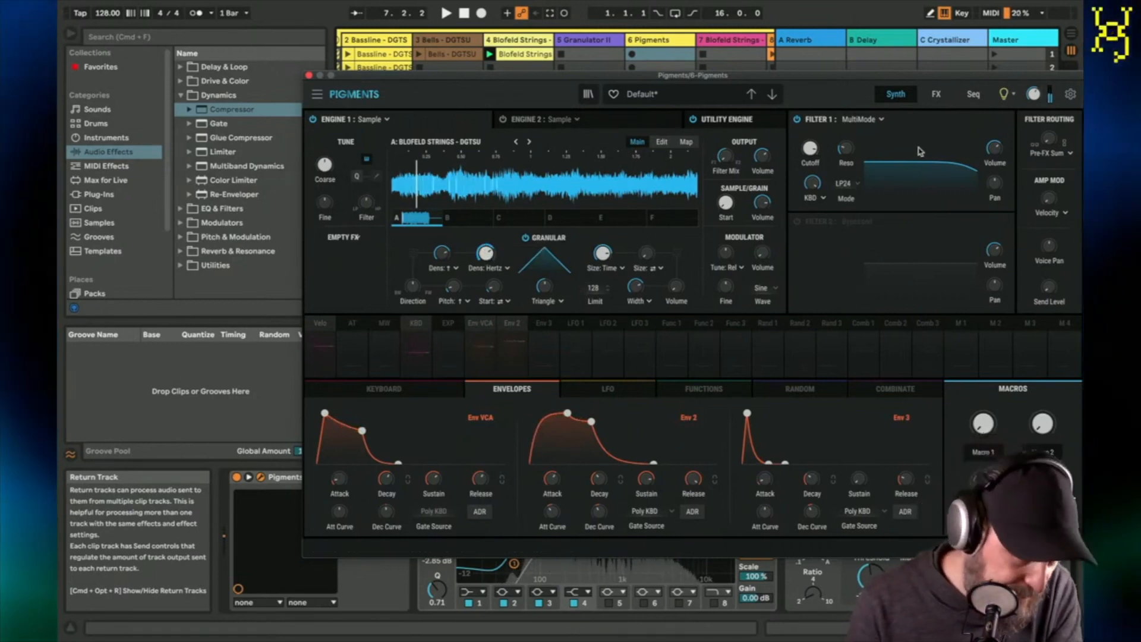
Step: Adjust Filter 1's cutoff to about 1512 Hz, audition it in playback, and close the Pigments window
mouse_move(812, 146)
left_mouse_down()
mouse_move(812, 167)
mouse_move(812, 146)
left_mouse_up()
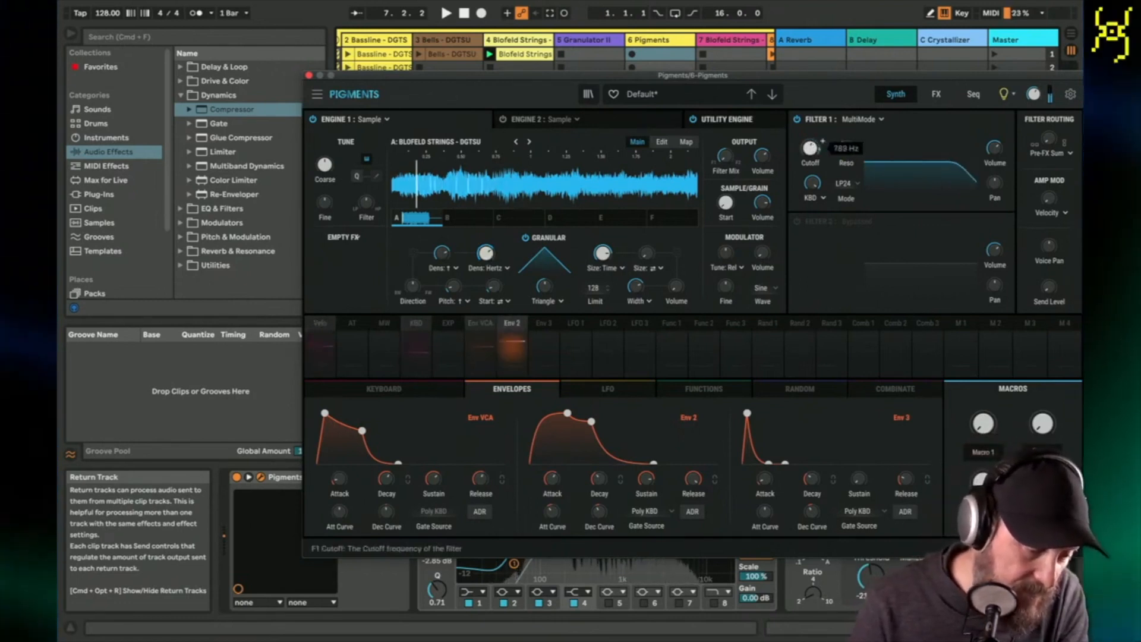
left_click_drag(812, 149, 812, 155)
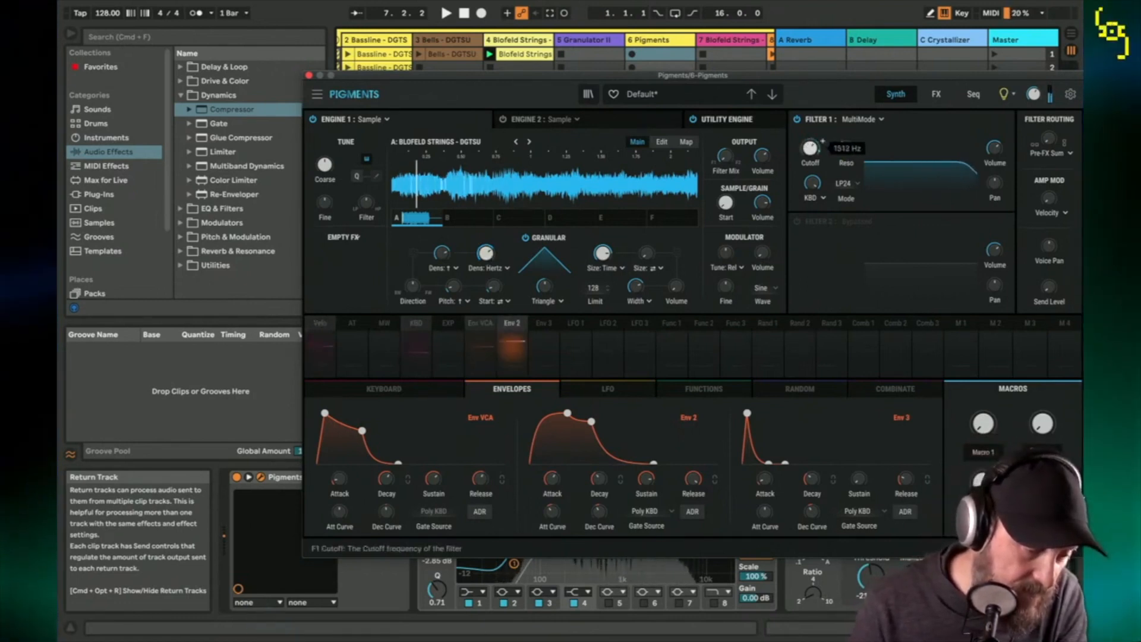
key("space")
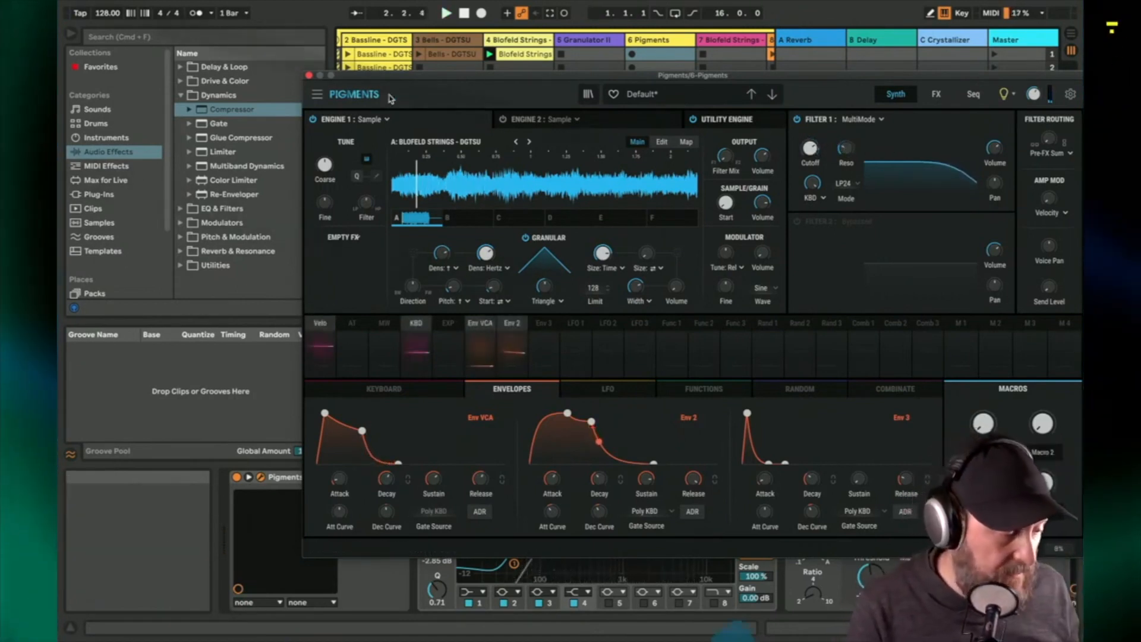
left_click(308, 76)
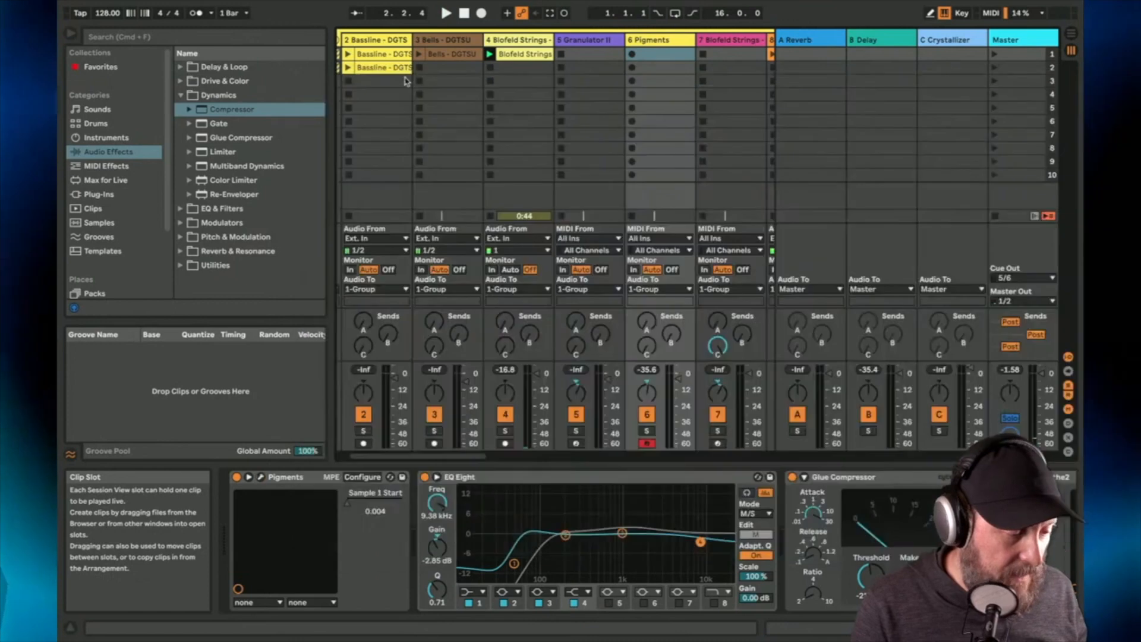
scroll(491, 67, "right", 9)
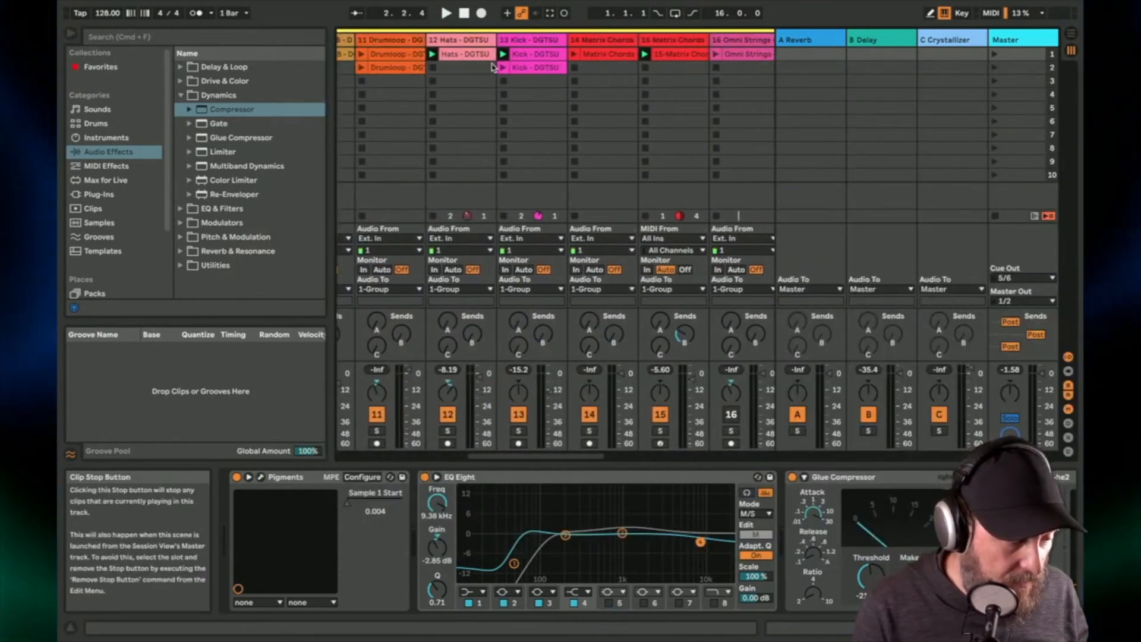
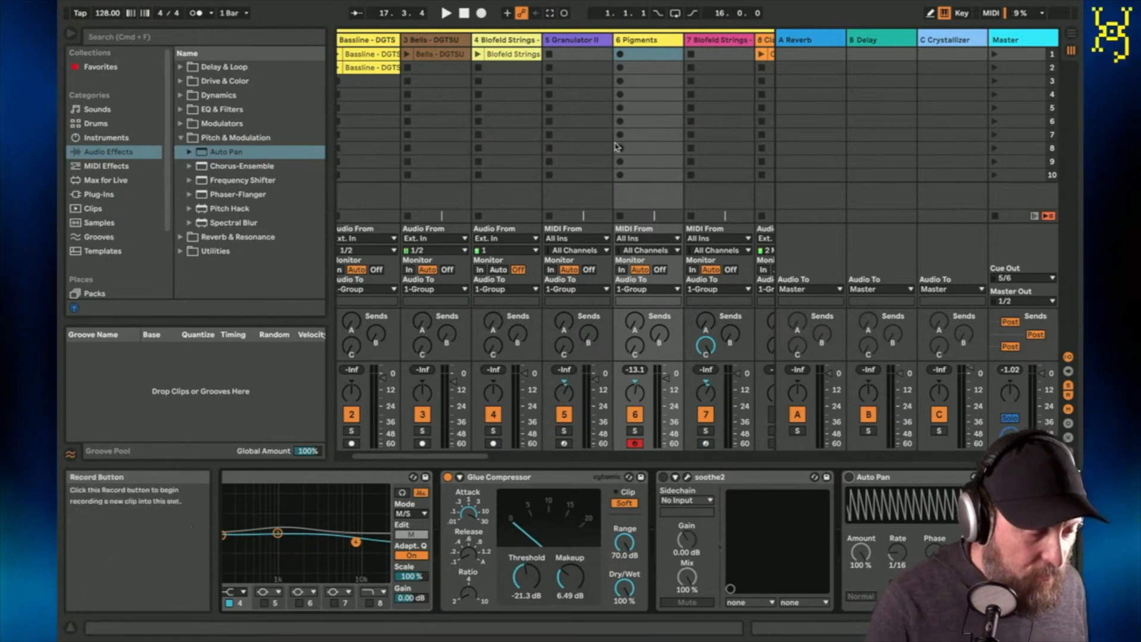
Step: Narrow the browser, start playback, and launch the Zaps clip on track 25 and the Vocoder clip on track 28 over the drums
scroll(431, 54, "left", 2)
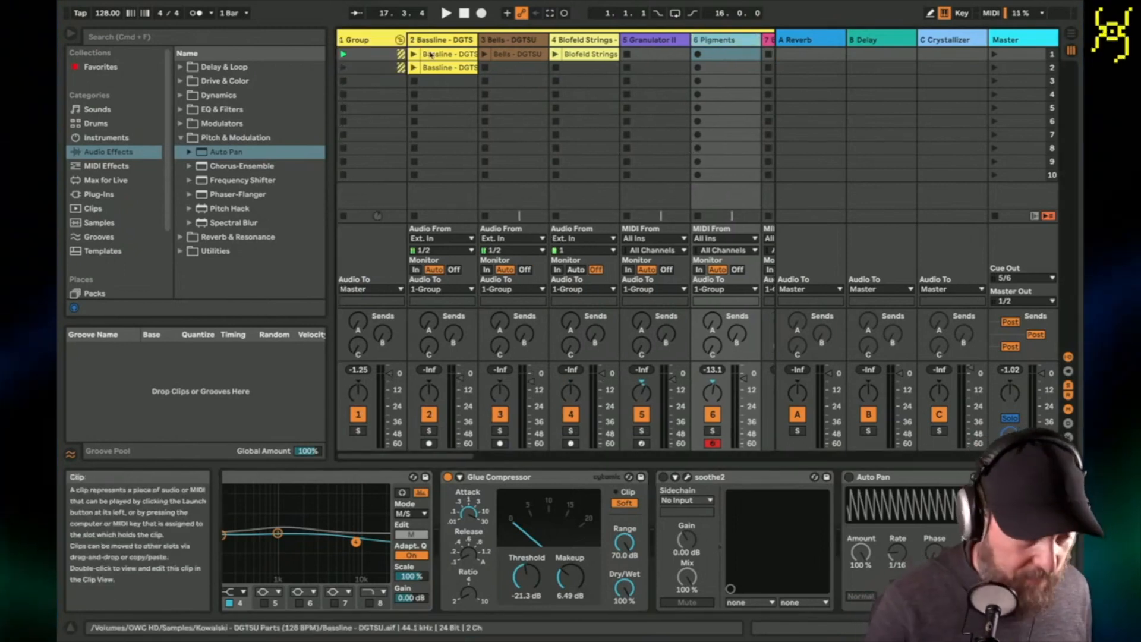
left_click_drag(321, 87, 293, 93)
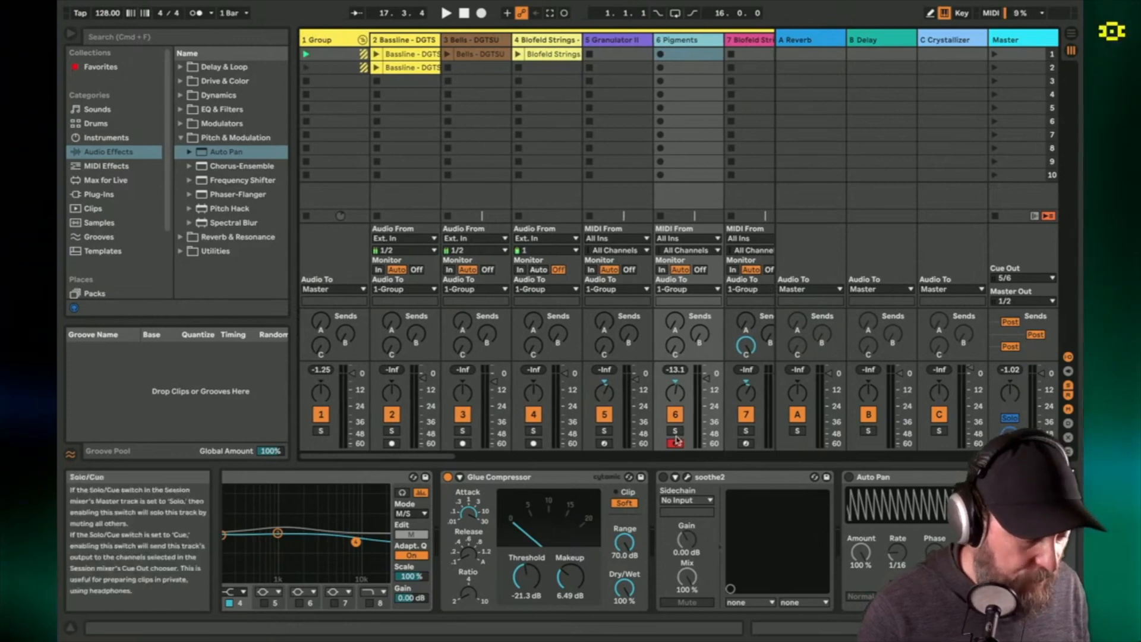
scroll(655, 145, "right", 10)
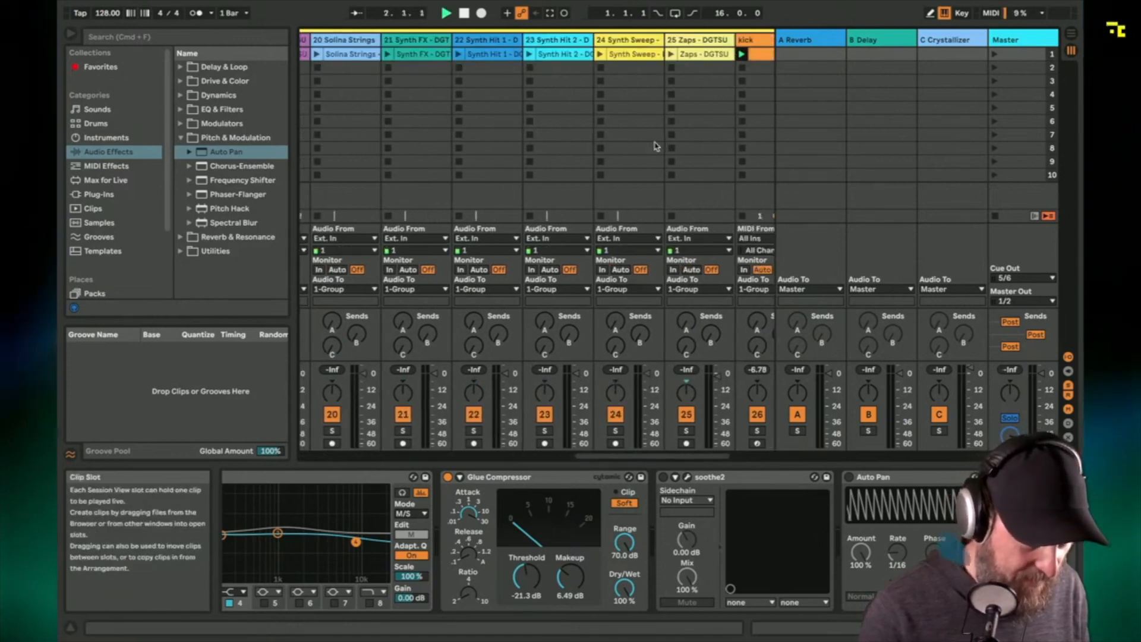
scroll(656, 145, "right", 4)
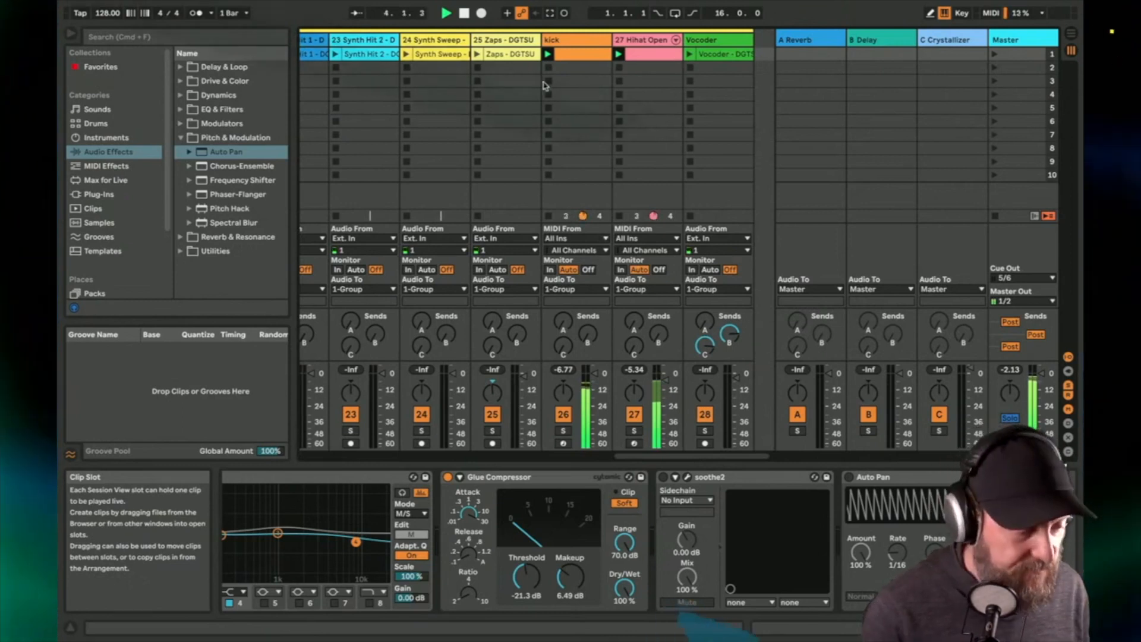
left_click(477, 55)
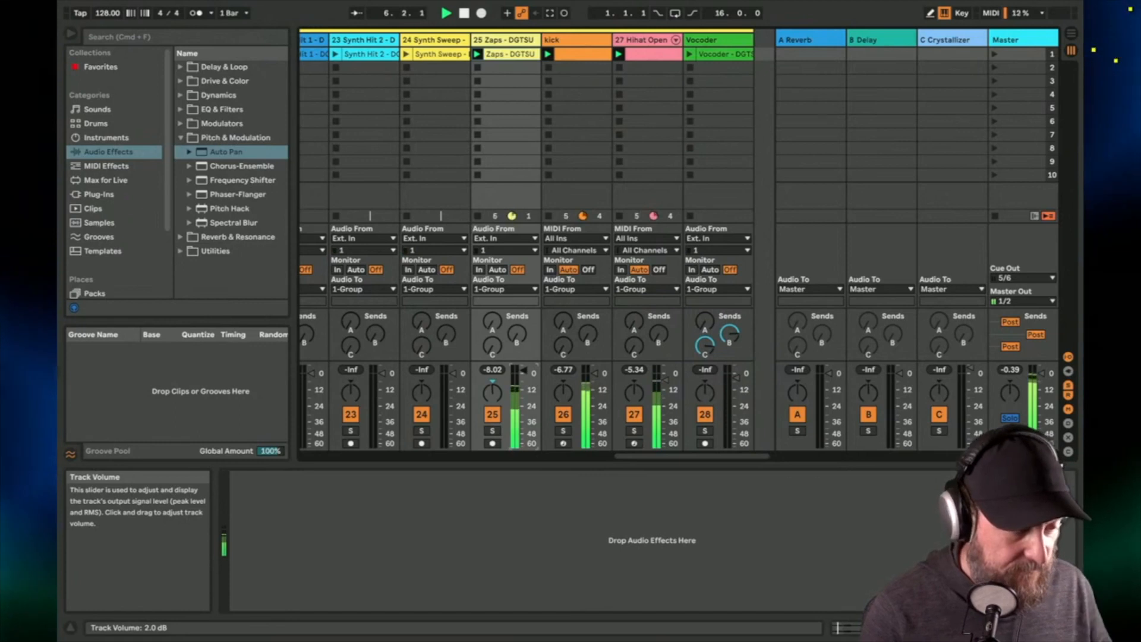
left_click(691, 55)
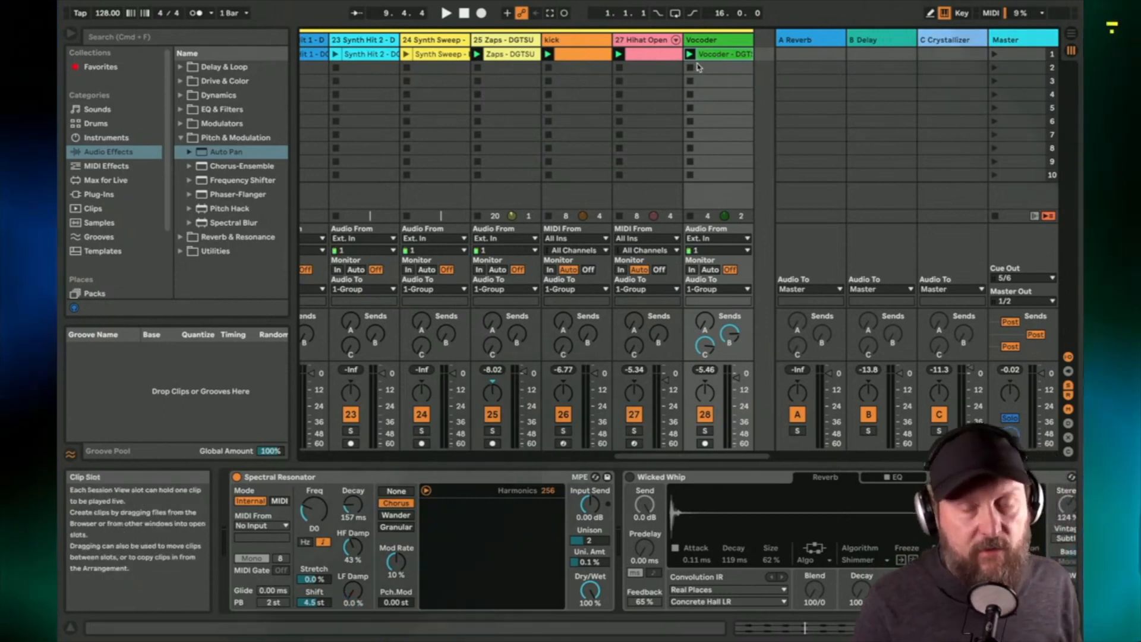
key("space")
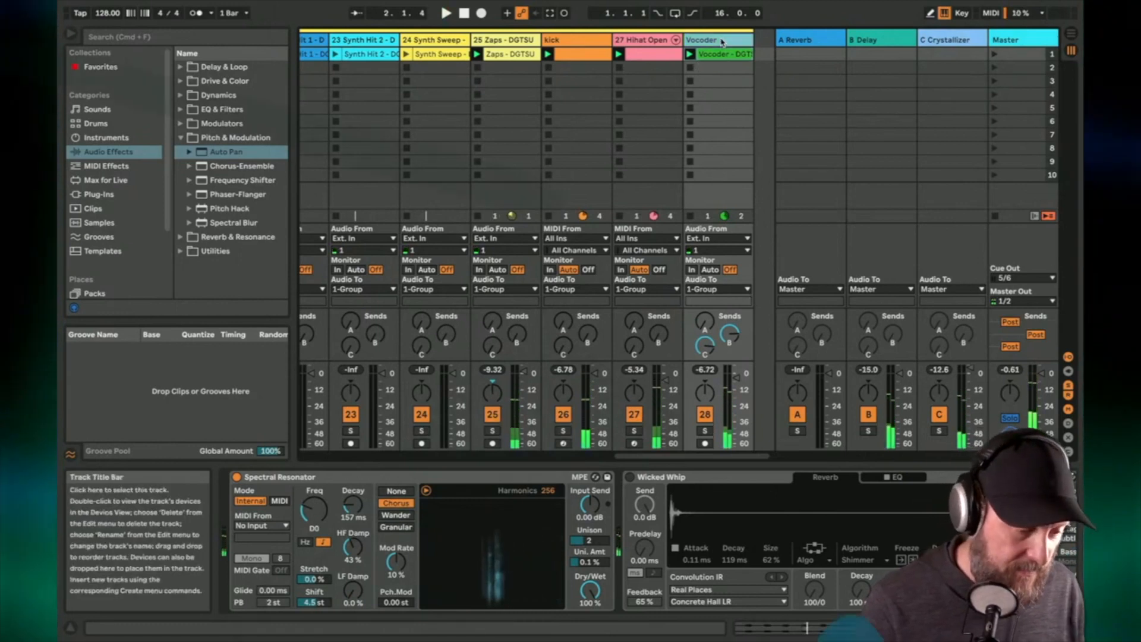
Step: Lengthen the decay time of the Reverb on return A to 28.5 s, and stop the Vocoder clip on track 28
left_click(803, 47)
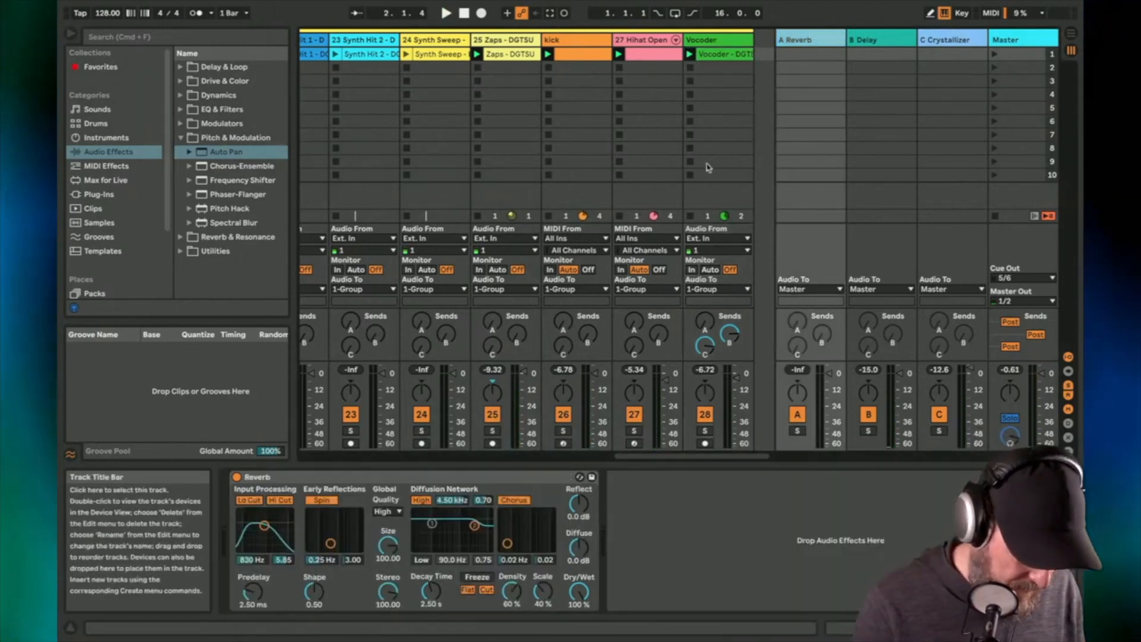
left_click_drag(431, 590, 431, 535)
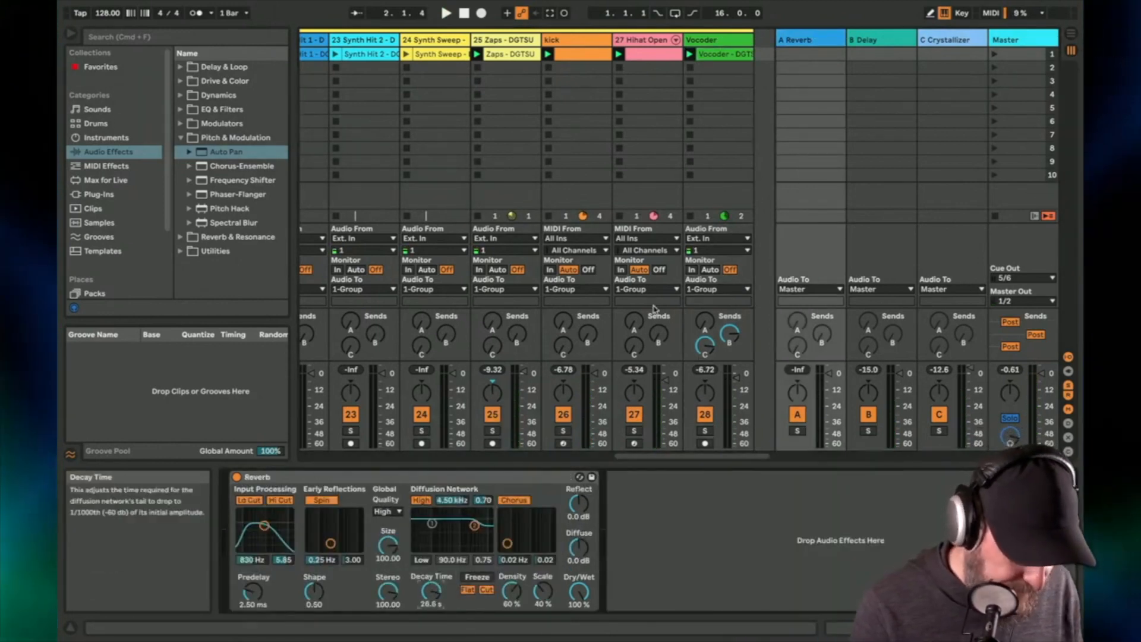
left_click(691, 68)
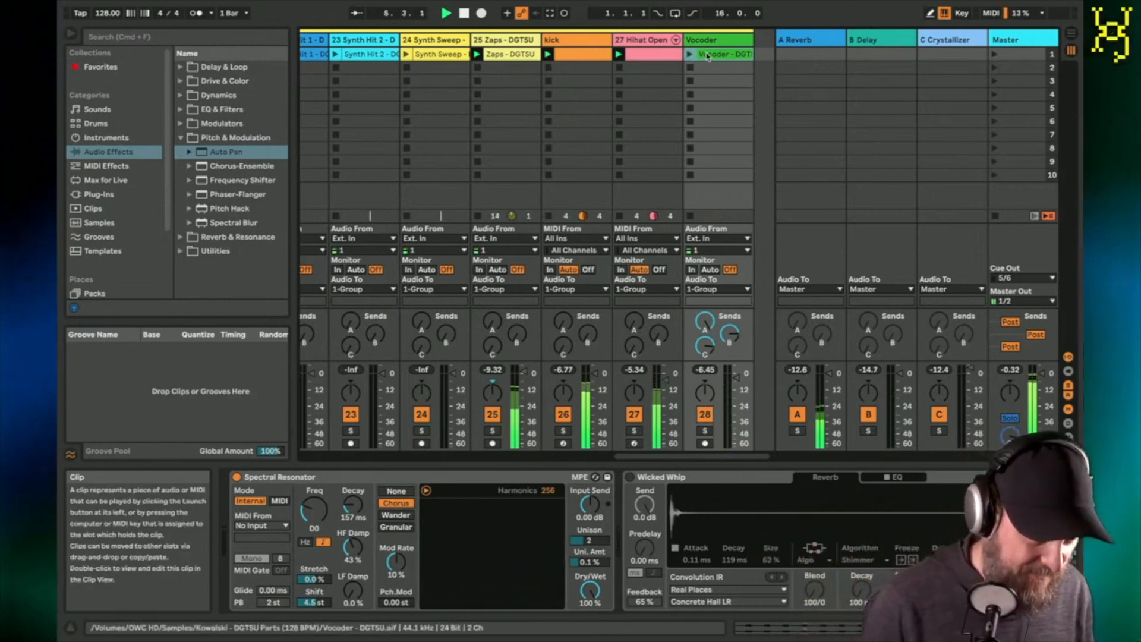
Step: Show the Vocoder clip's waveform, and insert a new MIDI track after the Vocoder track
key("shift+Tab")
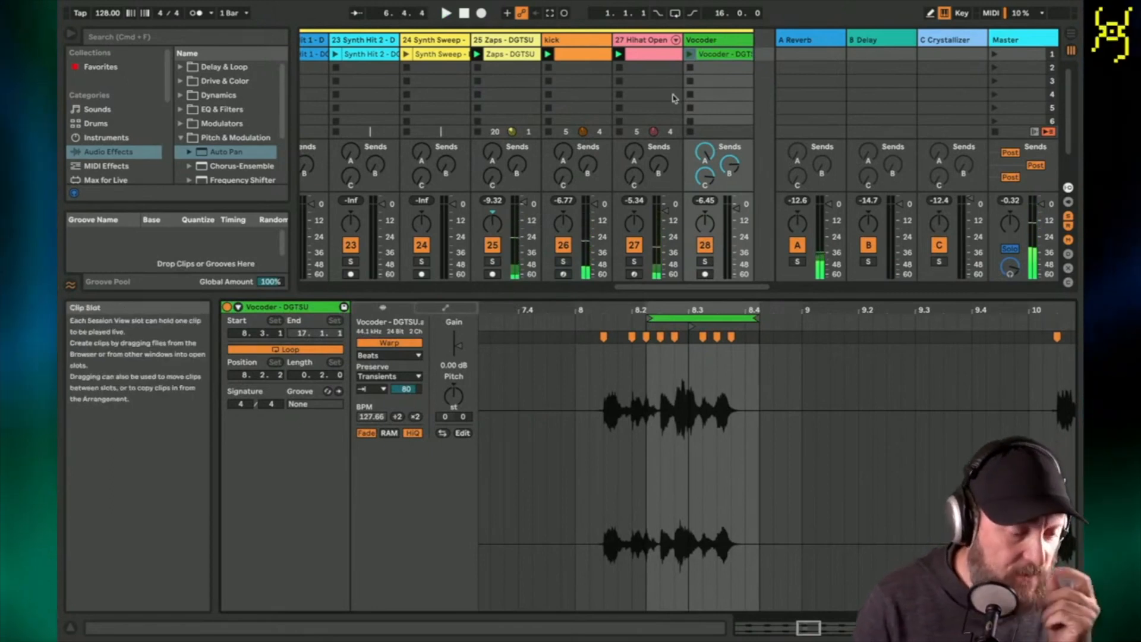
right_click(713, 43)
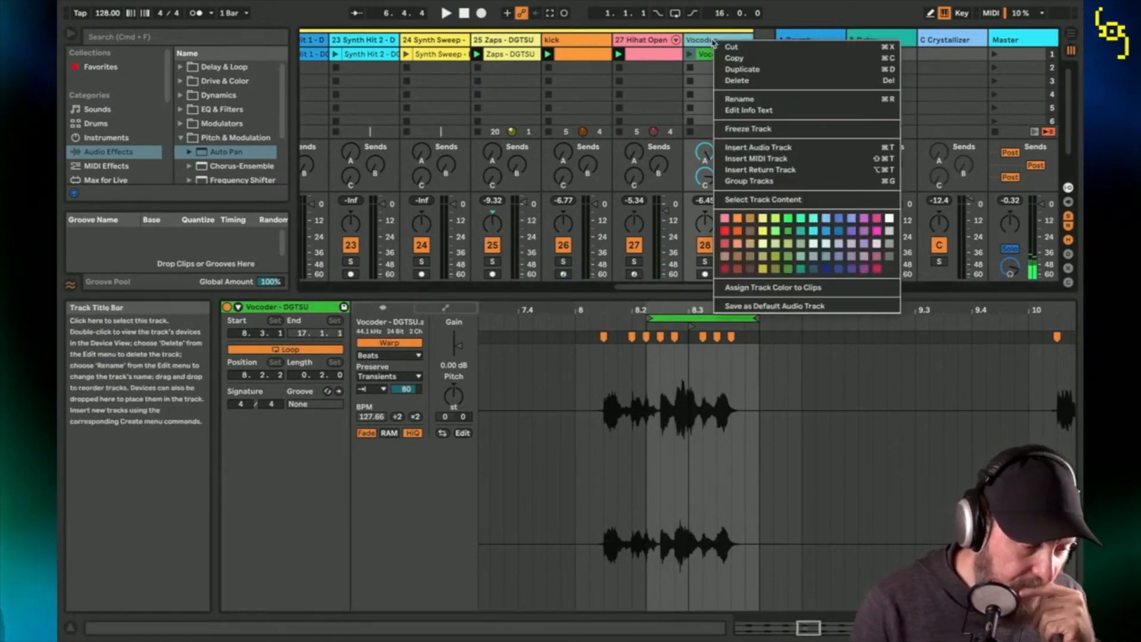
left_click(739, 160)
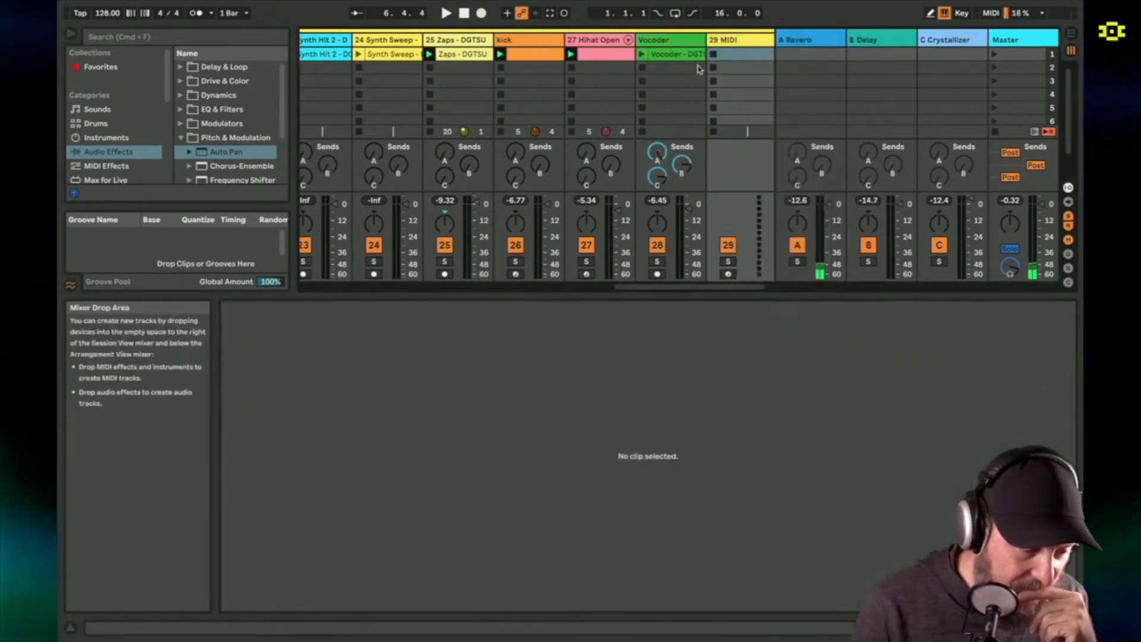
left_click(743, 42)
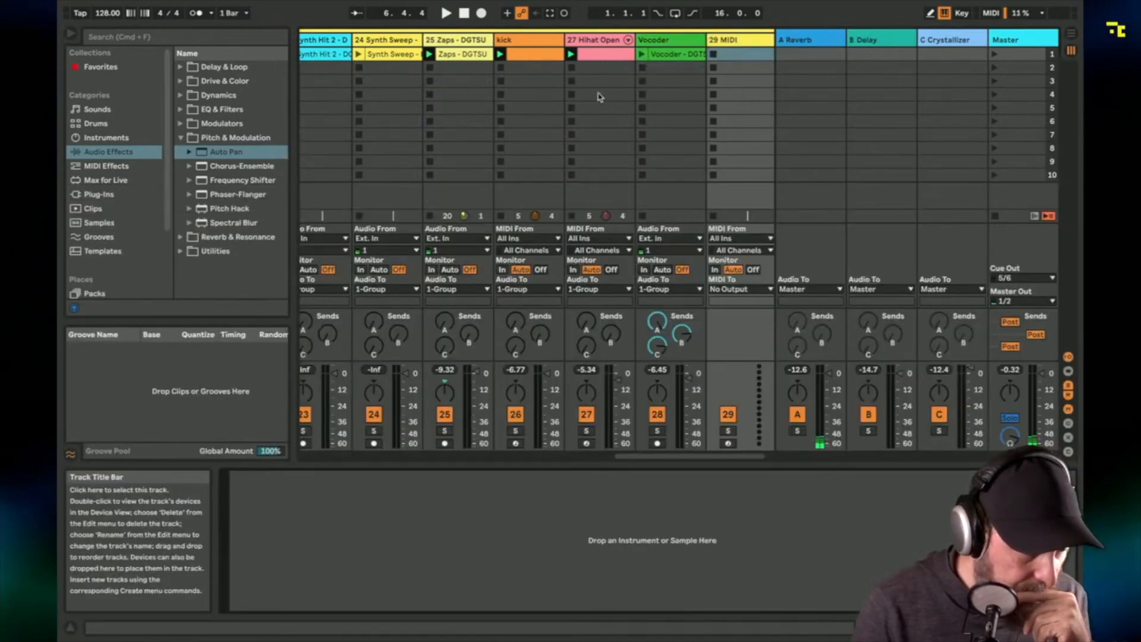
Step: Load the Vocoder clip into a Simpler on MIDI track 29, switch it to Slice mode, and zoom in on the sliced region
left_click_drag(667, 56, 485, 589)
left_click(248, 564)
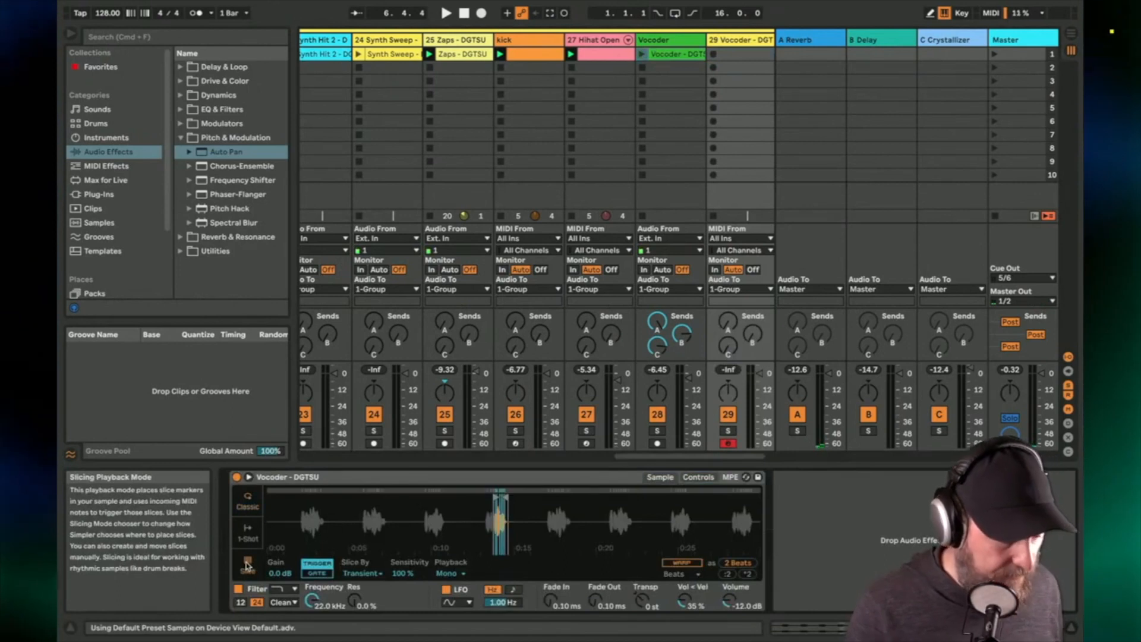
left_click_drag(499, 517, 499, 567)
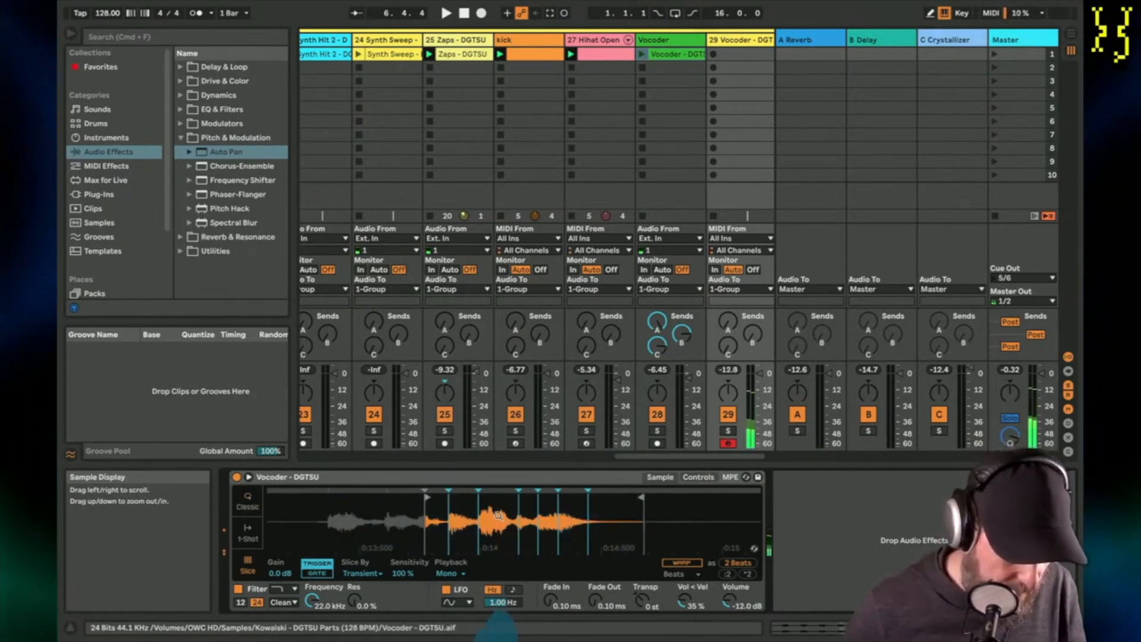
Step: Copy the Vocoder track's effect chain, from Spectral Resonator through Glue Compressor, onto track 29 after the Simpler
left_click(670, 40)
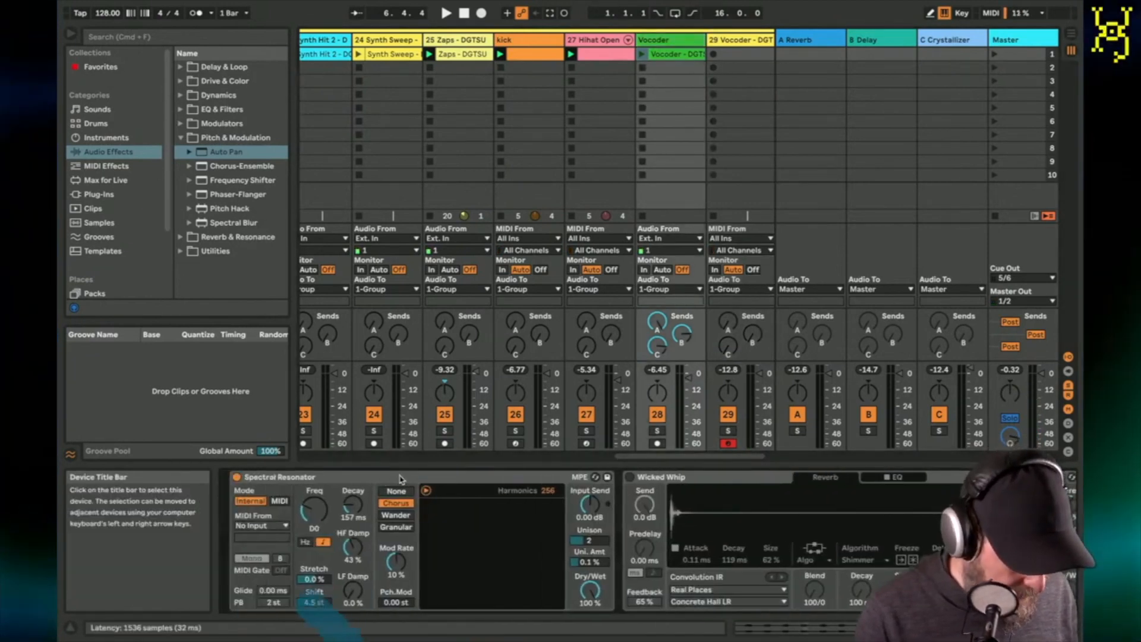
left_click(401, 479)
scroll(400, 479, "right", 15)
left_click(858, 479, "shift")
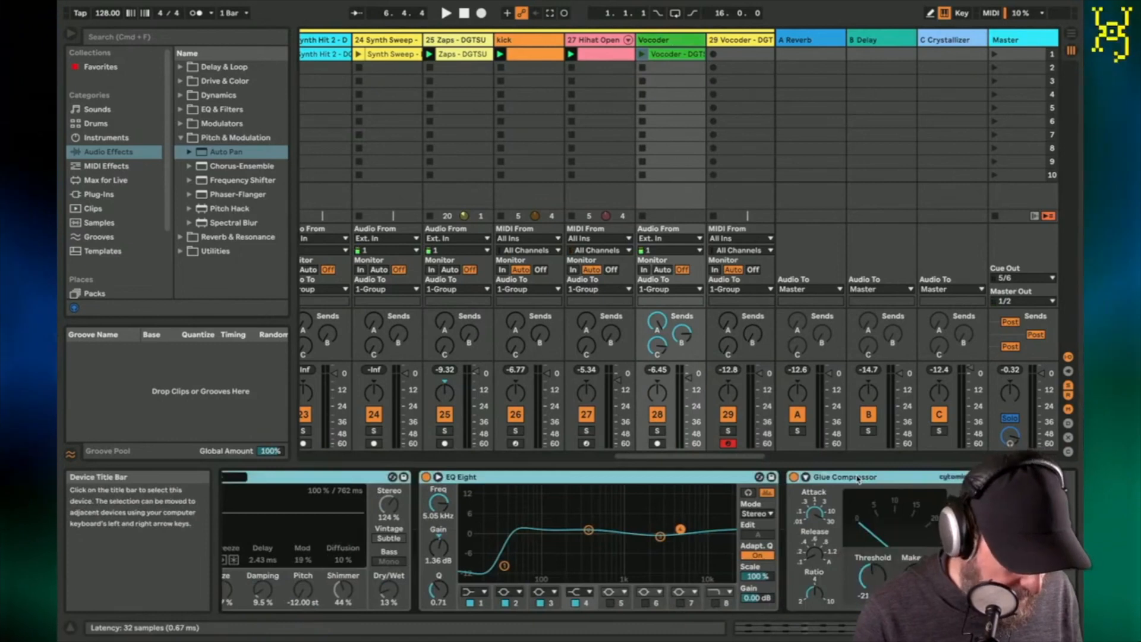
key("Delete")
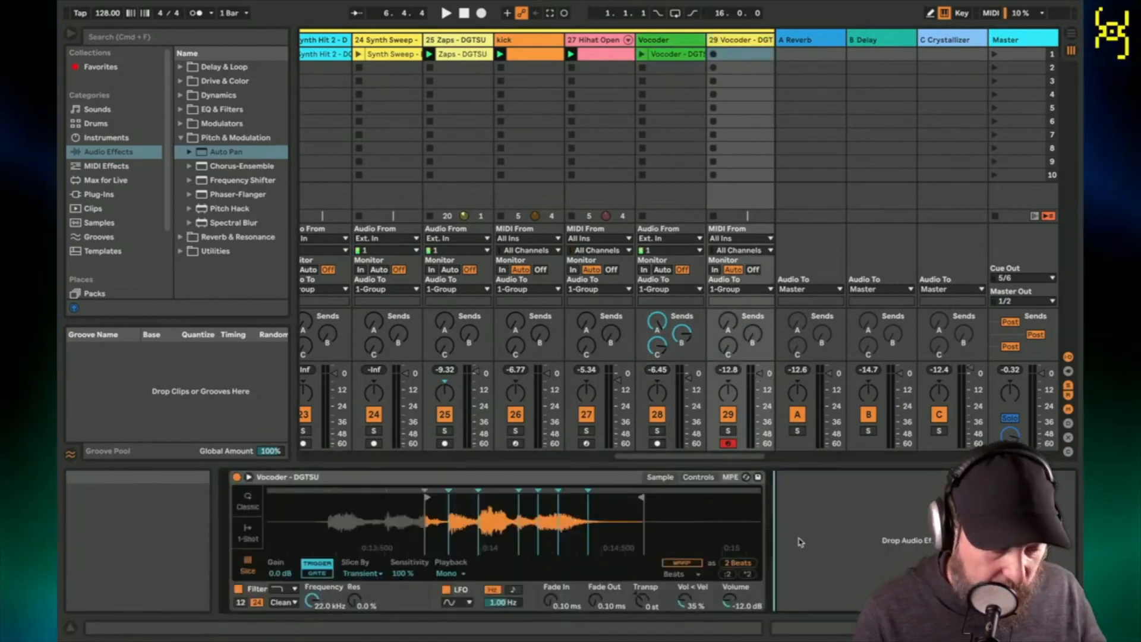
key("super+z")
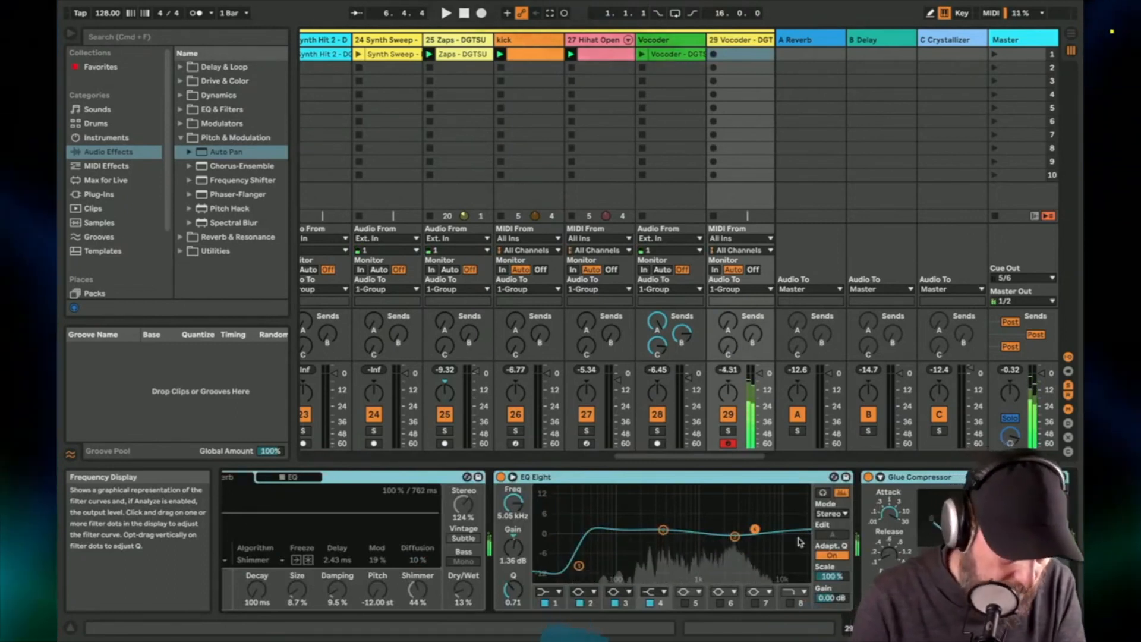
Step: Raise track 29's send to the A Reverb and set its send to the B Delay to -8.0 dB
left_click_drag(729, 330, 728, 261)
left_click_drag(753, 338, 753, 277)
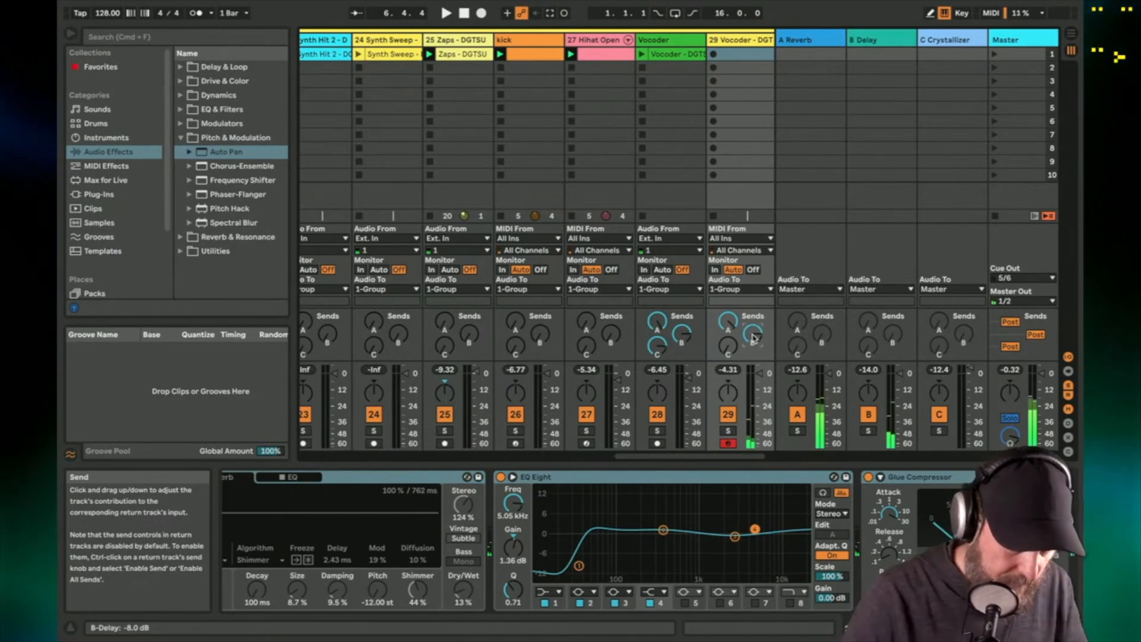
Step: Review the Spectral Resonator and Simpler on track 29, and audition the sliced vocoder against the beat
scroll(521, 570, "left", 10)
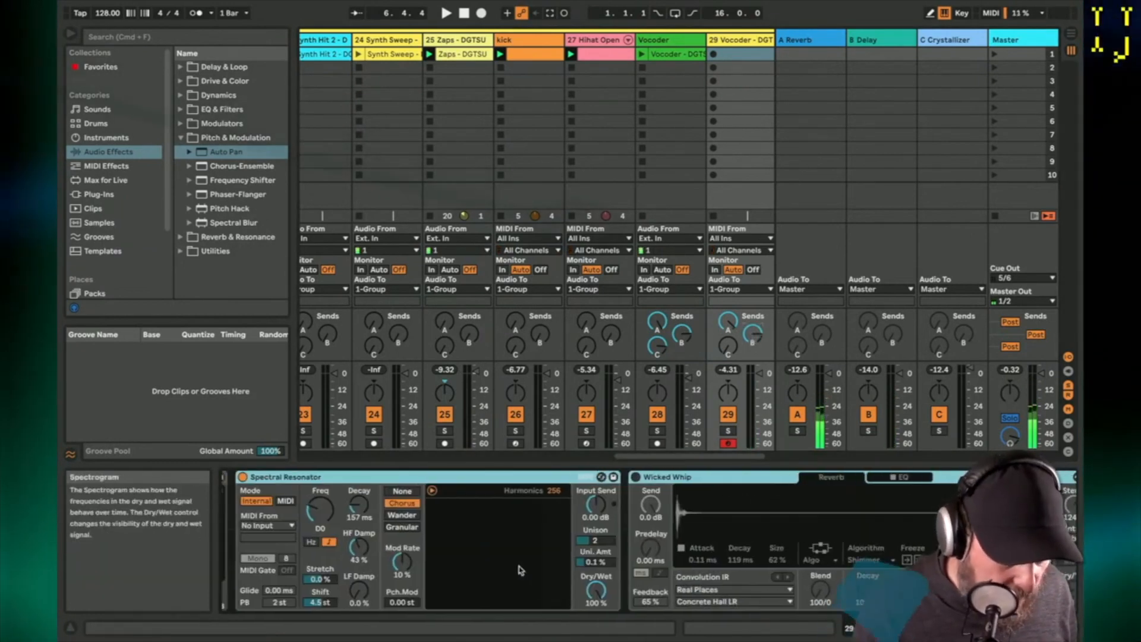
left_click(749, 40)
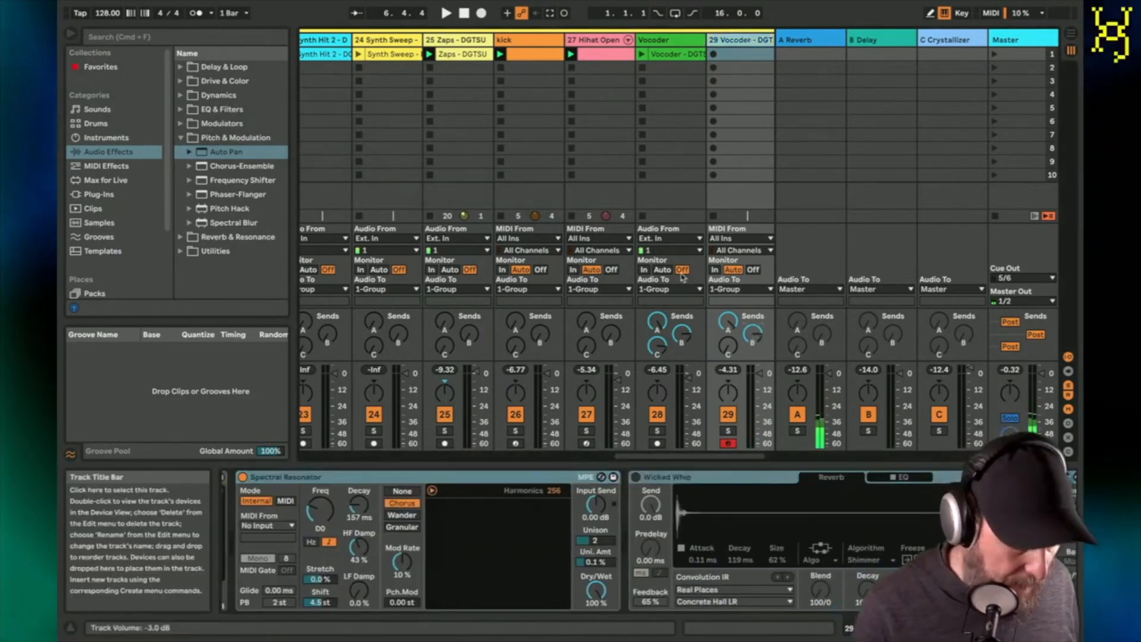
left_click(492, 559)
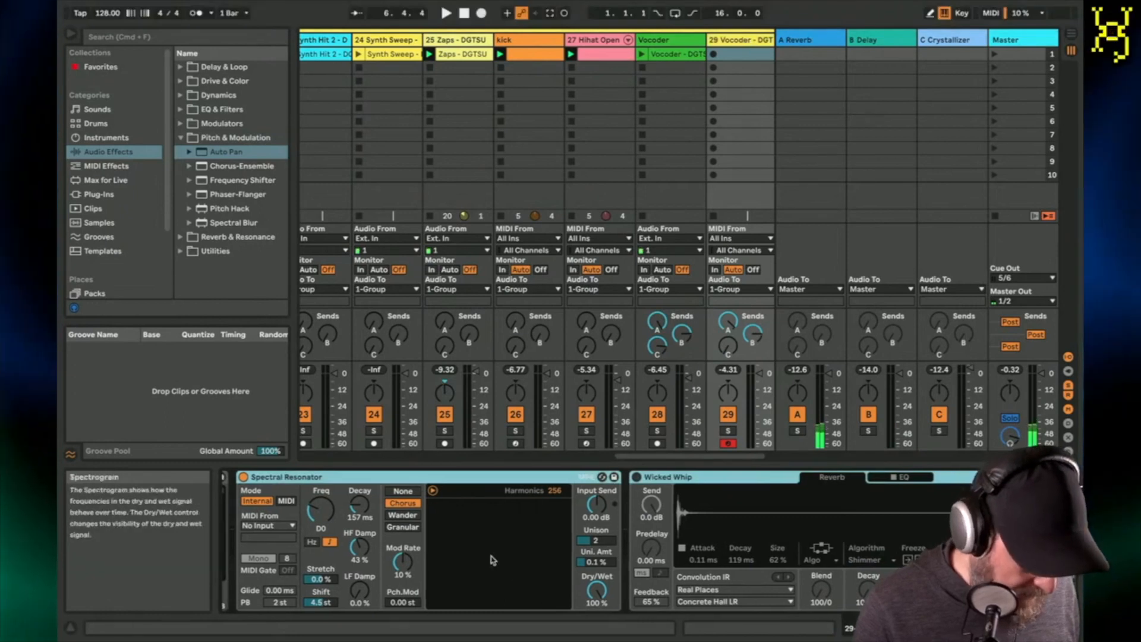
scroll(491, 560, "left", 10)
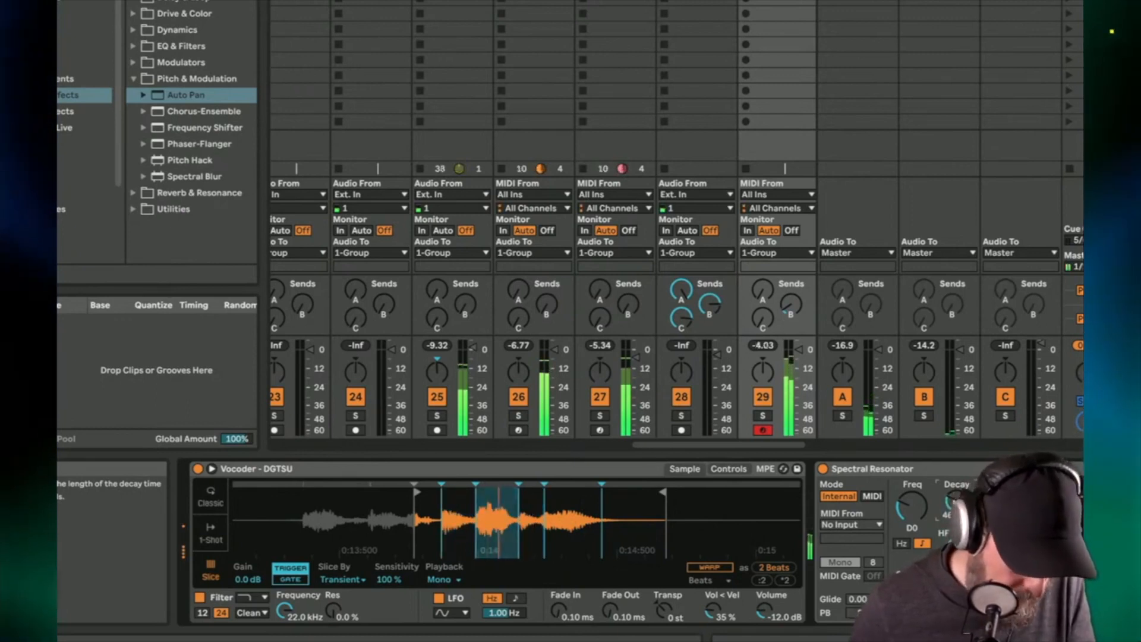
key("space")
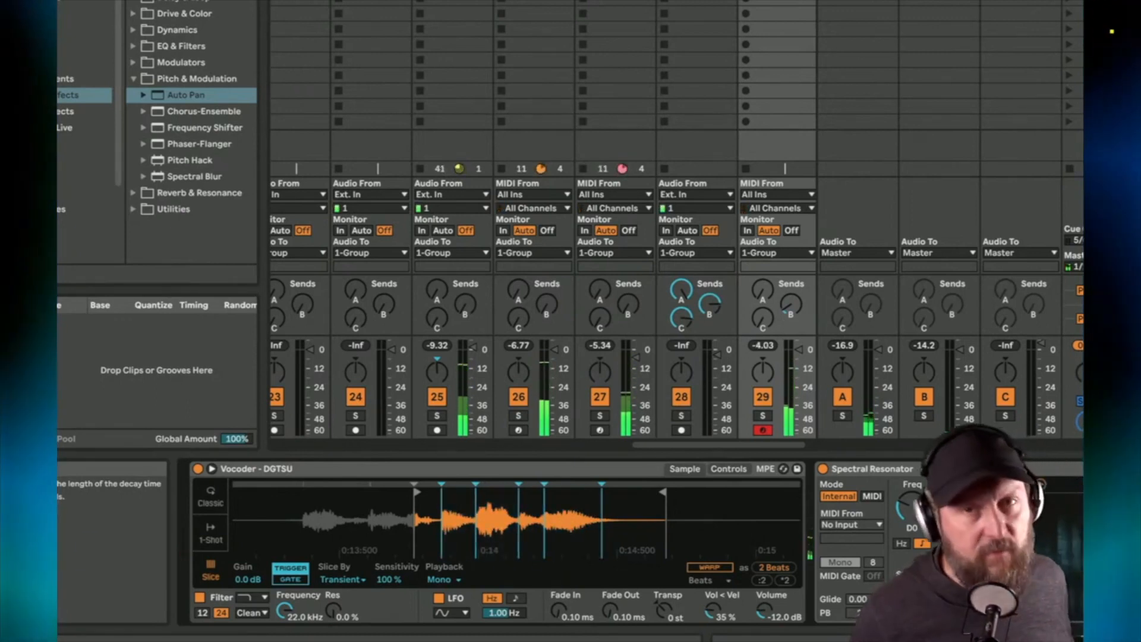